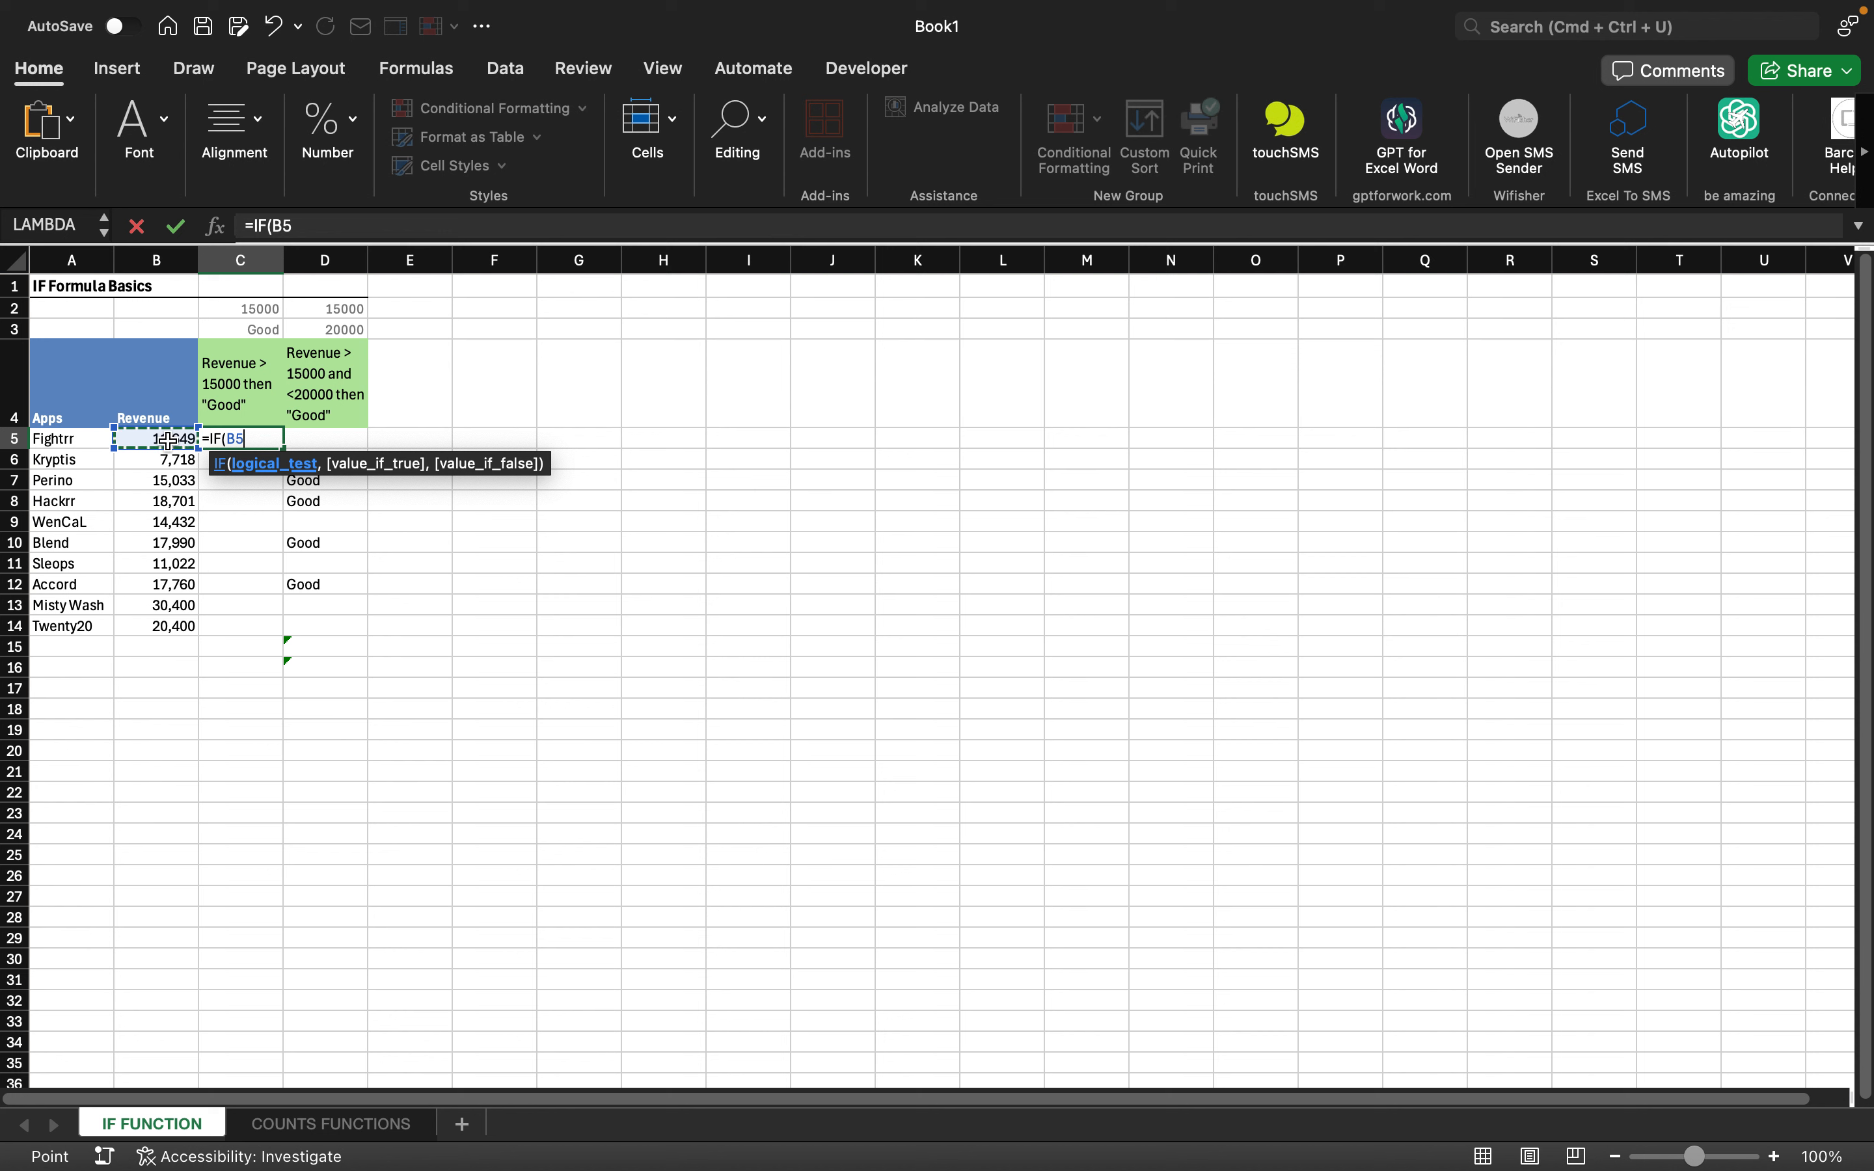
- Enter =IF(B5:B14>C2,"Good","bad") in C5 to rate each app's revenue Good or bad
key(shift+Down)
key(shift+Down)
key(shift+Down)
key(shift+Down)
key(shift+Down)
key(shift+Down)
key(shift+Down)
key(shift+Down)
key(shift+Down)
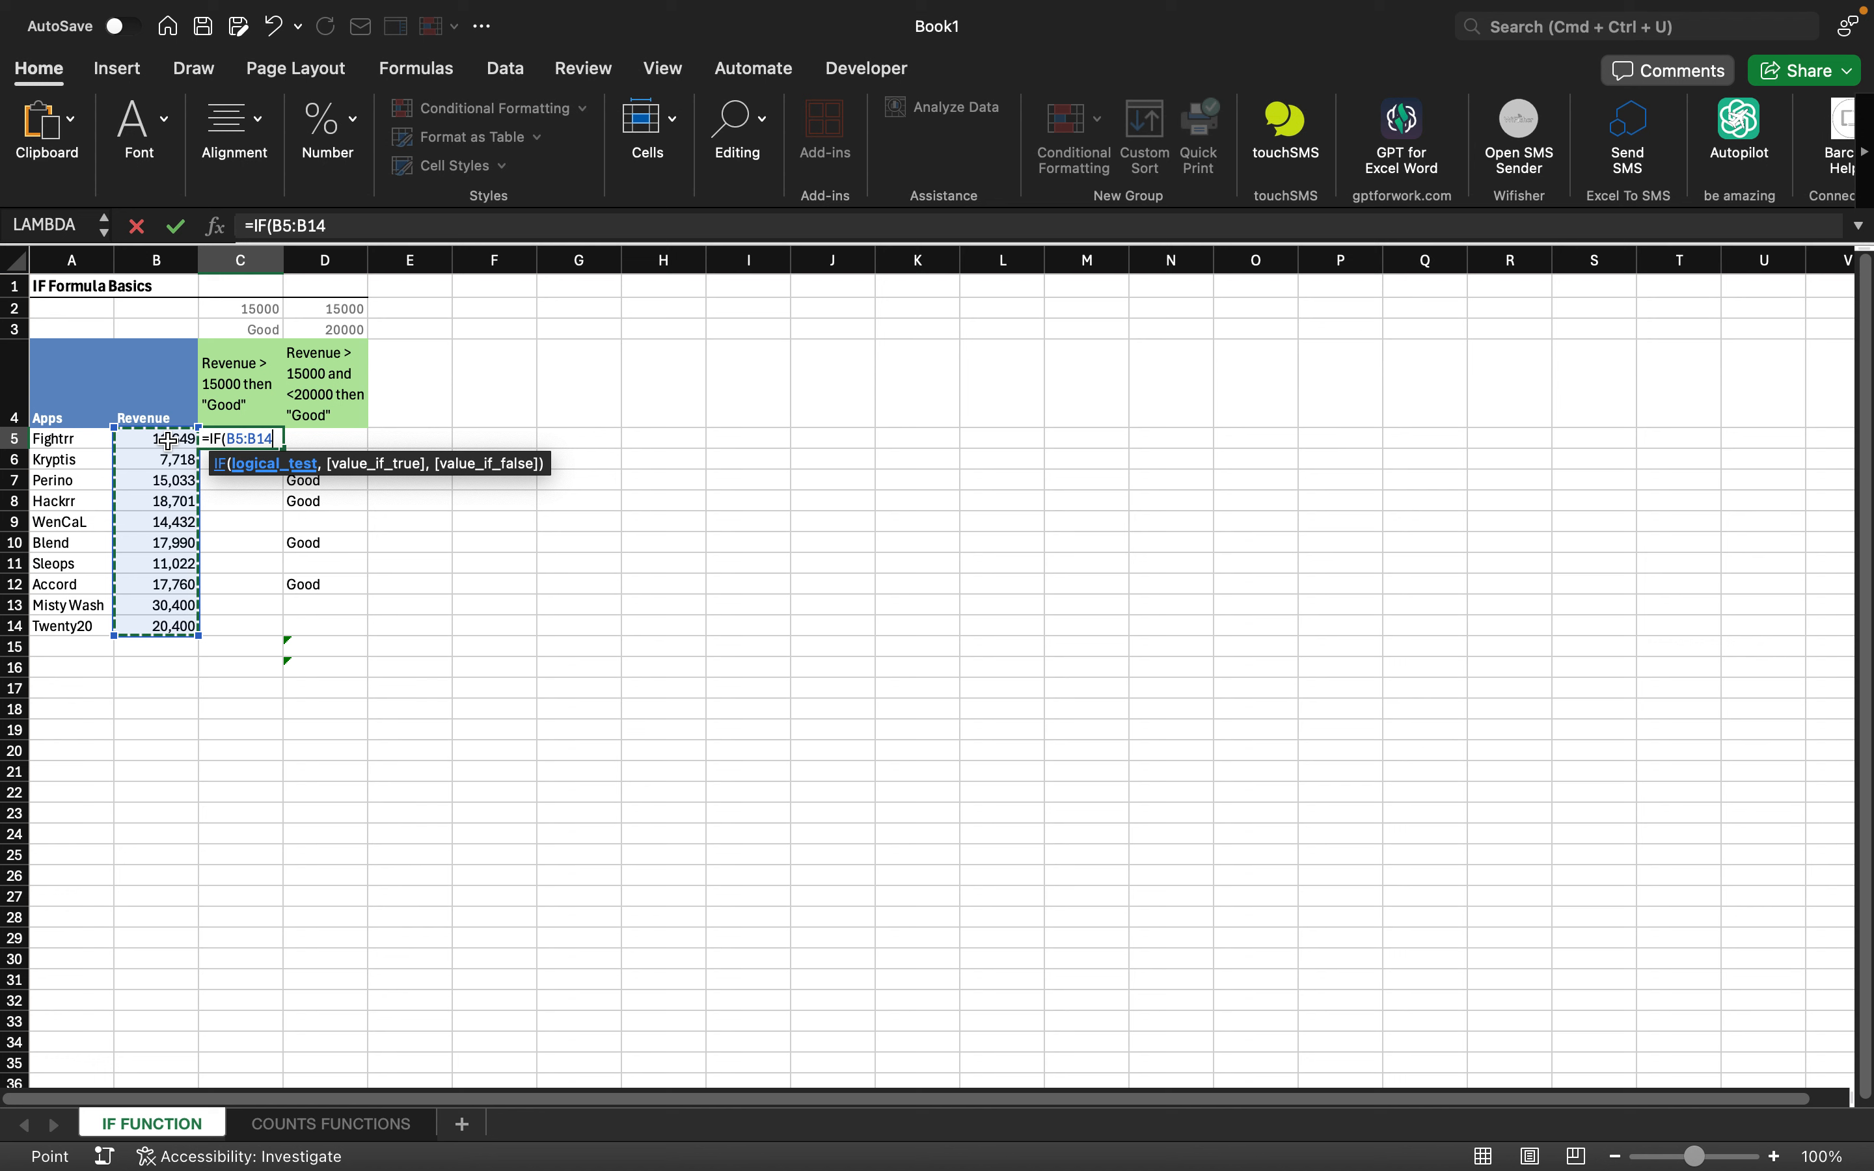
text(>)
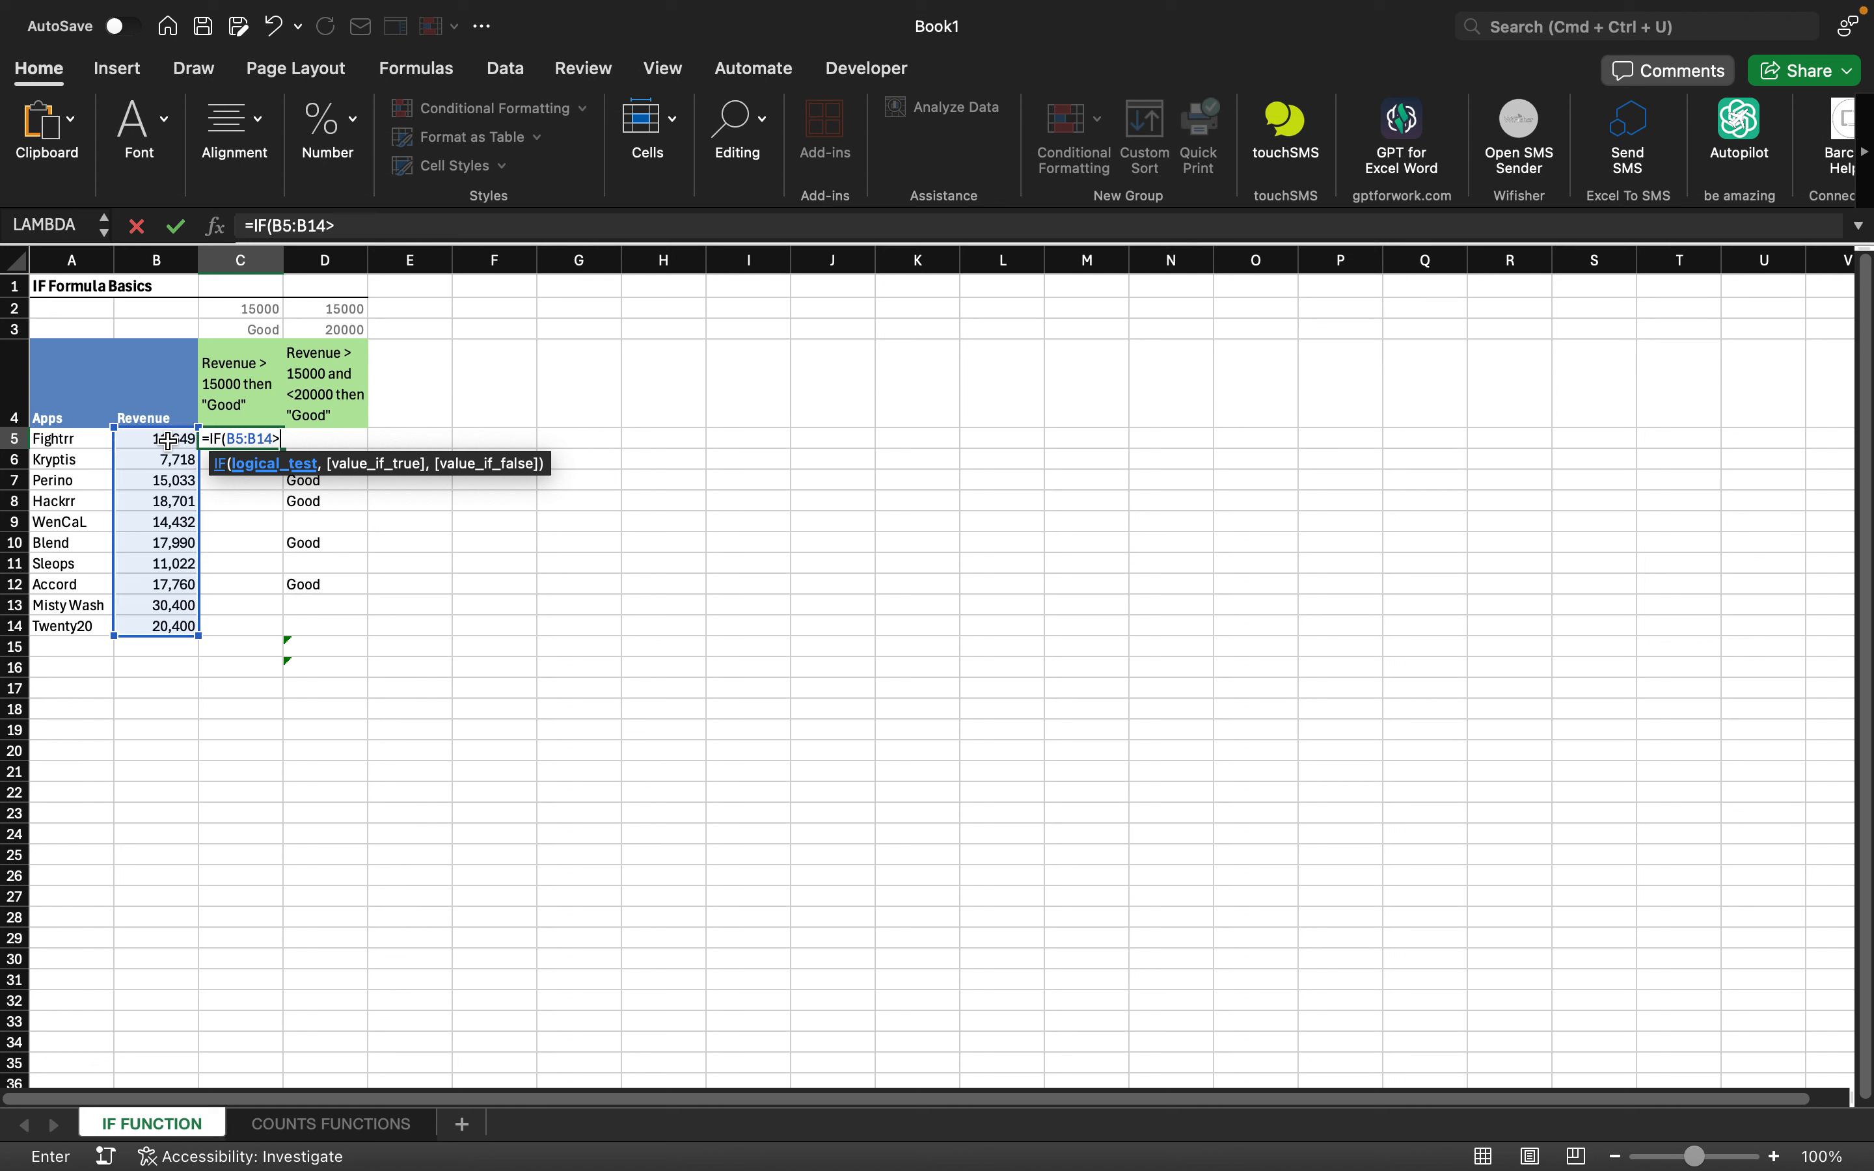
click(248, 309)
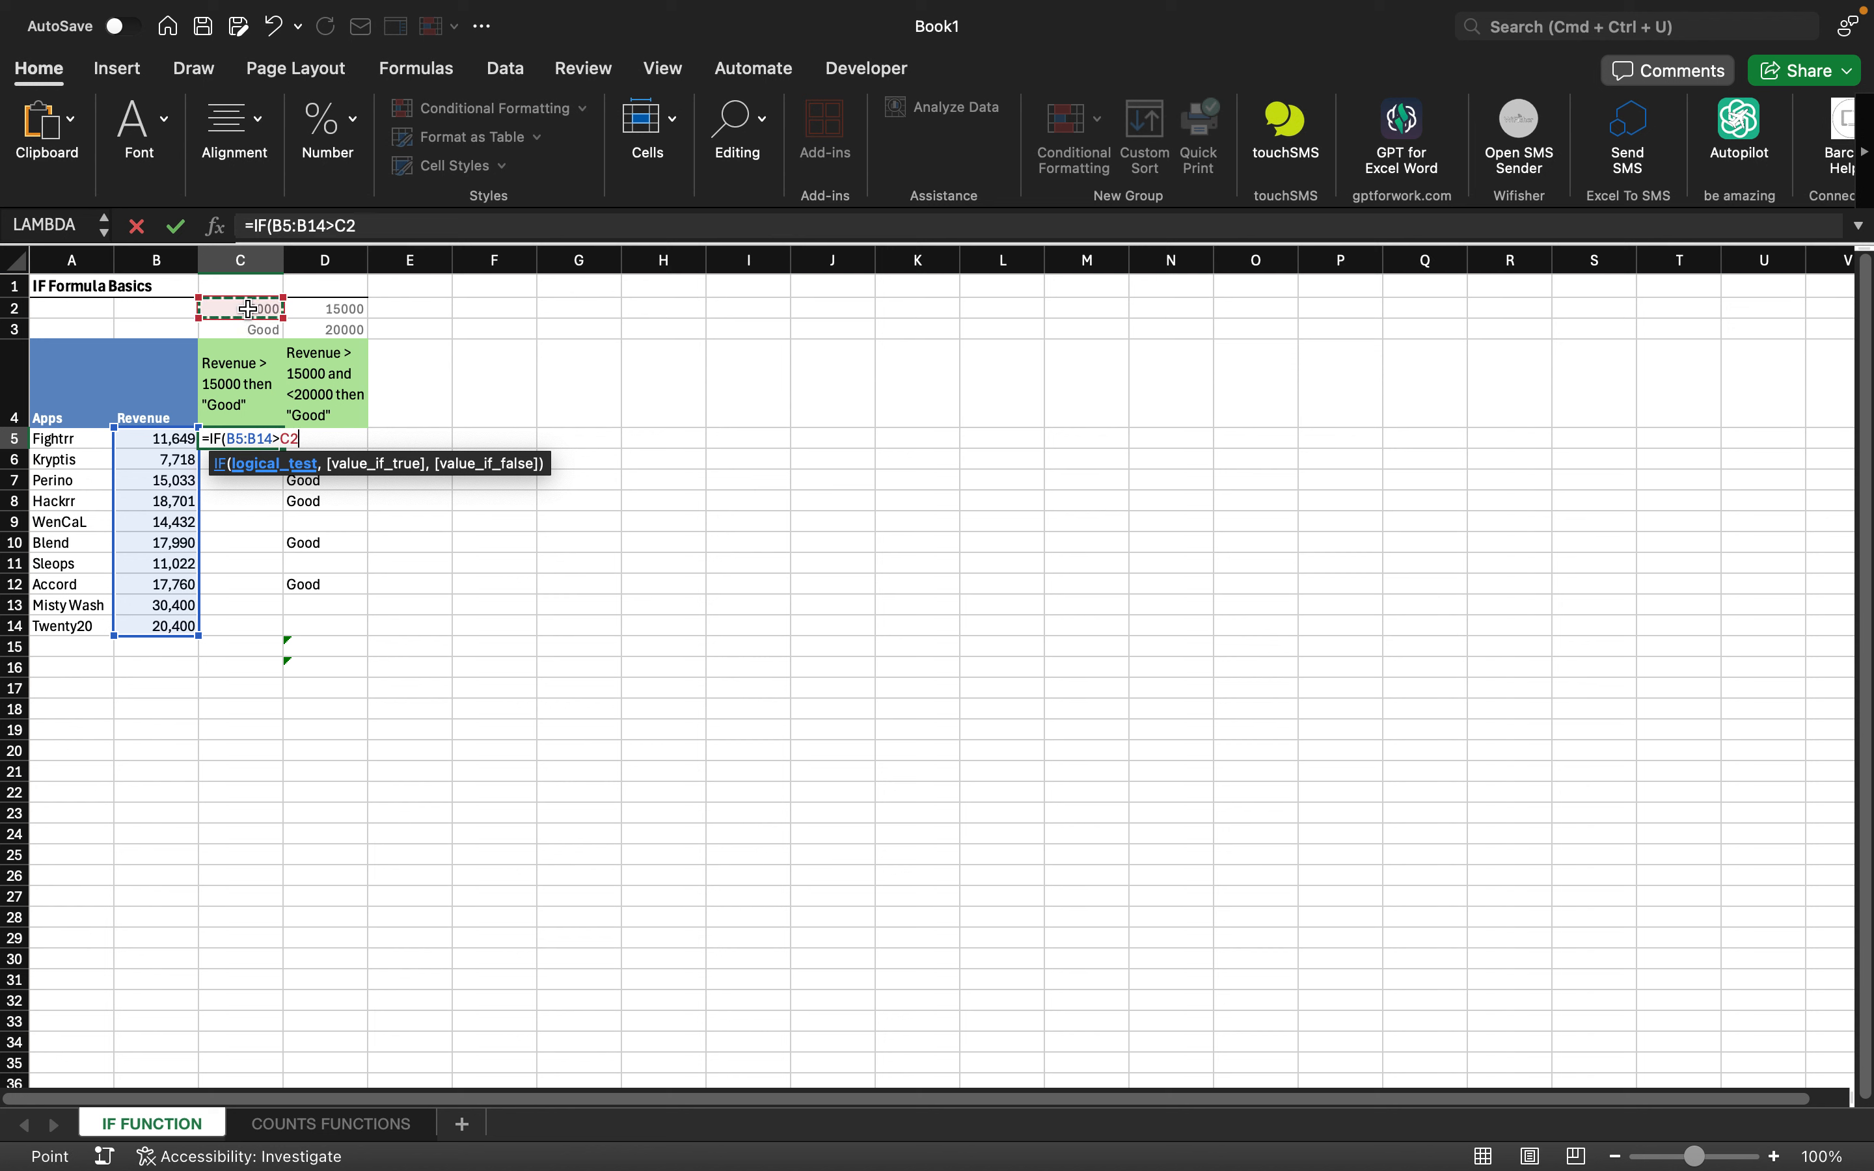
text(,)
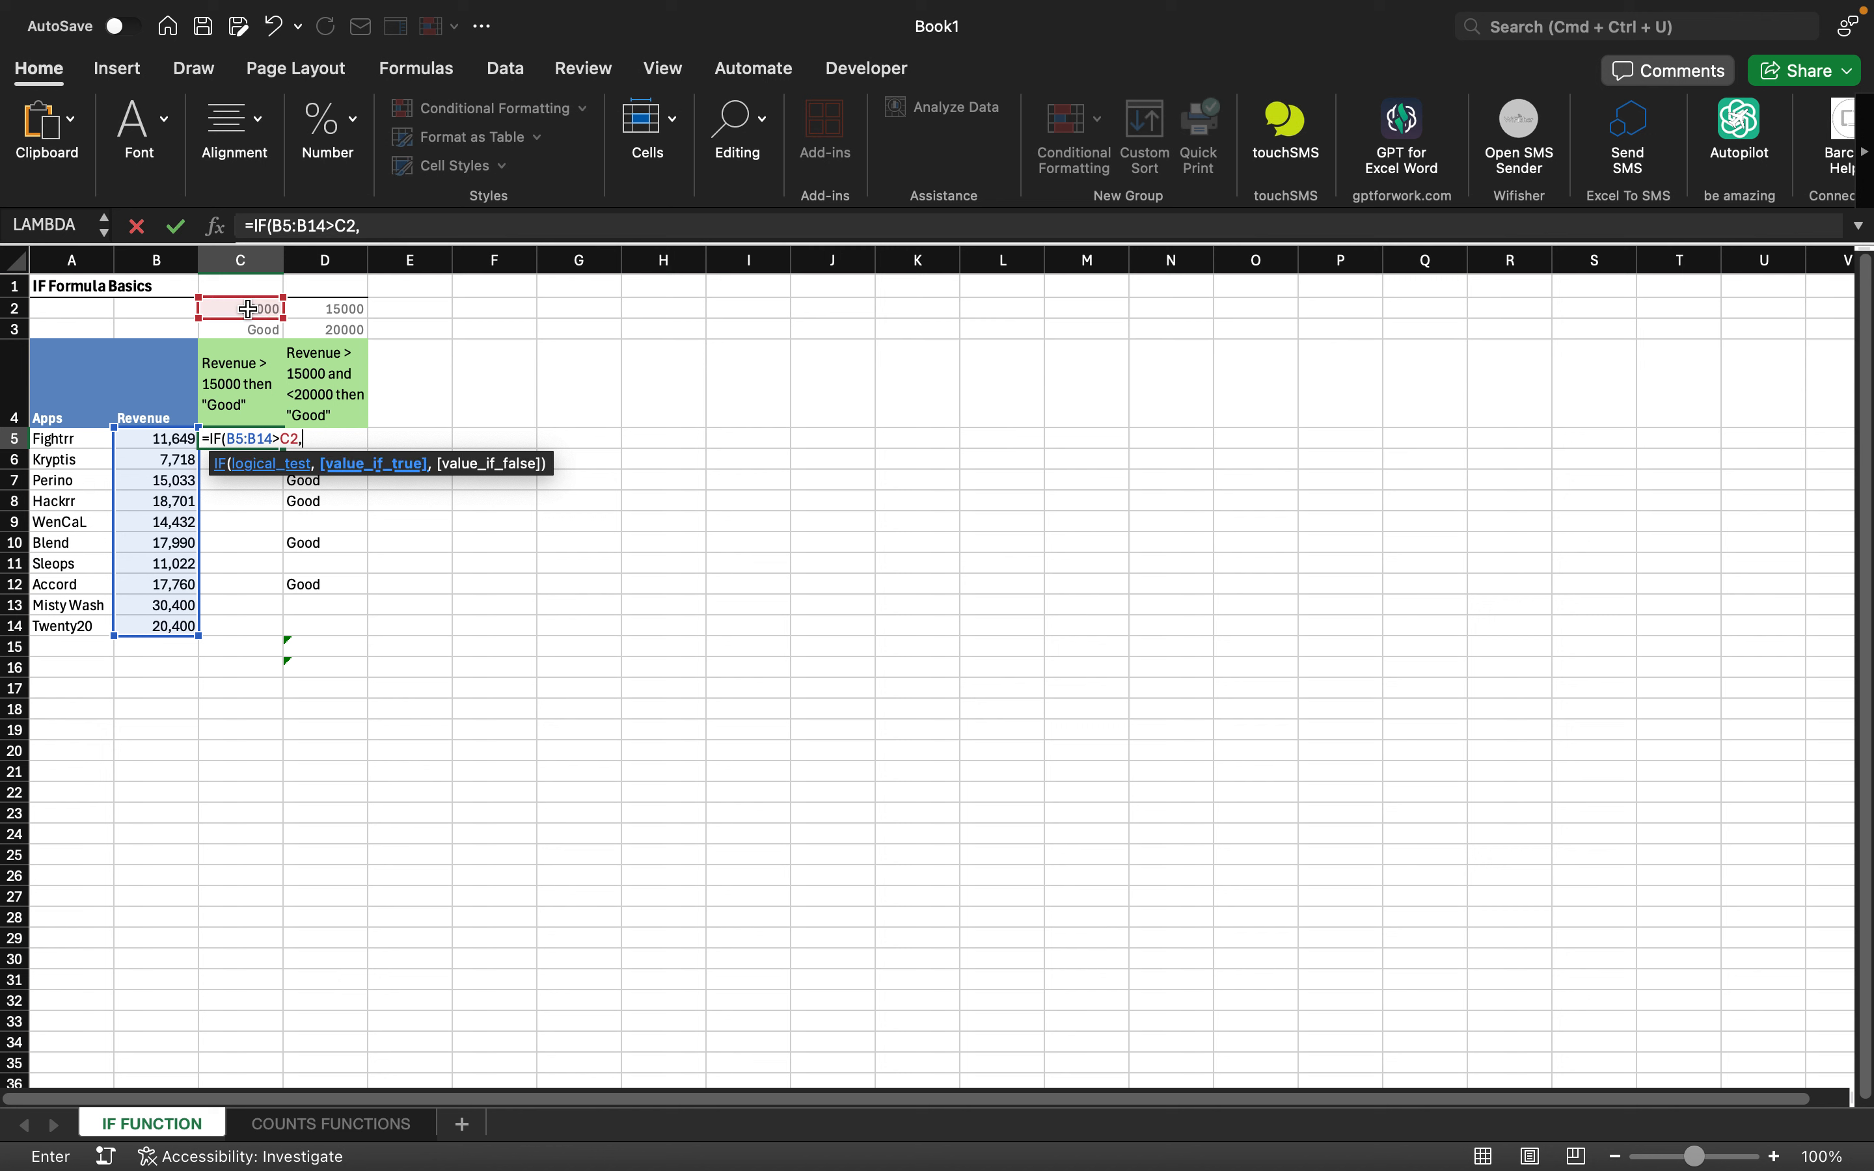
text("Good",)
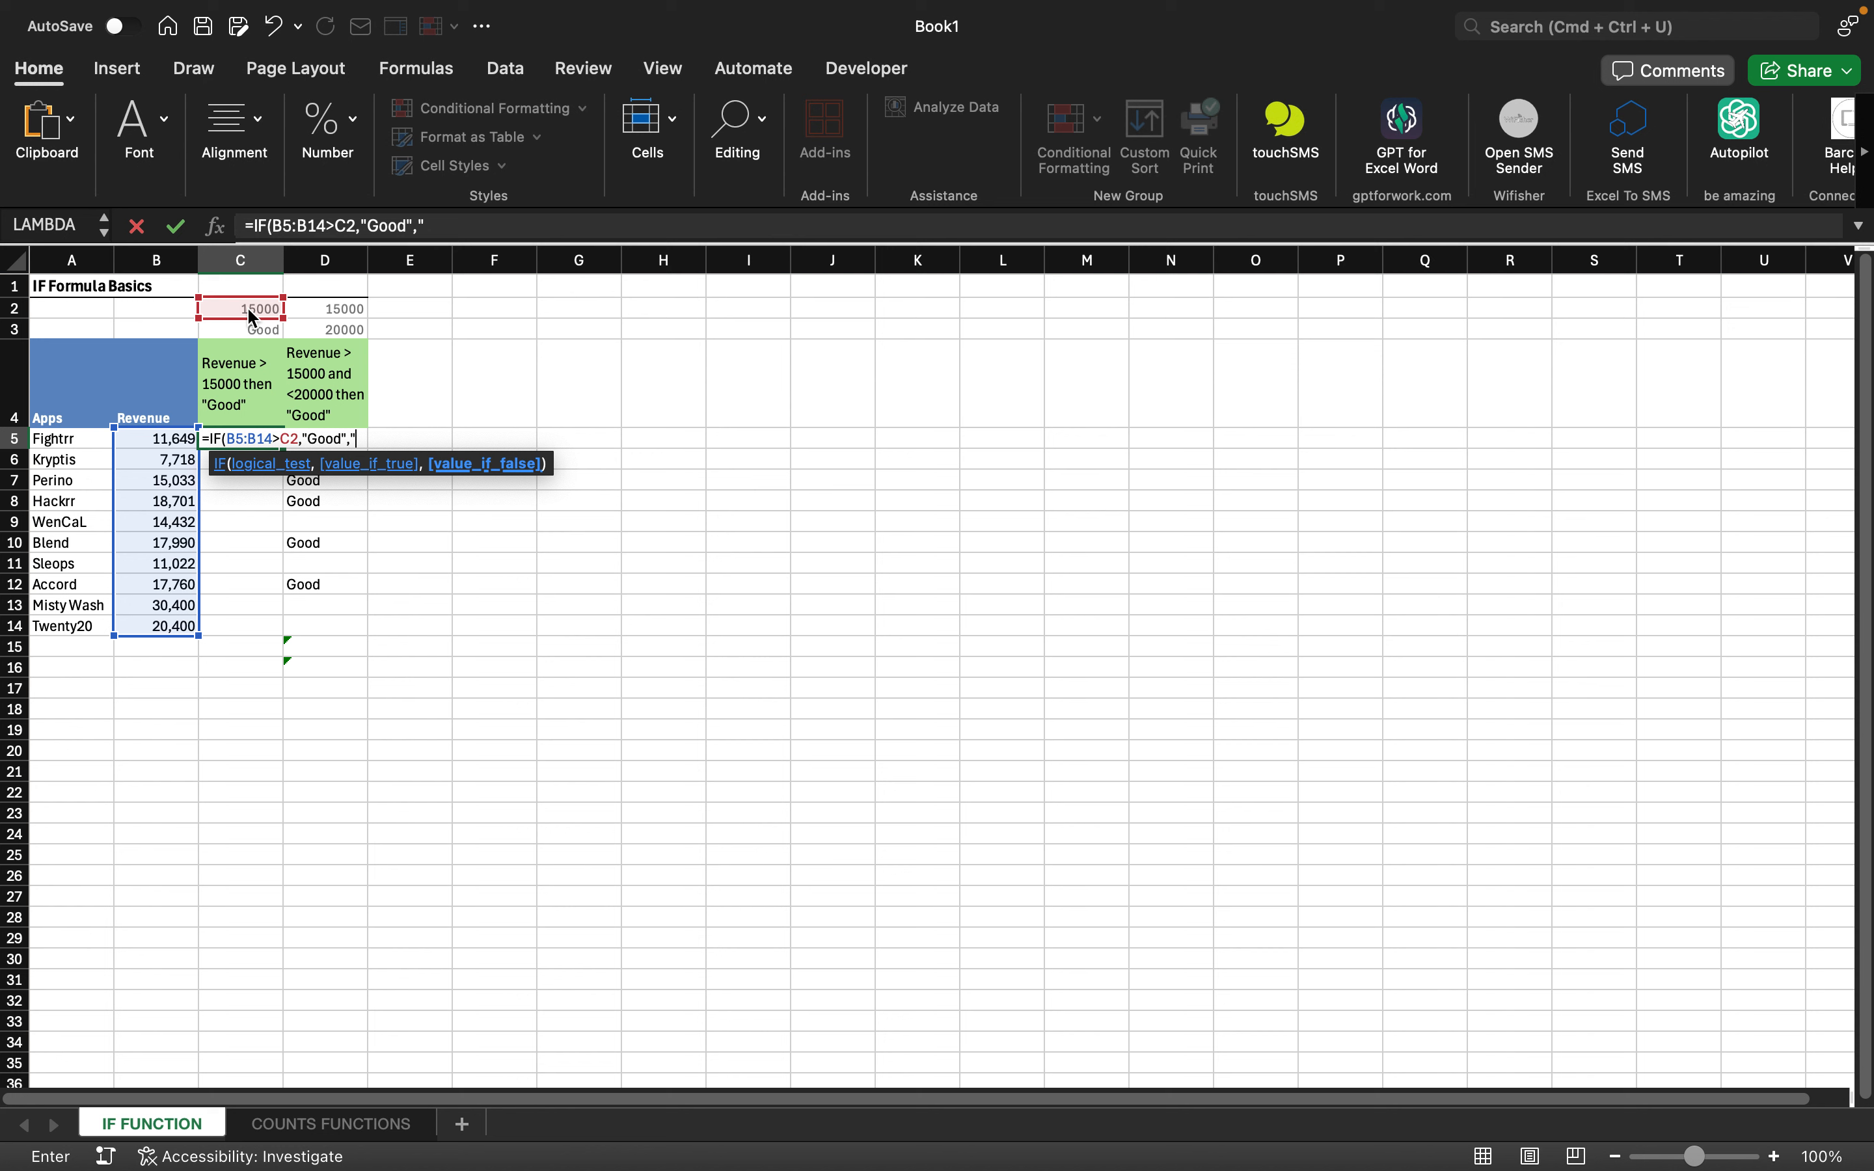
text("bad"))
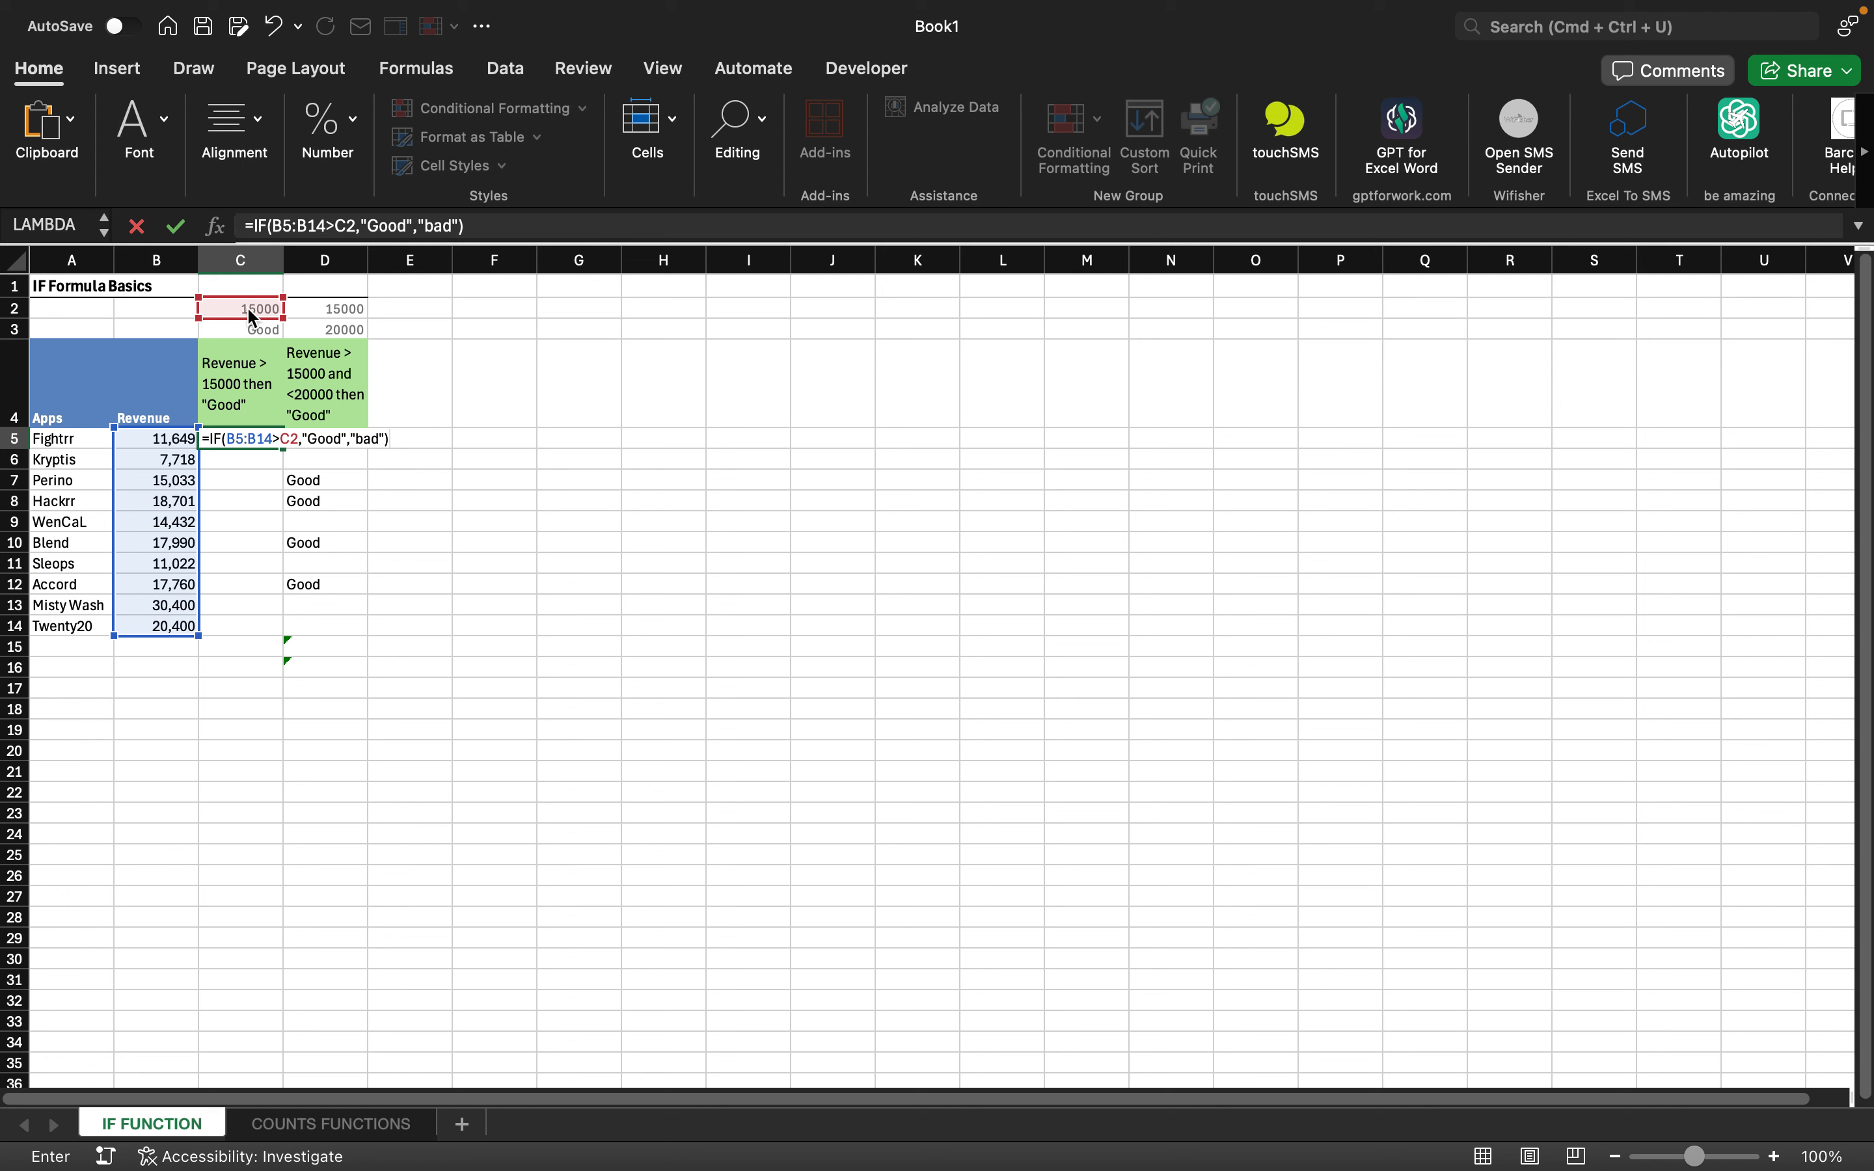
key(Return)
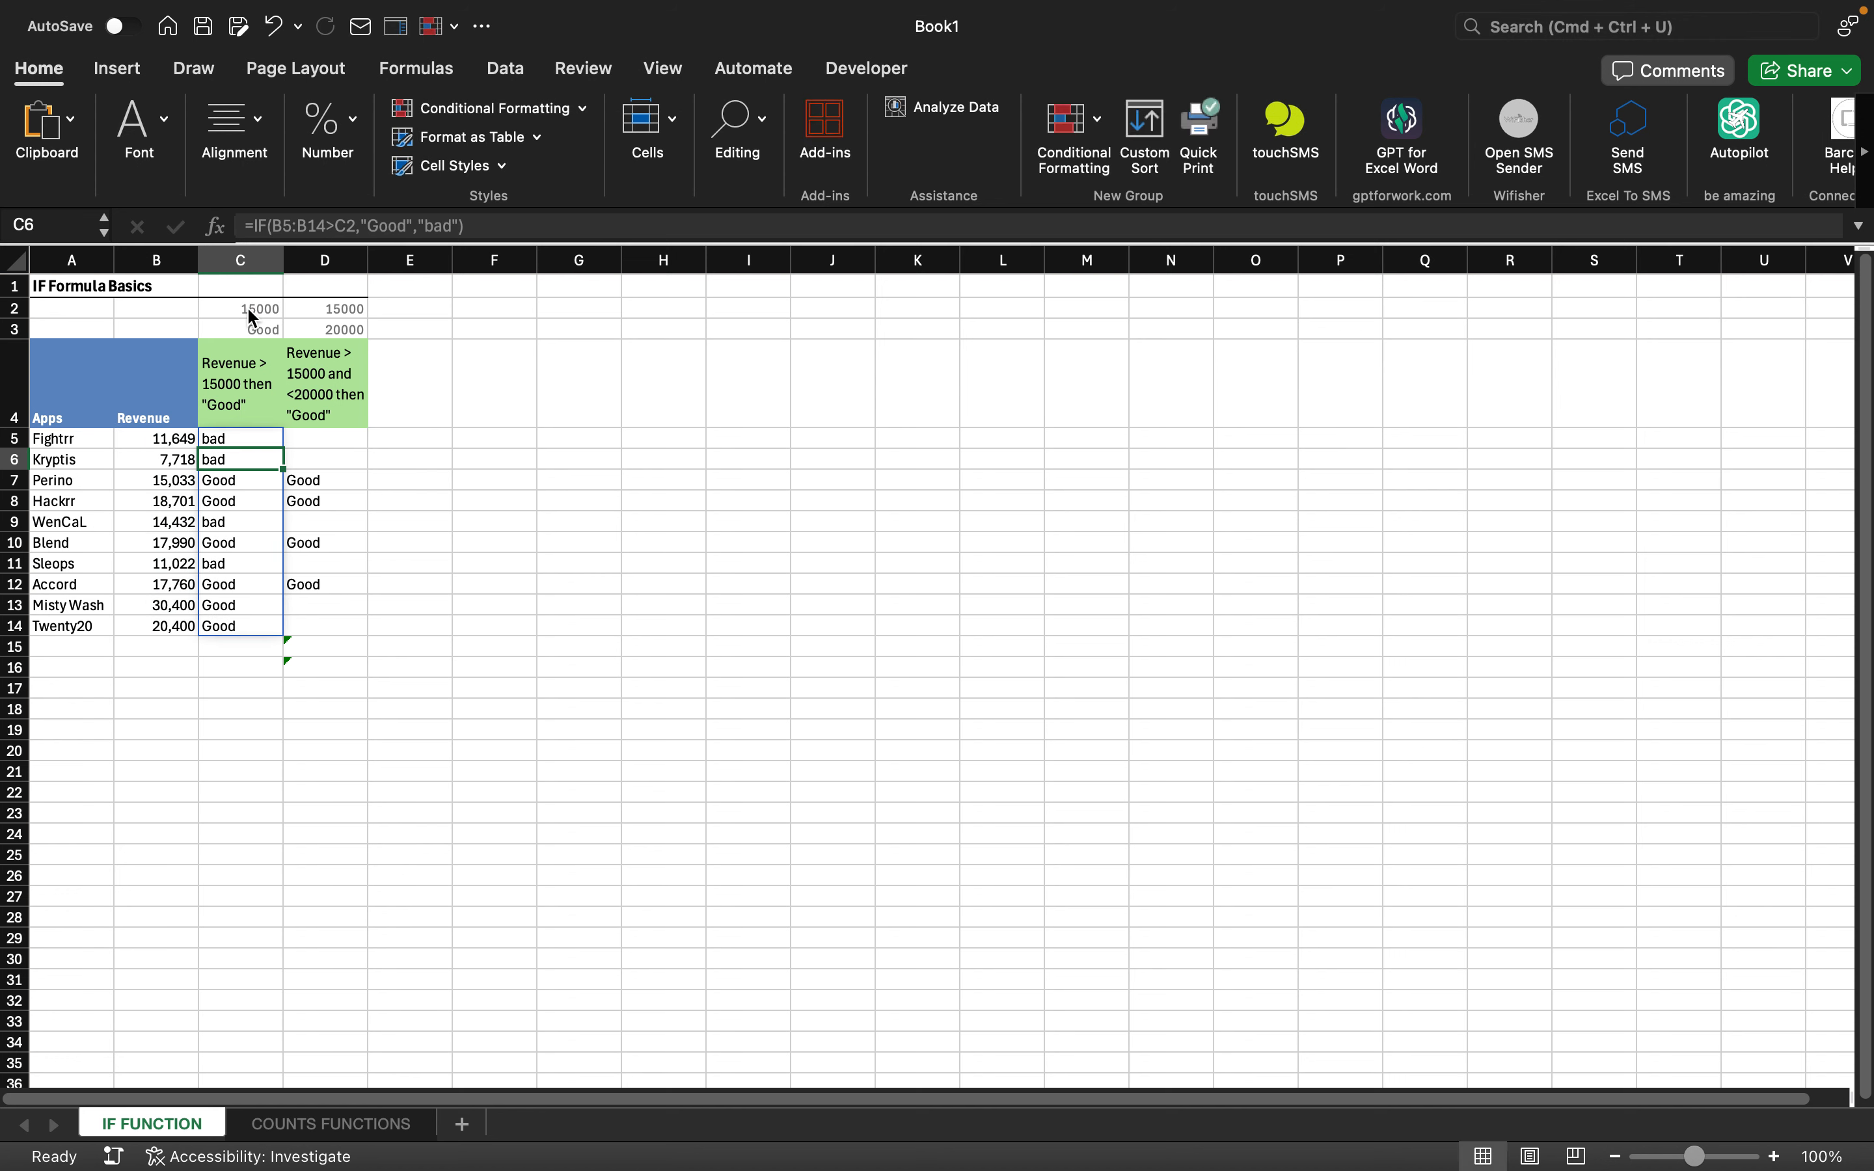
- Clear the old results from D5:D14
key(Up)
key(Up)
key(Right)
key(Down)
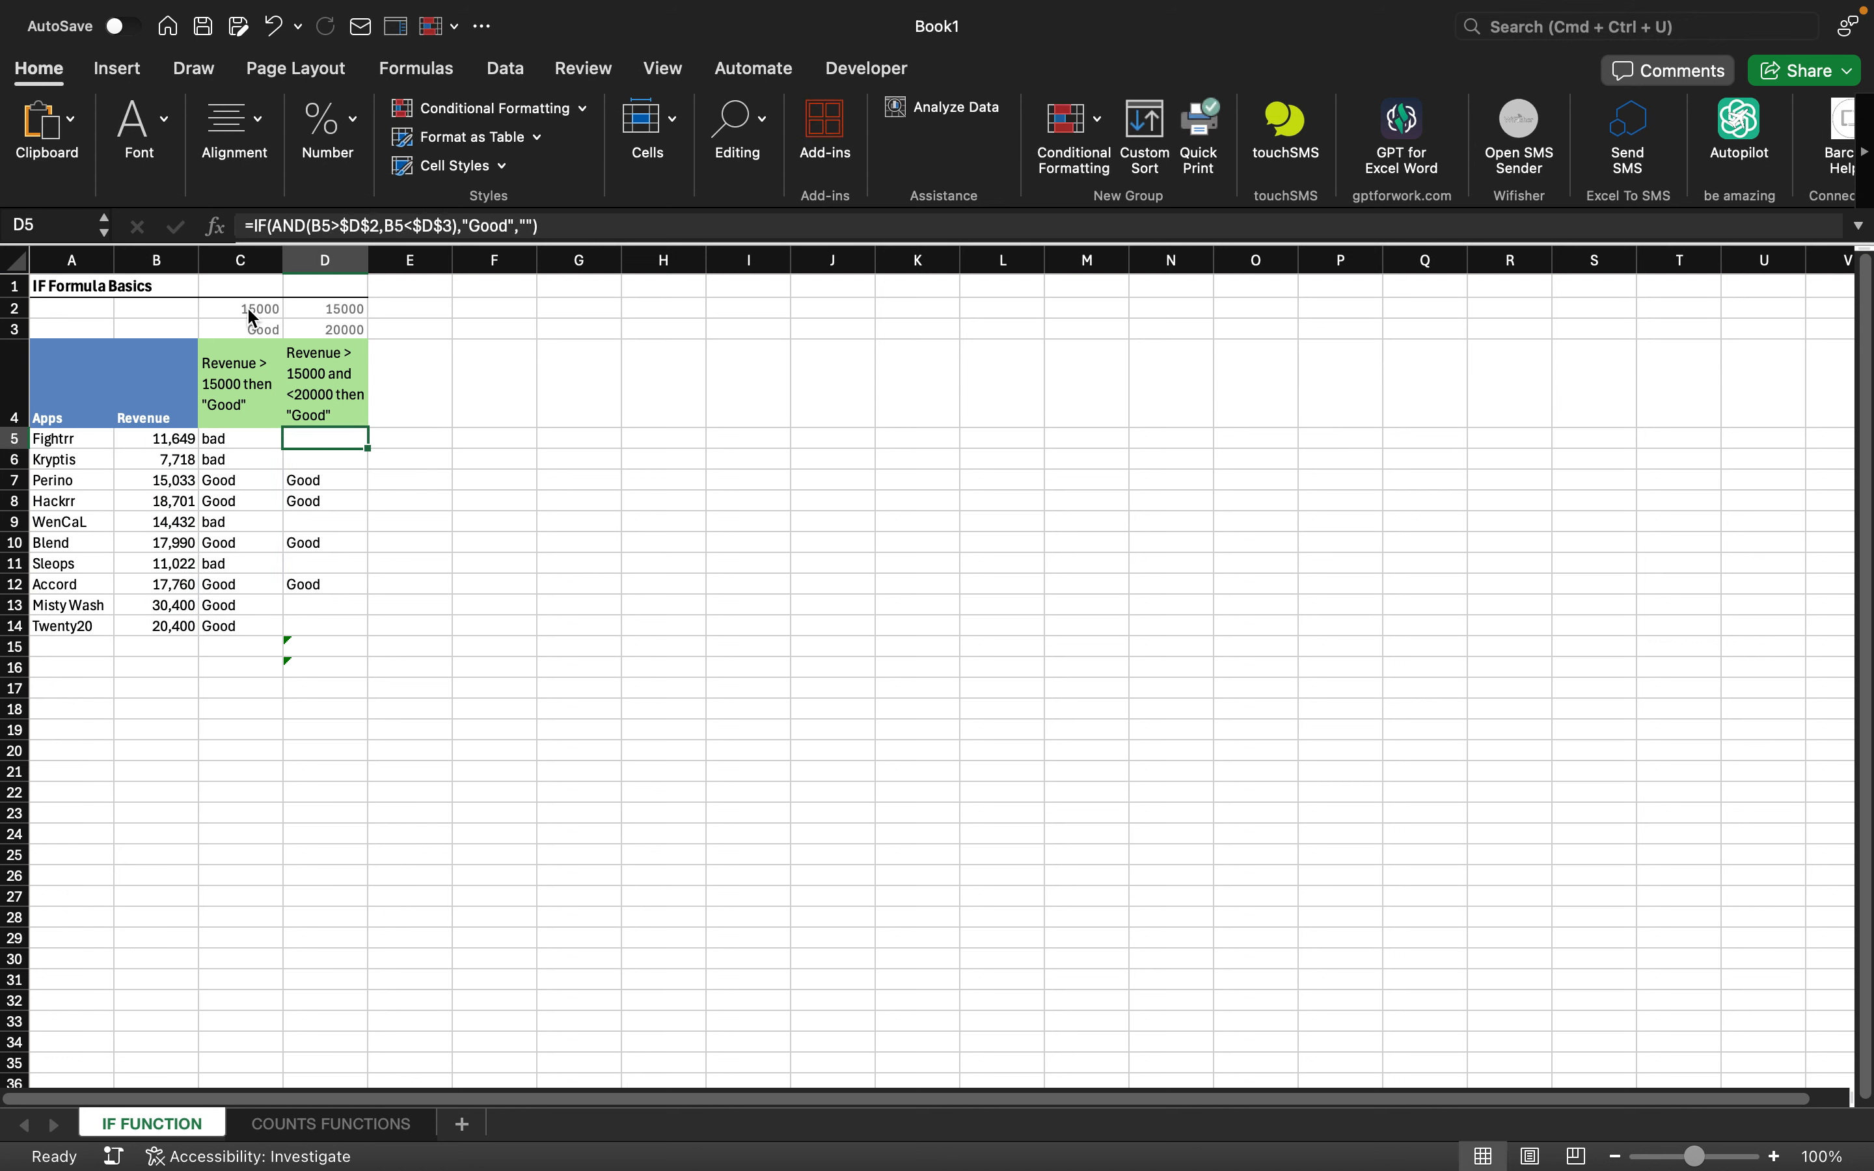
key(shift+Down)
key(shift+Down)
key(shift+Down)
key(shift+Down)
key(shift+Down)
key(shift+Down)
key(shift+Down)
key(shift+Down)
key(shift+Down)
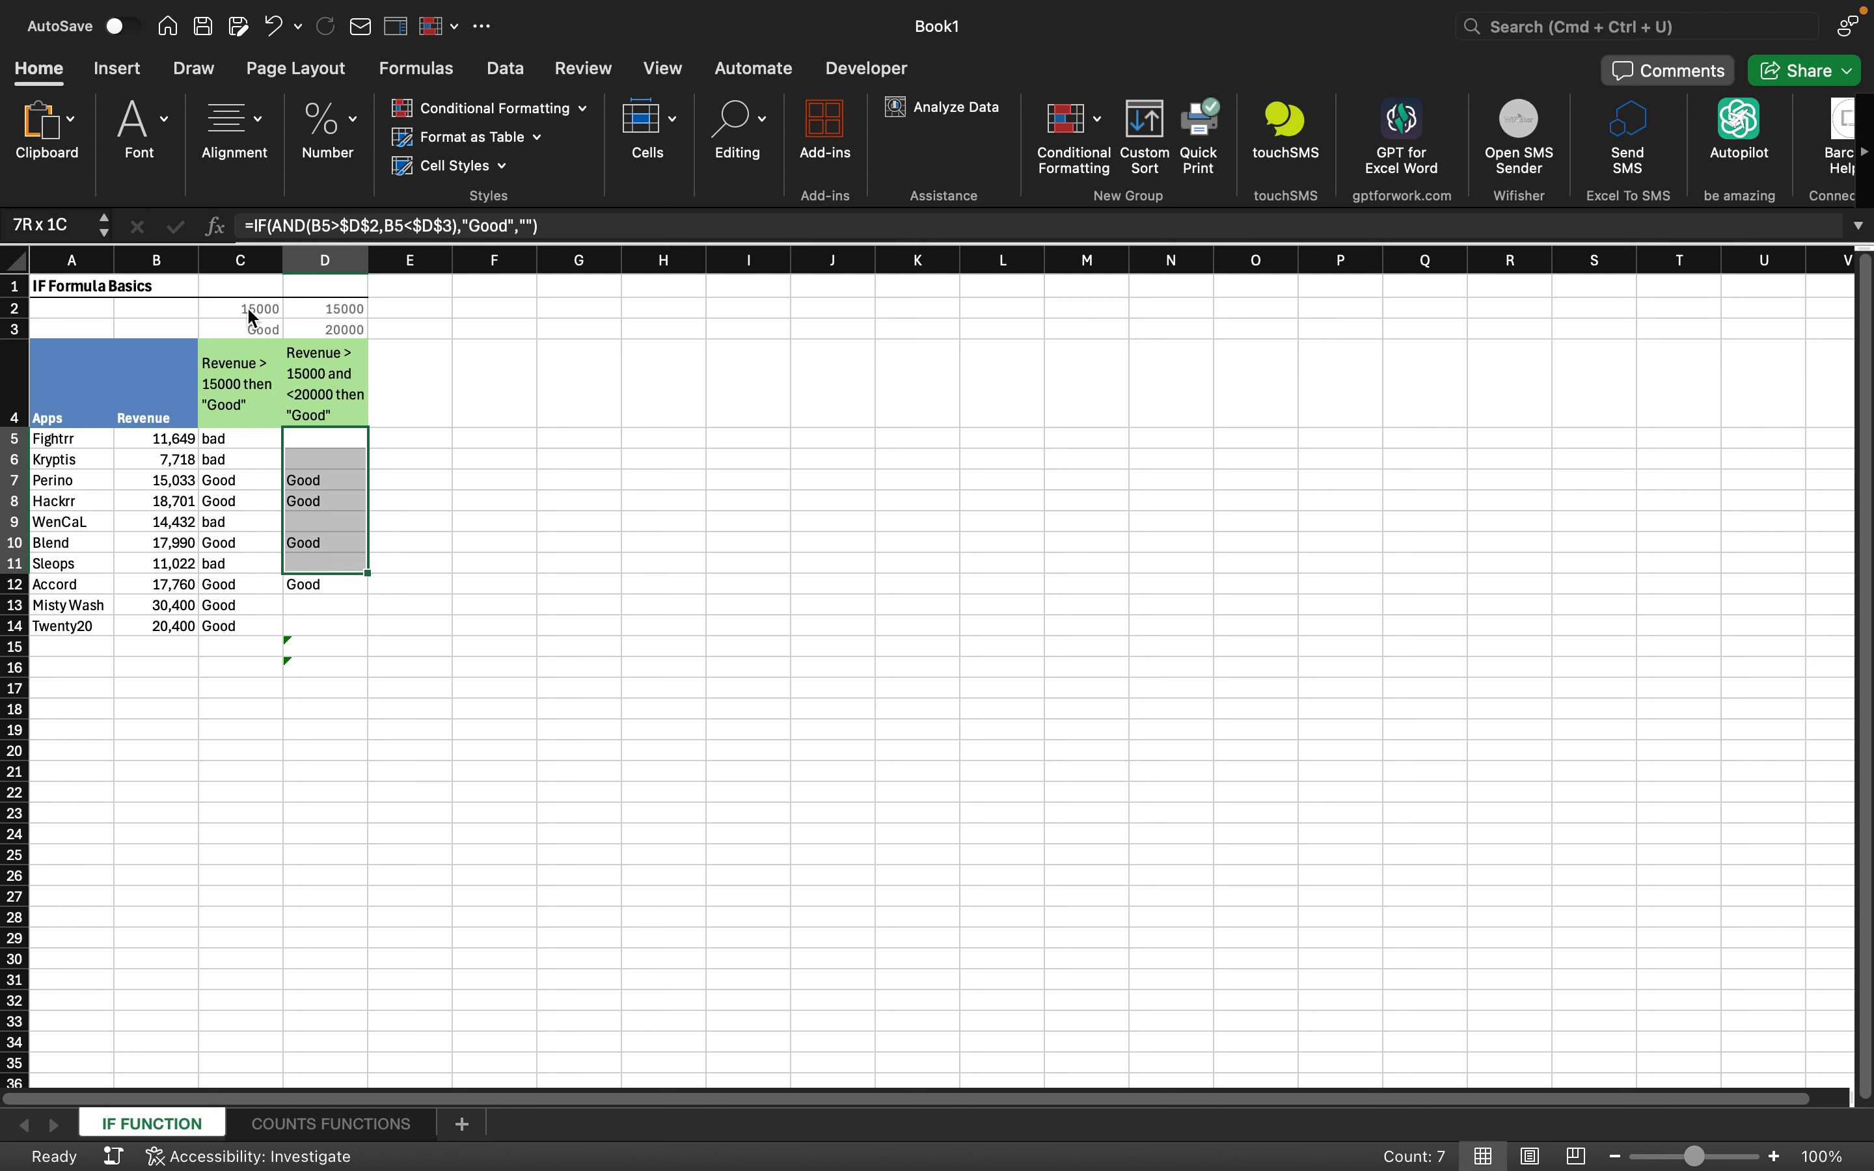
key(Delete)
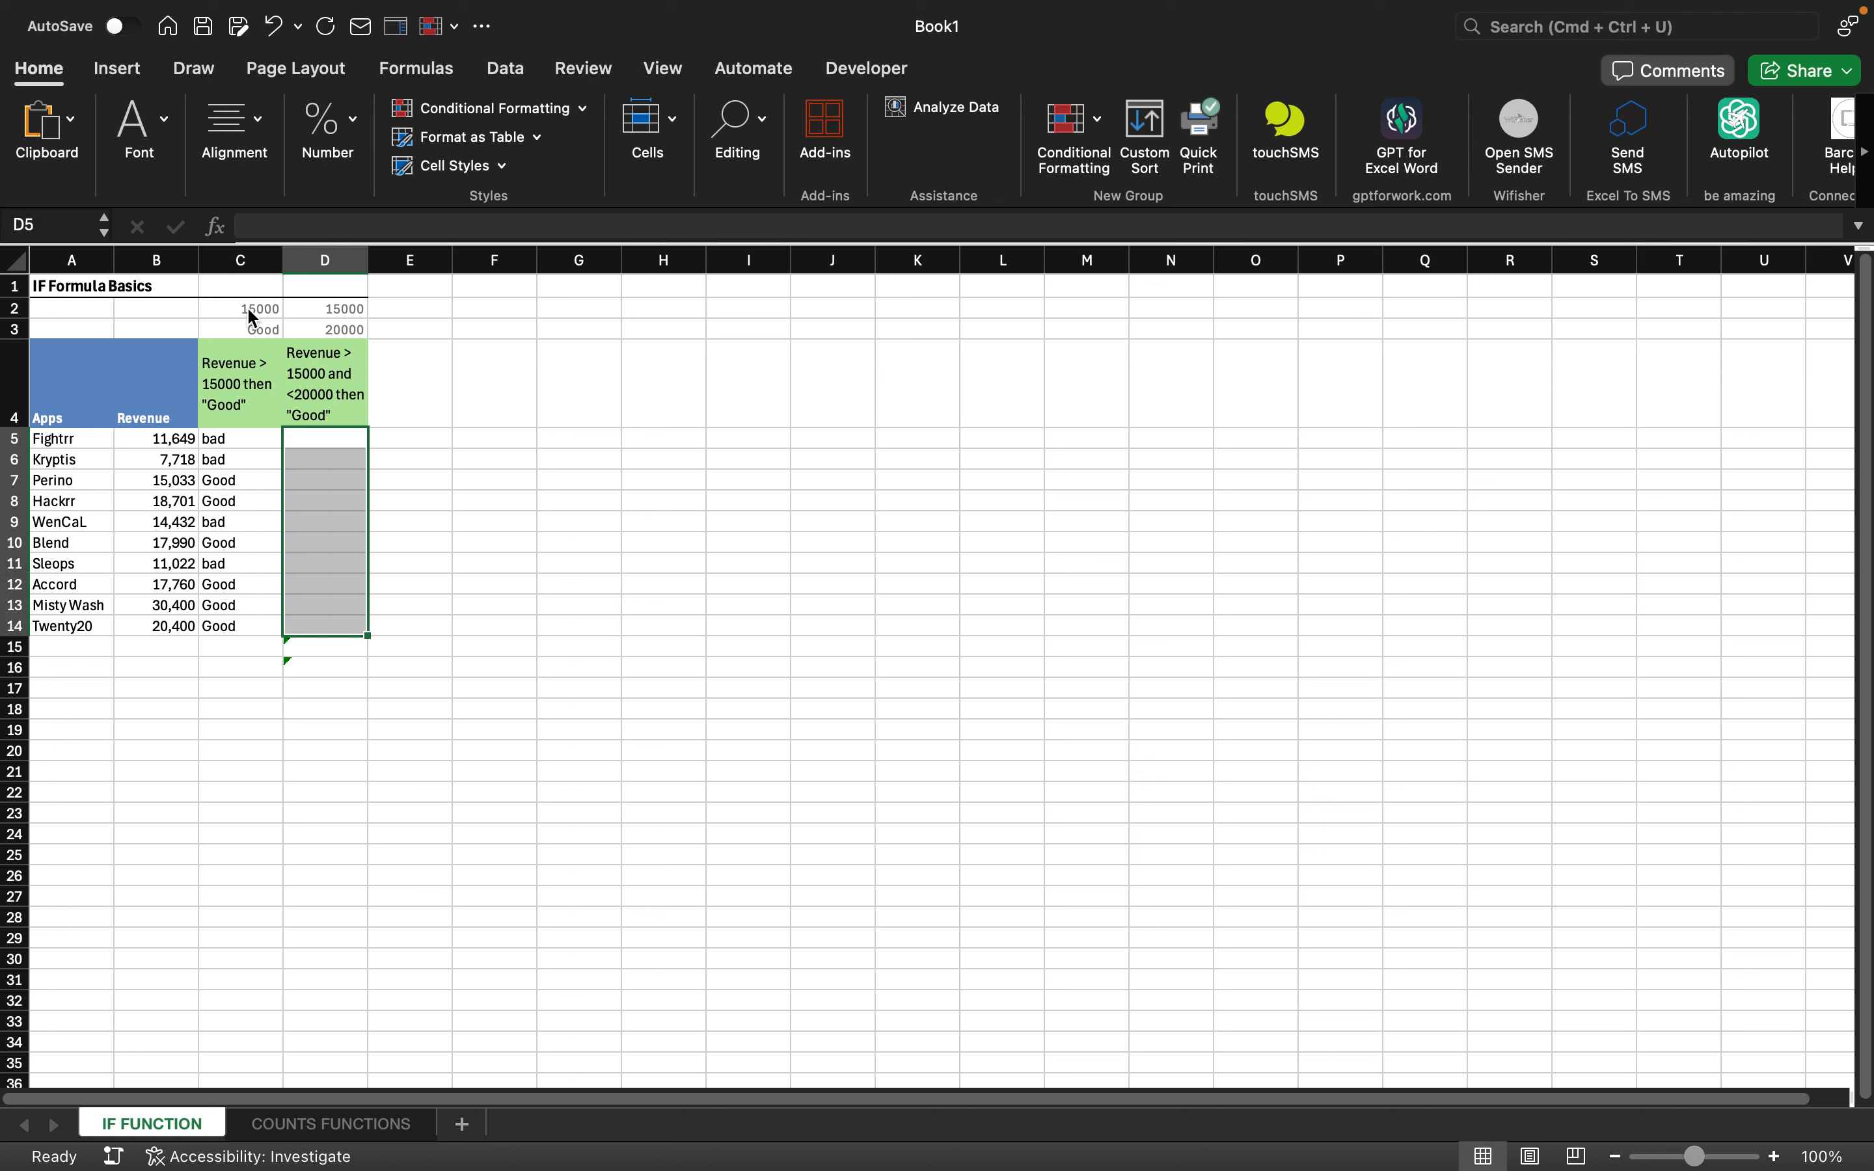
key(Up)
key(Down)
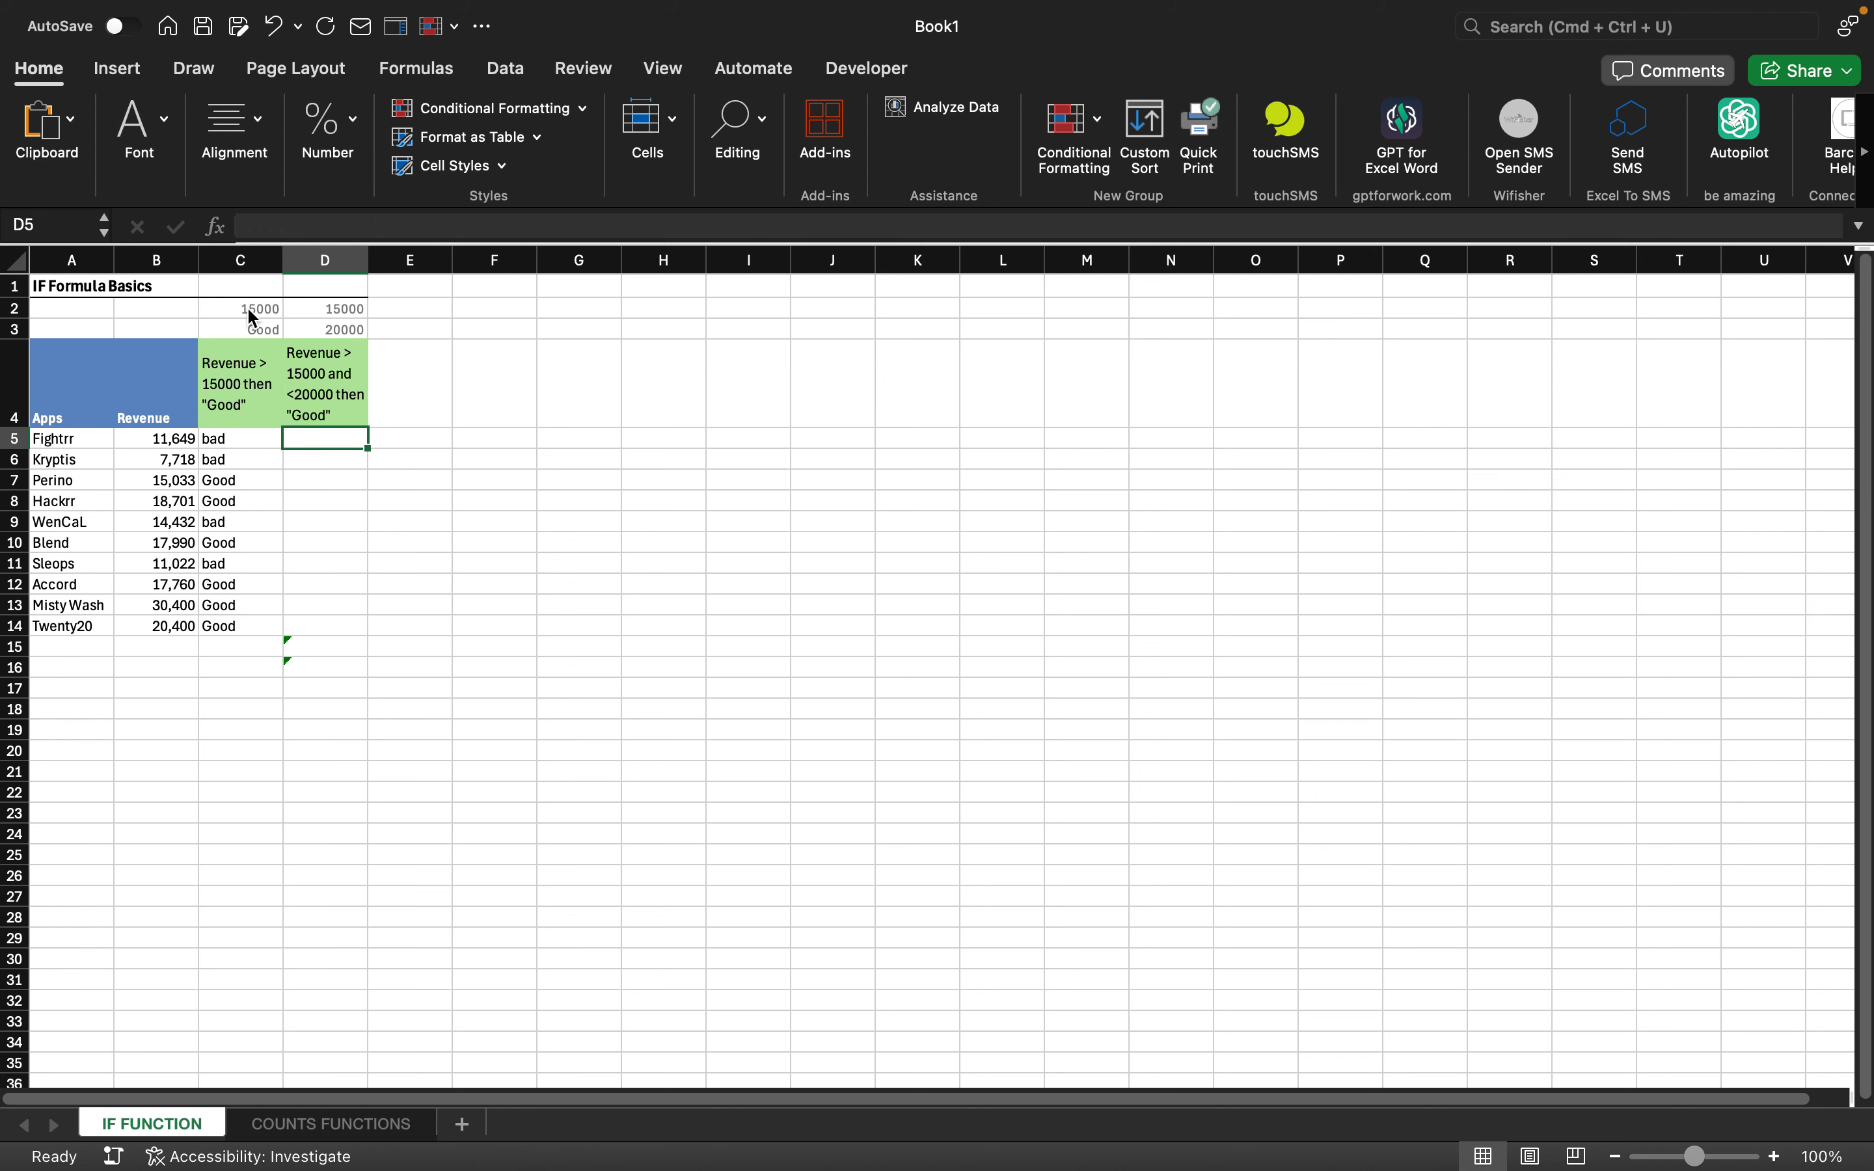
- Start an IF formula in D5, sketch a B5:B14>D2 comparison, then erase it back to =IF(
text(=if)
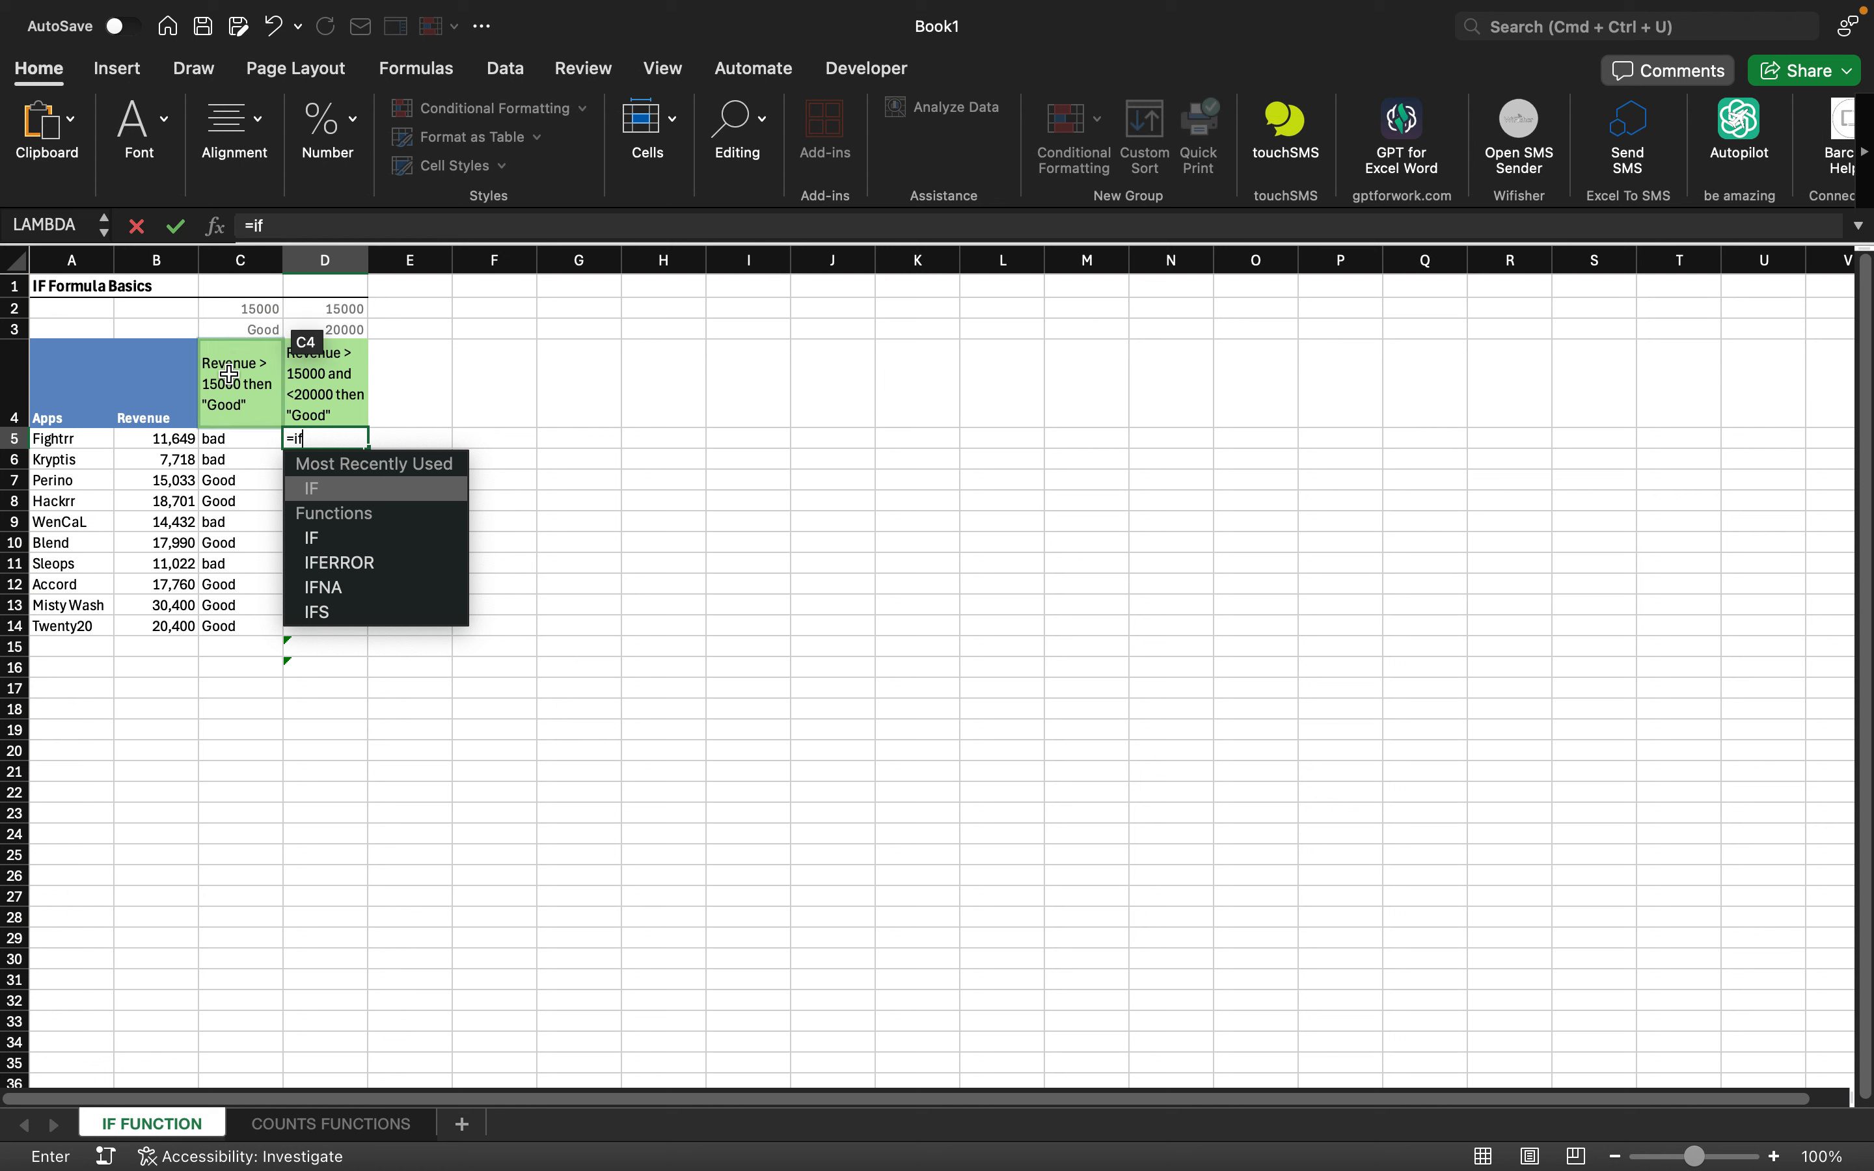
double_click(331, 491)
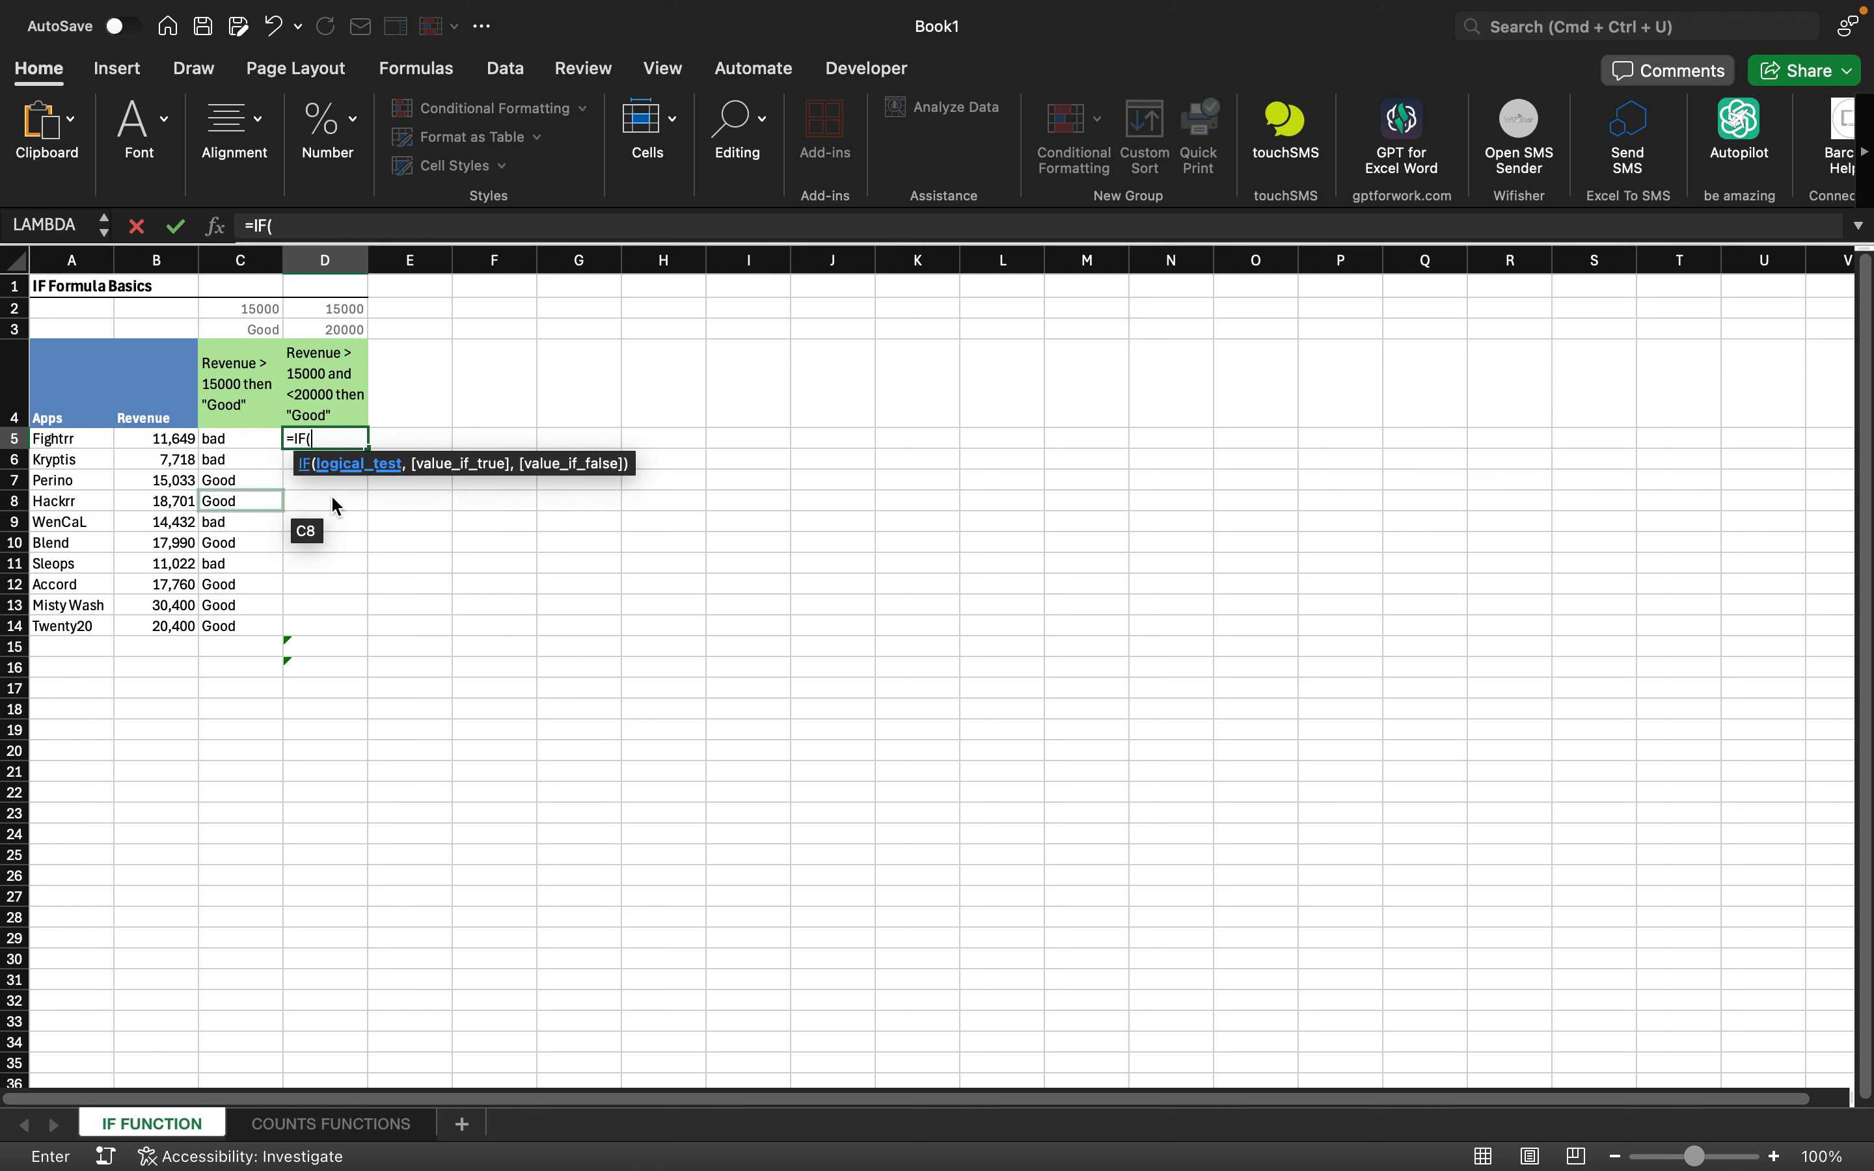
click(172, 439)
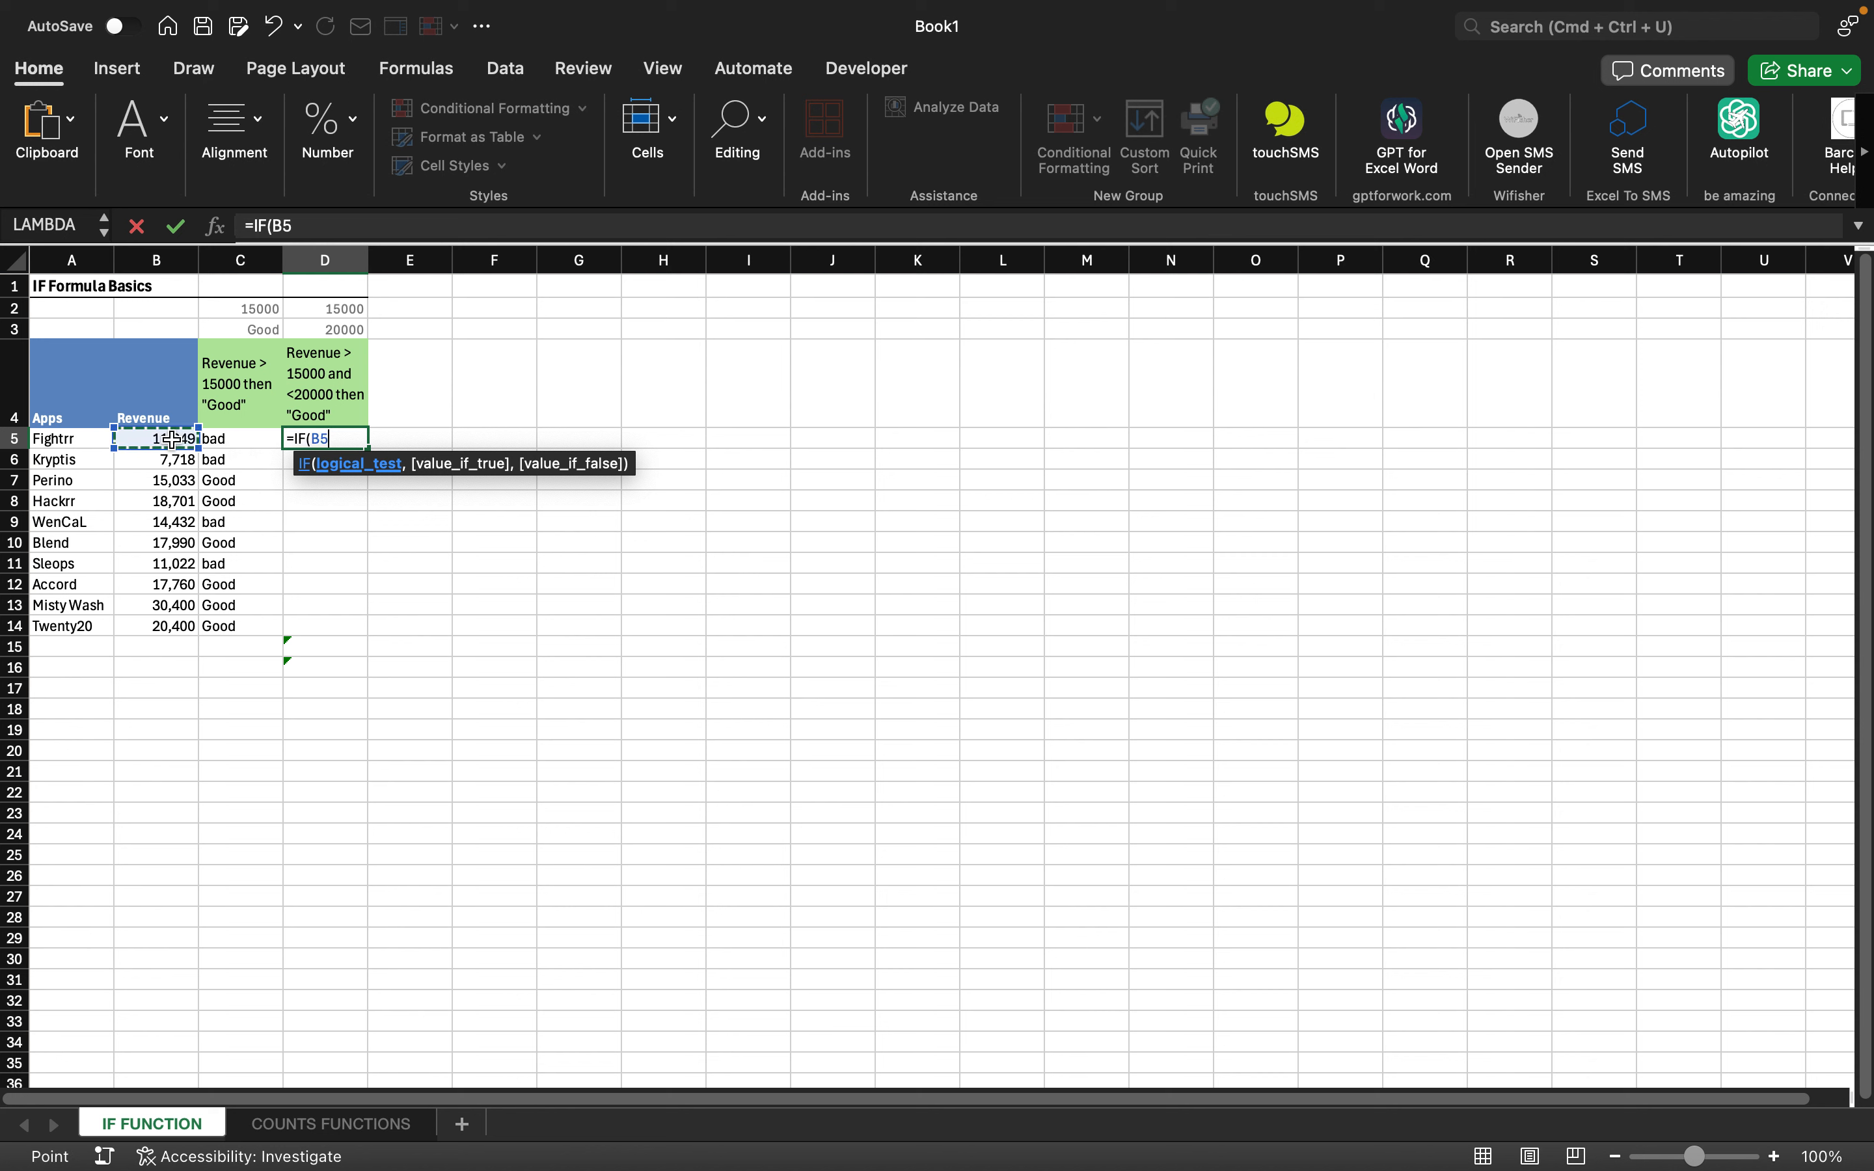
key(shift+Down)
key(shift+Down)
key(shift+Down)
key(shift+Down)
key(shift+Down)
key(shift+Down)
key(shift+Down)
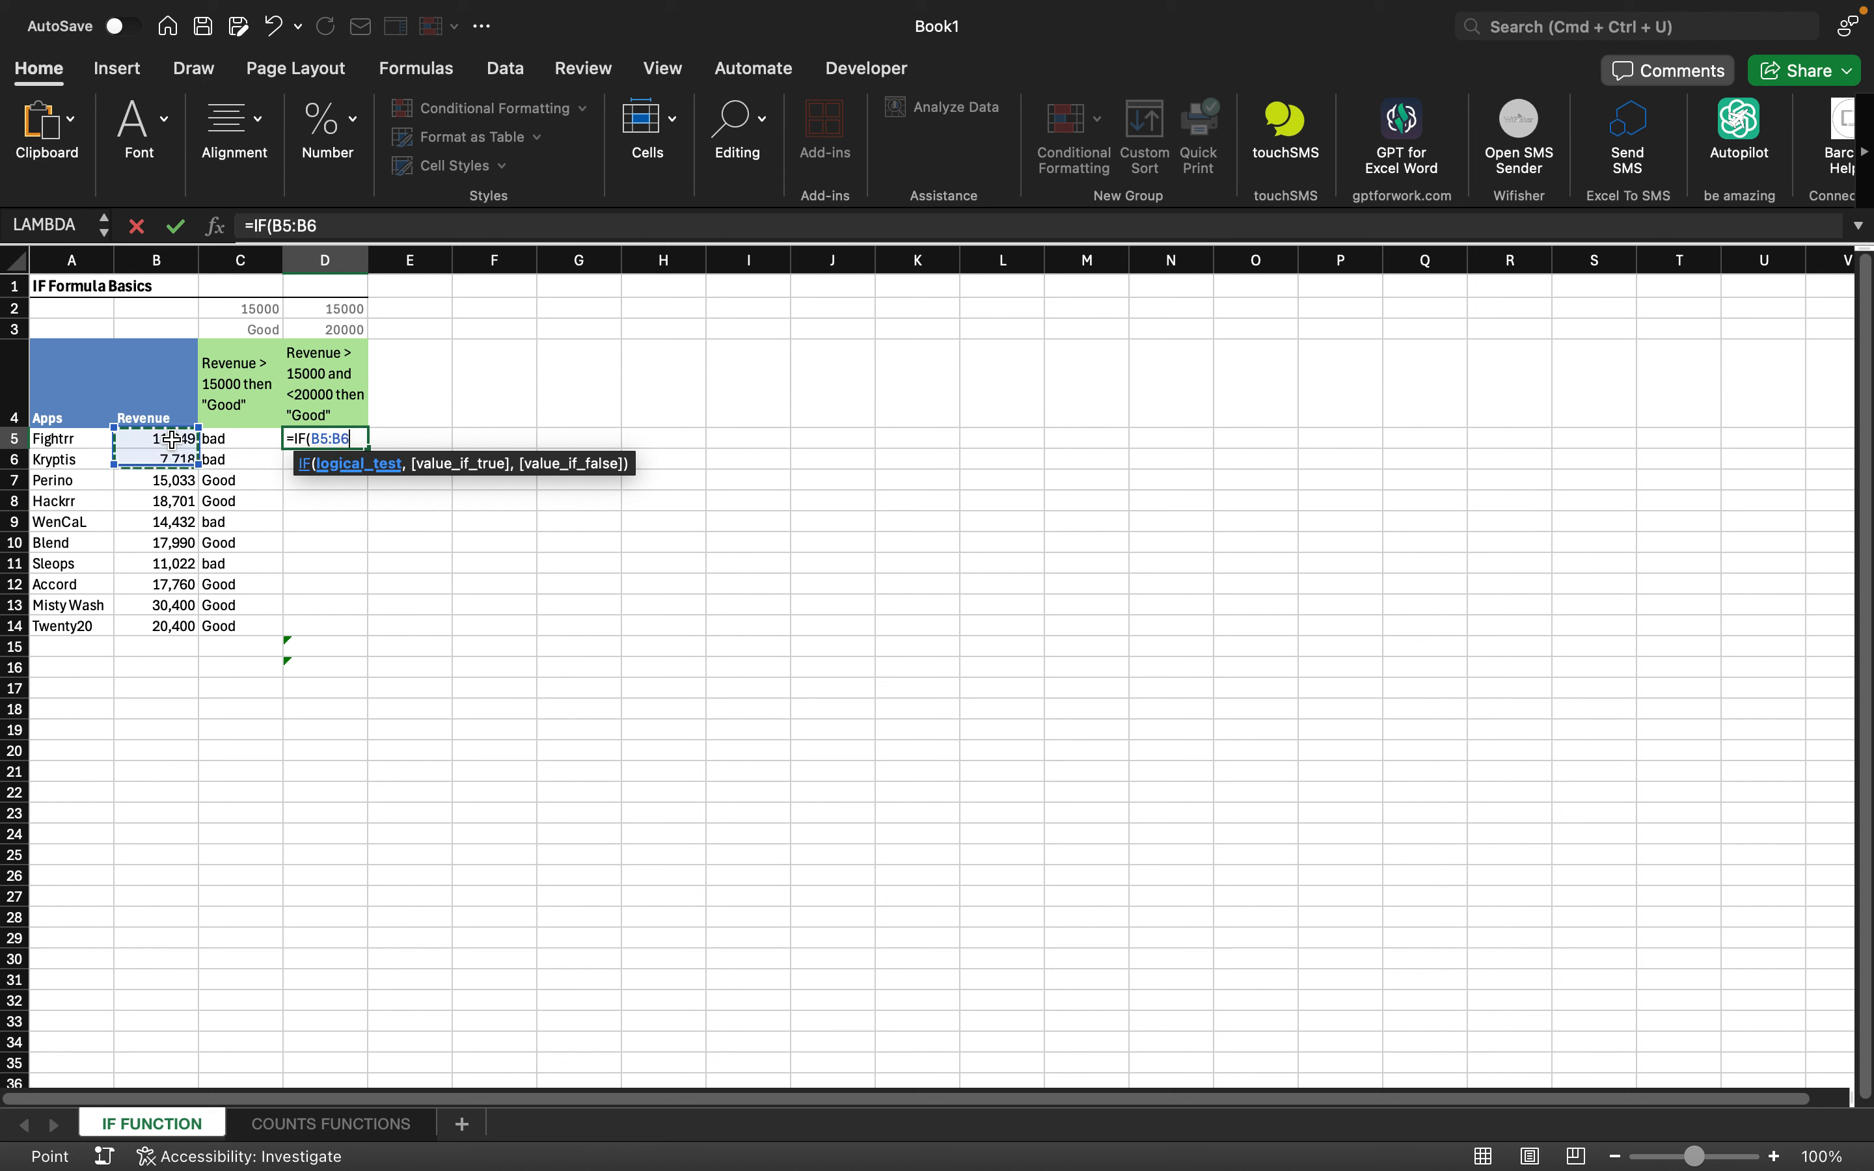
key(shift+Down)
key(shift+Down)
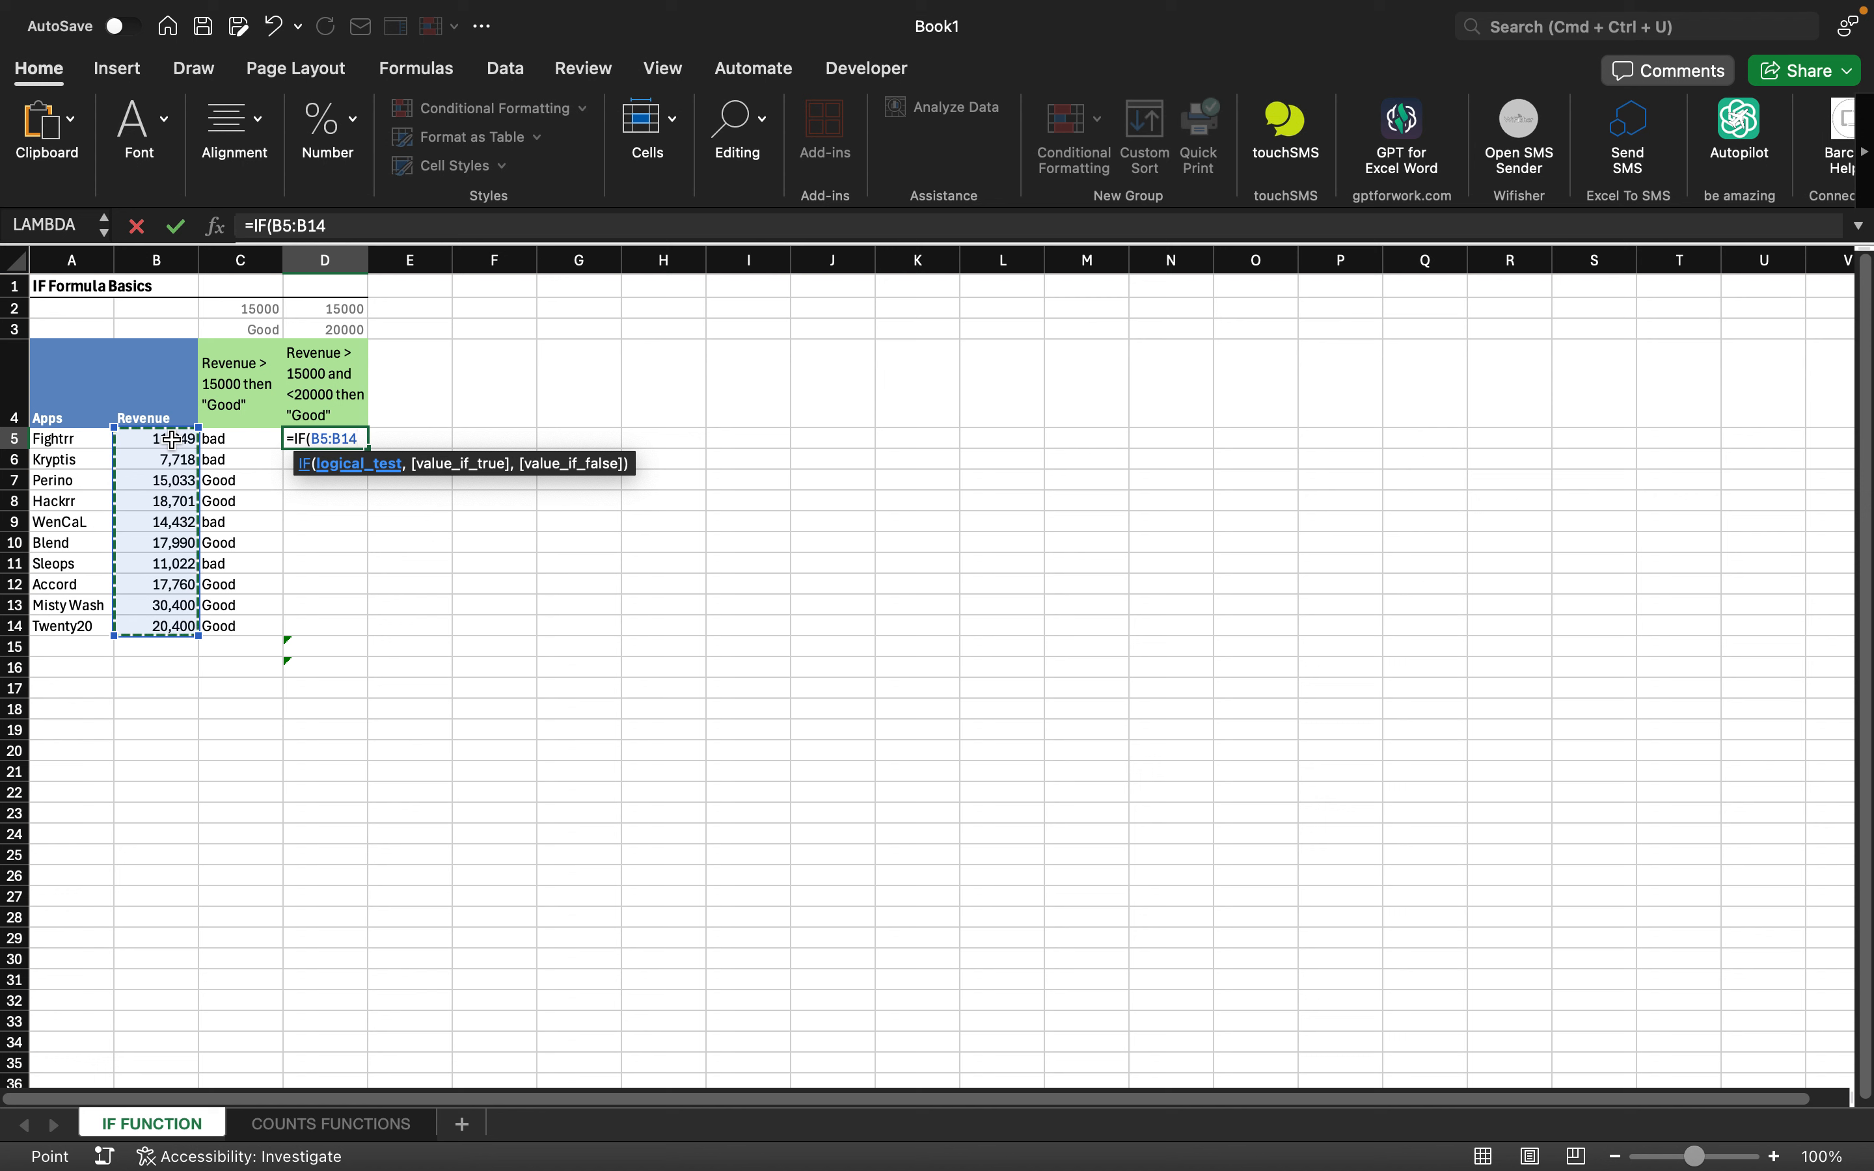
text(>)
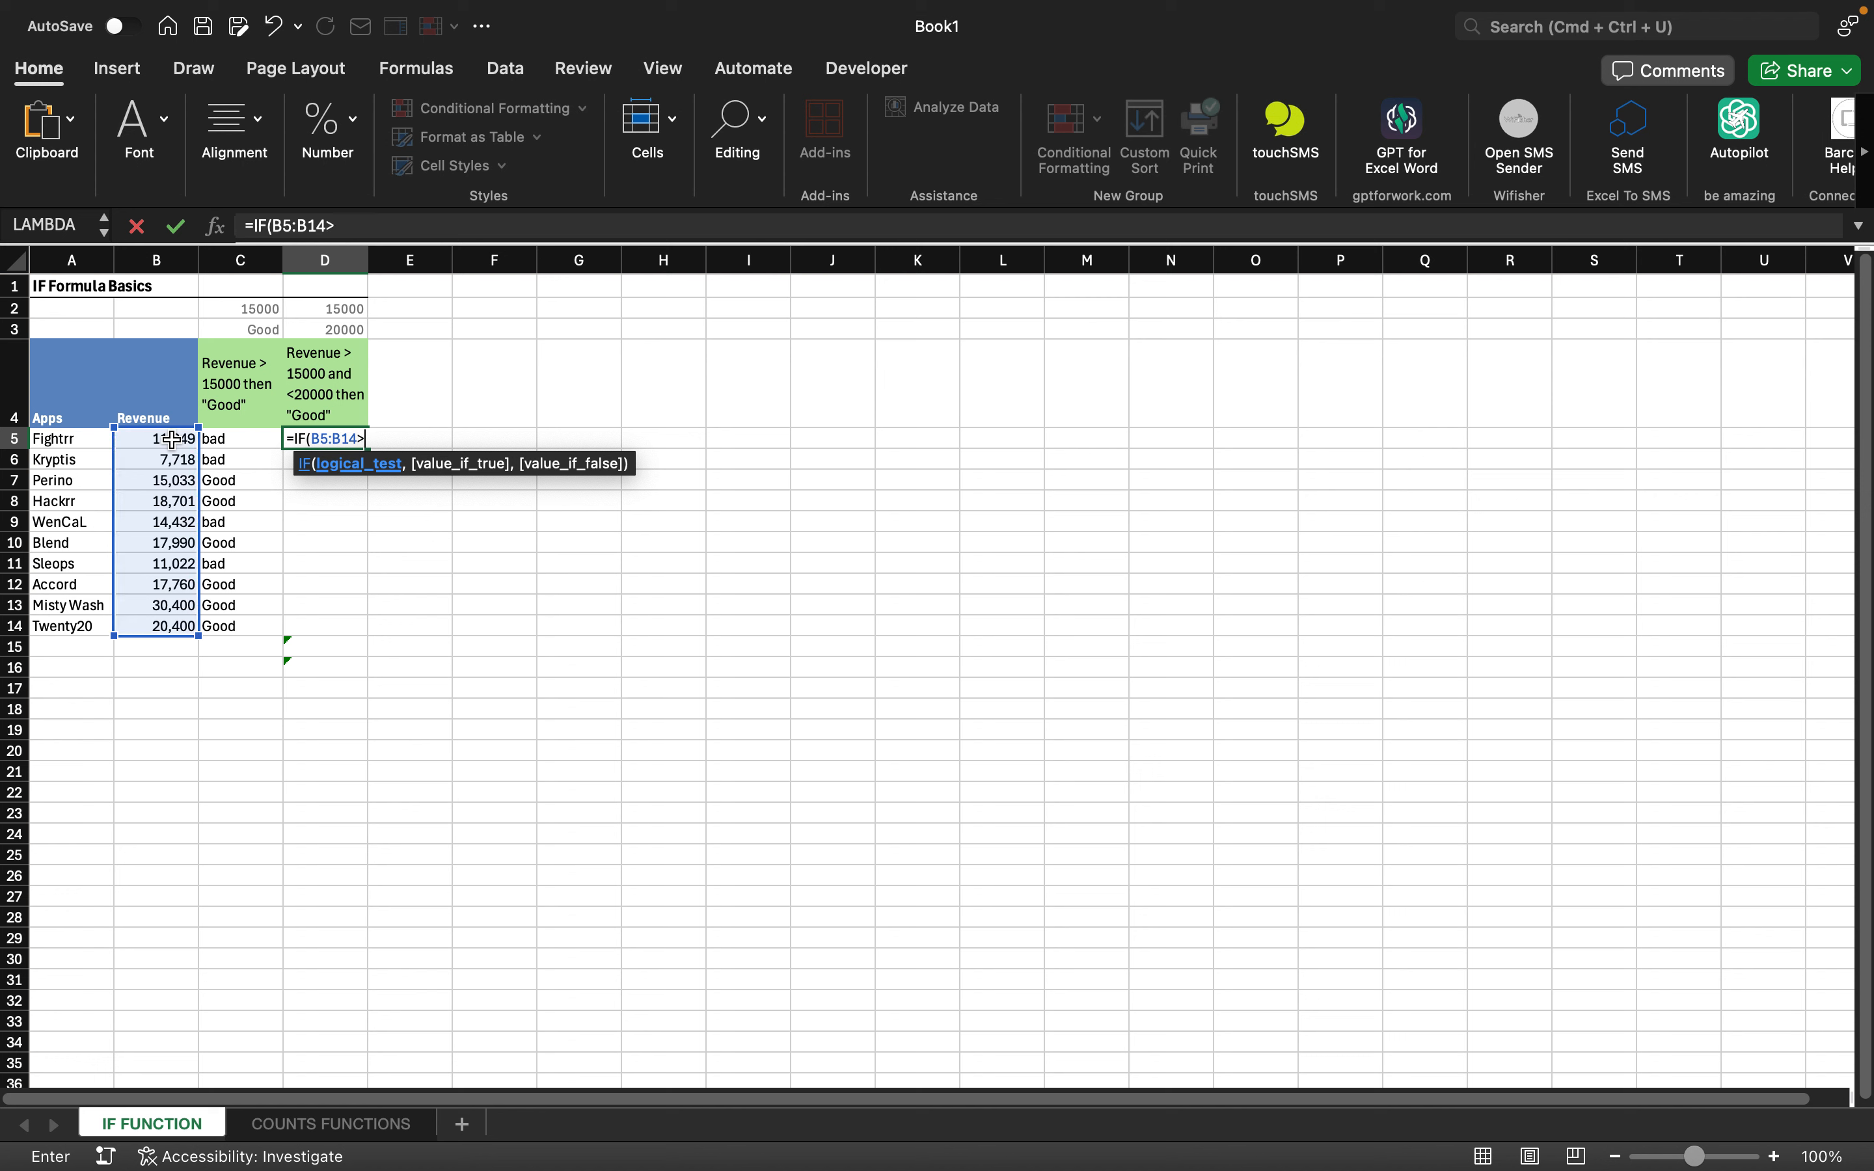
click(342, 309)
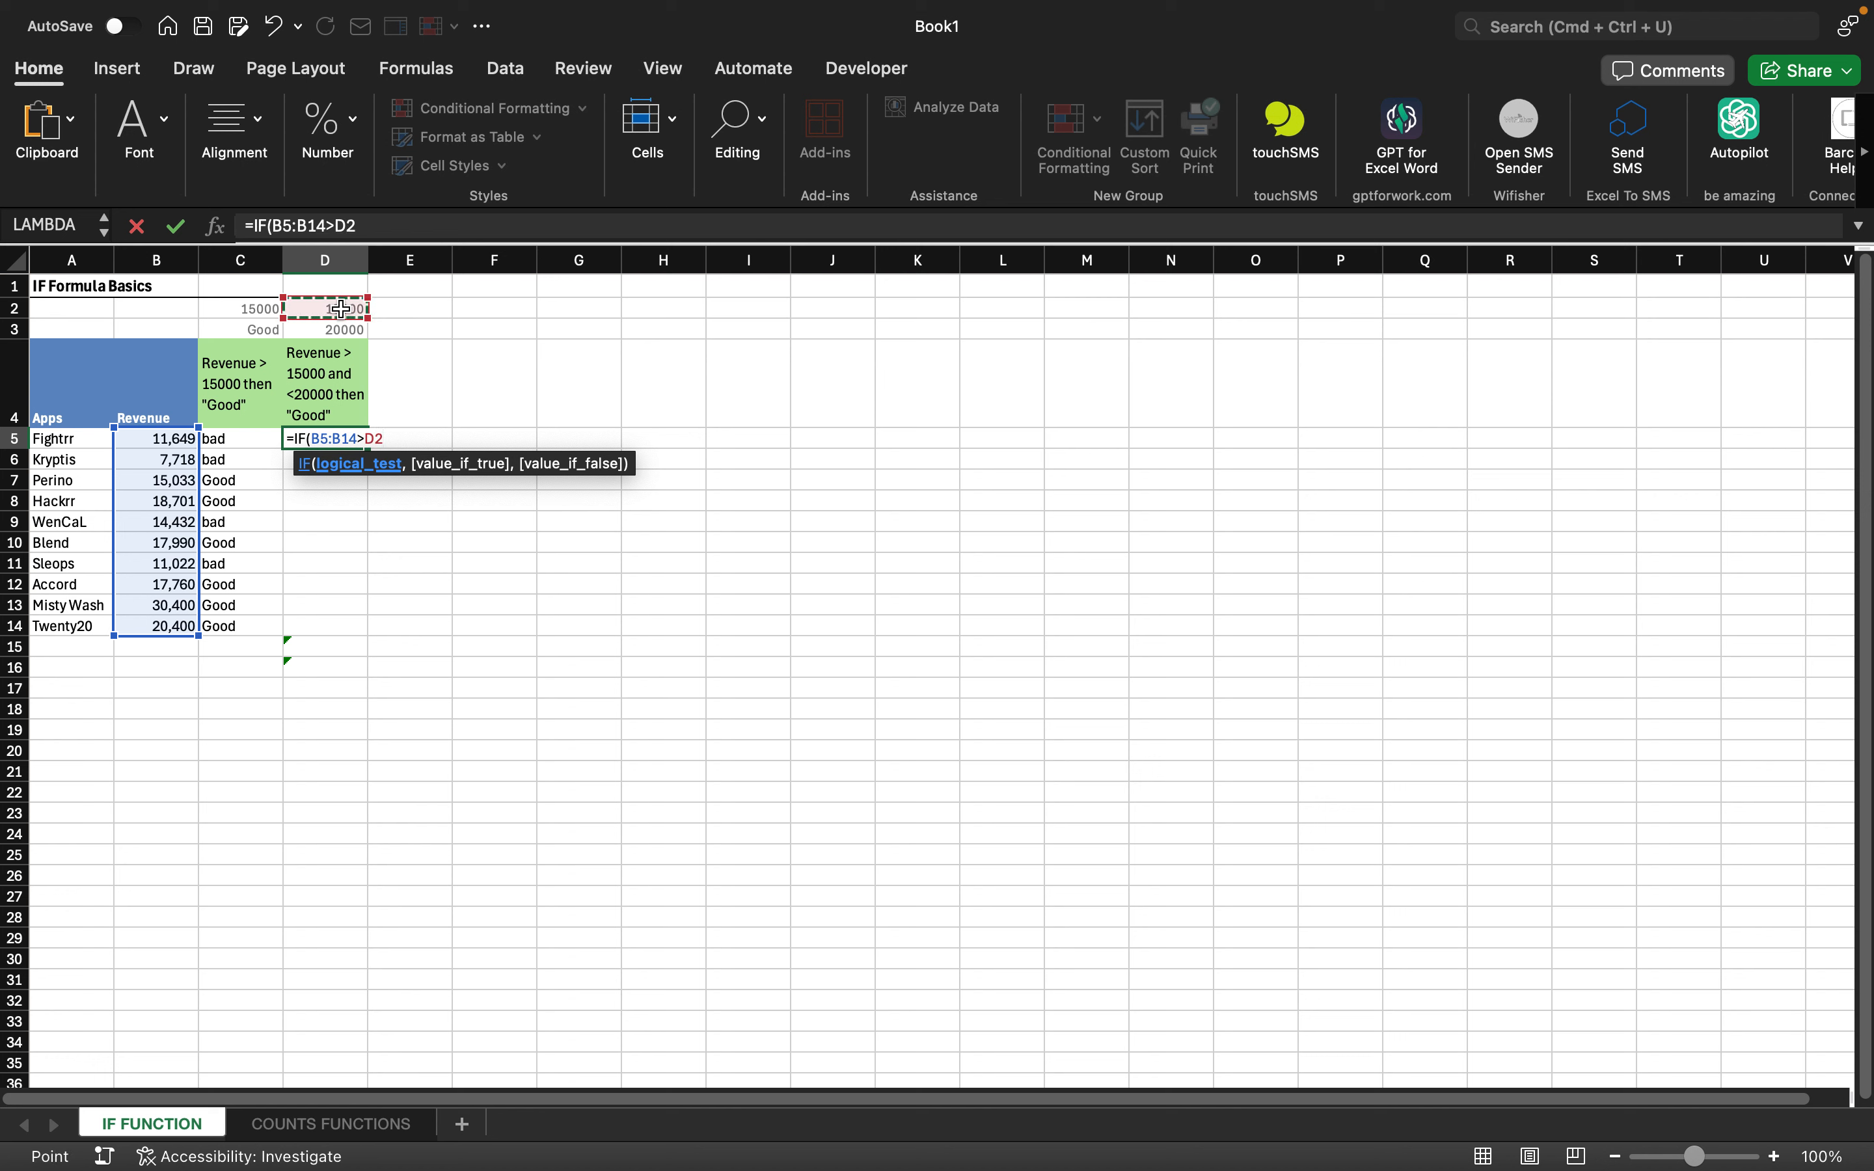
key(BackSpace)
key(BackSpace)
key(BackSpace)
key(BackSpace)
key(BackSpace)
key(BackSpace)
key(BackSpace)
key(BackSpace)
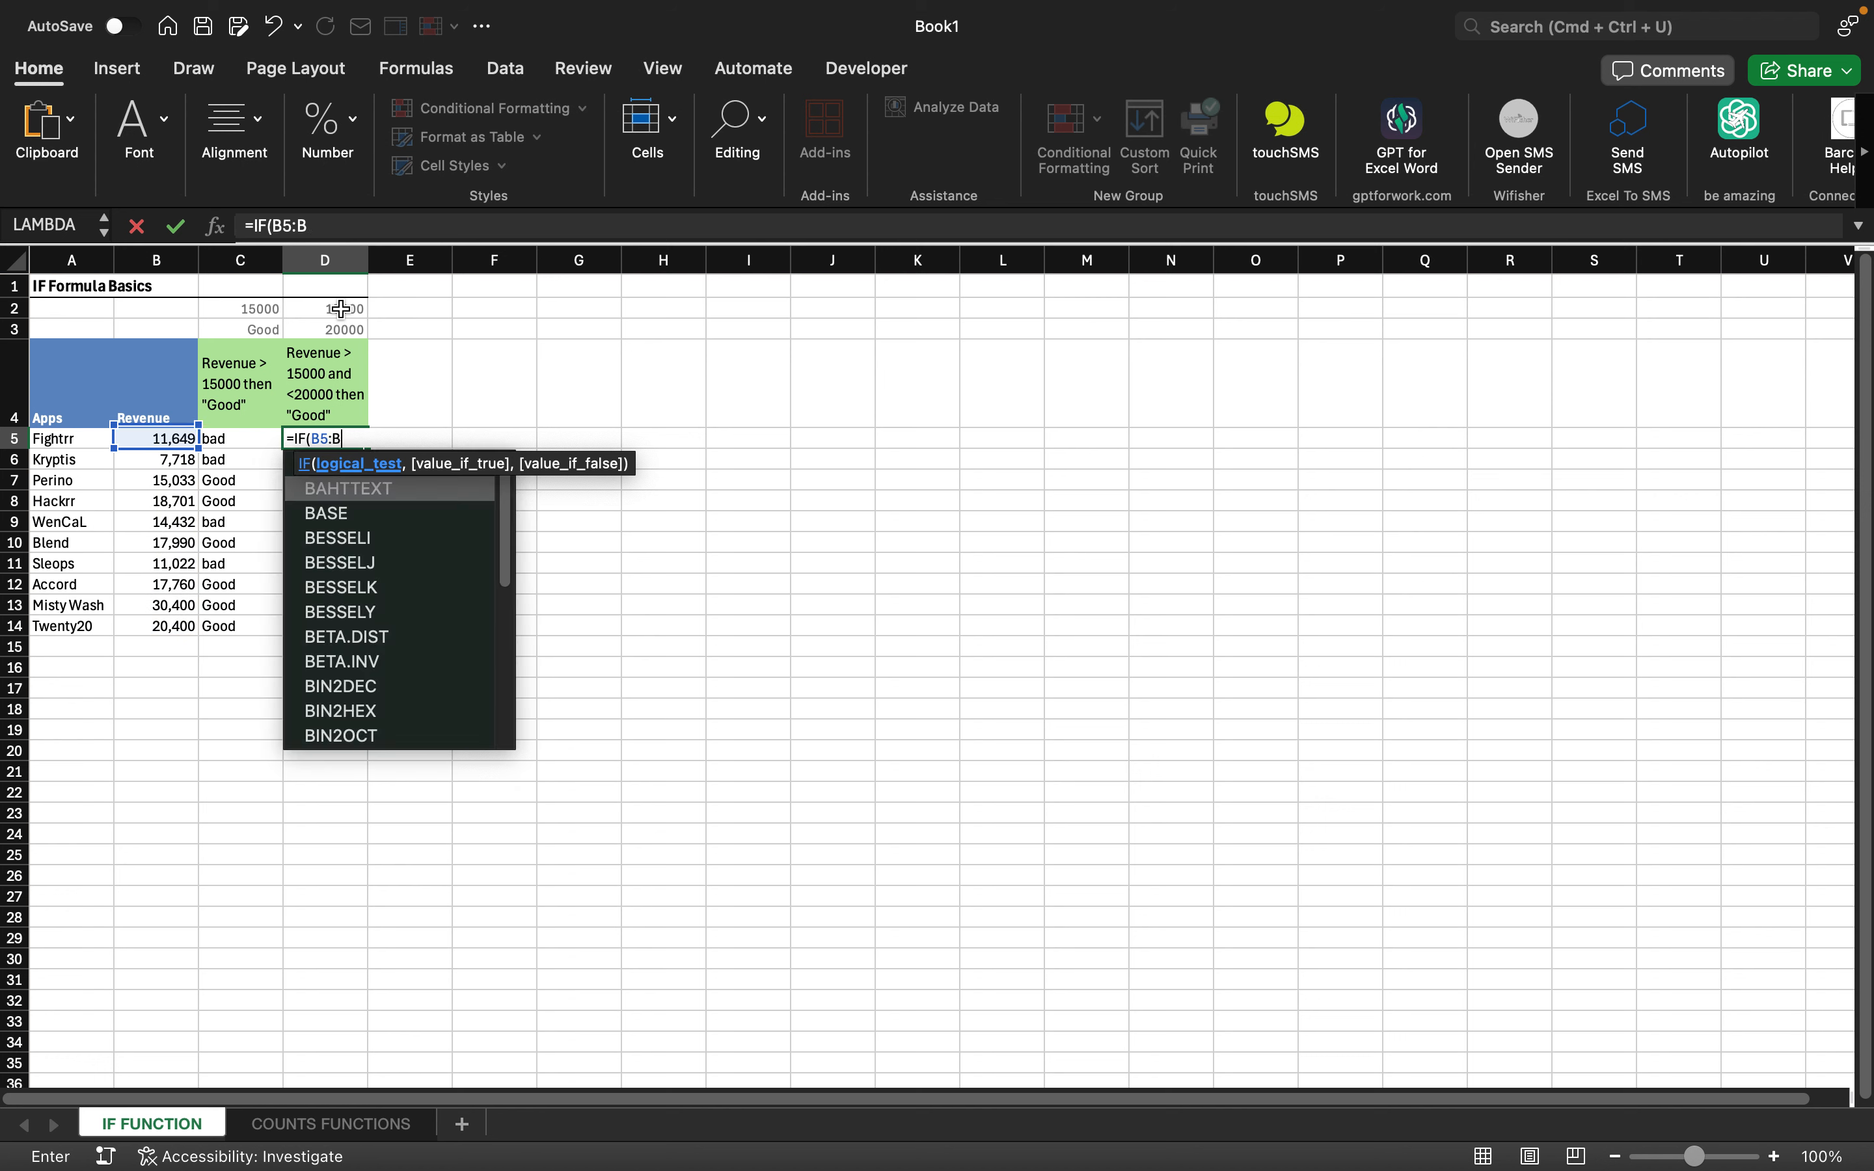
key(BackSpace)
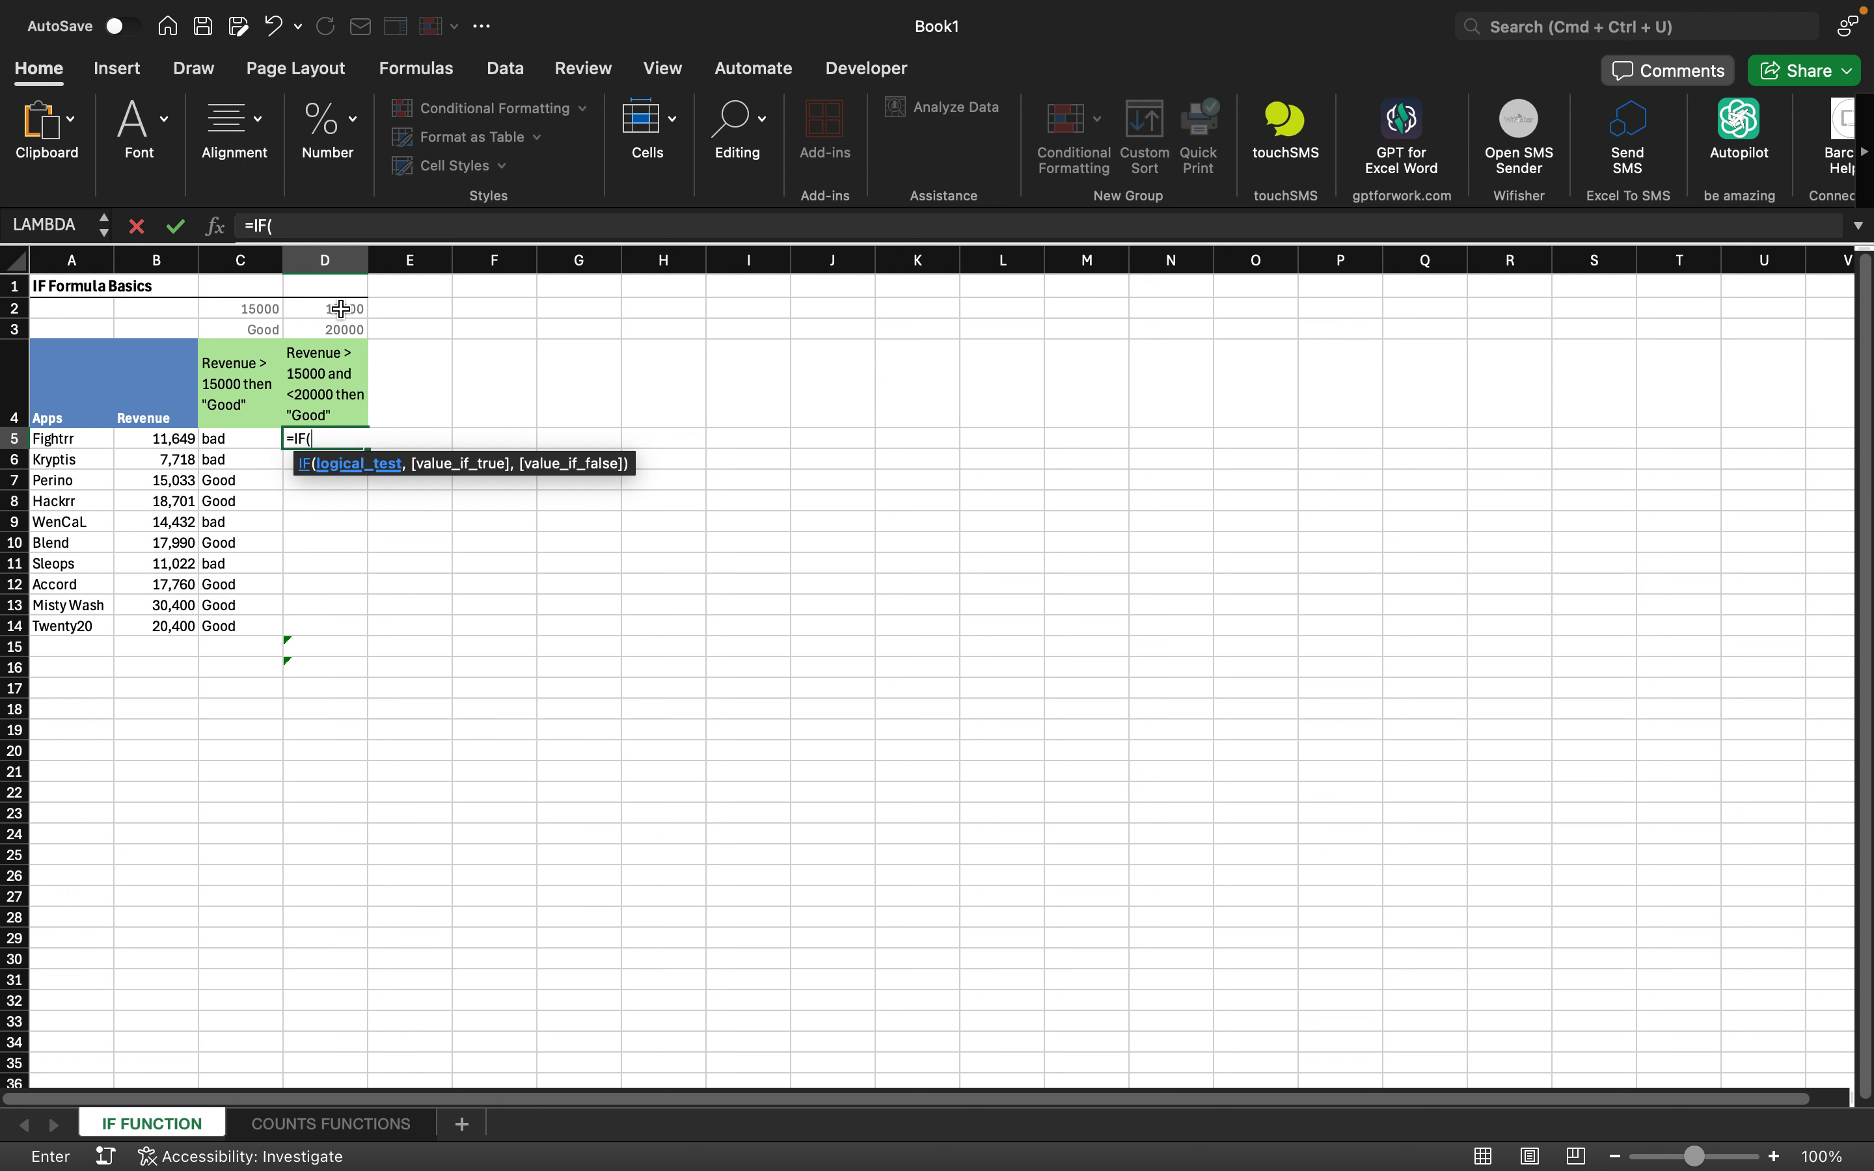
- Nest AND inside the IF with a first condition B5:B14>$D$2
text(and)
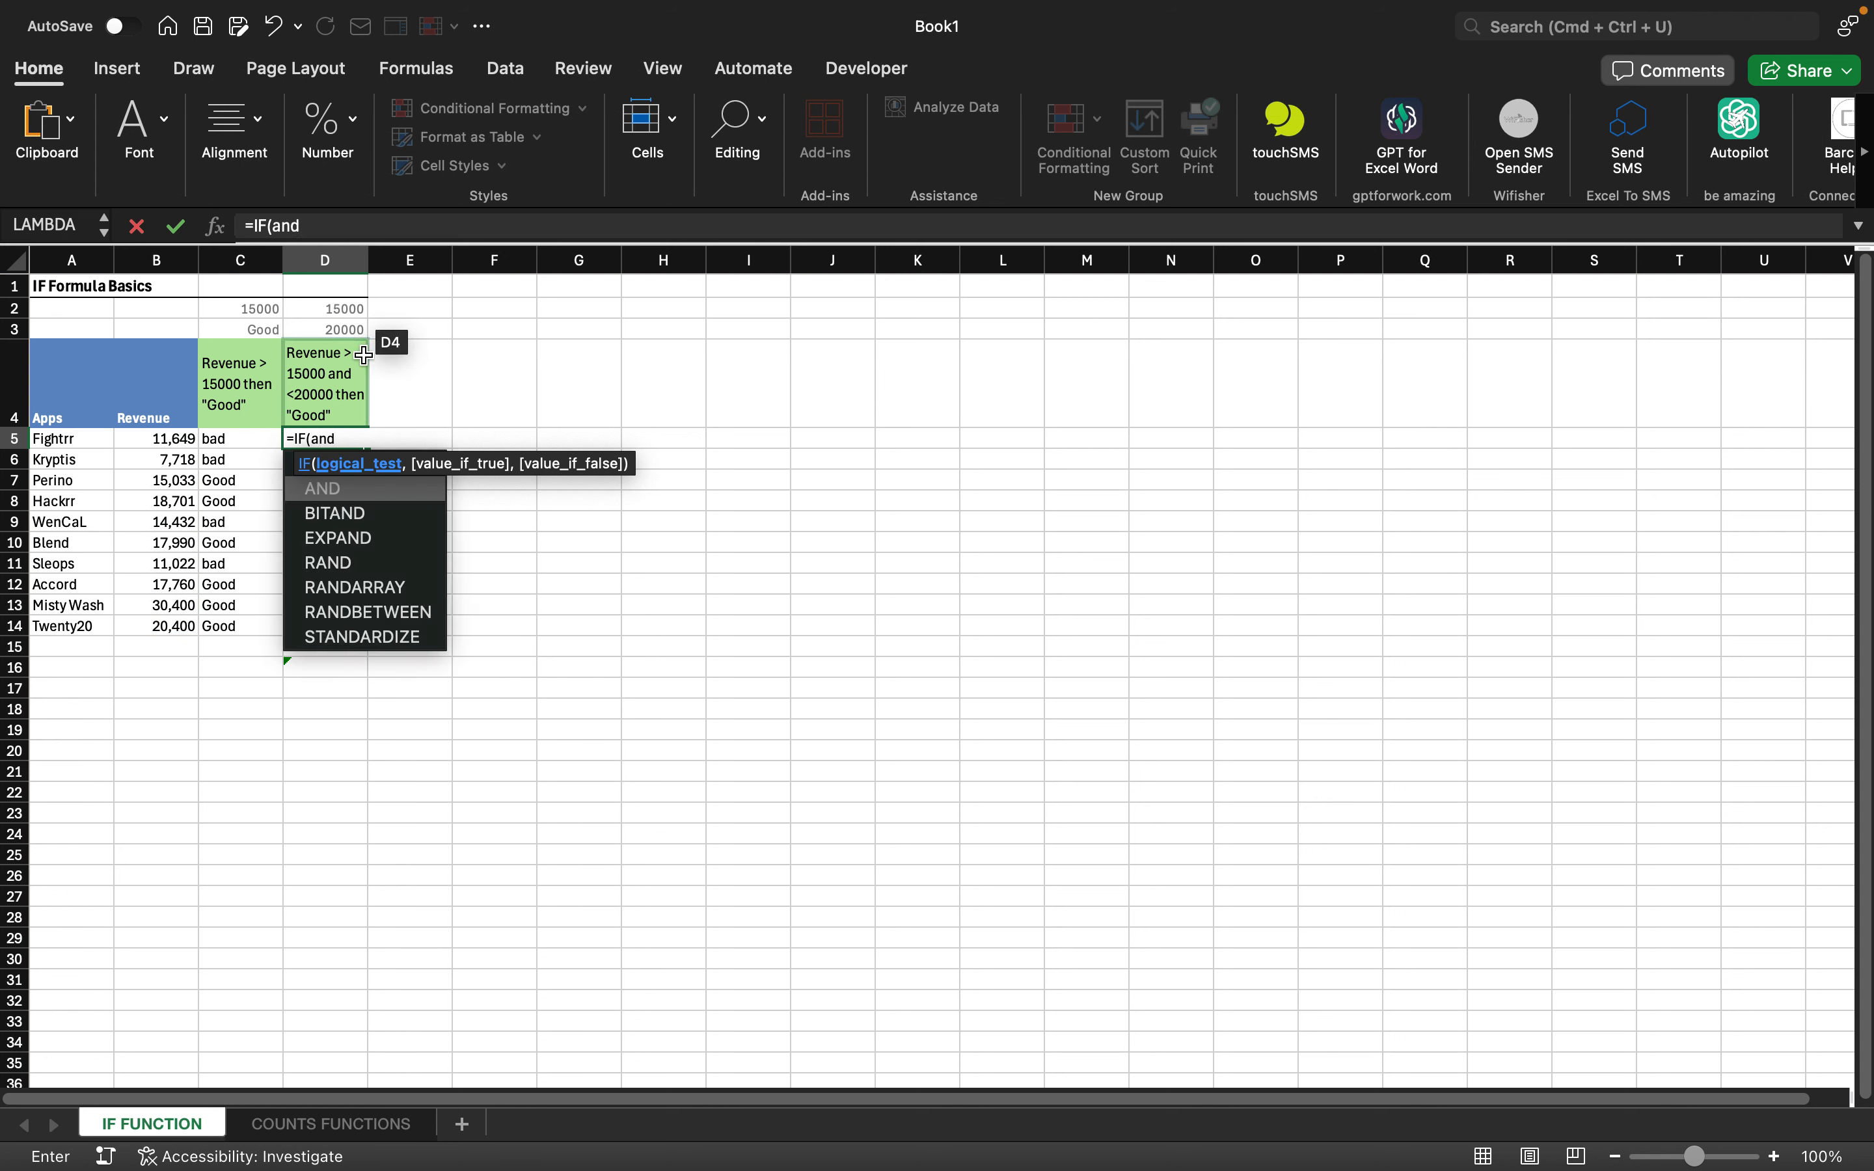
double_click(338, 489)
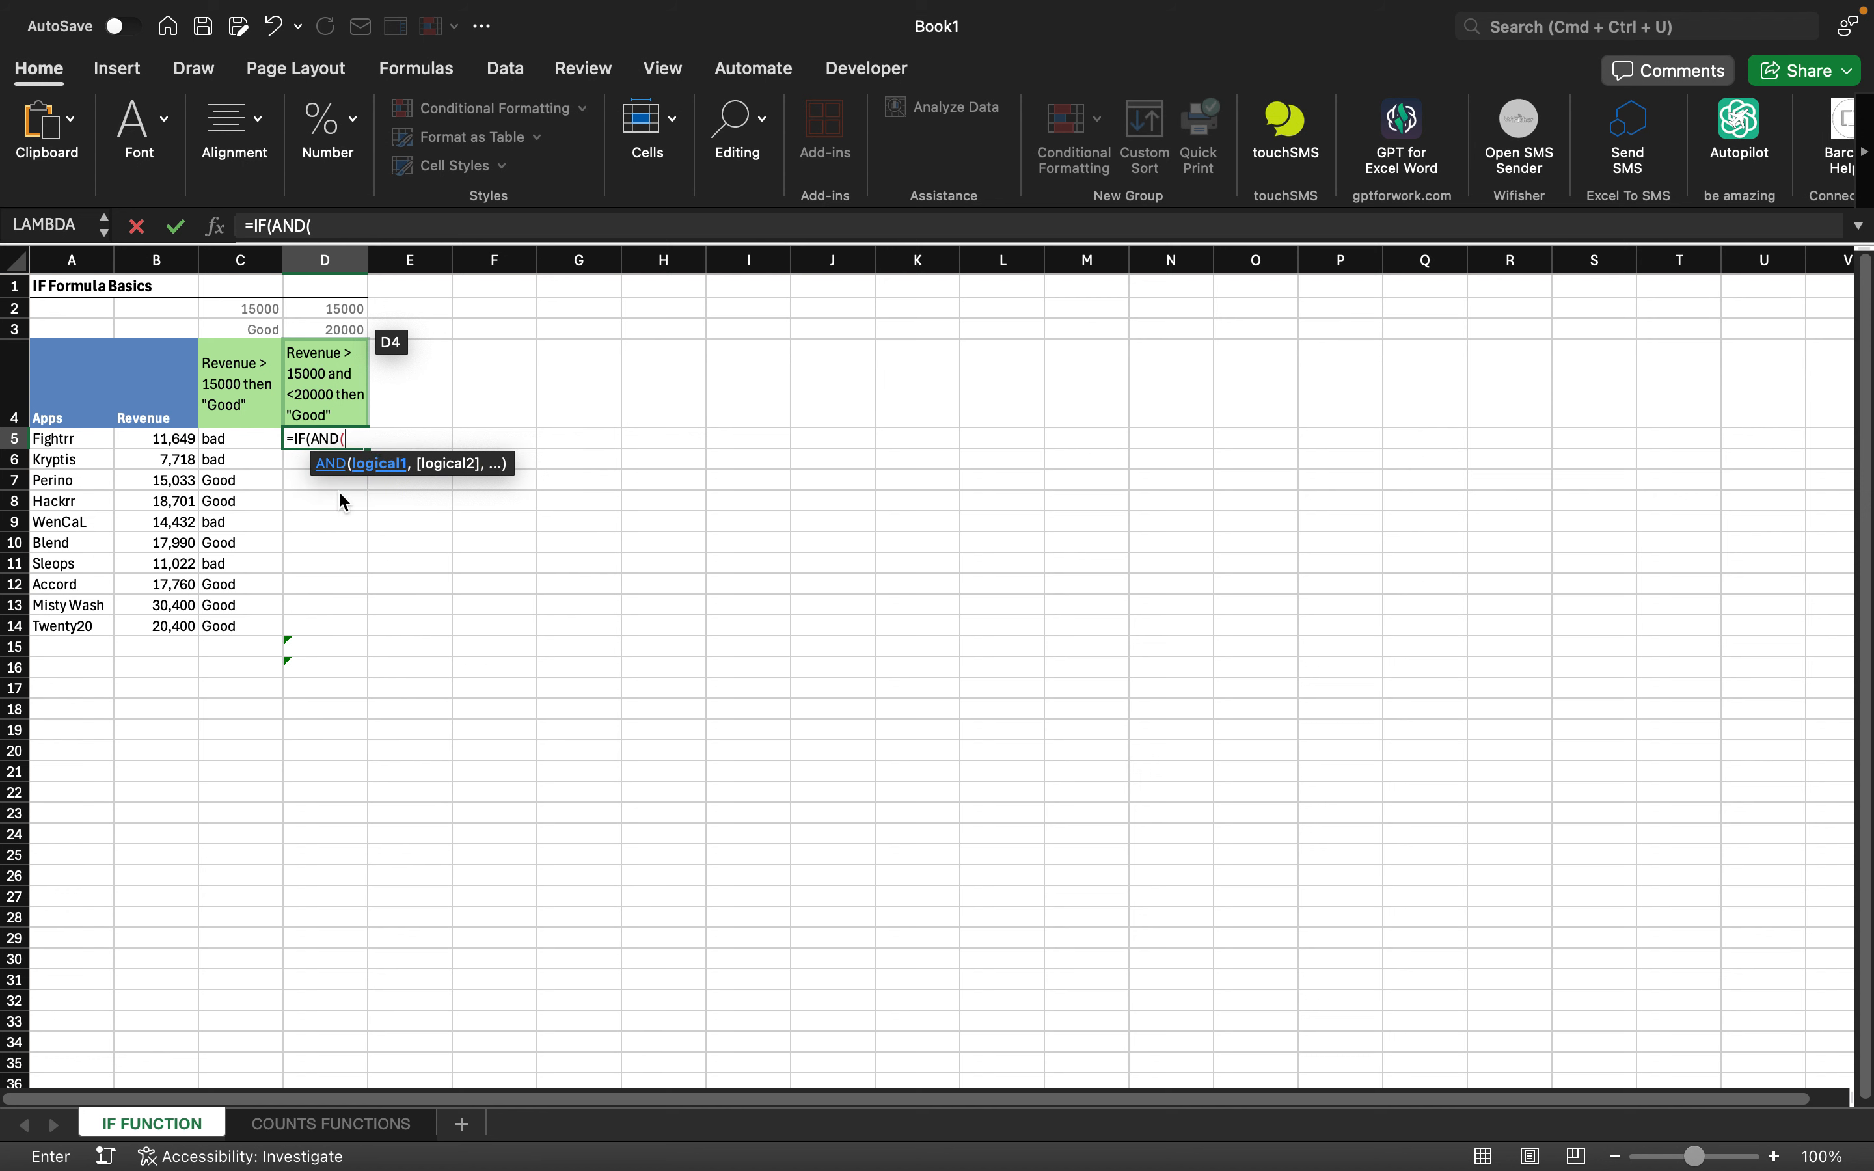
click(178, 440)
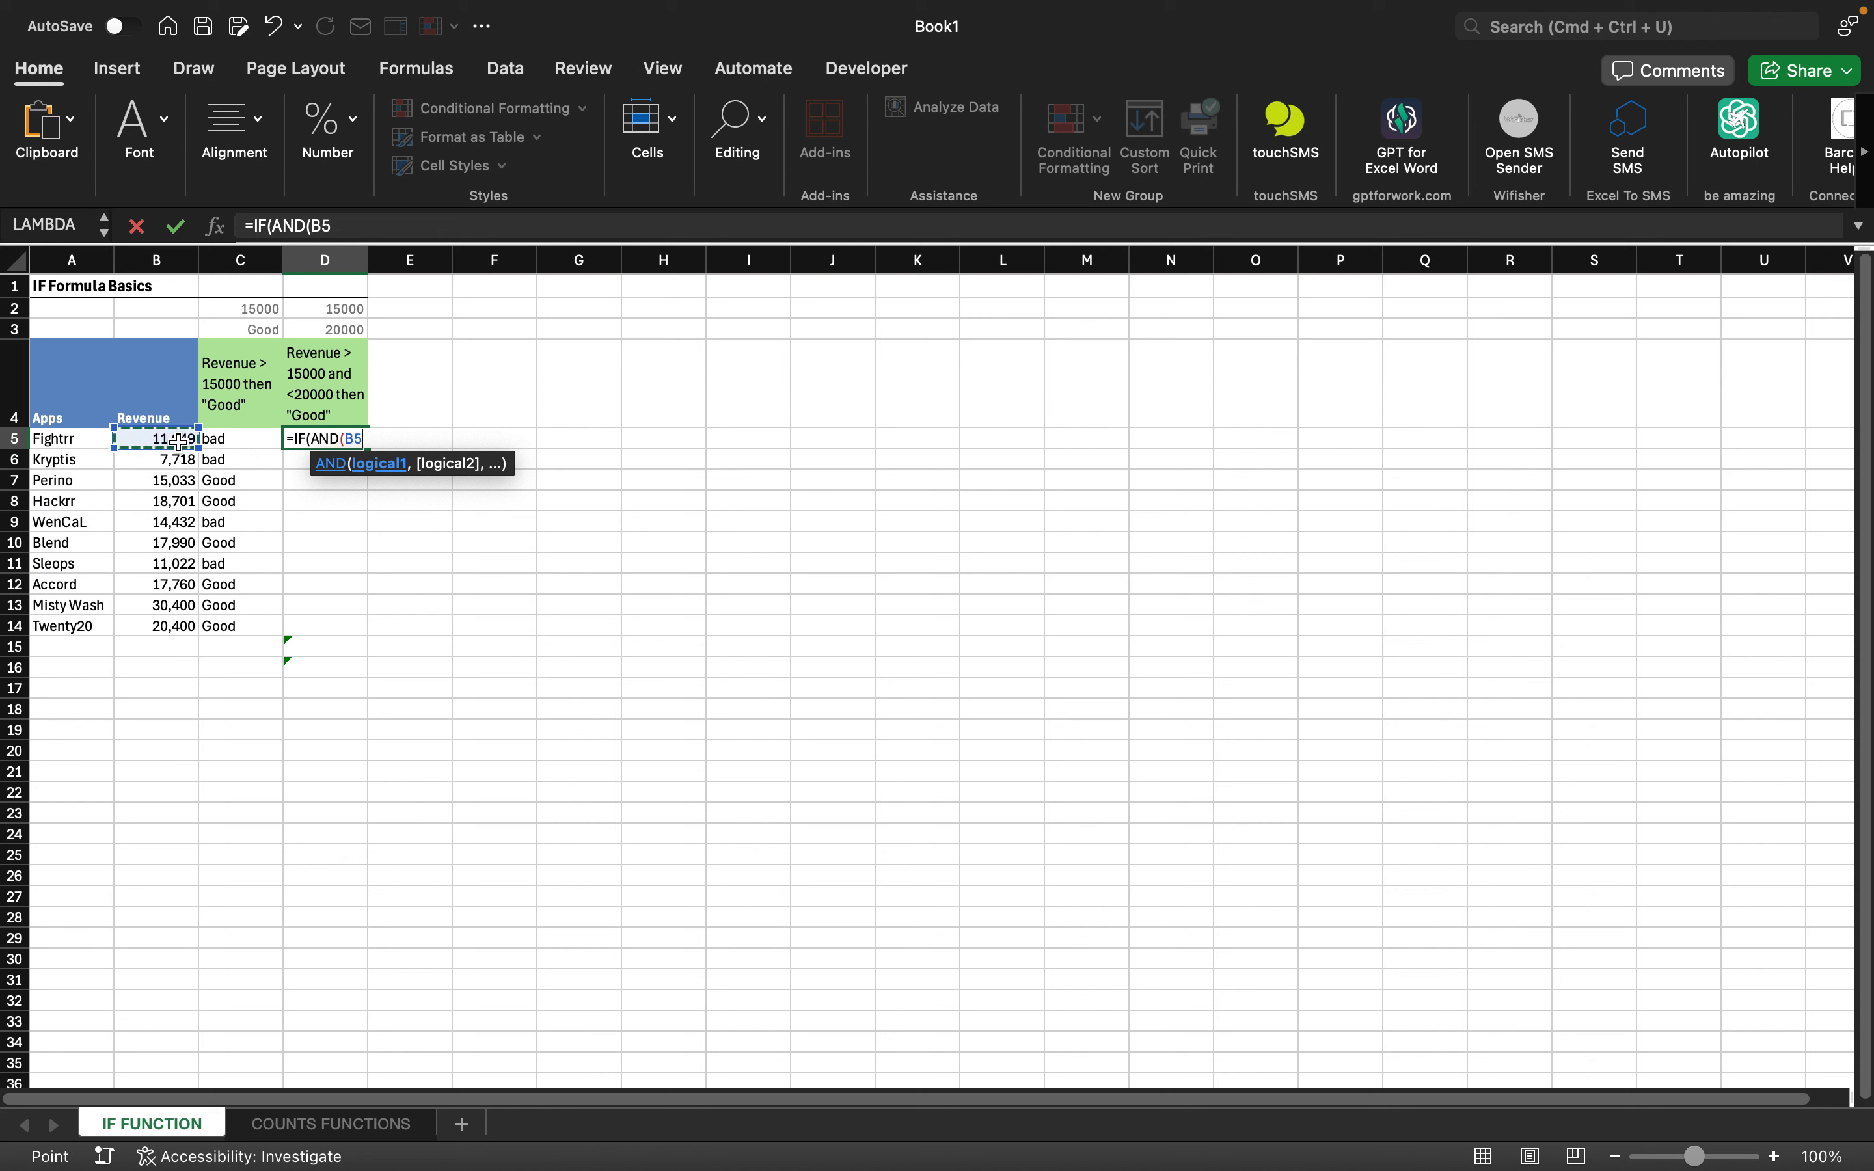
key(shift+Down)
key(shift+Down)
key(shift+Down)
key(shift+Down)
key(shift+Down)
key(shift+Down)
key(shift+Down)
key(shift+Down)
key(shift+Down)
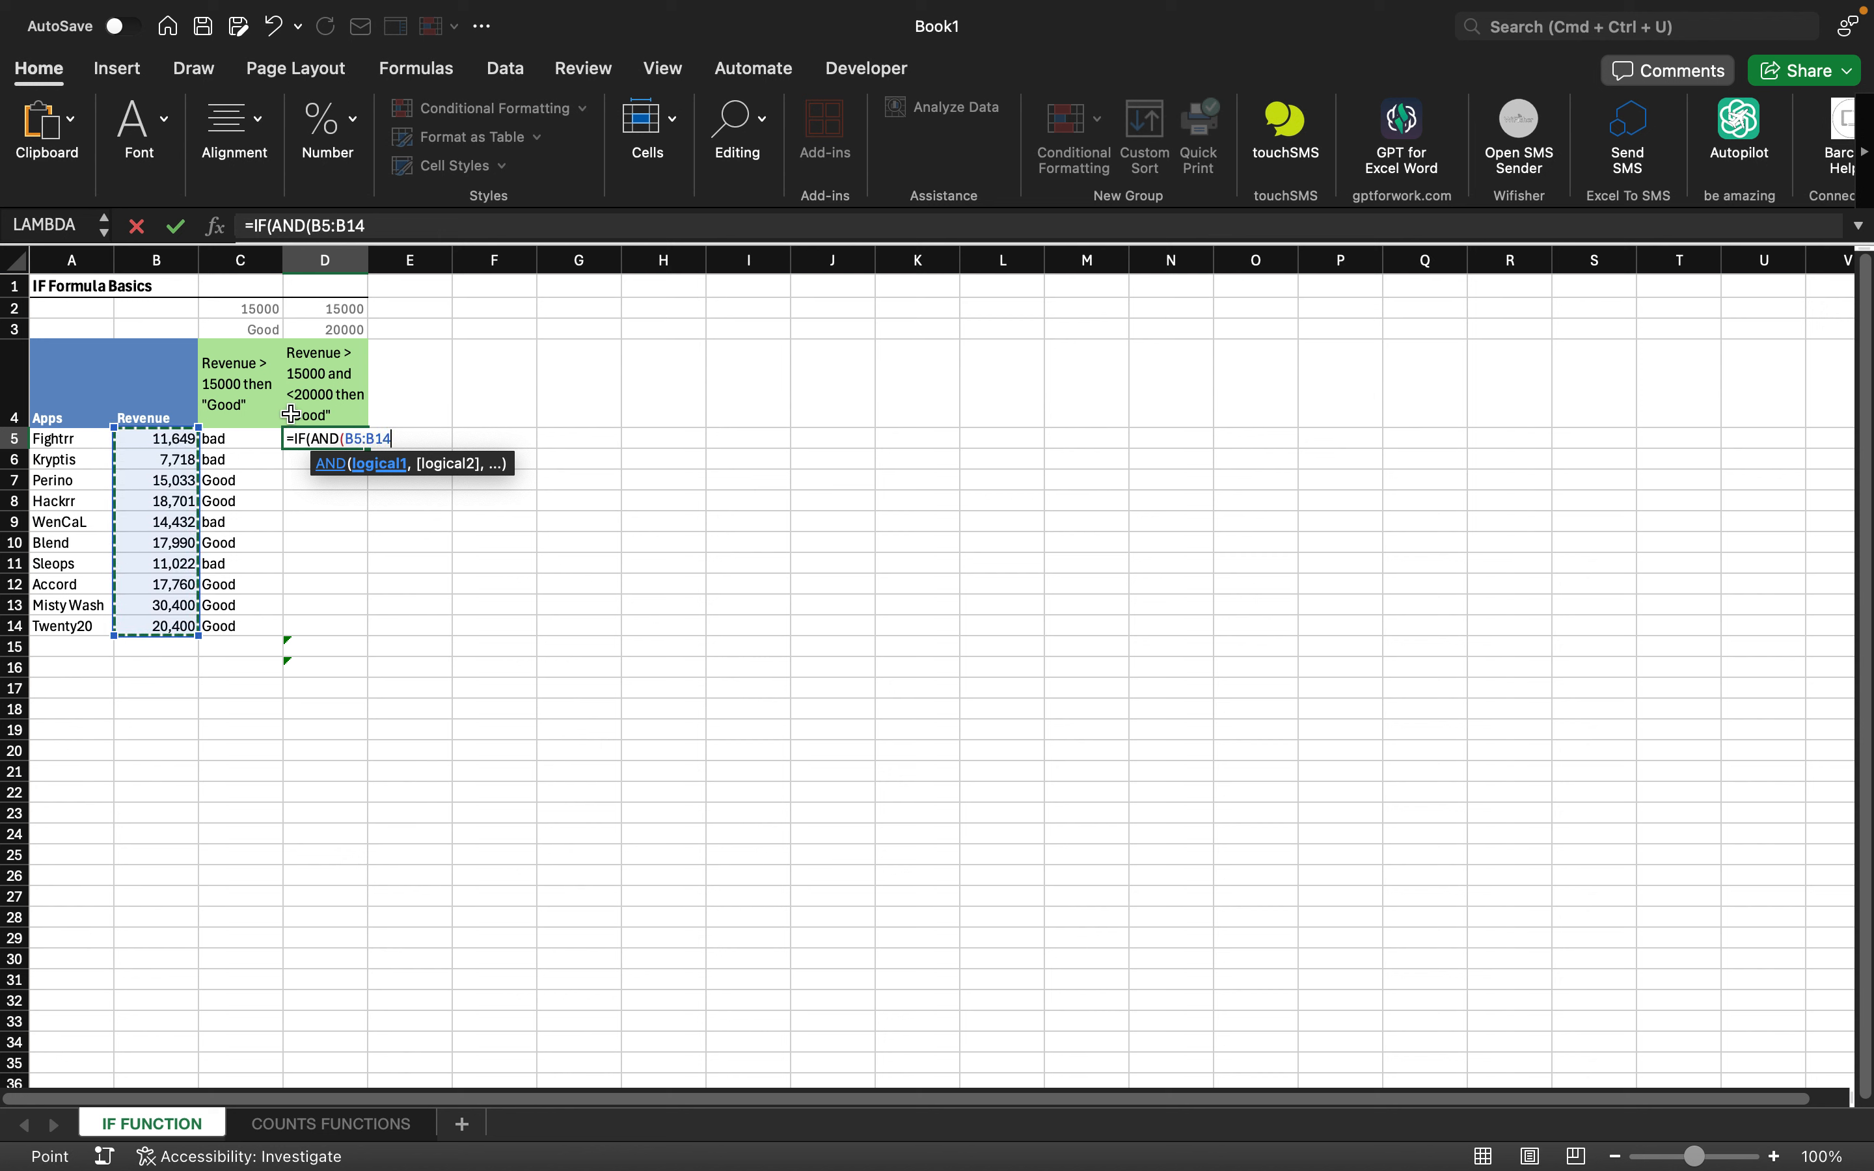
text(>)
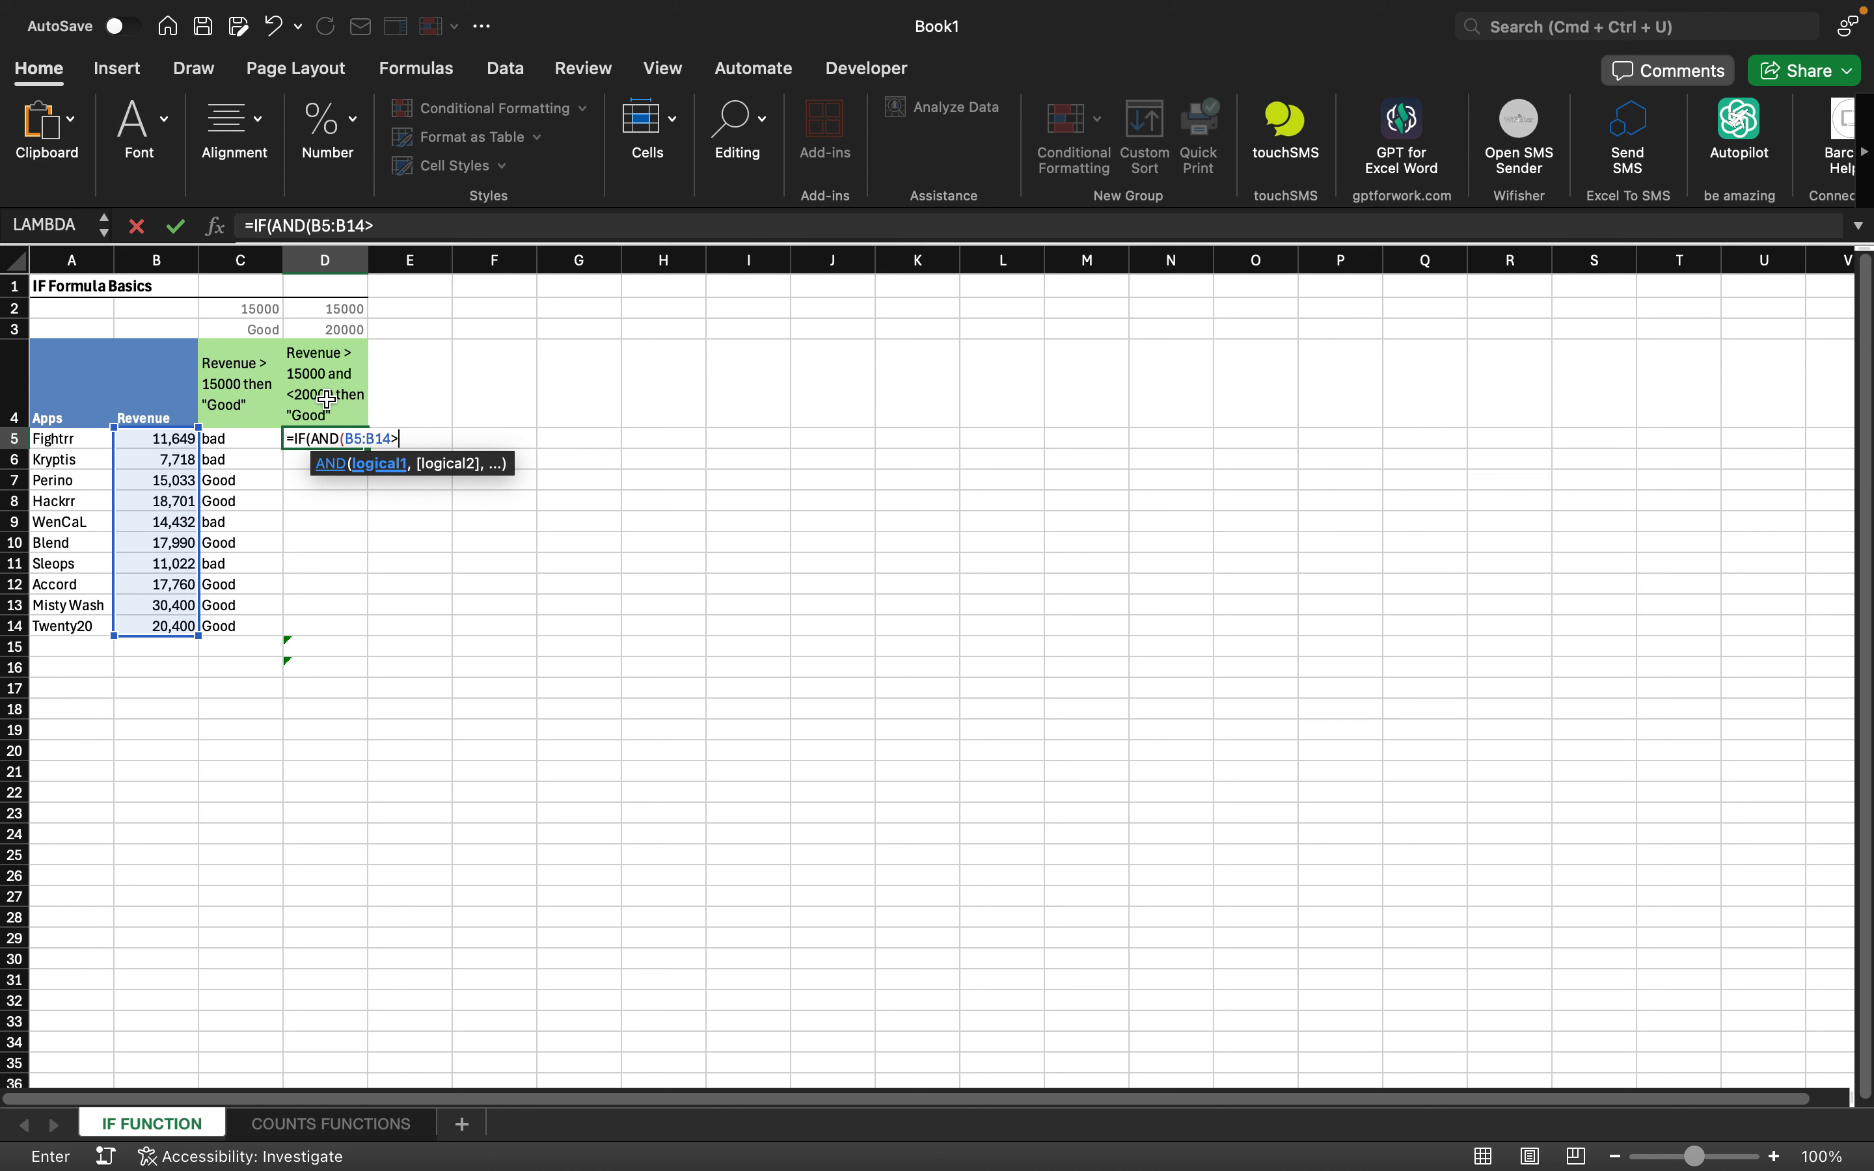
click(353, 310)
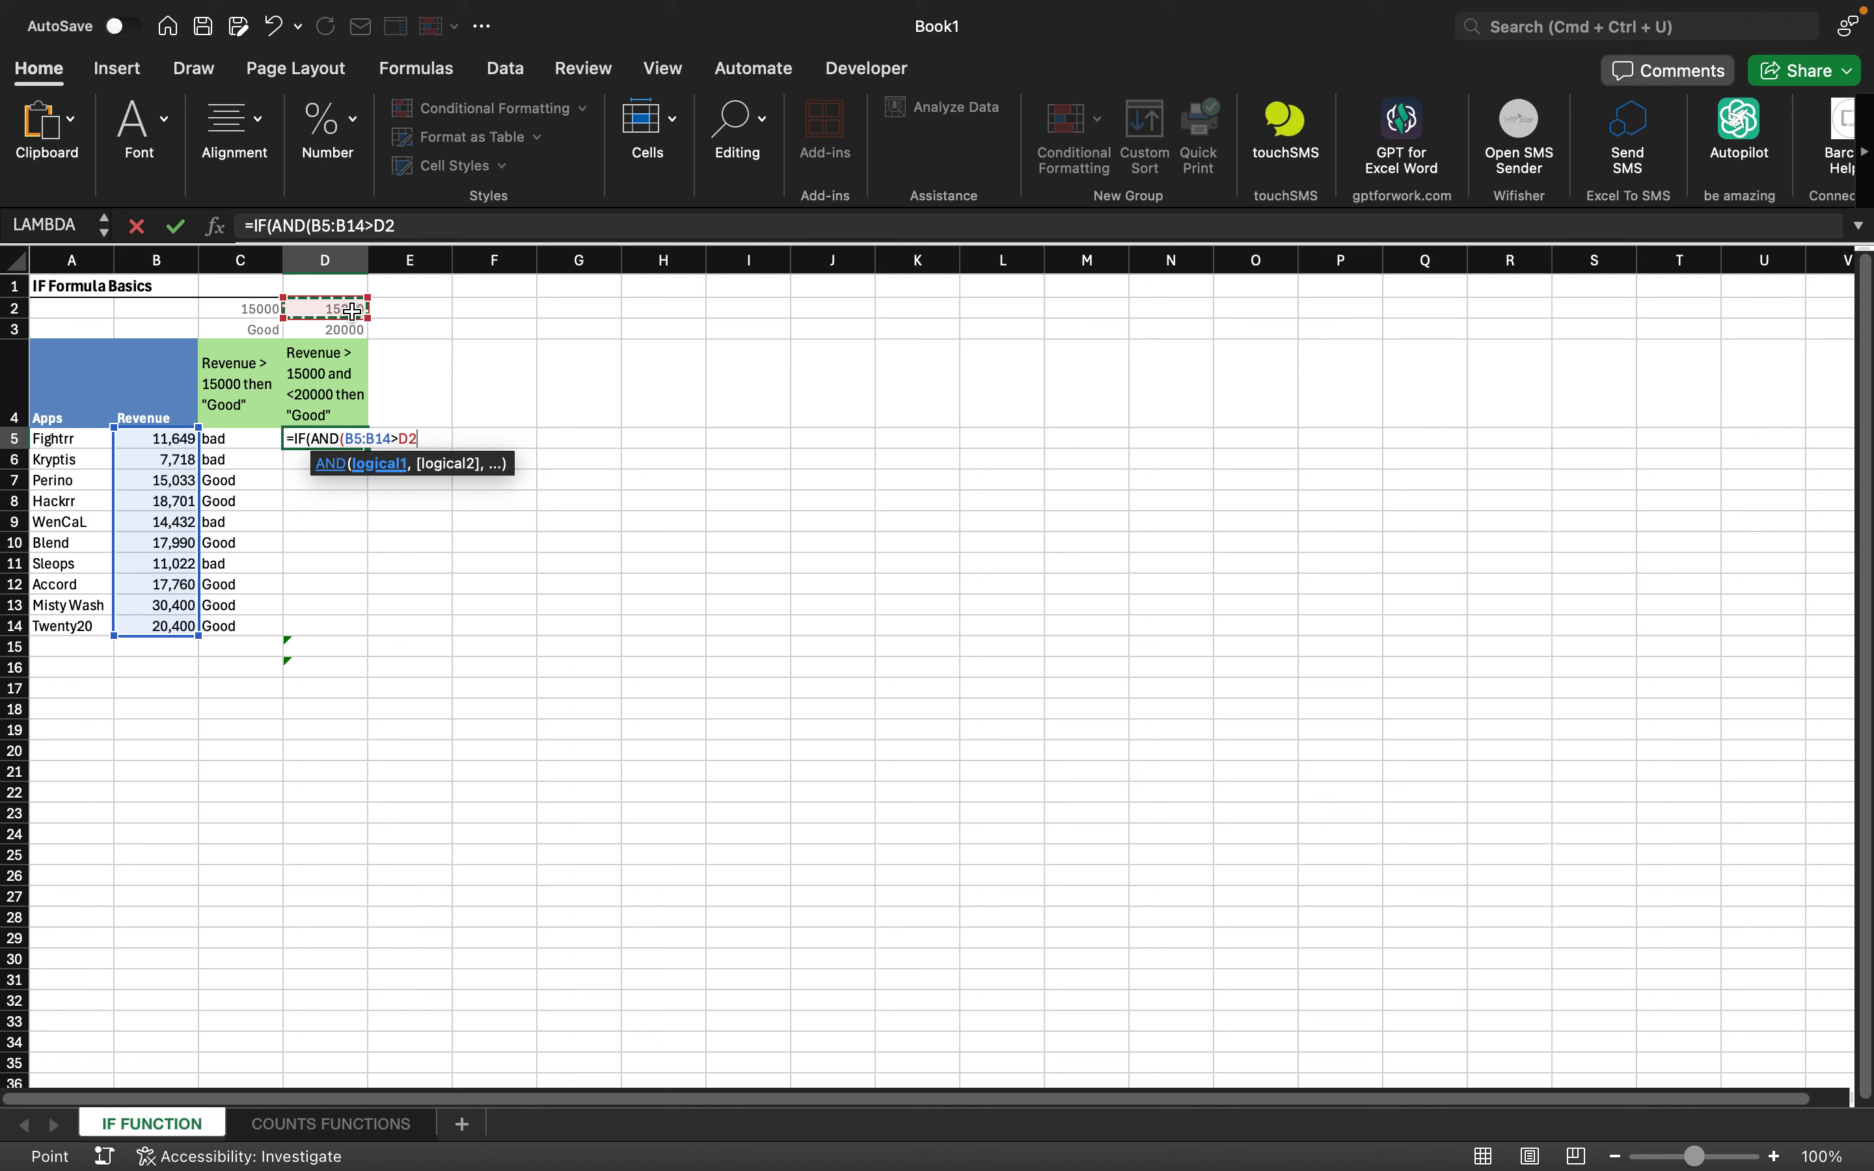
key(F4)
key(F4)
key(F4)
key(F4)
key(F4)
text(,)
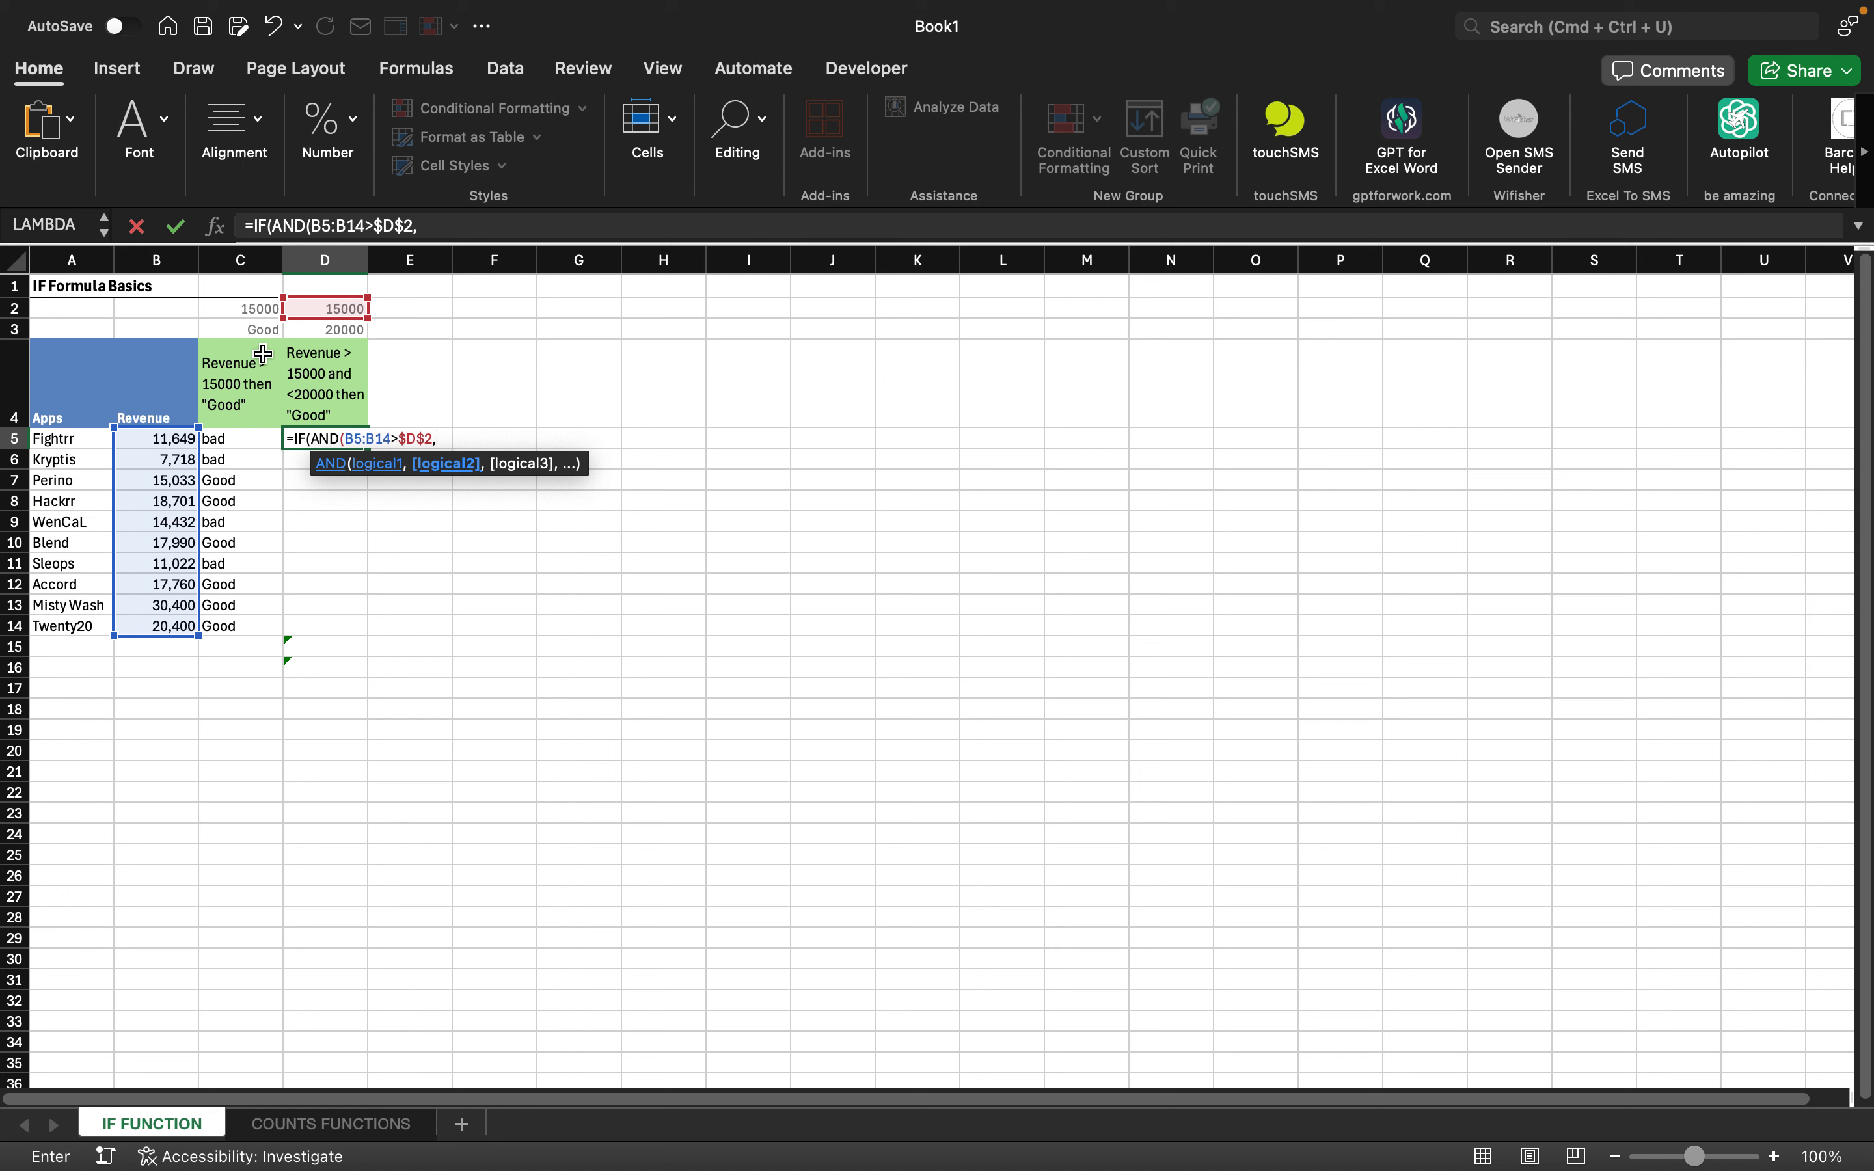
- Remove the stray B5 reference and trim the formula back to the B5:B14> comparison
click(176, 443)
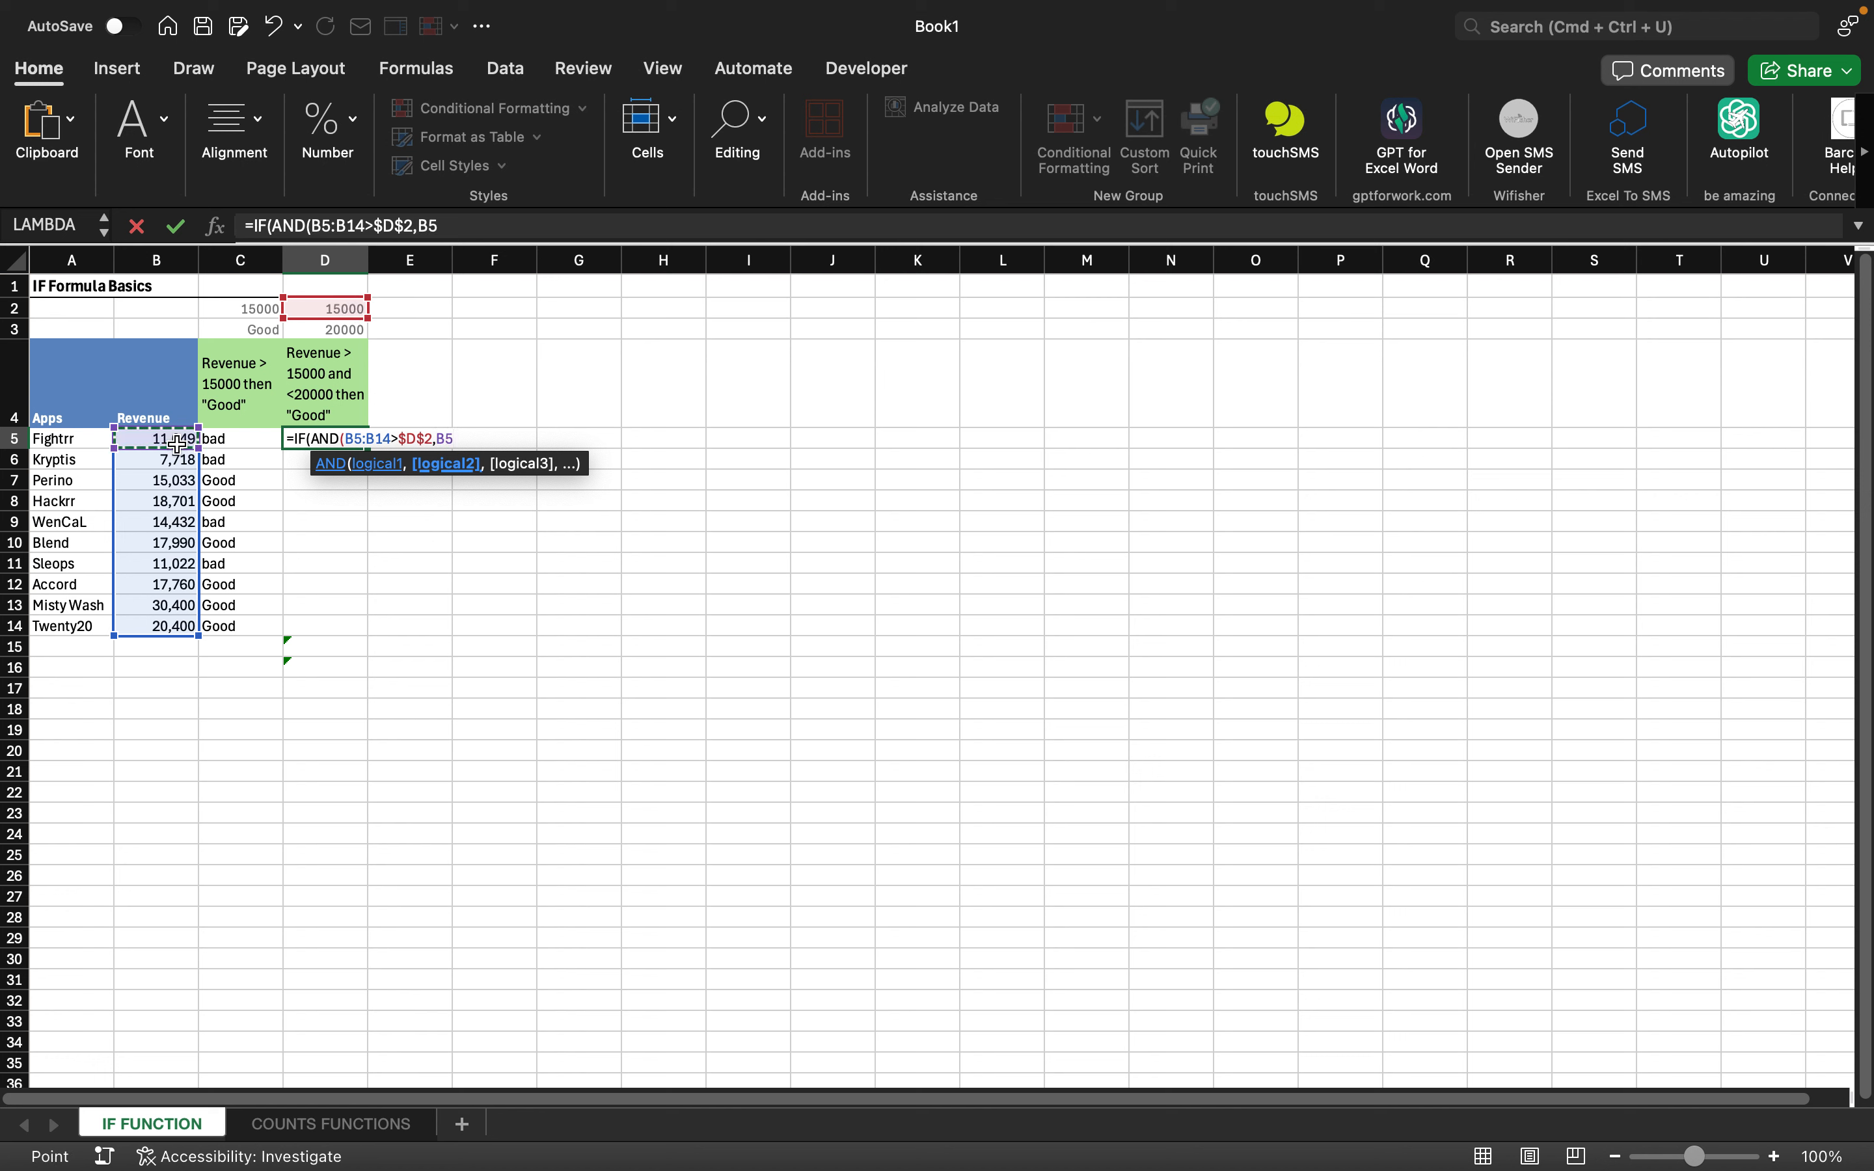
key(BackSpace)
key(BackSpace)
key(BackSpace)
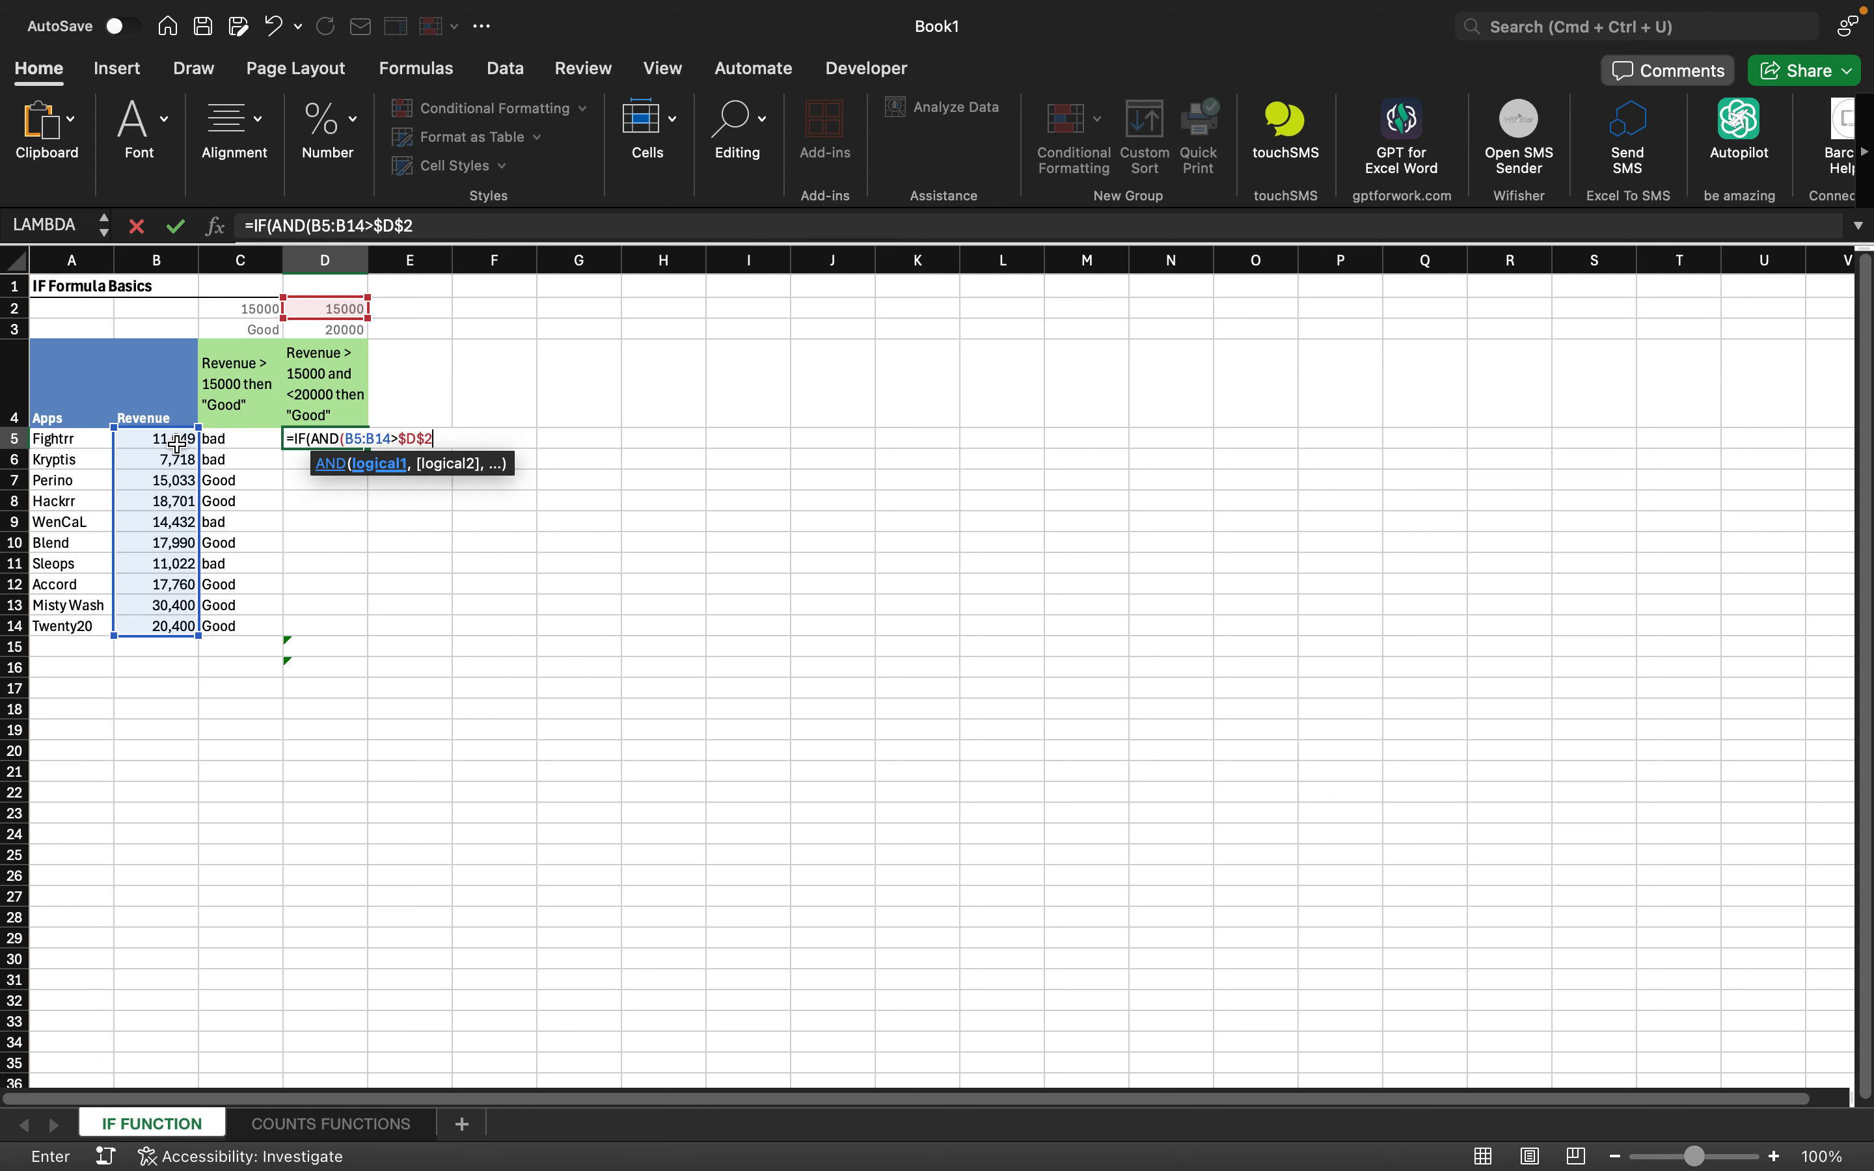
key(BackSpace)
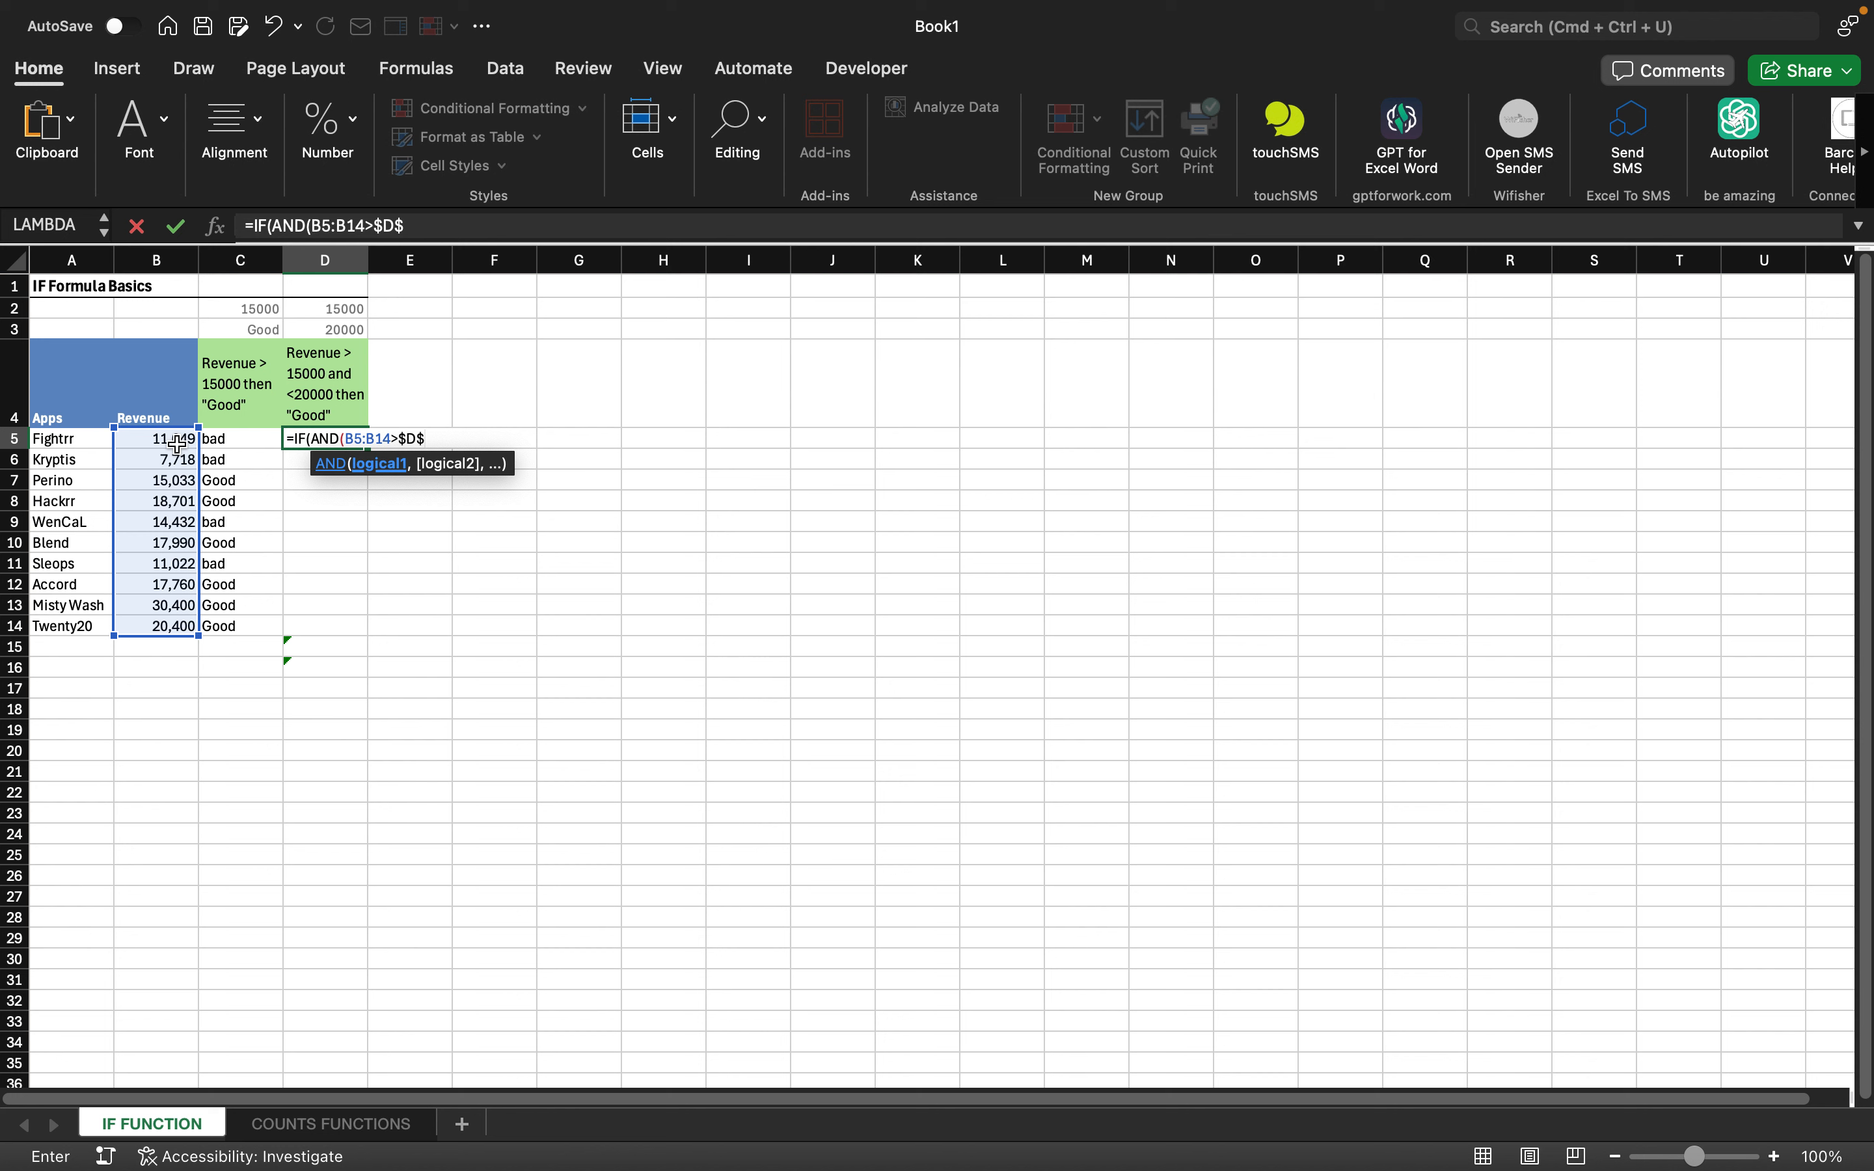
key(BackSpace)
key(BackSpace)
key(BackSpace)
- Complete the AND conditions as B5:B14>$D$2 and B5:B14<$D$3
click(342, 309)
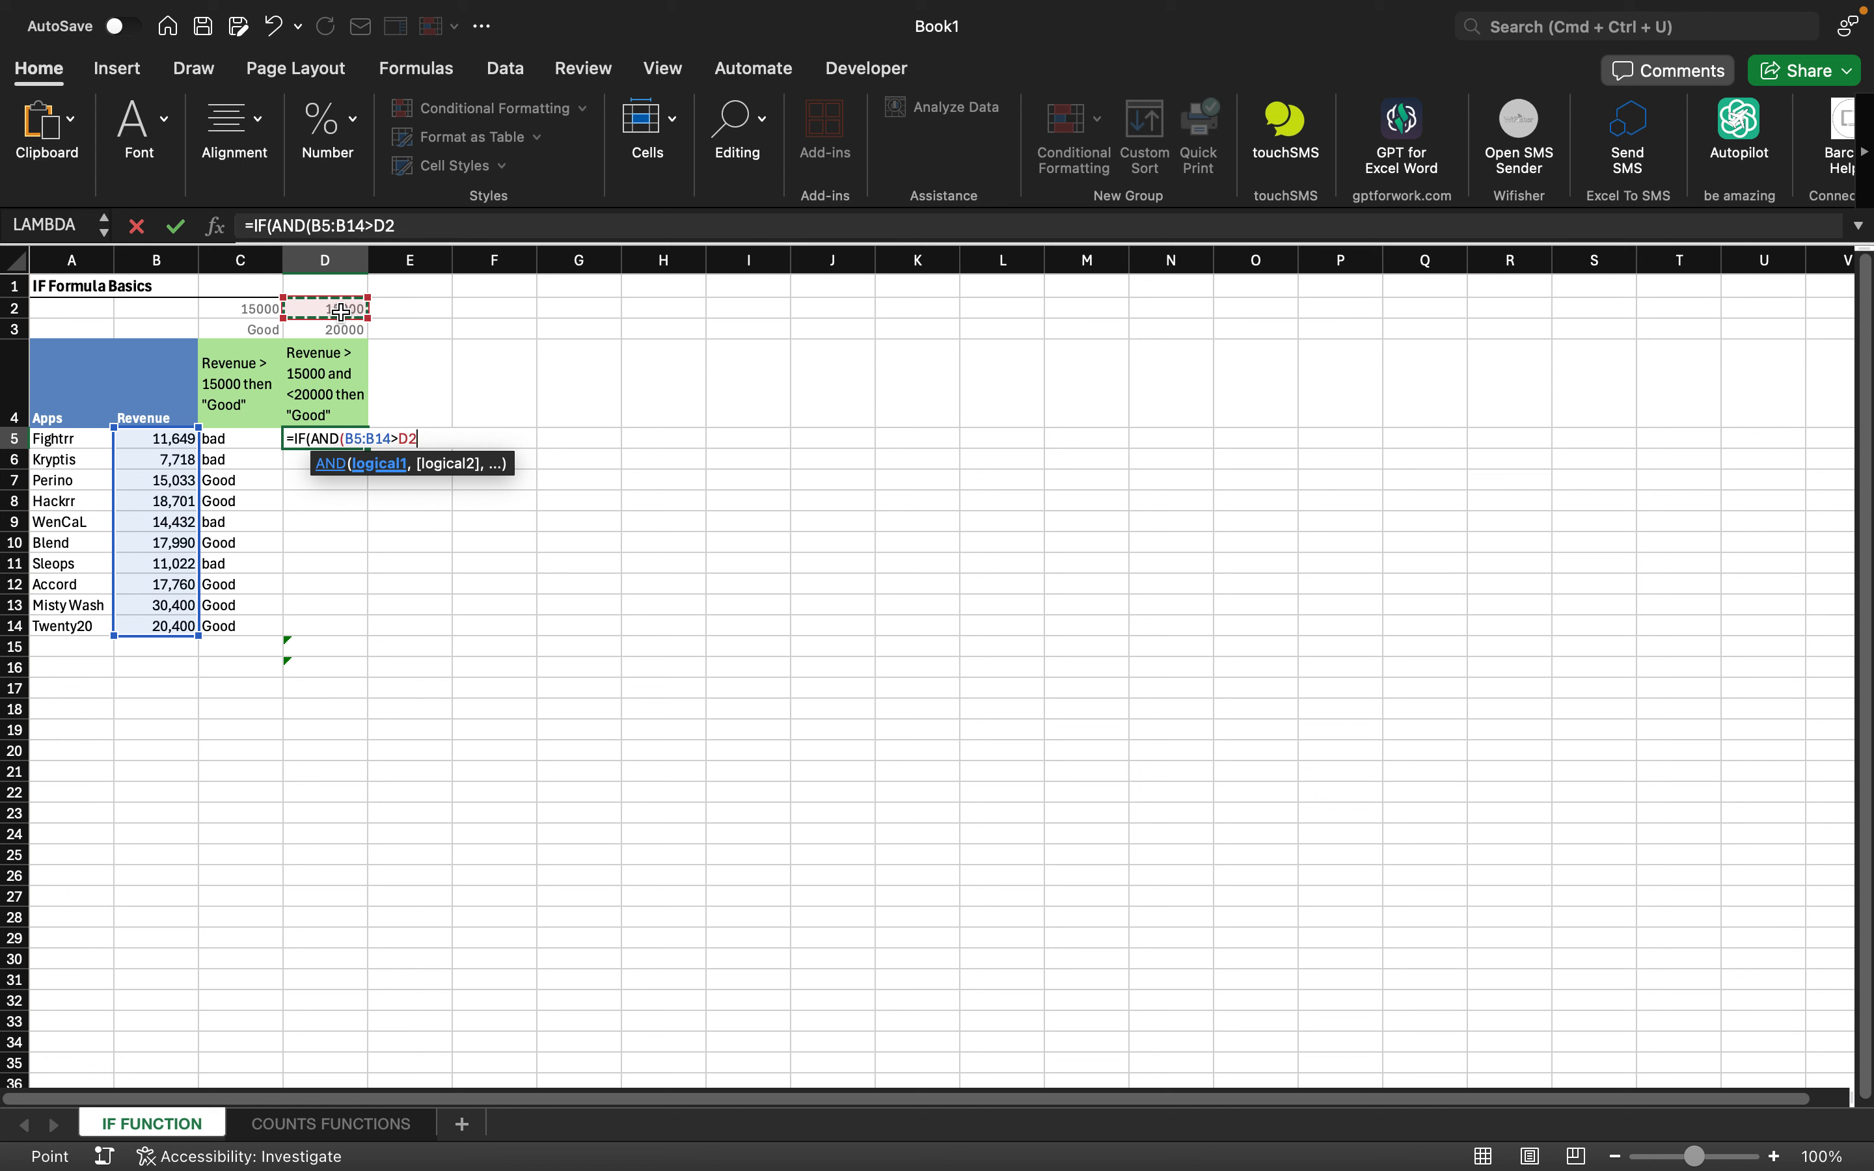
key(cmd+t)
text(,)
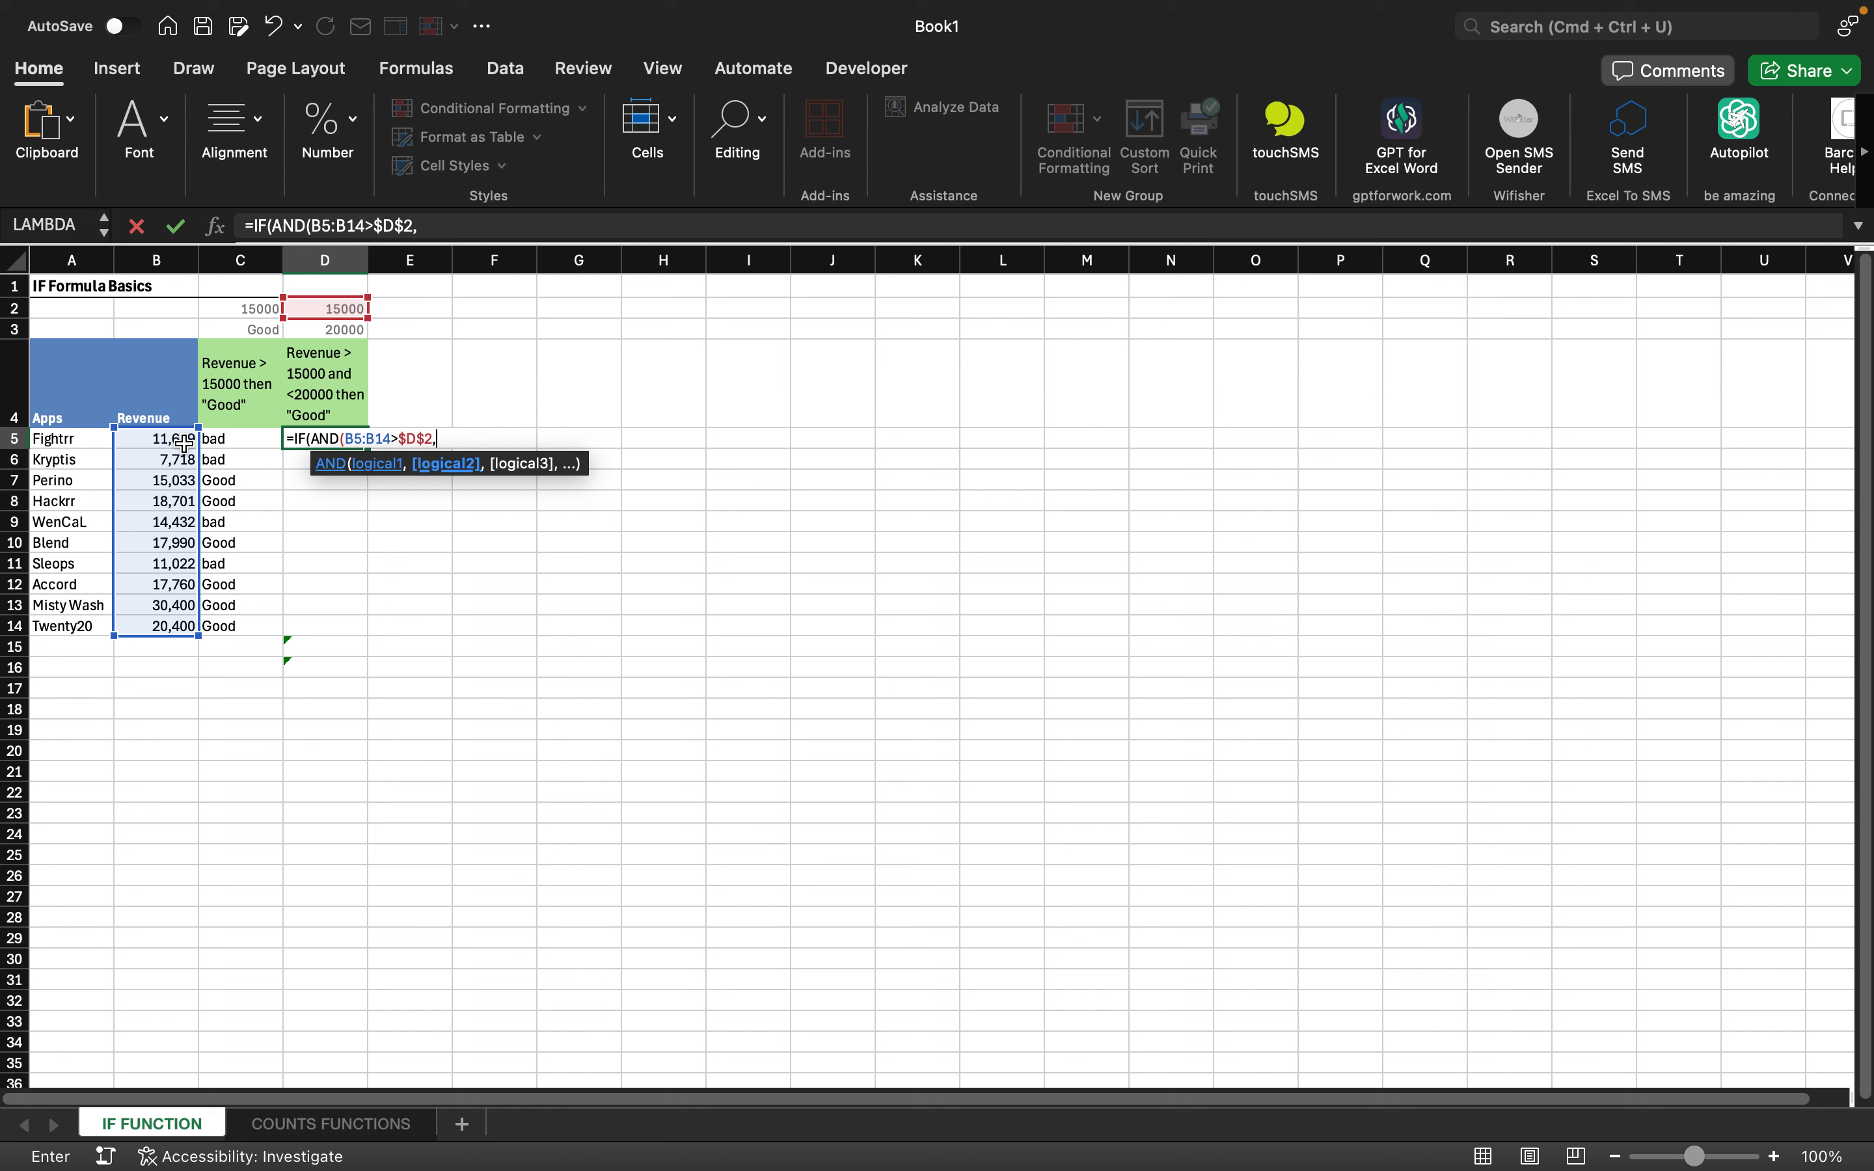
click(170, 439)
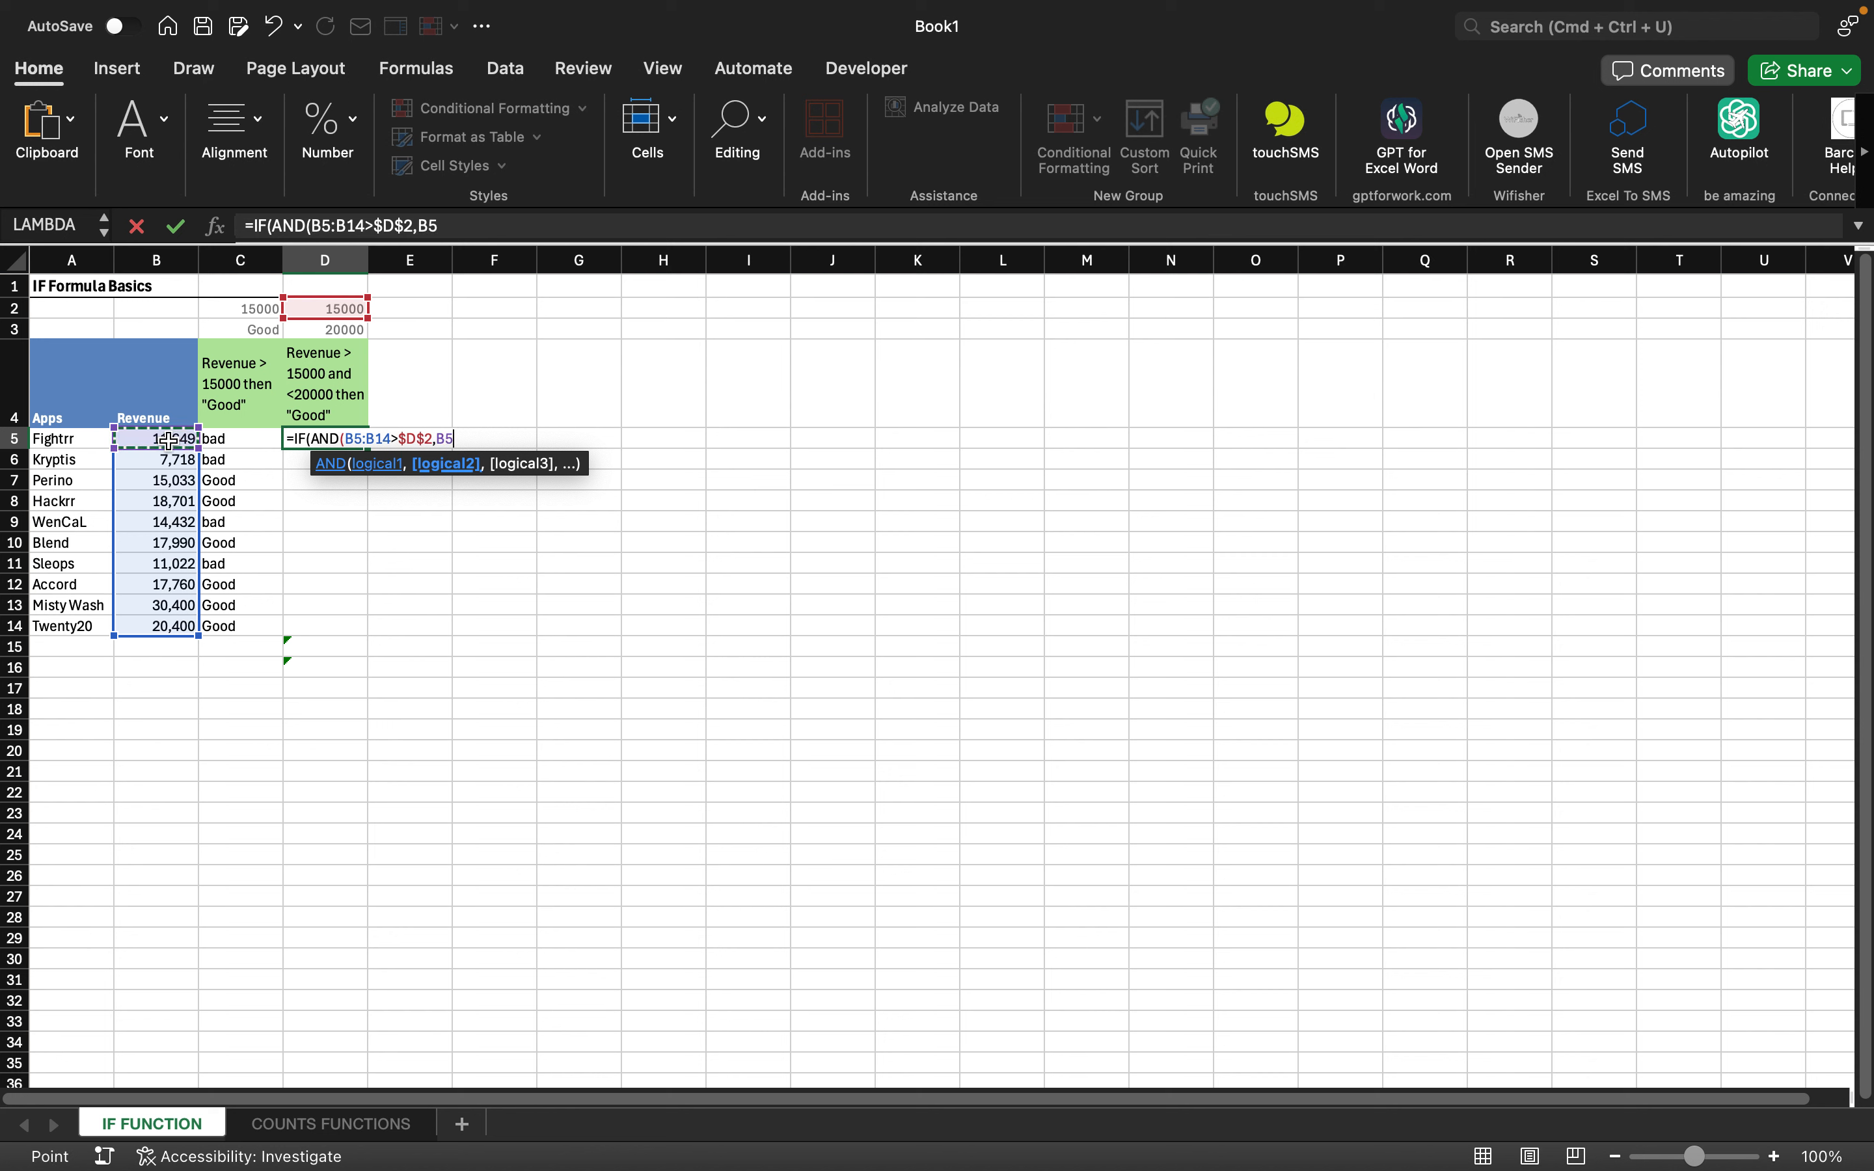
key(shift+Down)
key(shift+Down)
key(shift+Down)
key(shift+Down)
key(shift+Down)
key(shift+Down)
key(shift+Down)
key(shift+Down)
key(shift+Down)
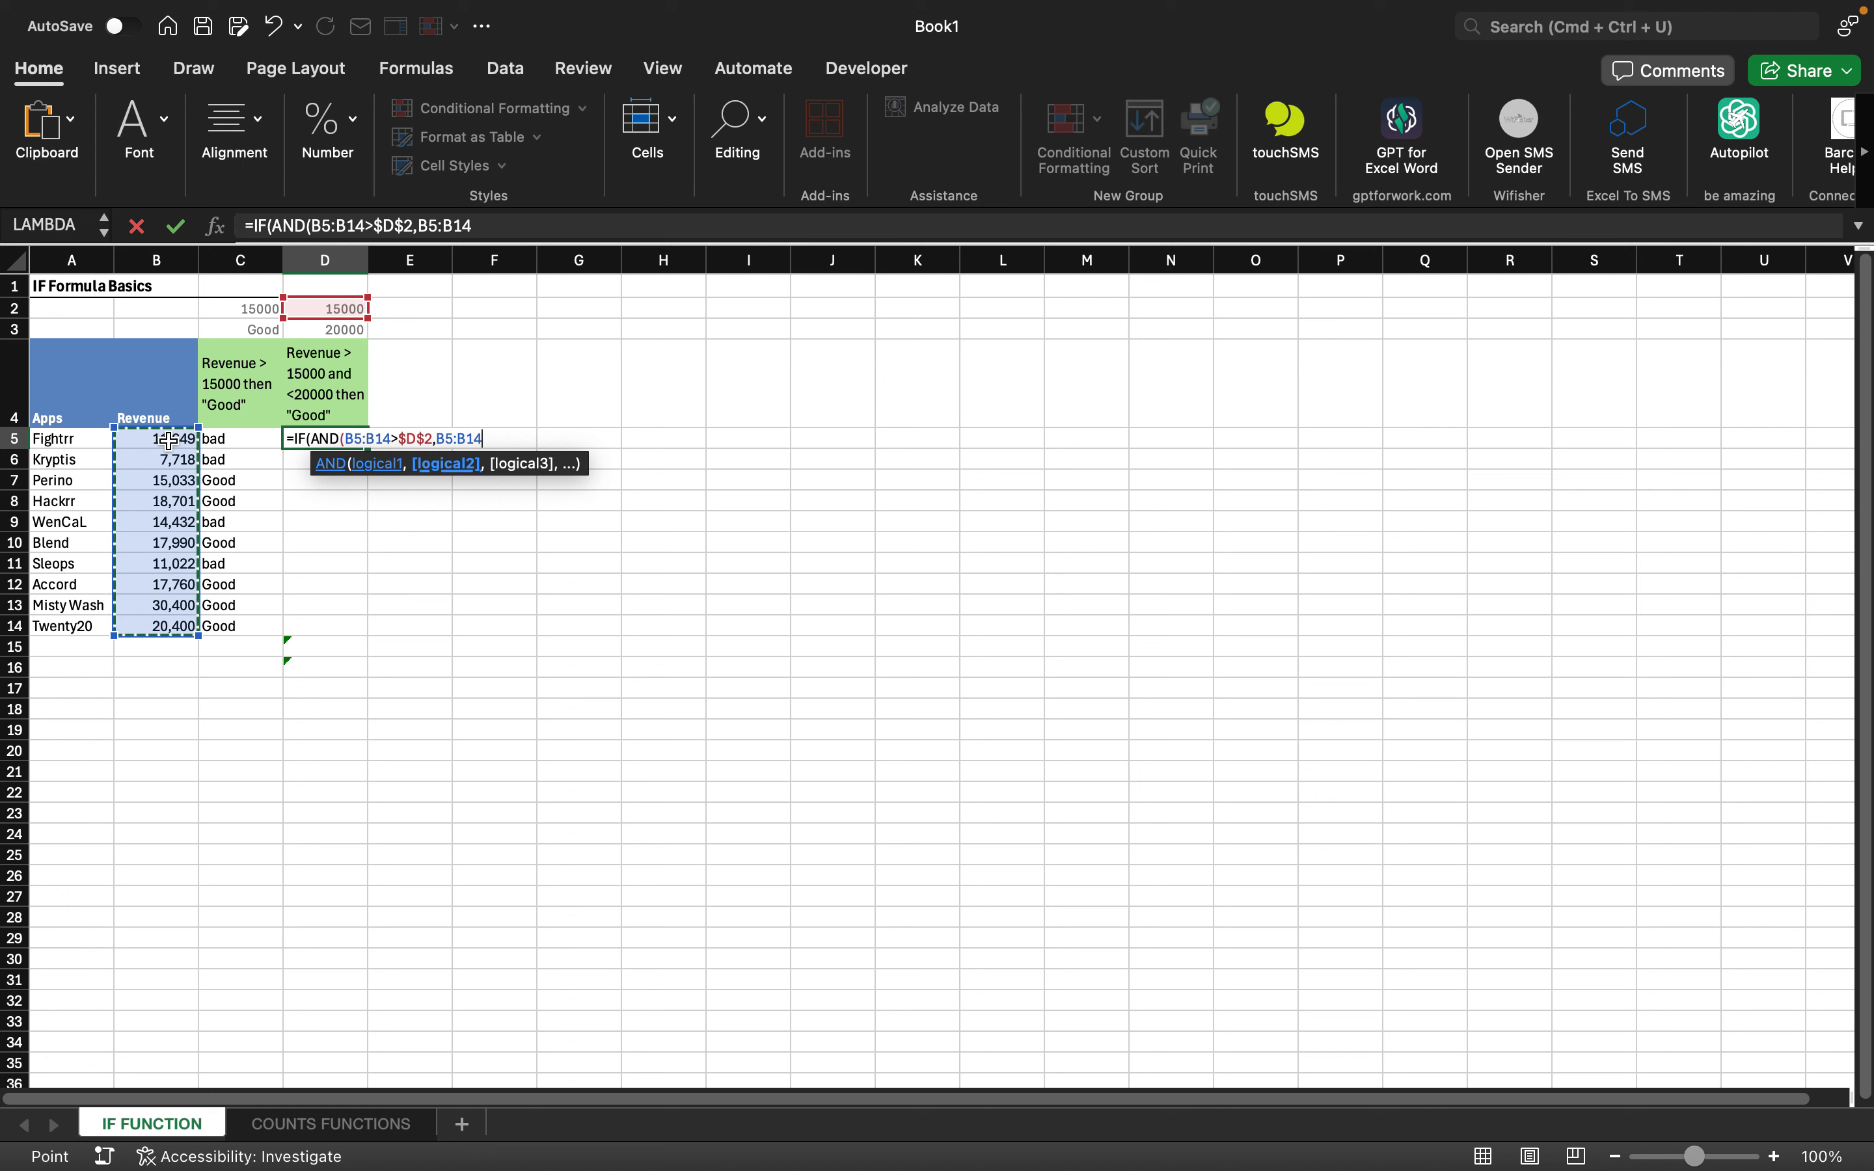
text(<)
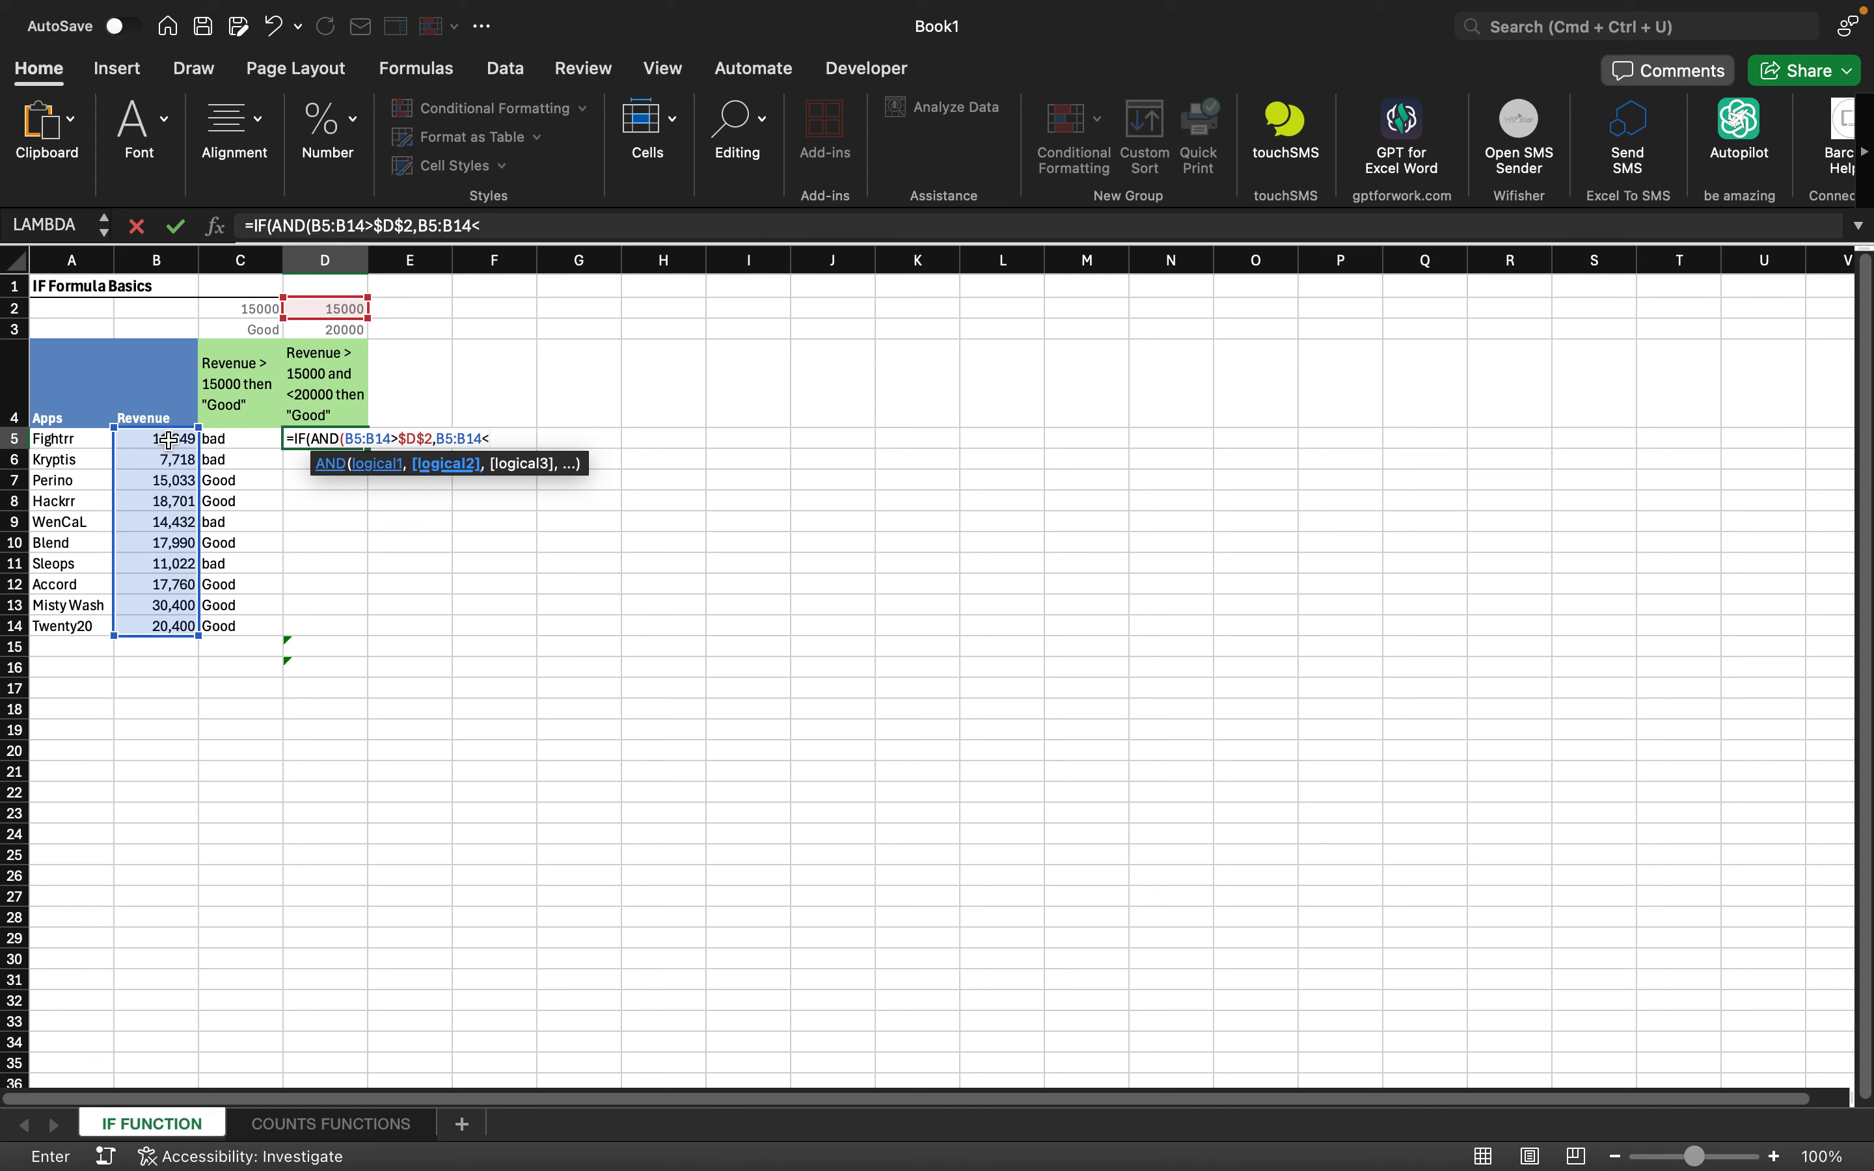
click(329, 334)
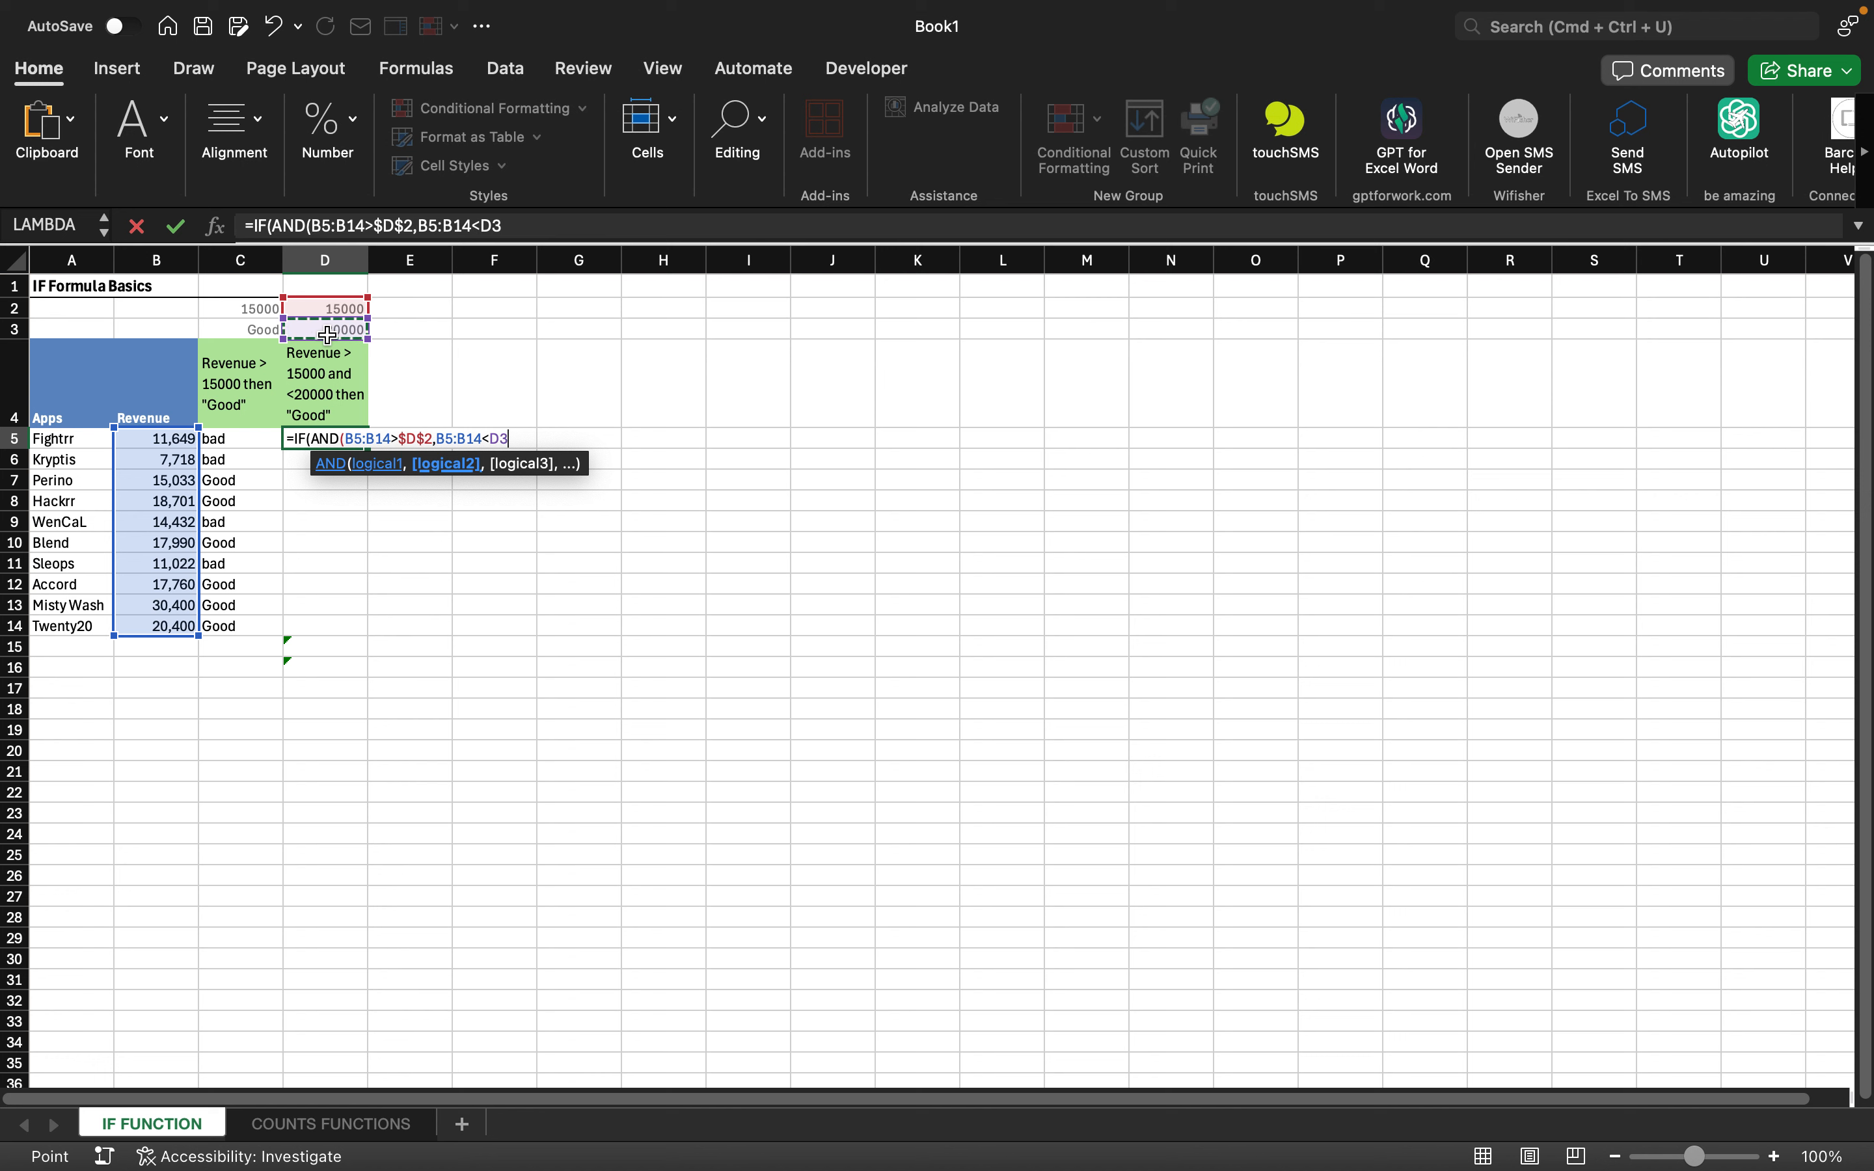
key(F4)
- Add the "Excellent" and "Poor" results, commit, and accept Excel's correction so D5 shows Poor
text())
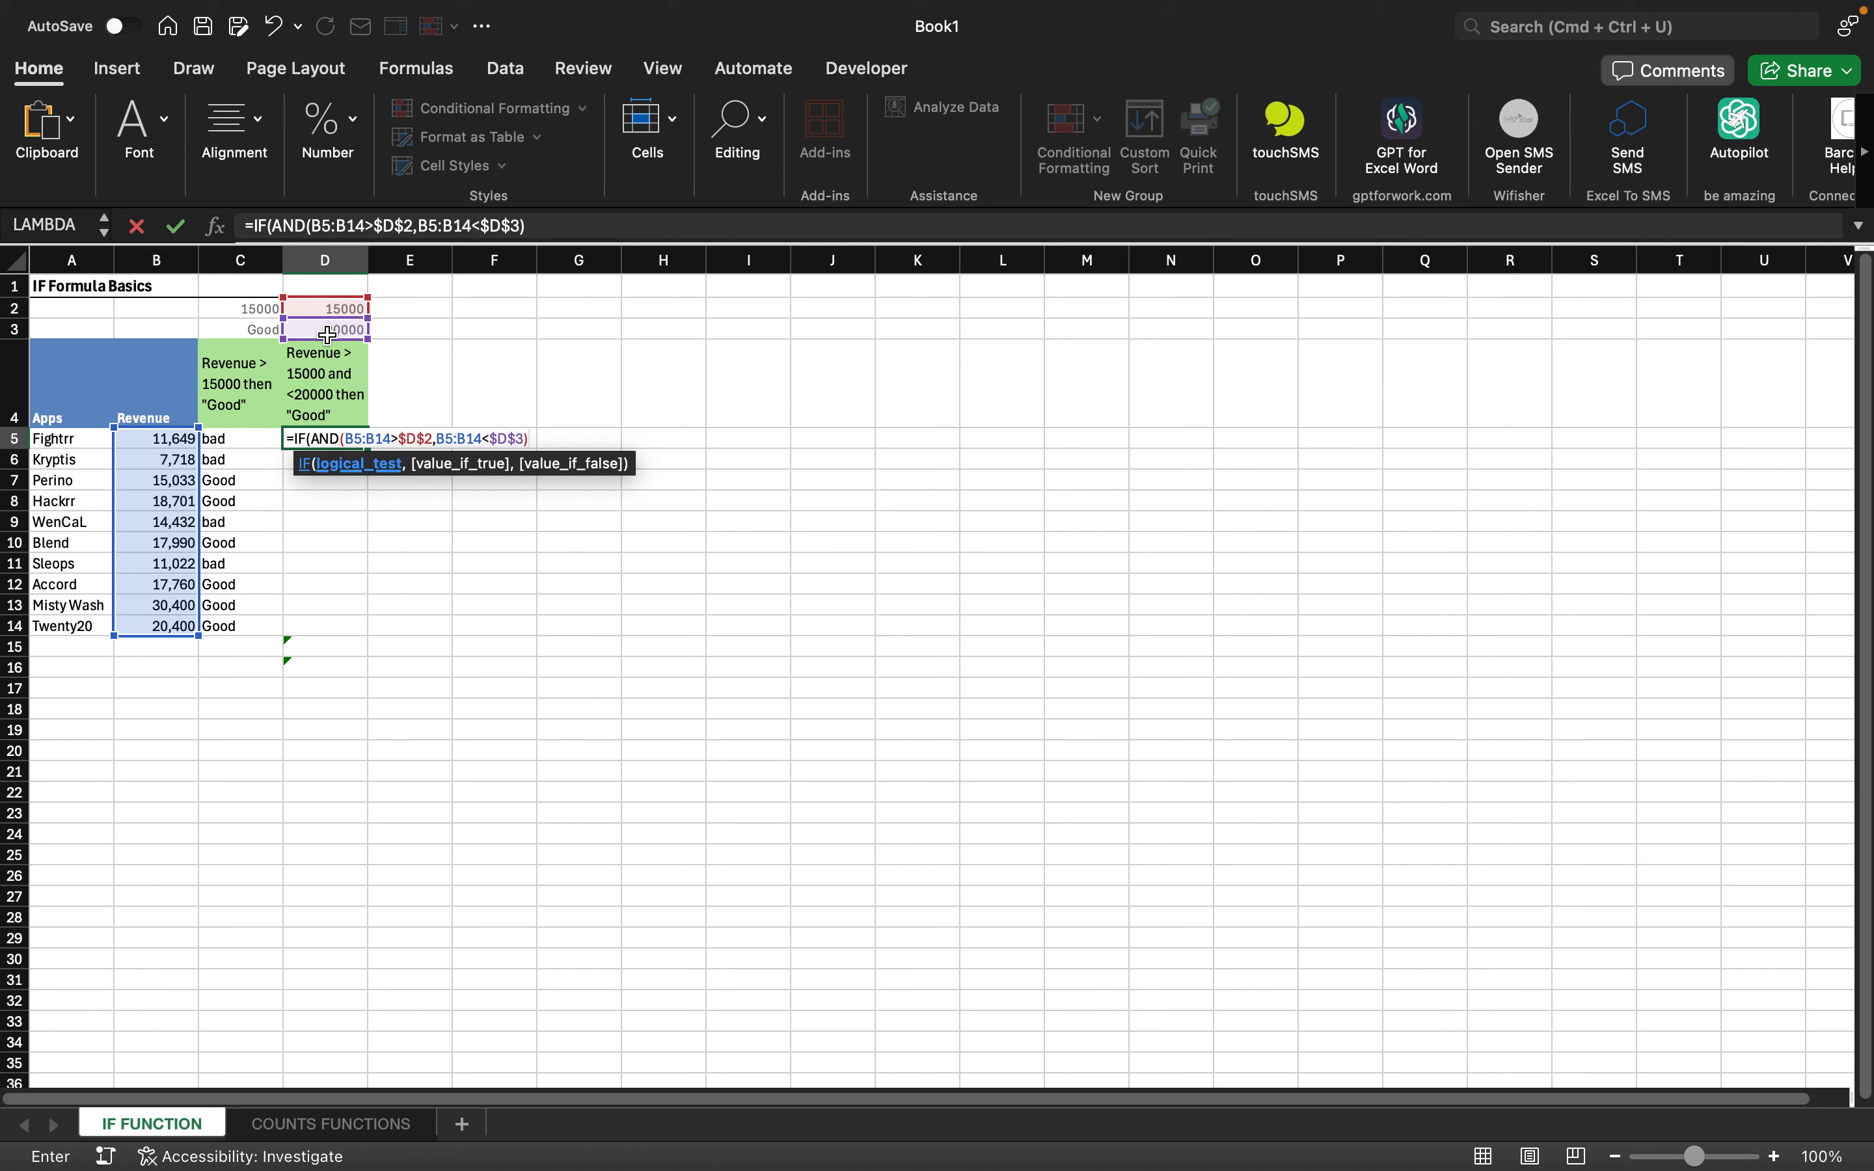
text(,)
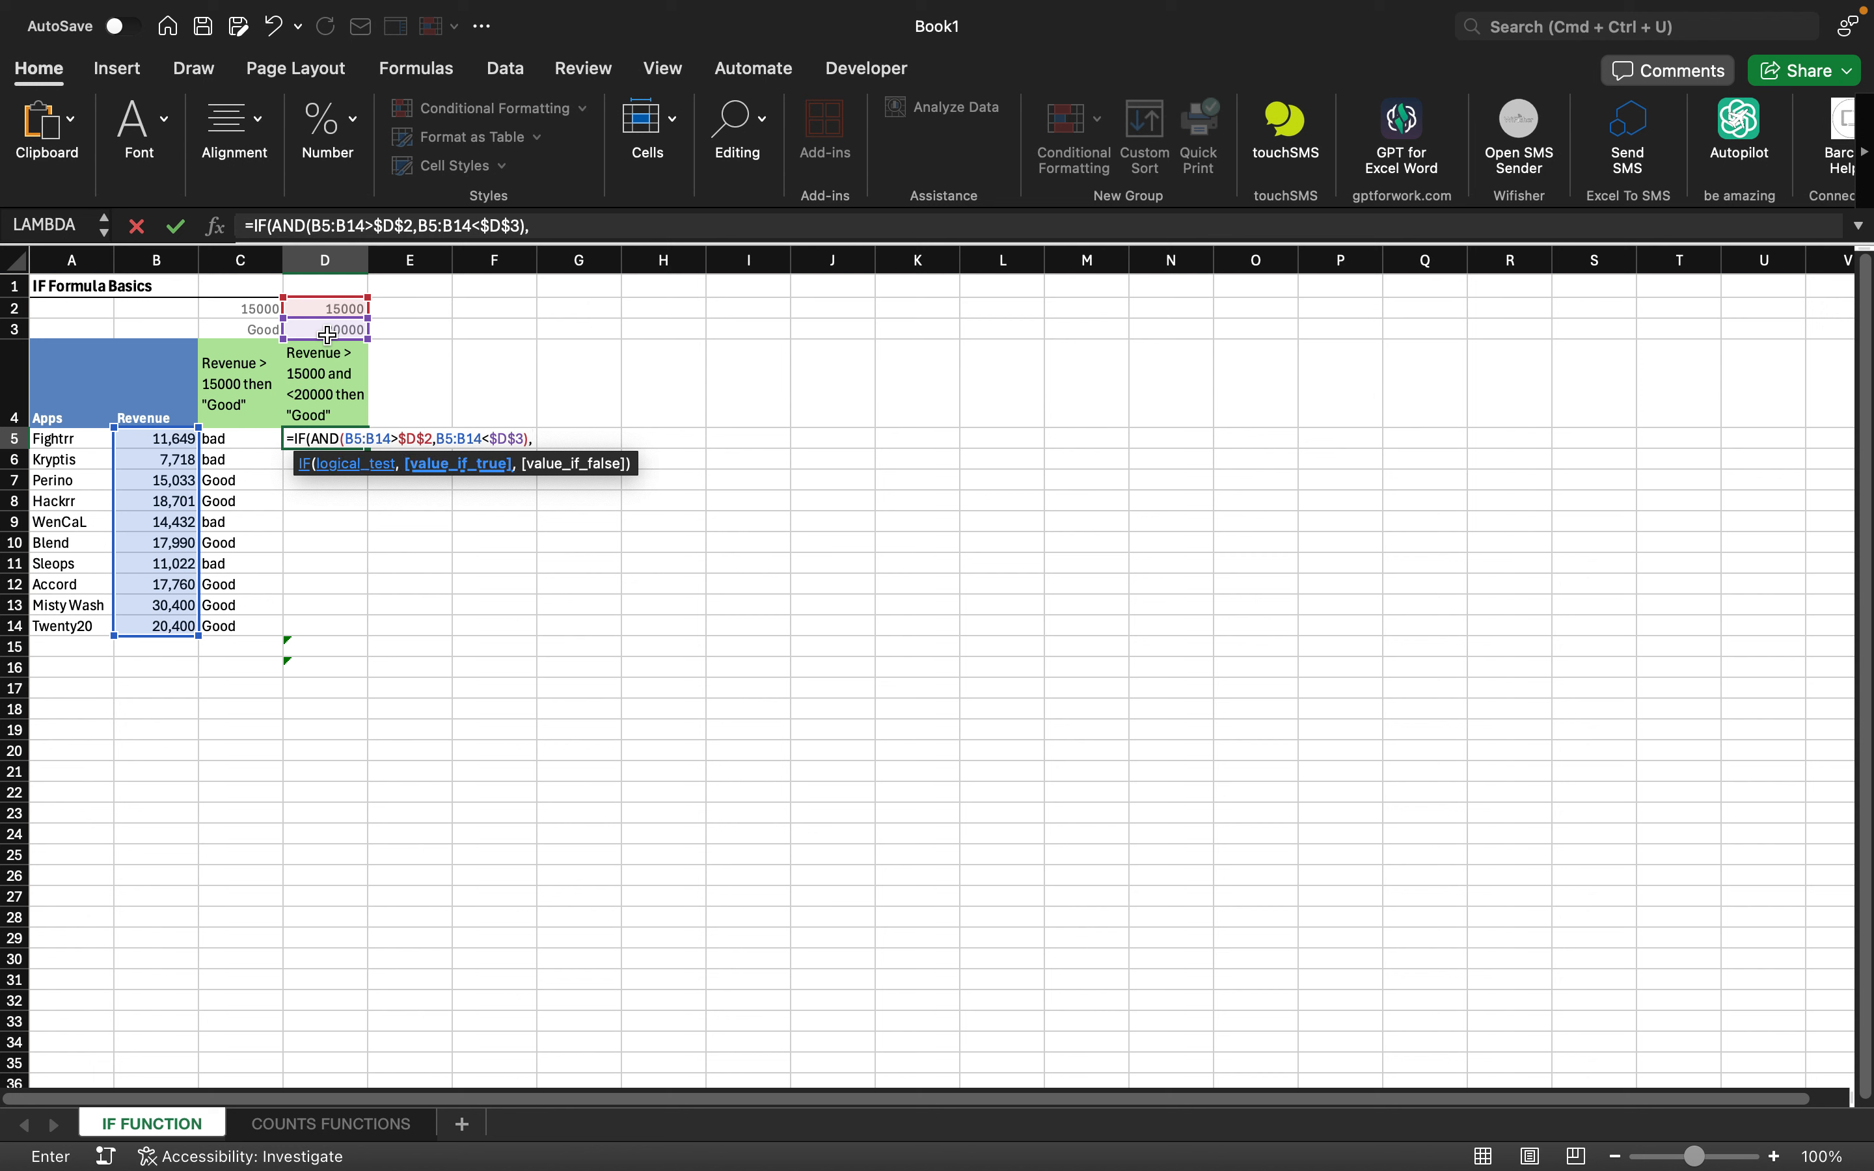
text("Excellent",)
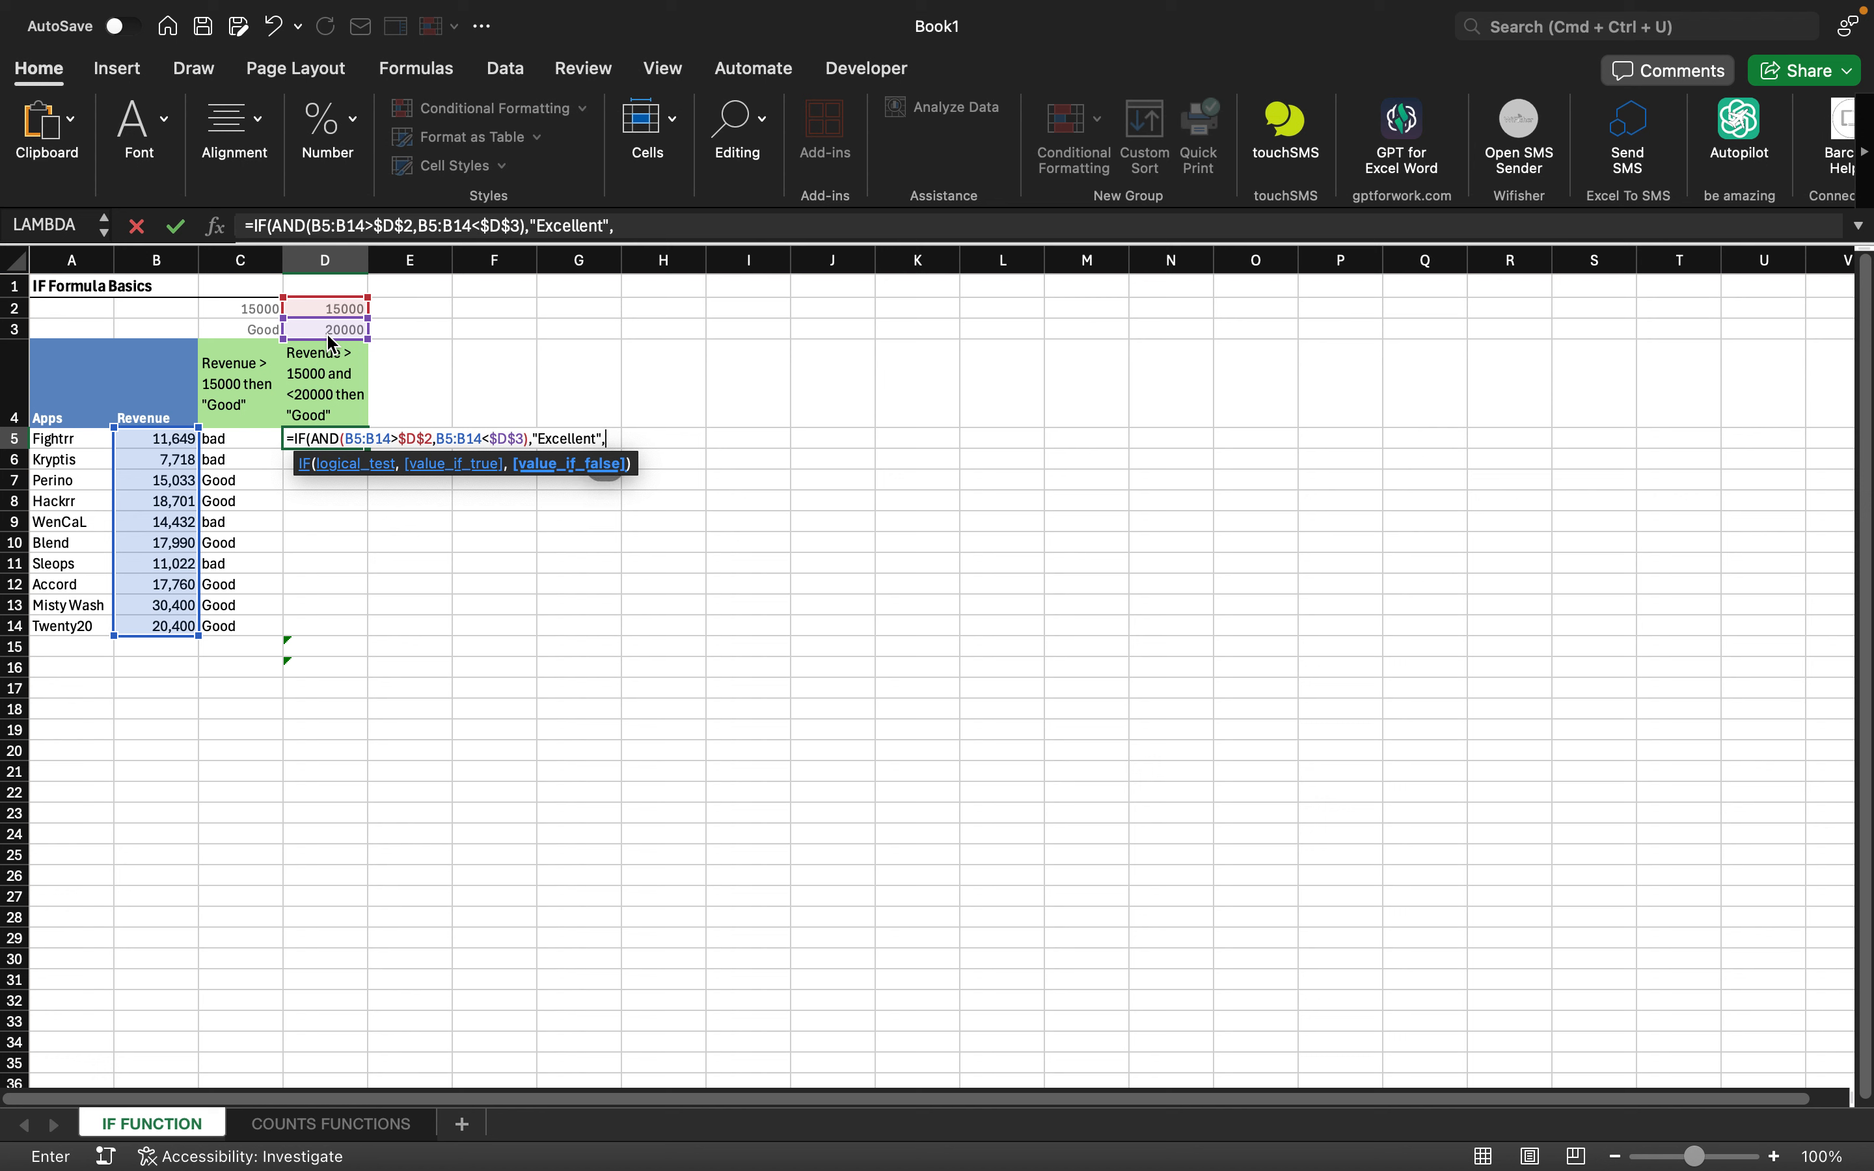
text(P)
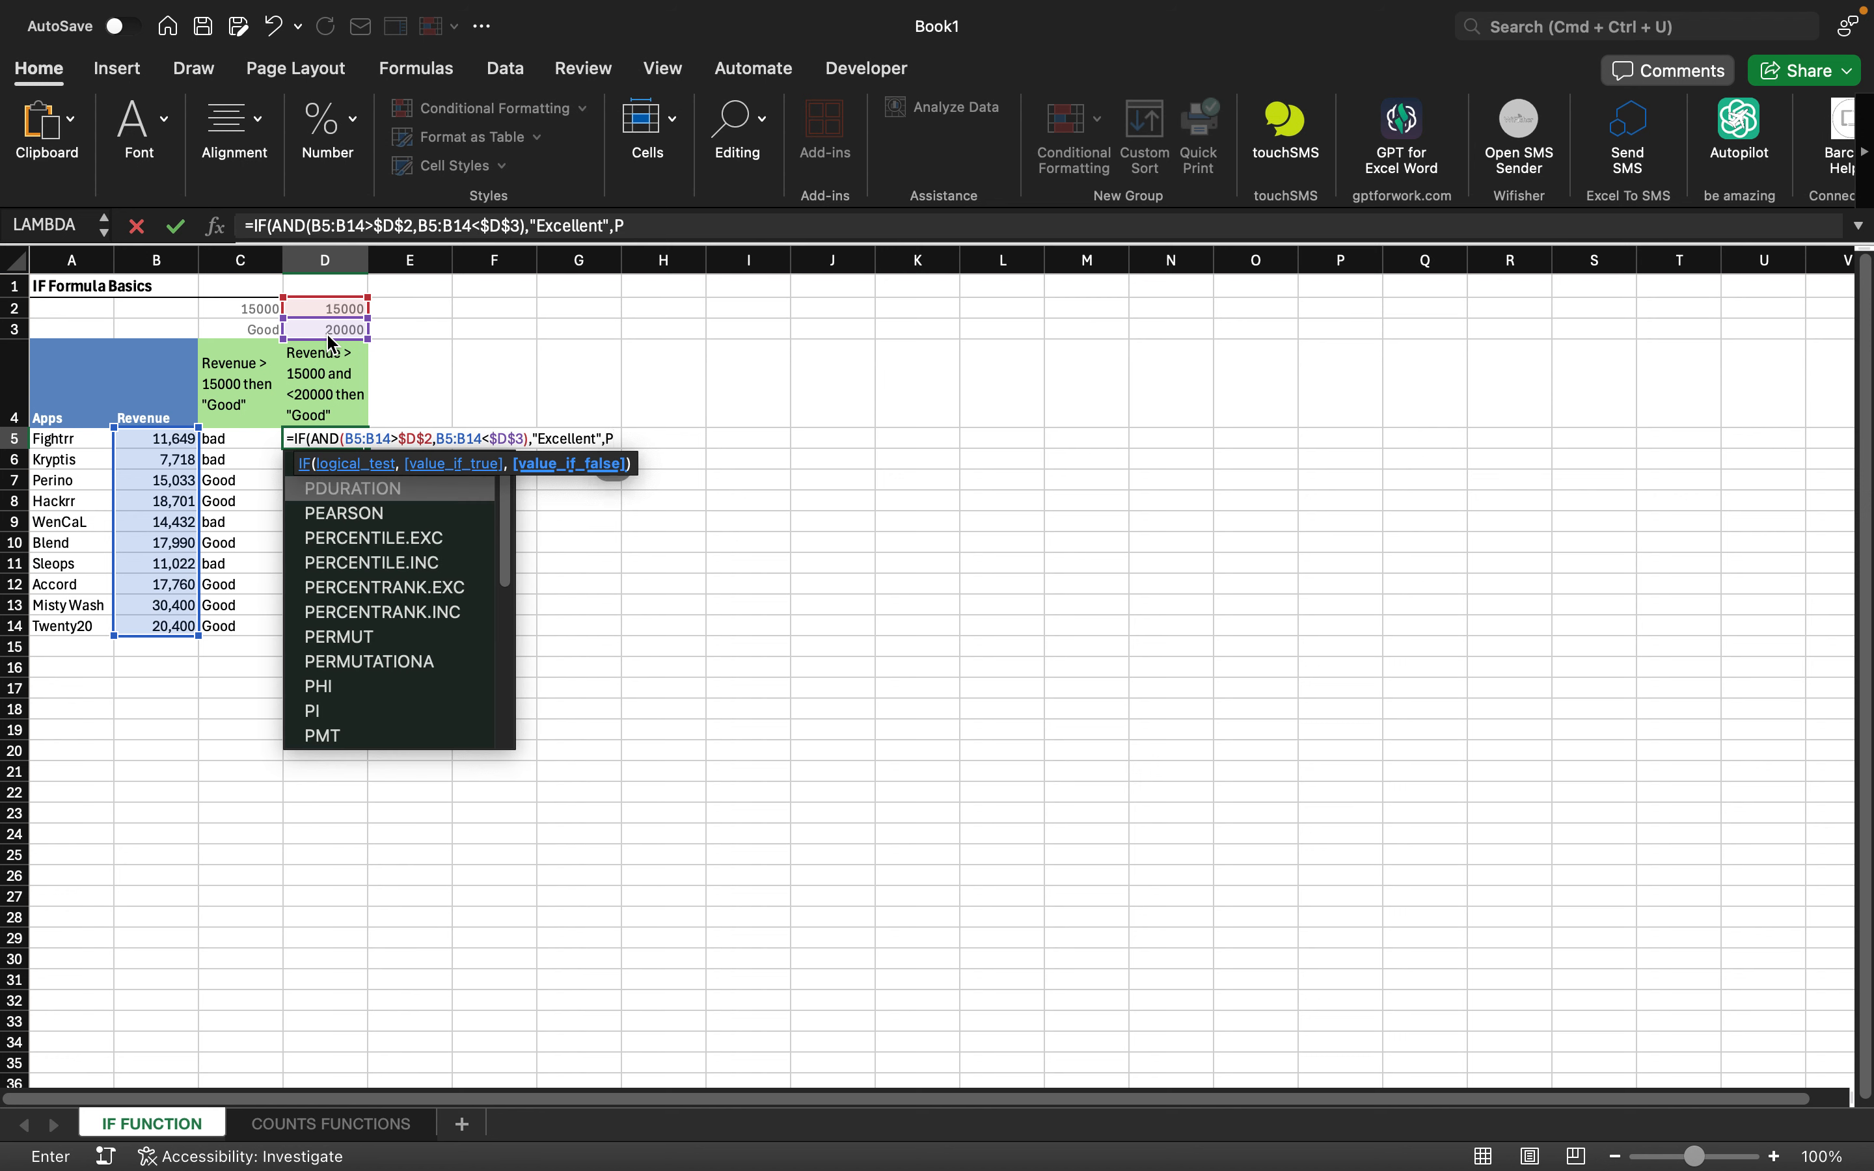
text(oo)
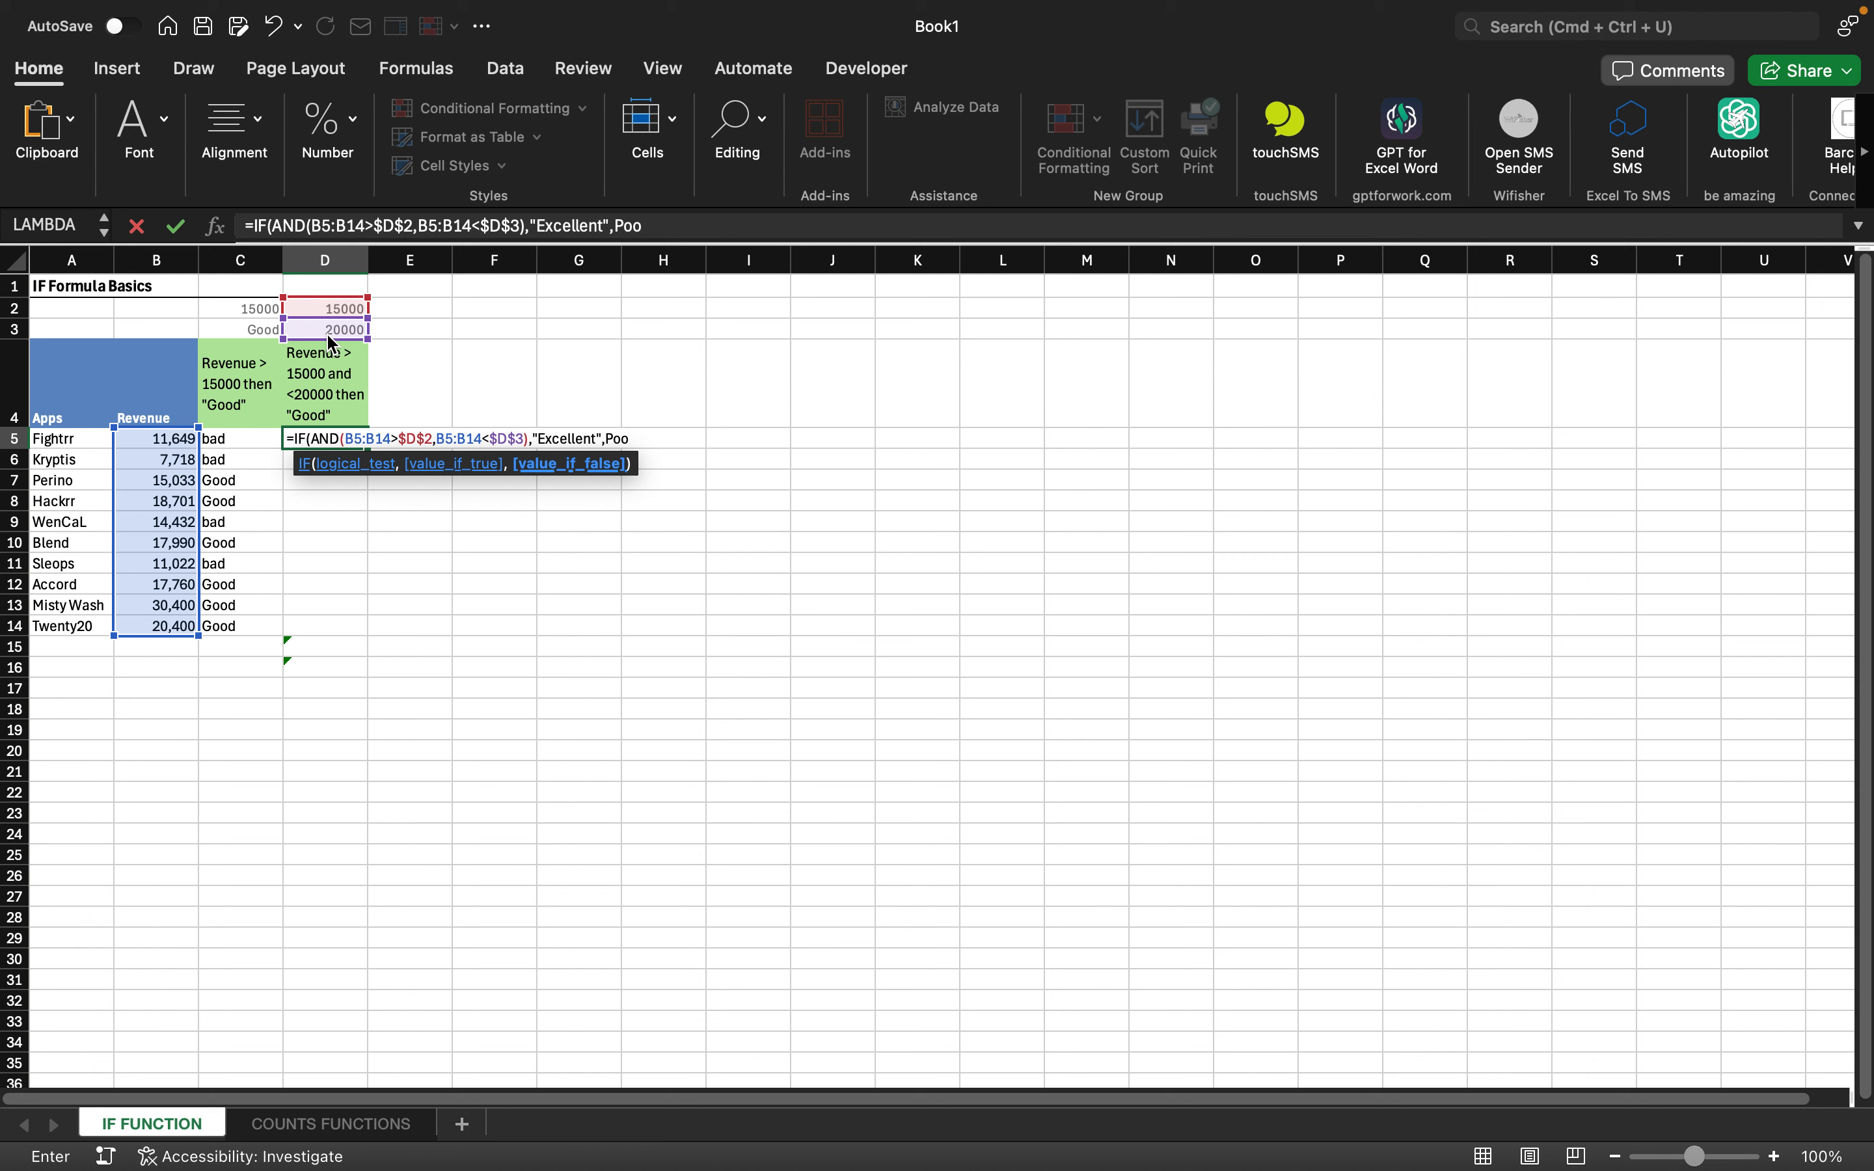
text(r)
text("))
key(Return)
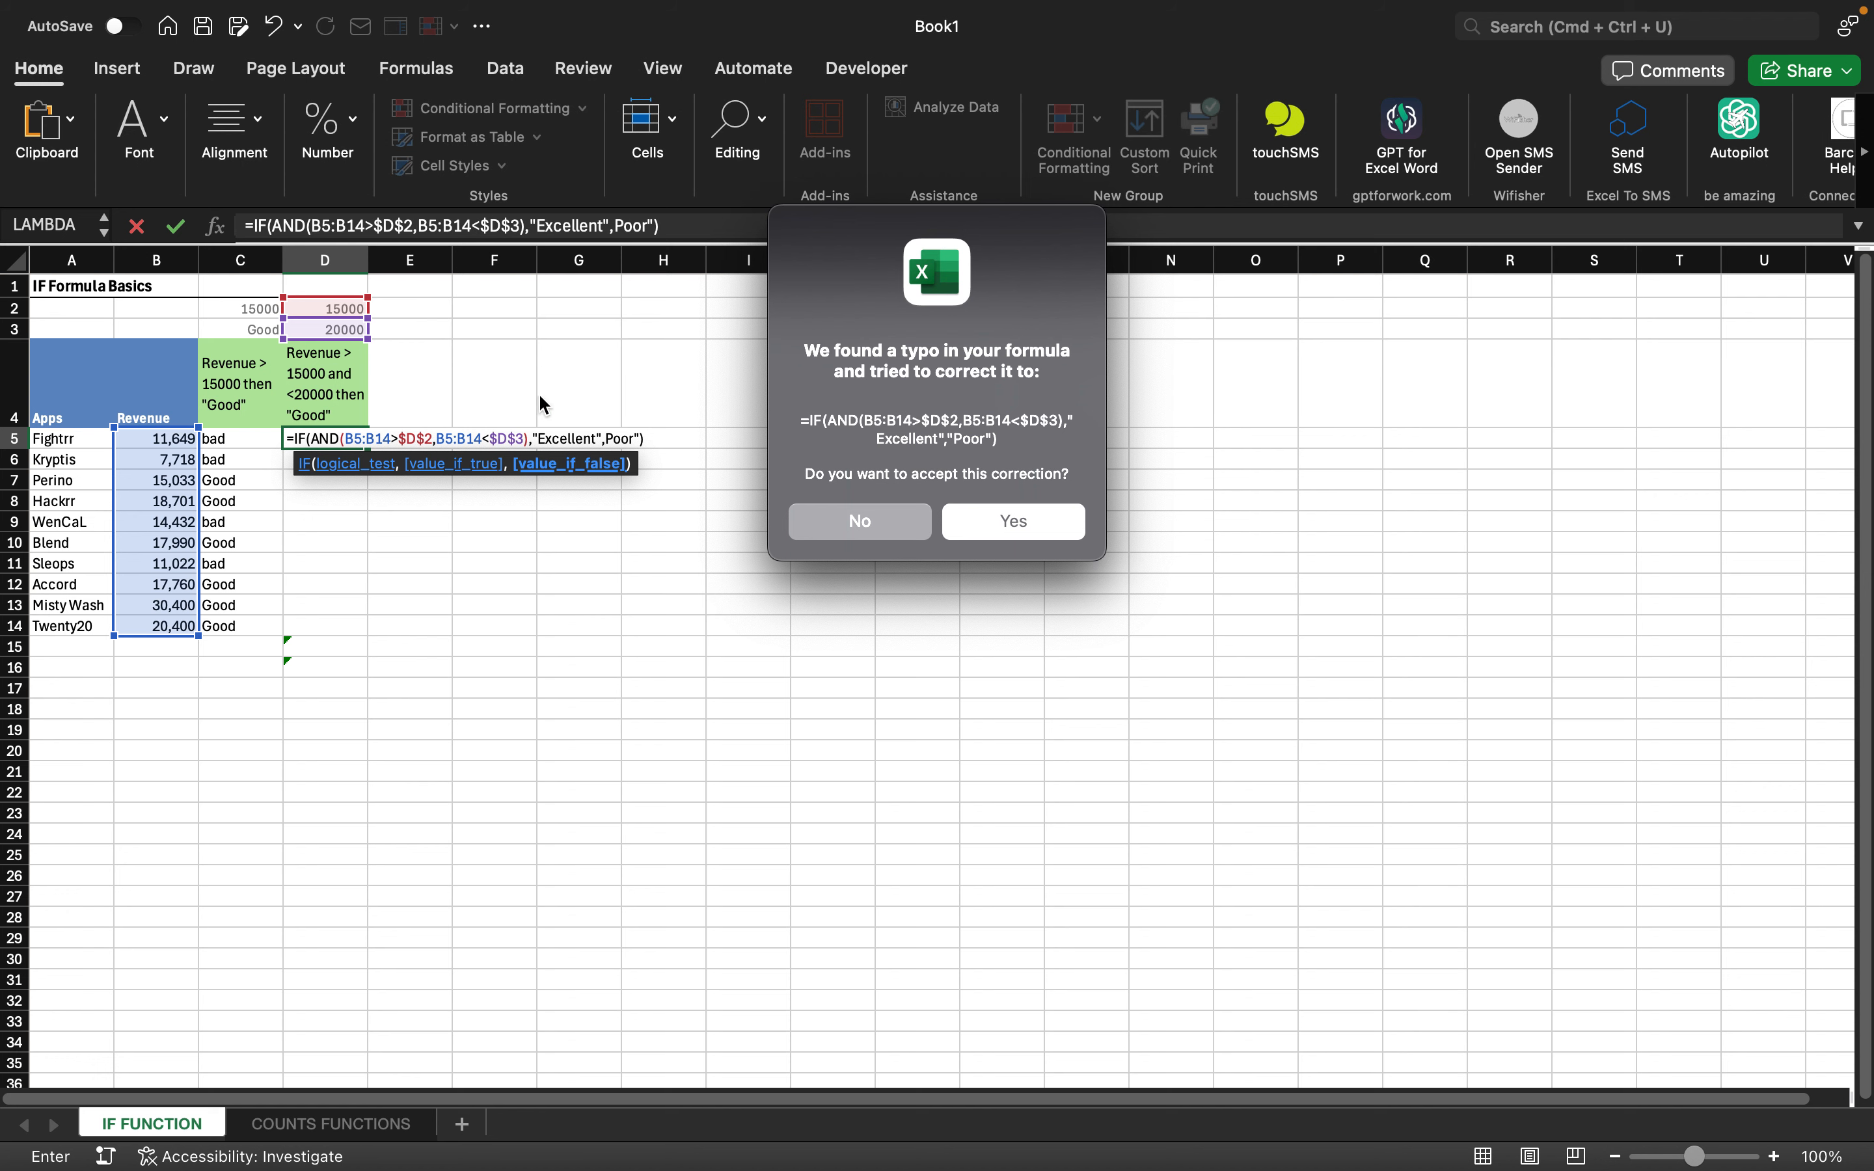
click(993, 521)
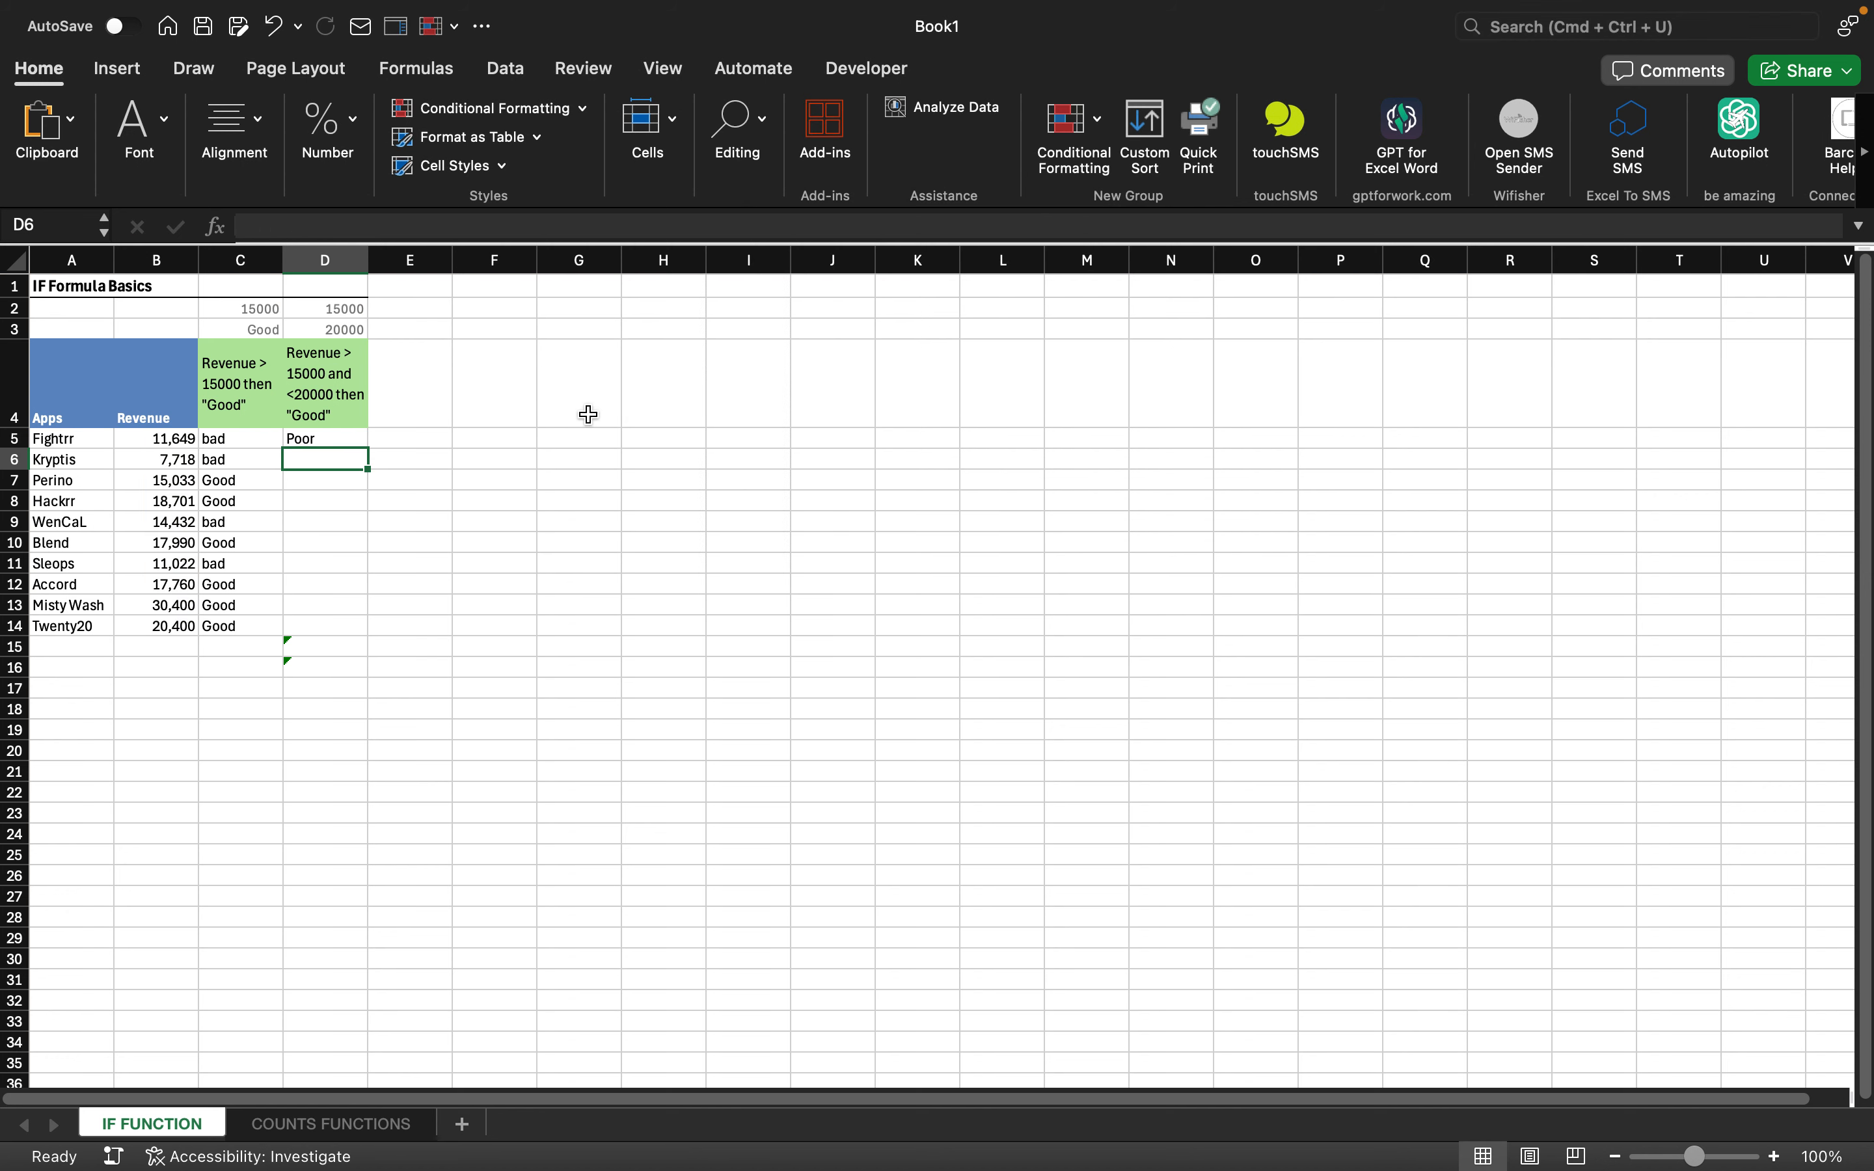
click(329, 436)
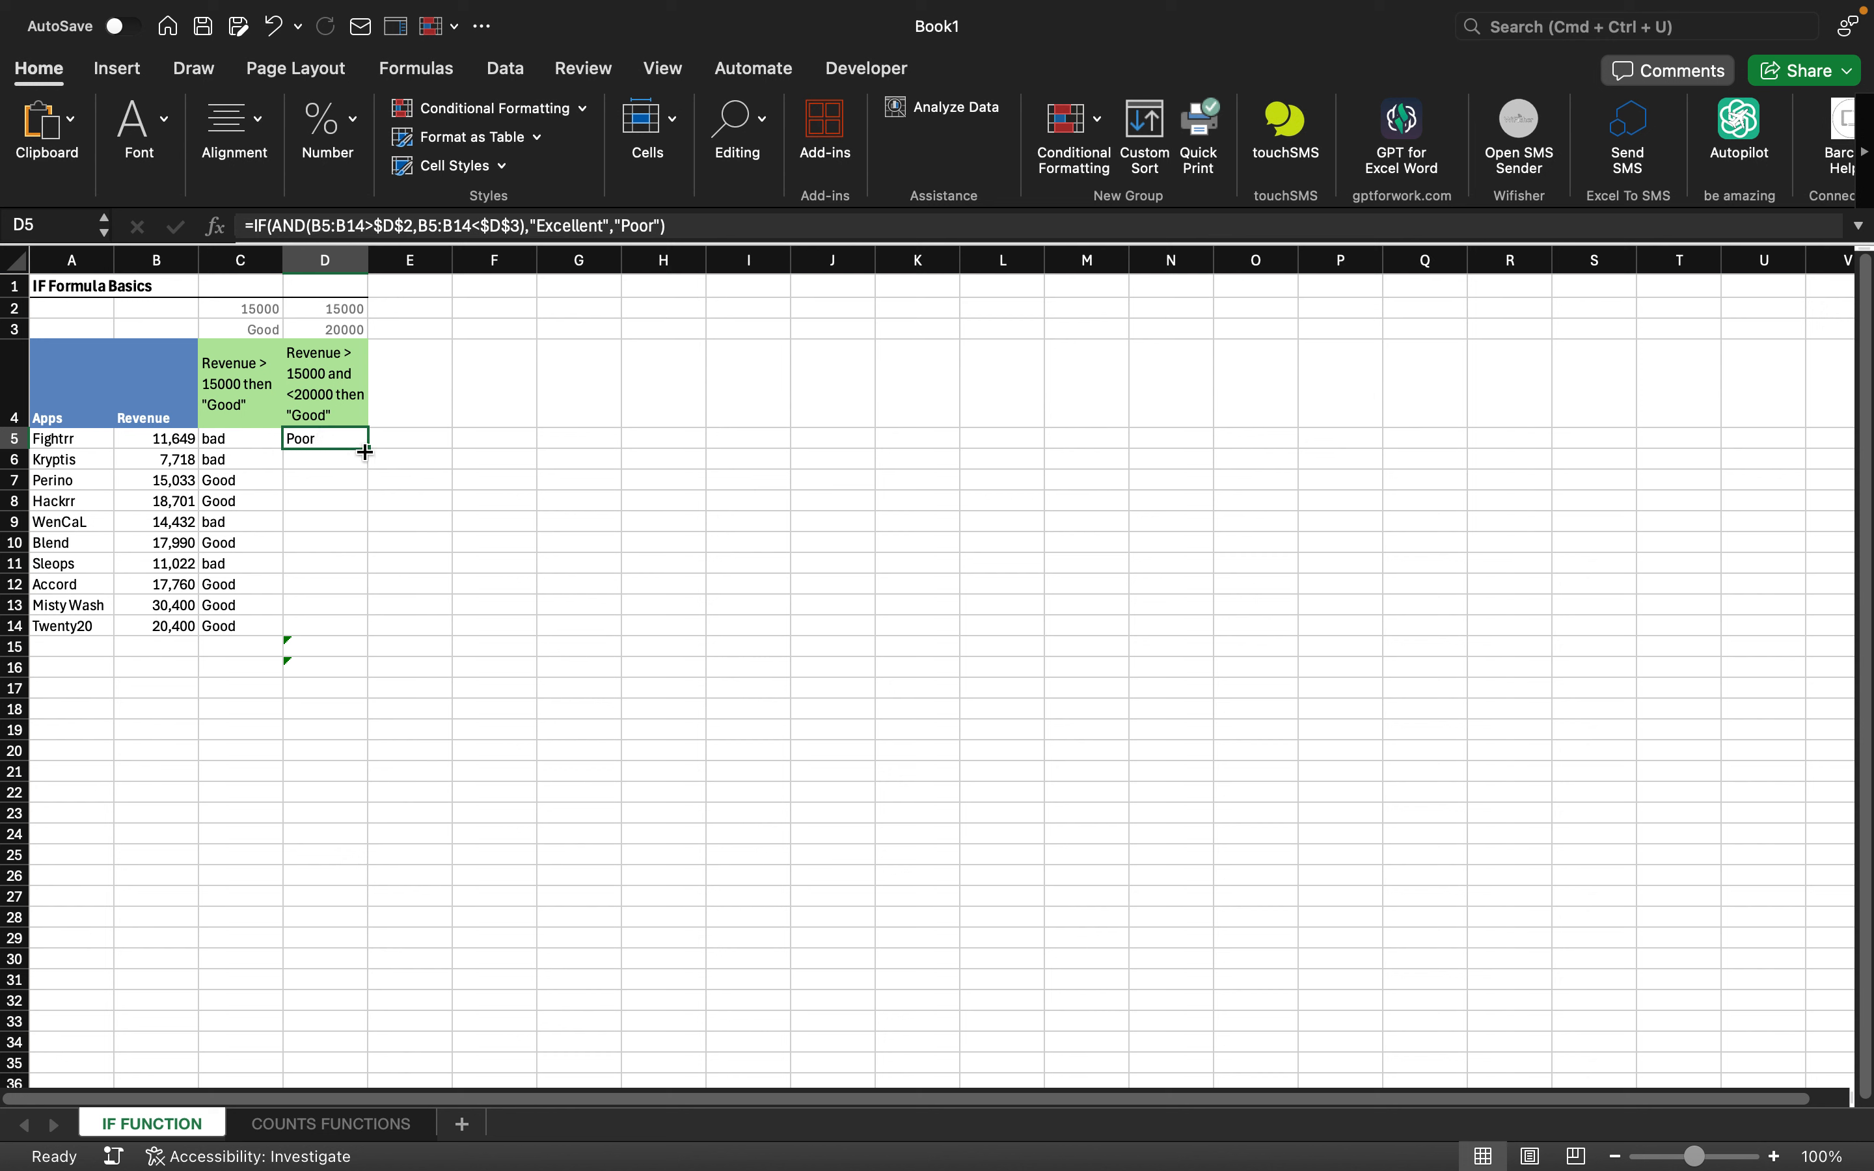
- Fill D5's AND formula down to D14, then check the copies in D7 and D10
drag(364, 449, 353, 631)
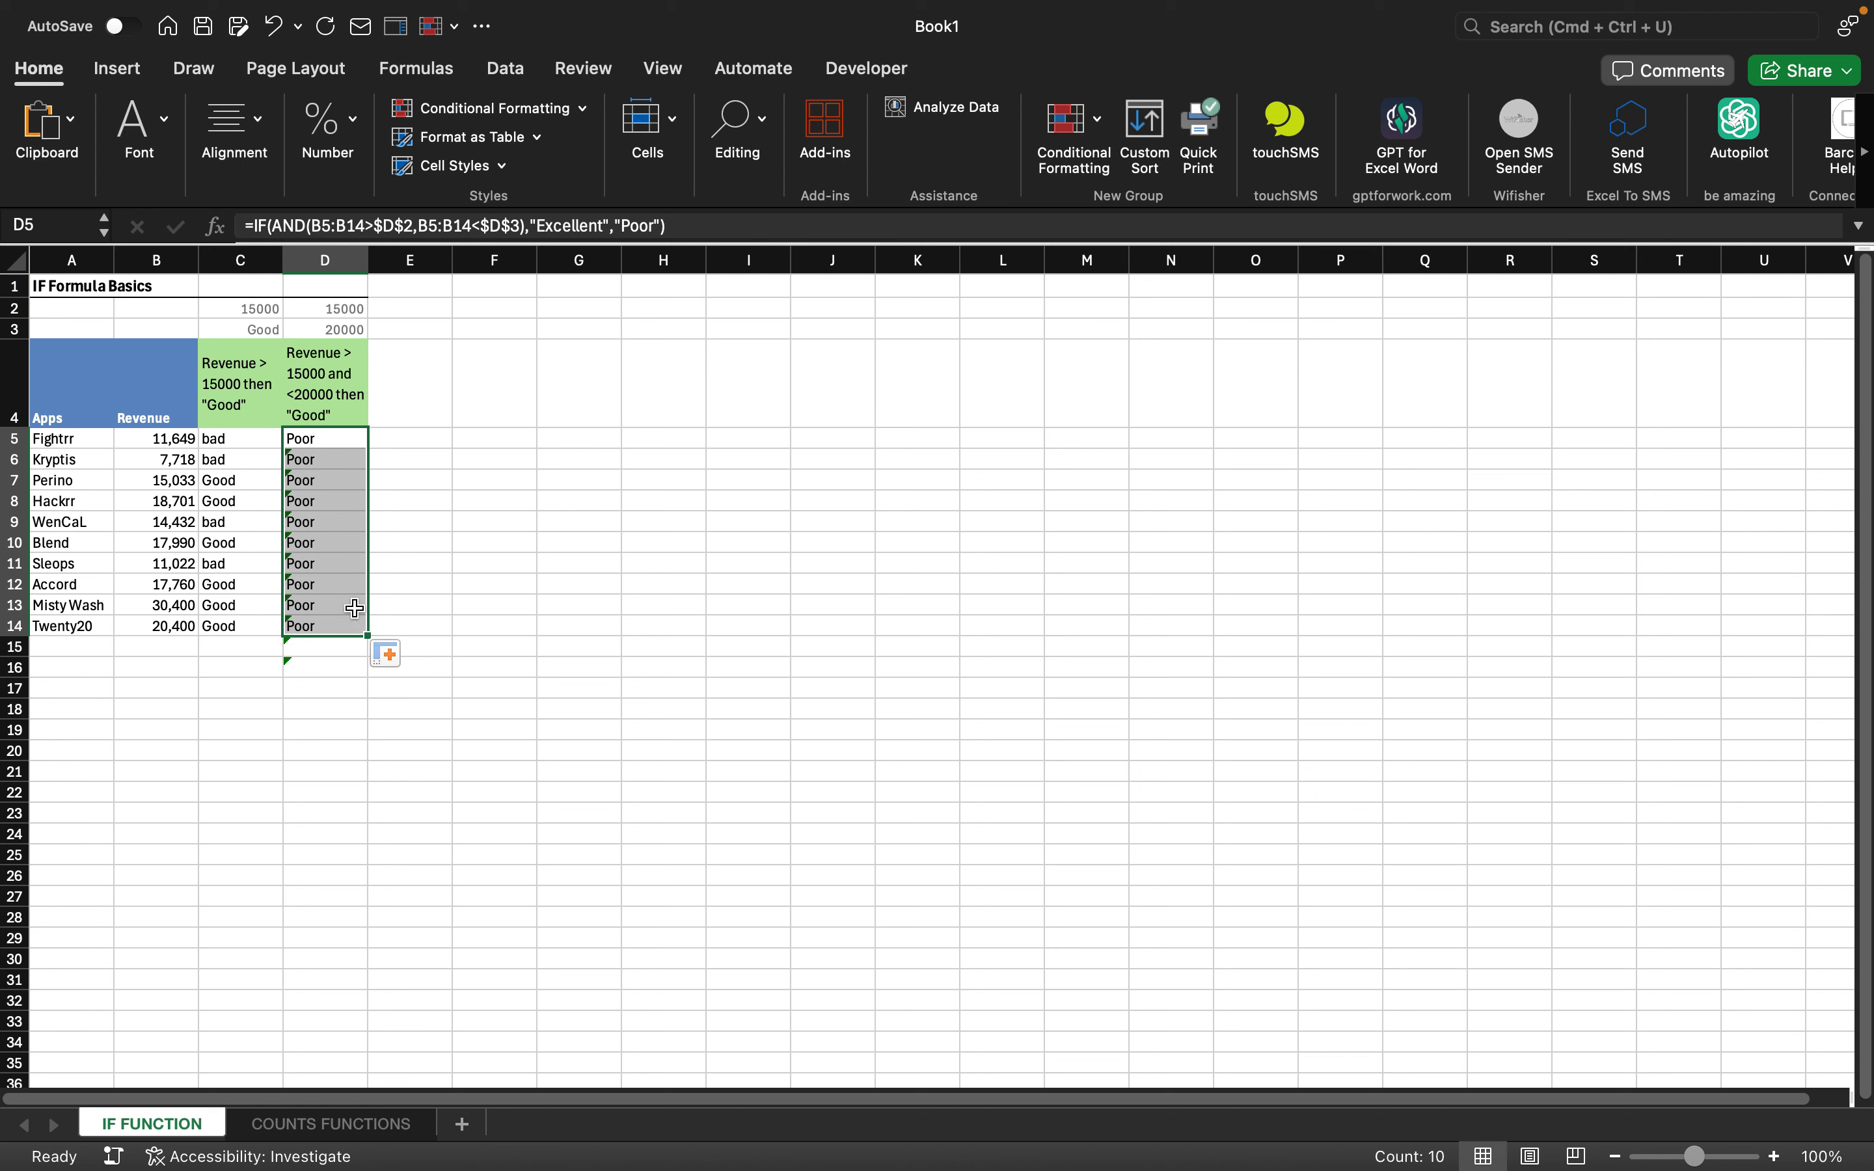
click(466, 497)
click(304, 485)
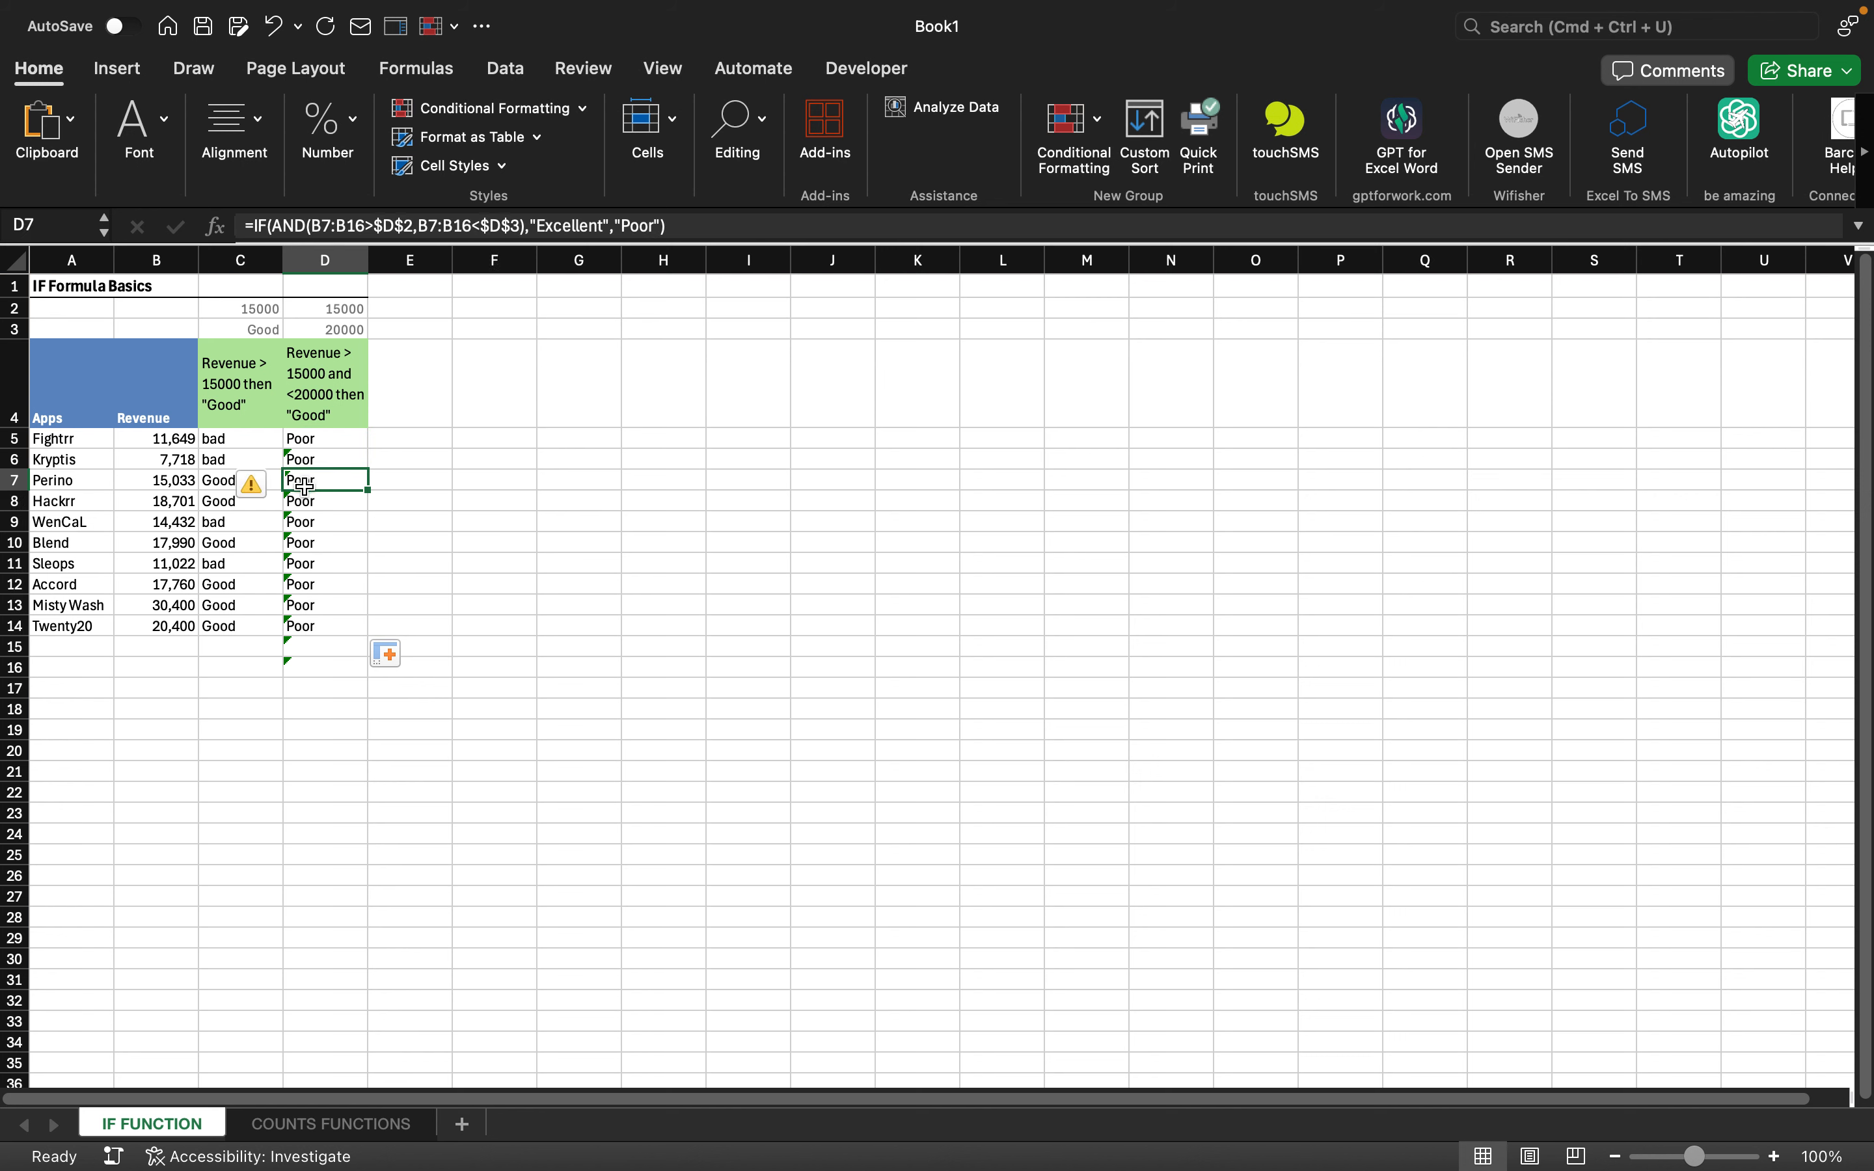
click(338, 542)
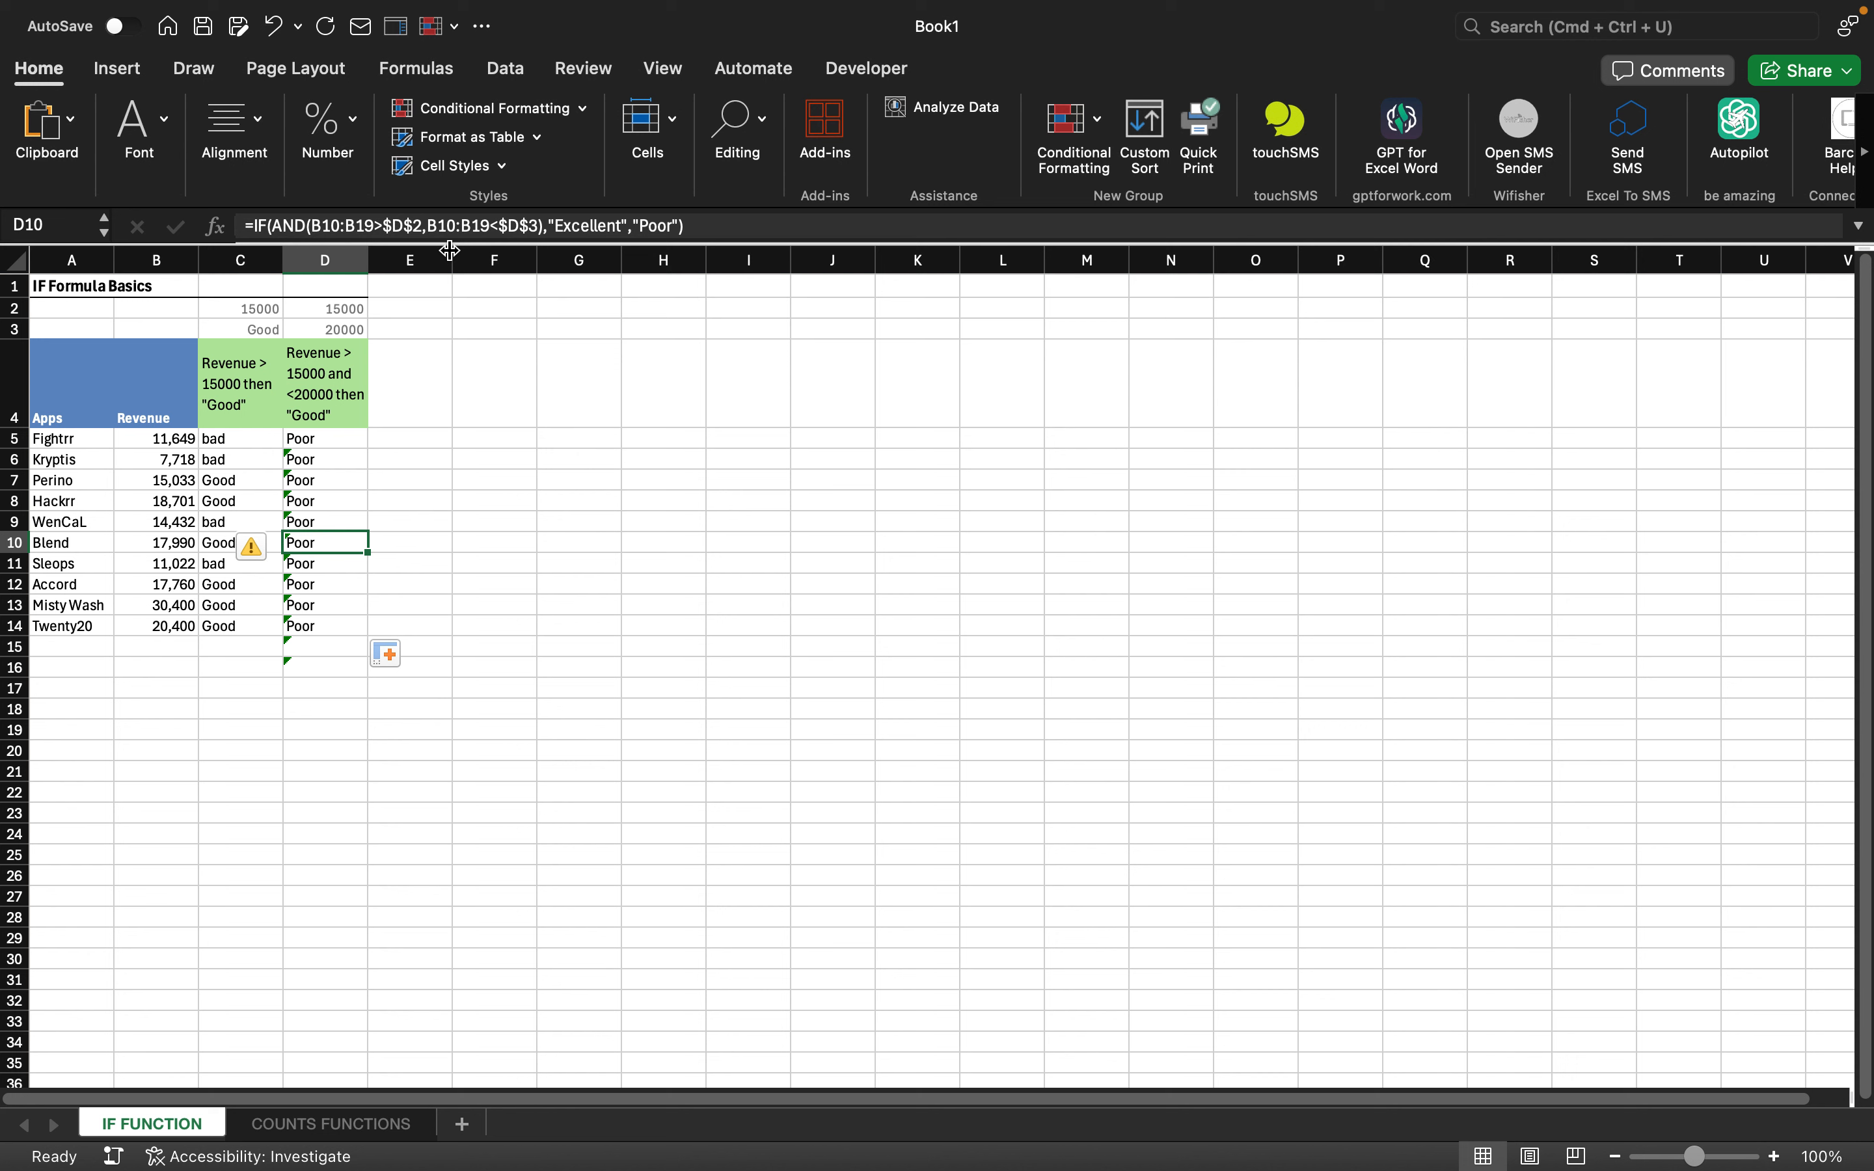
- Replace "Excellent" with "Good" in D10's formula and review the column
click(626, 231)
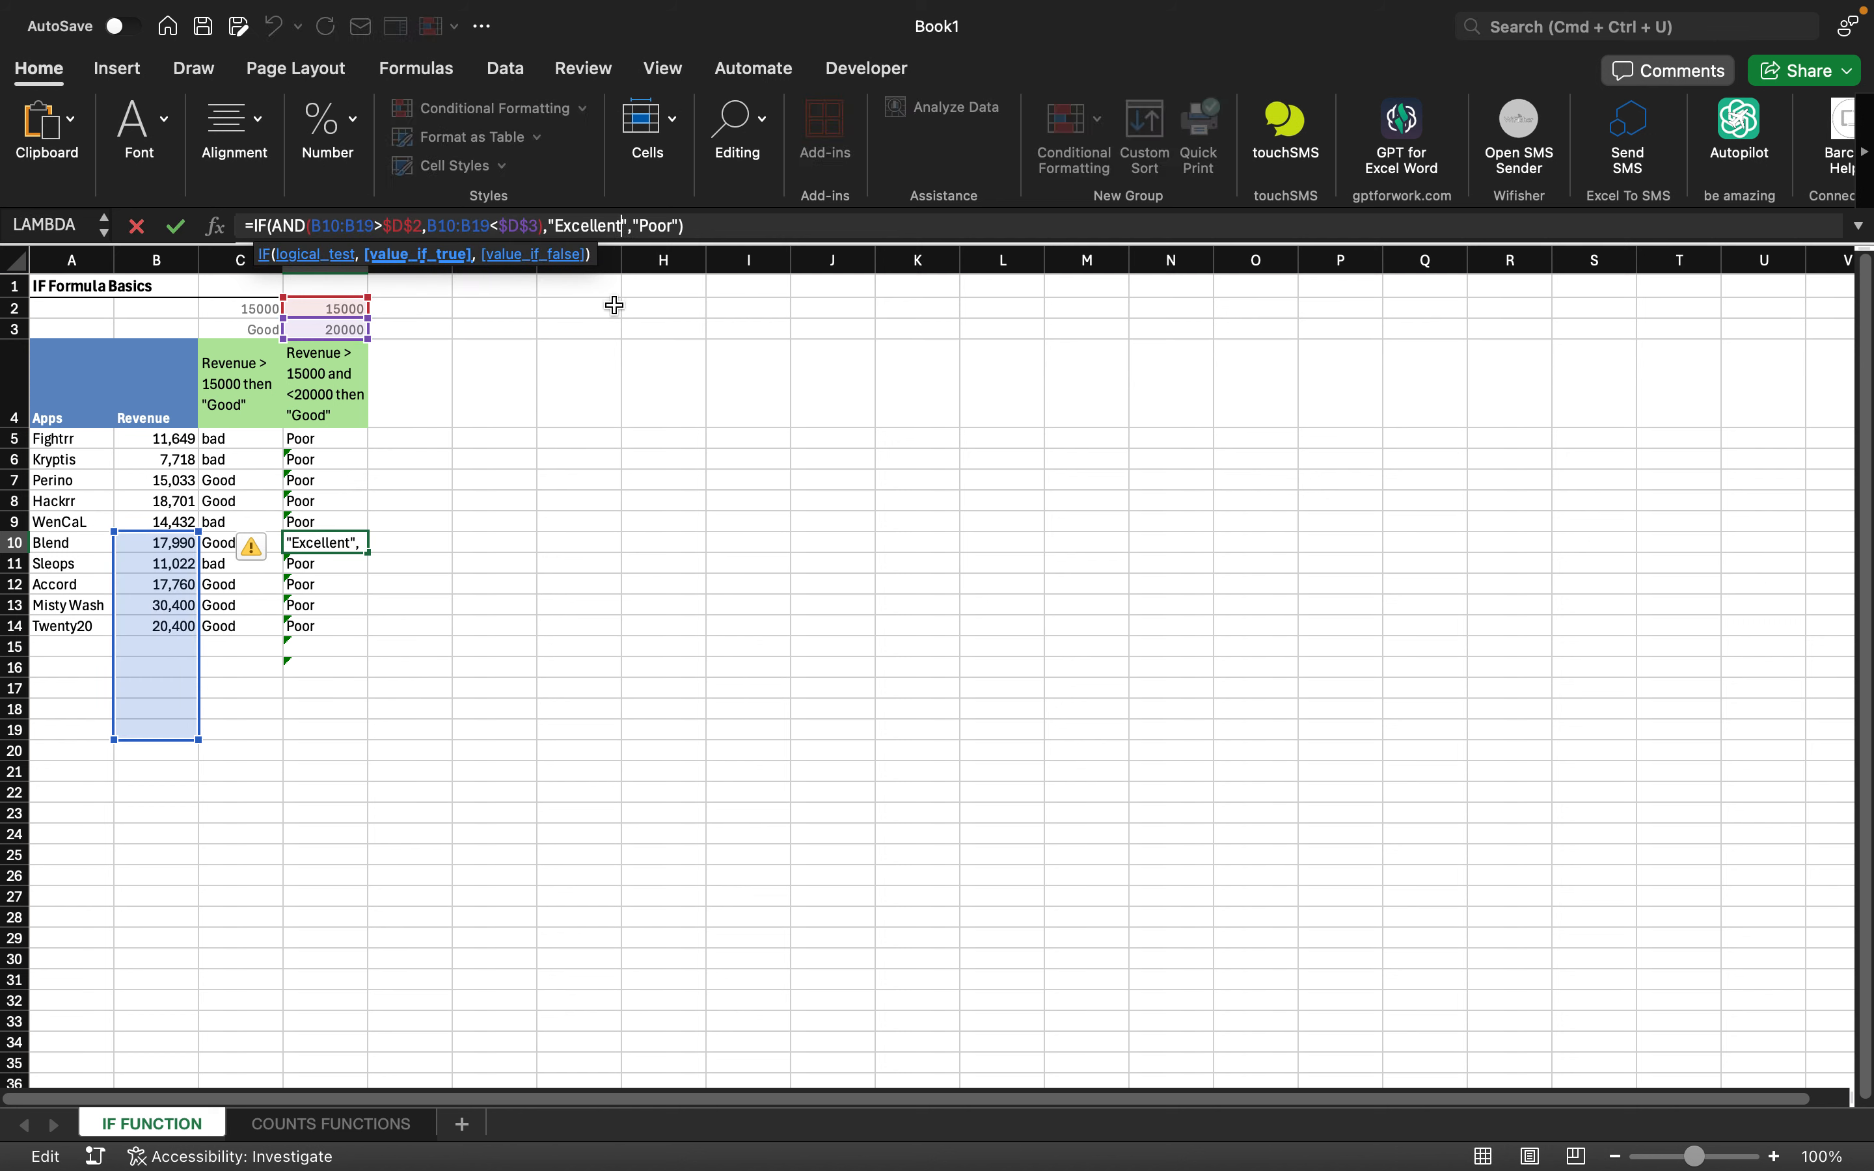
key(BackSpace)
key(BackSpace)
key(BackSpace)
key(BackSpace)
key(BackSpace)
key(BackSpace)
key(BackSpace)
key(BackSpace)
key(BackSpace)
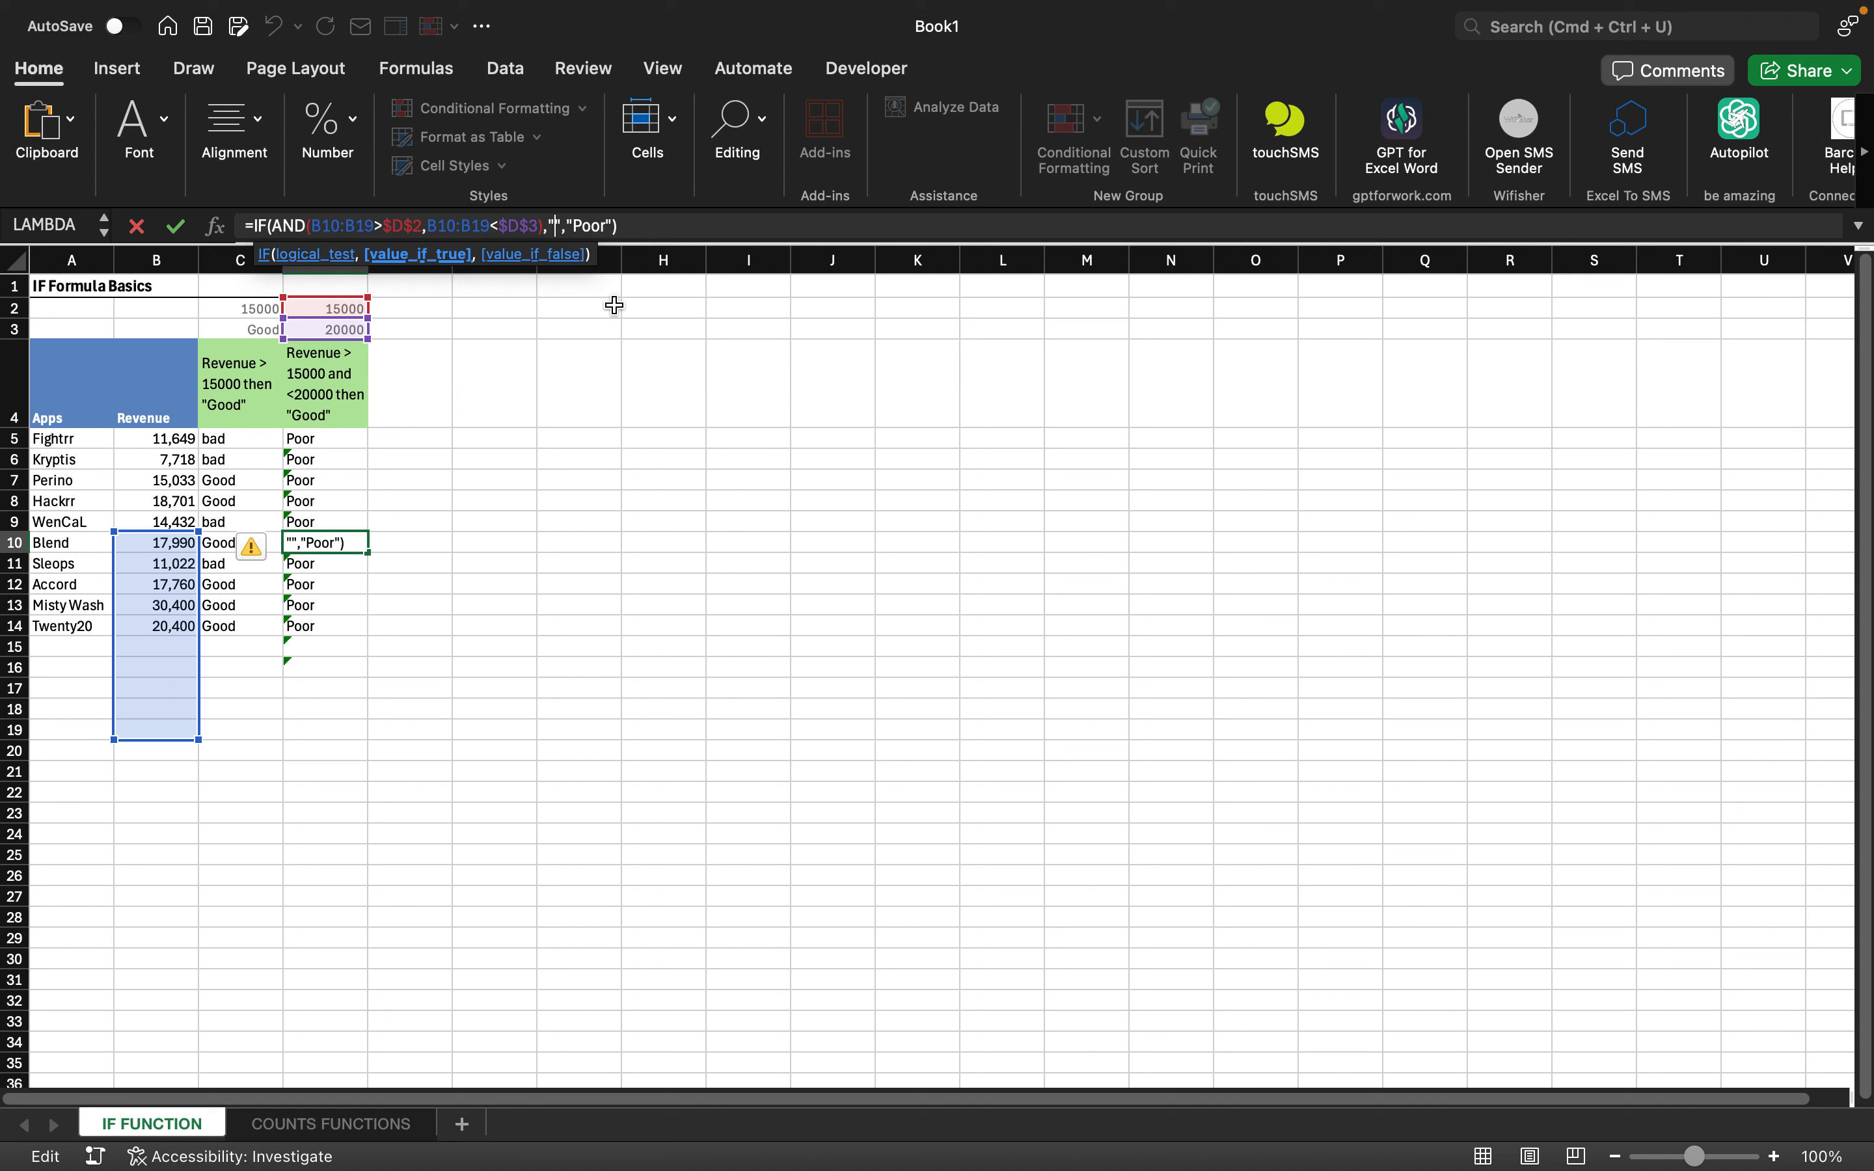
text(Goo)
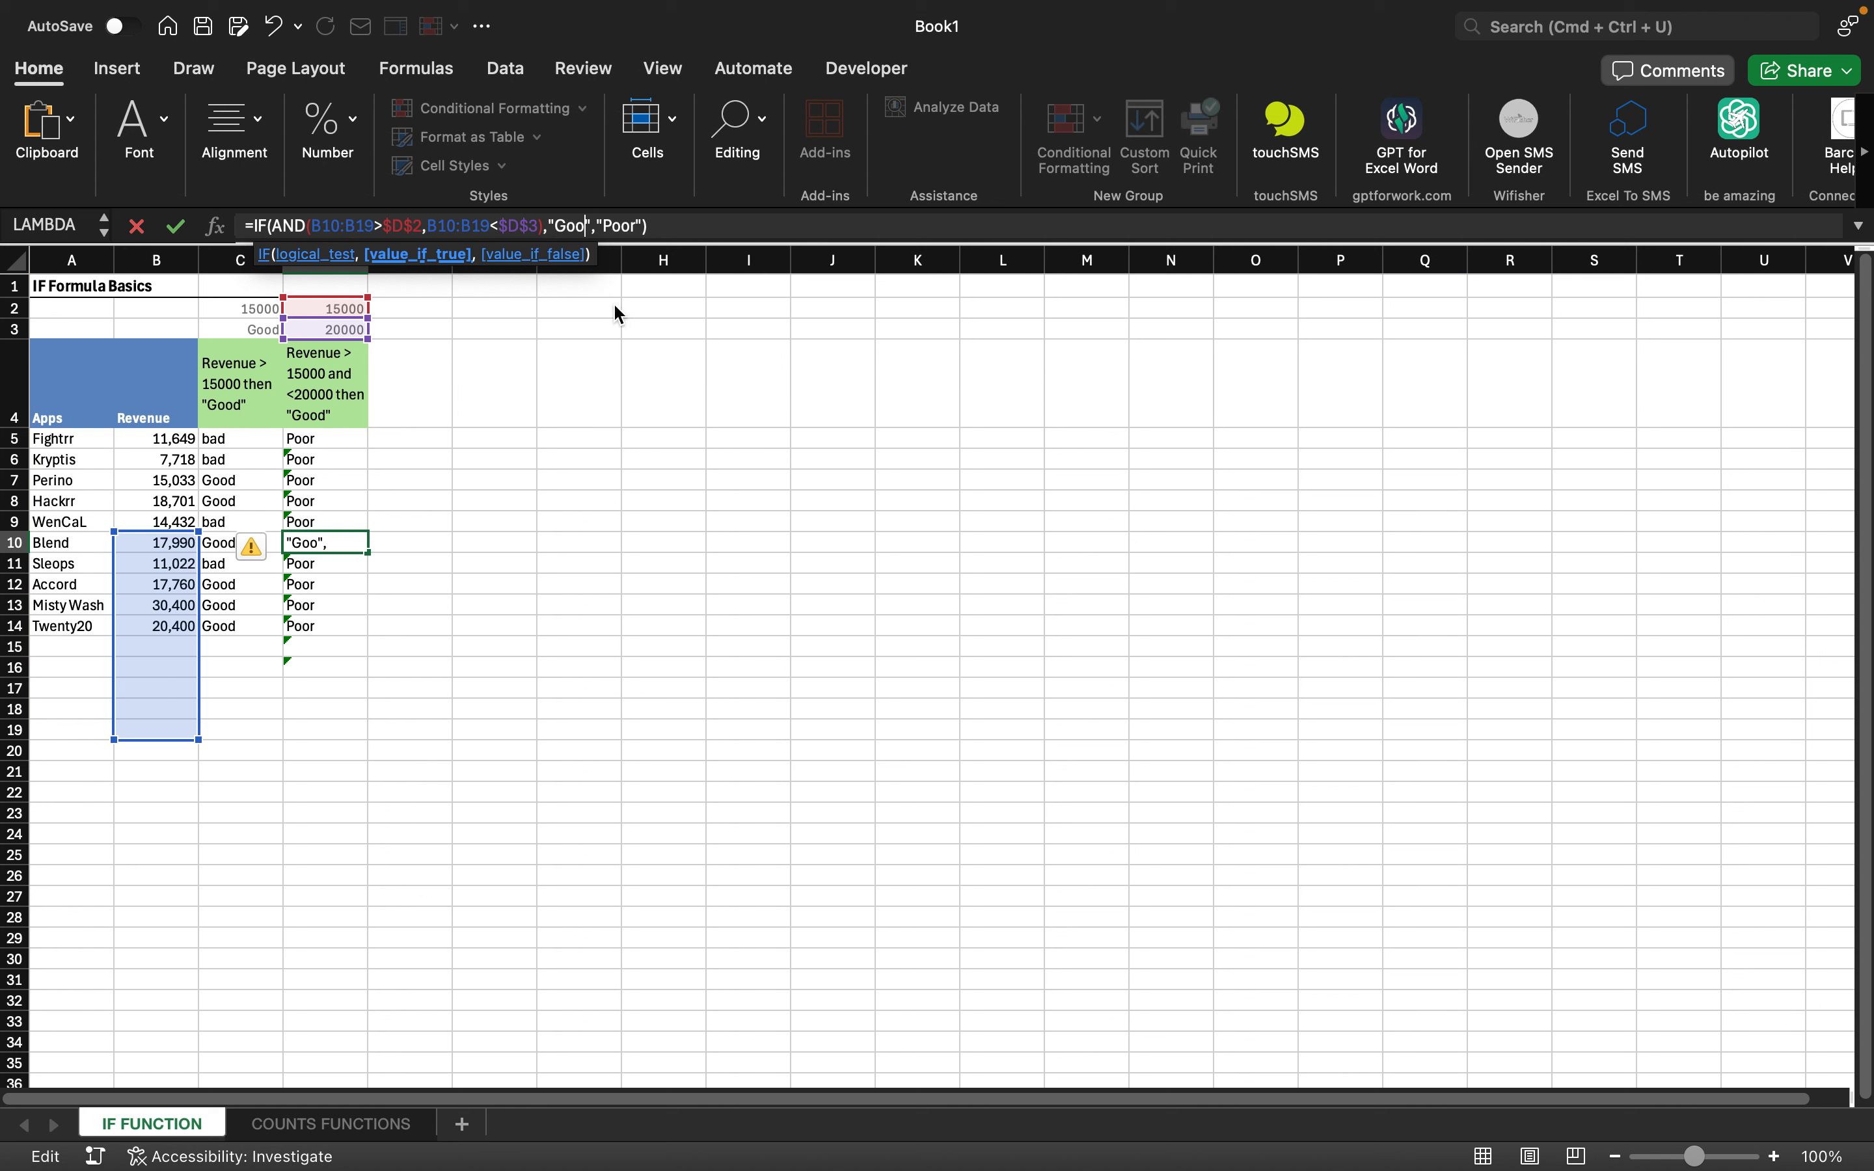
text(d)
click(704, 225)
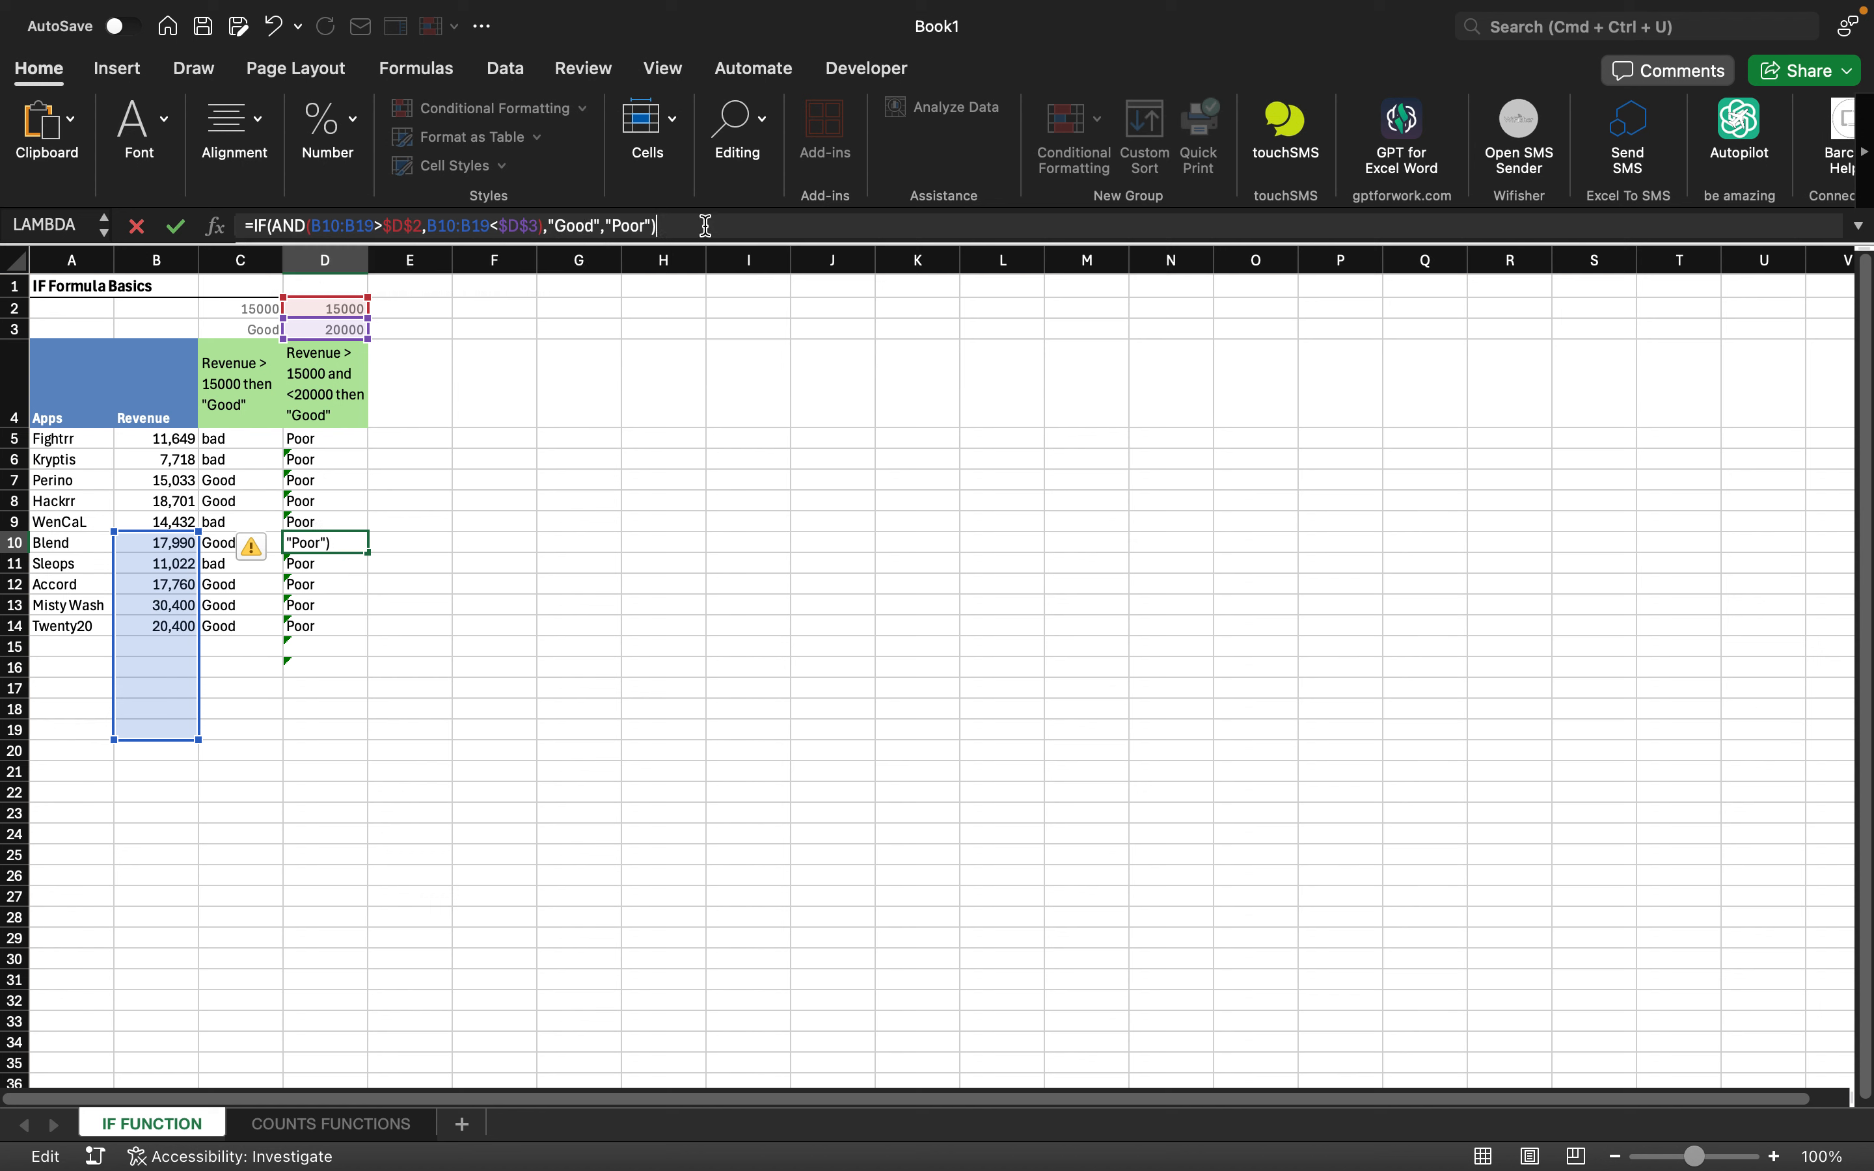
key(Return)
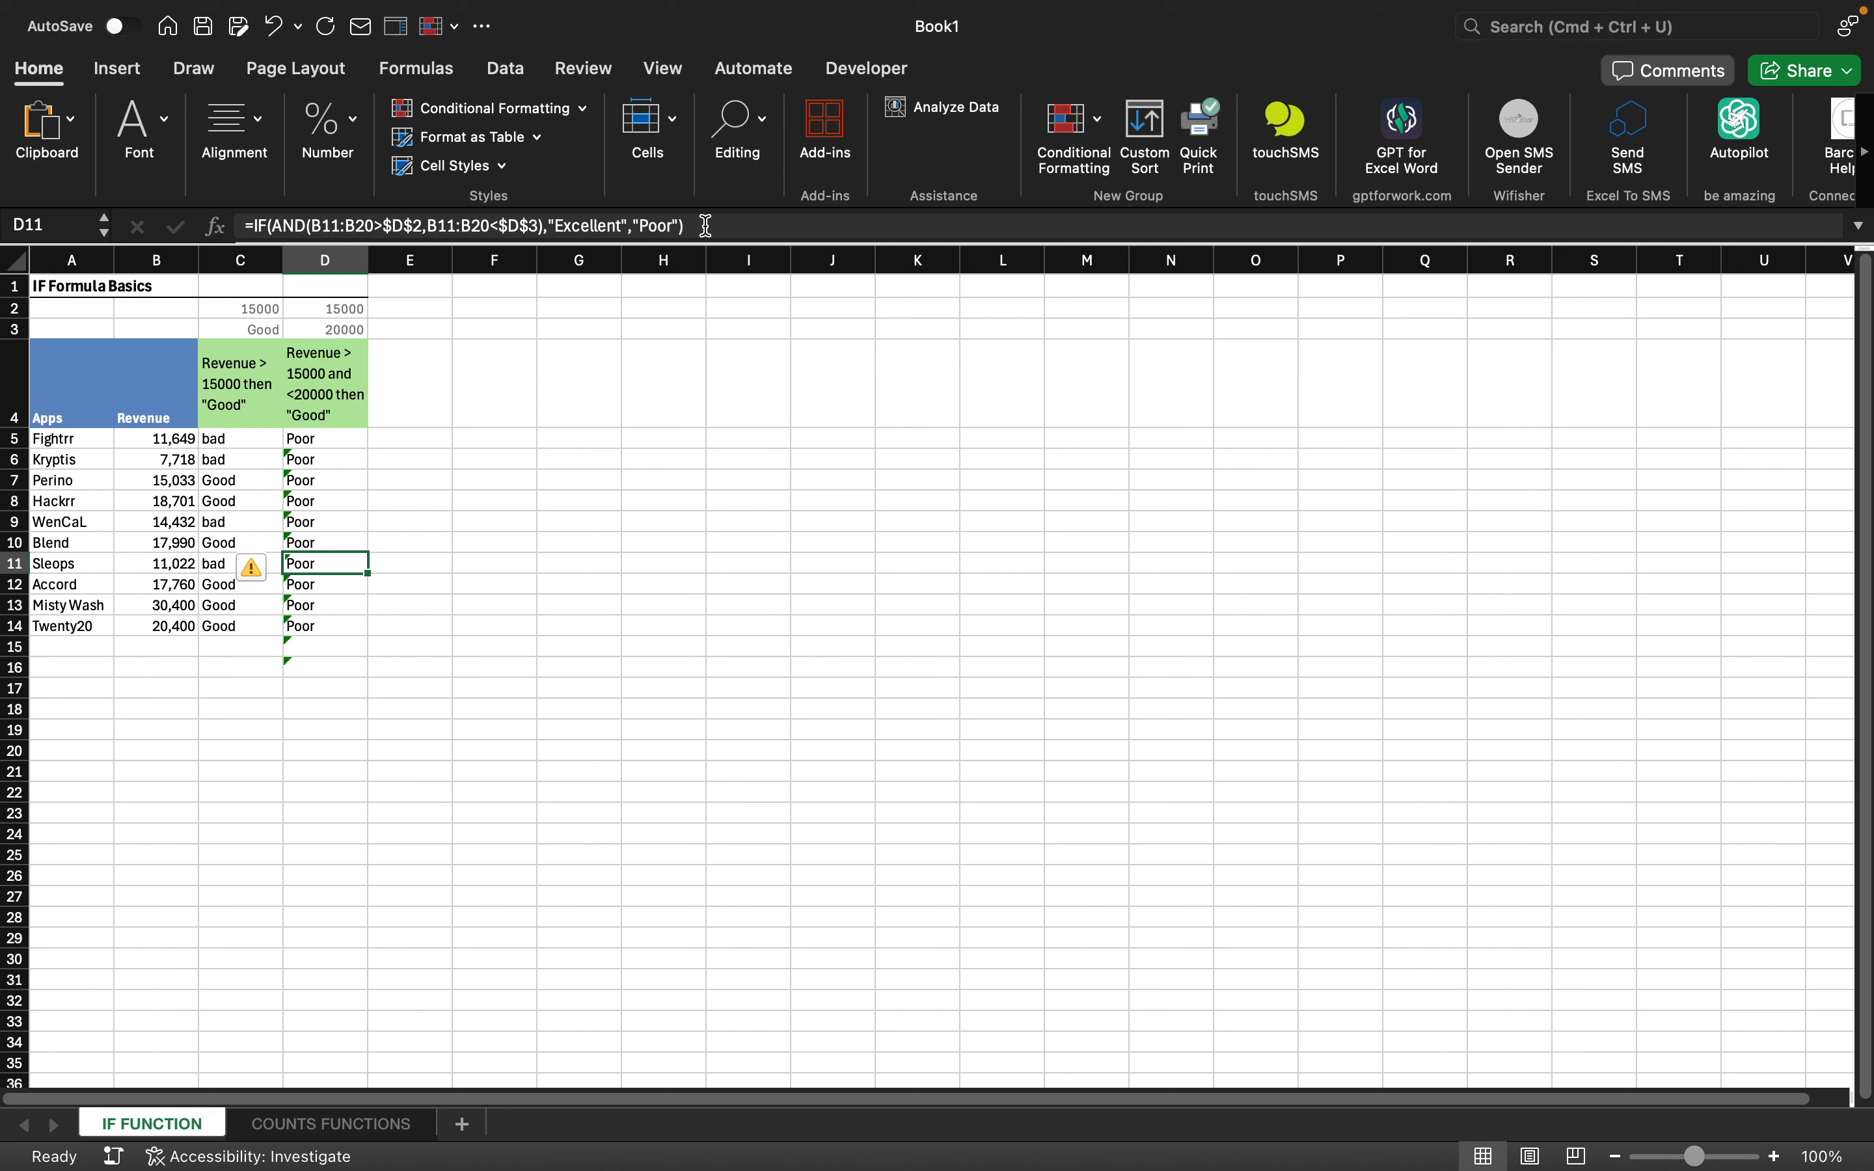
key(Up)
key(Up)
key(Up)
key(Up)
key(Up)
key(Up)
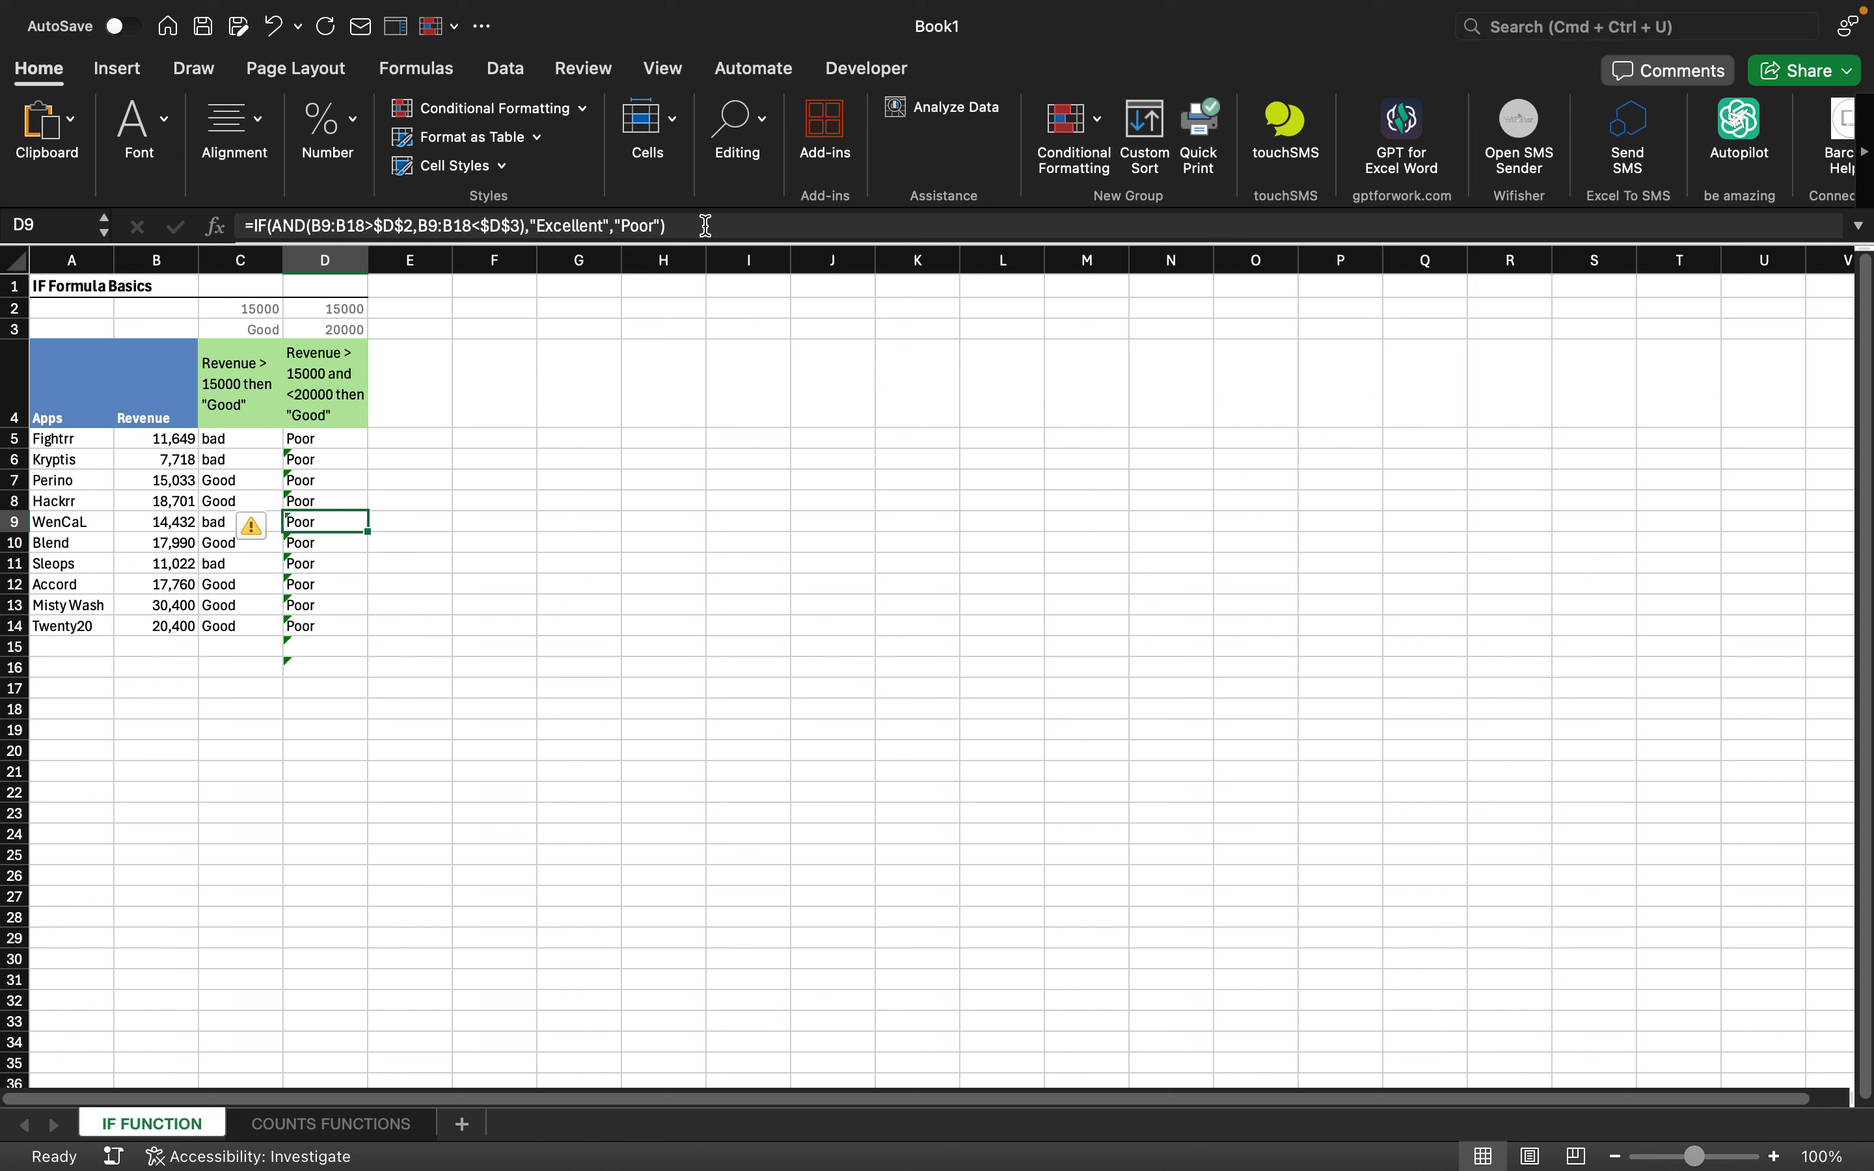
key(Down)
key(Down)
key(Down)
key(Down)
key(Down)
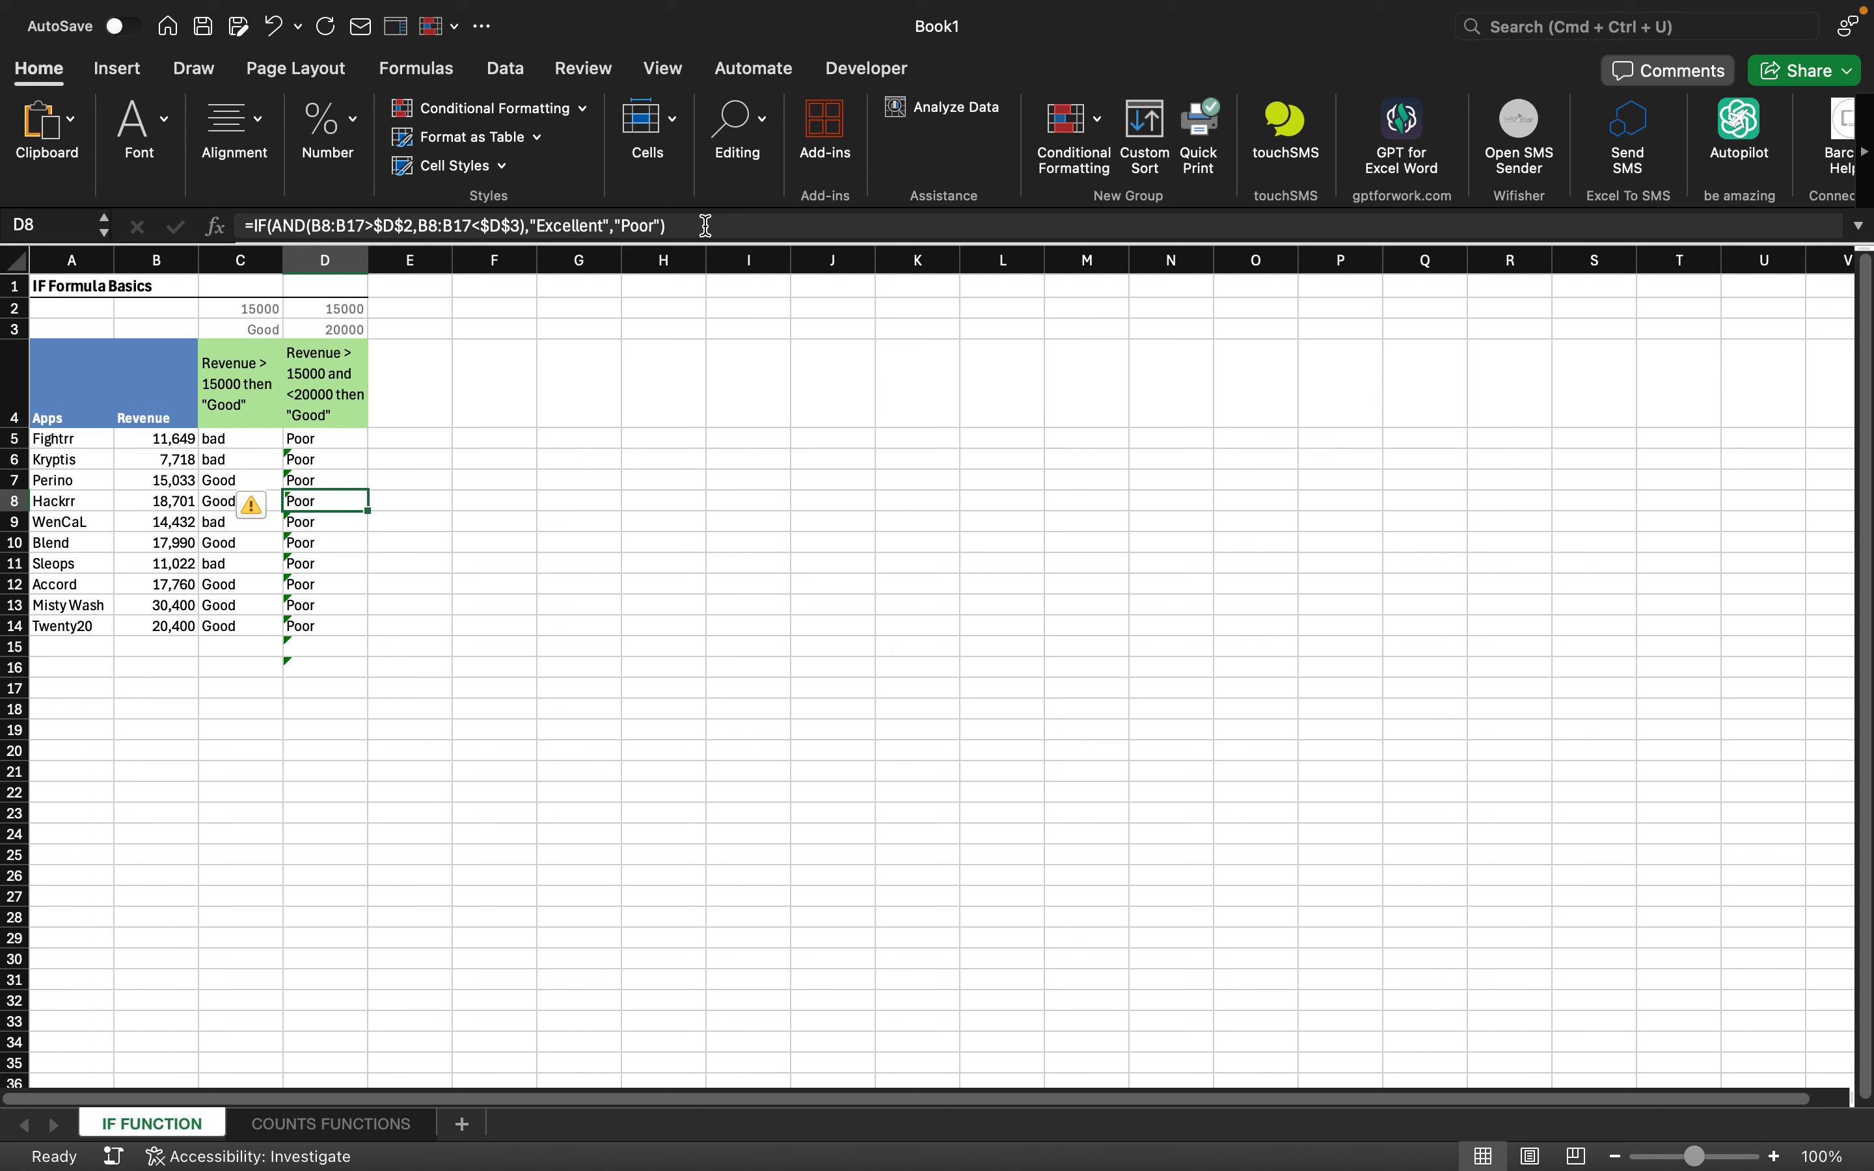
click(304, 1125)
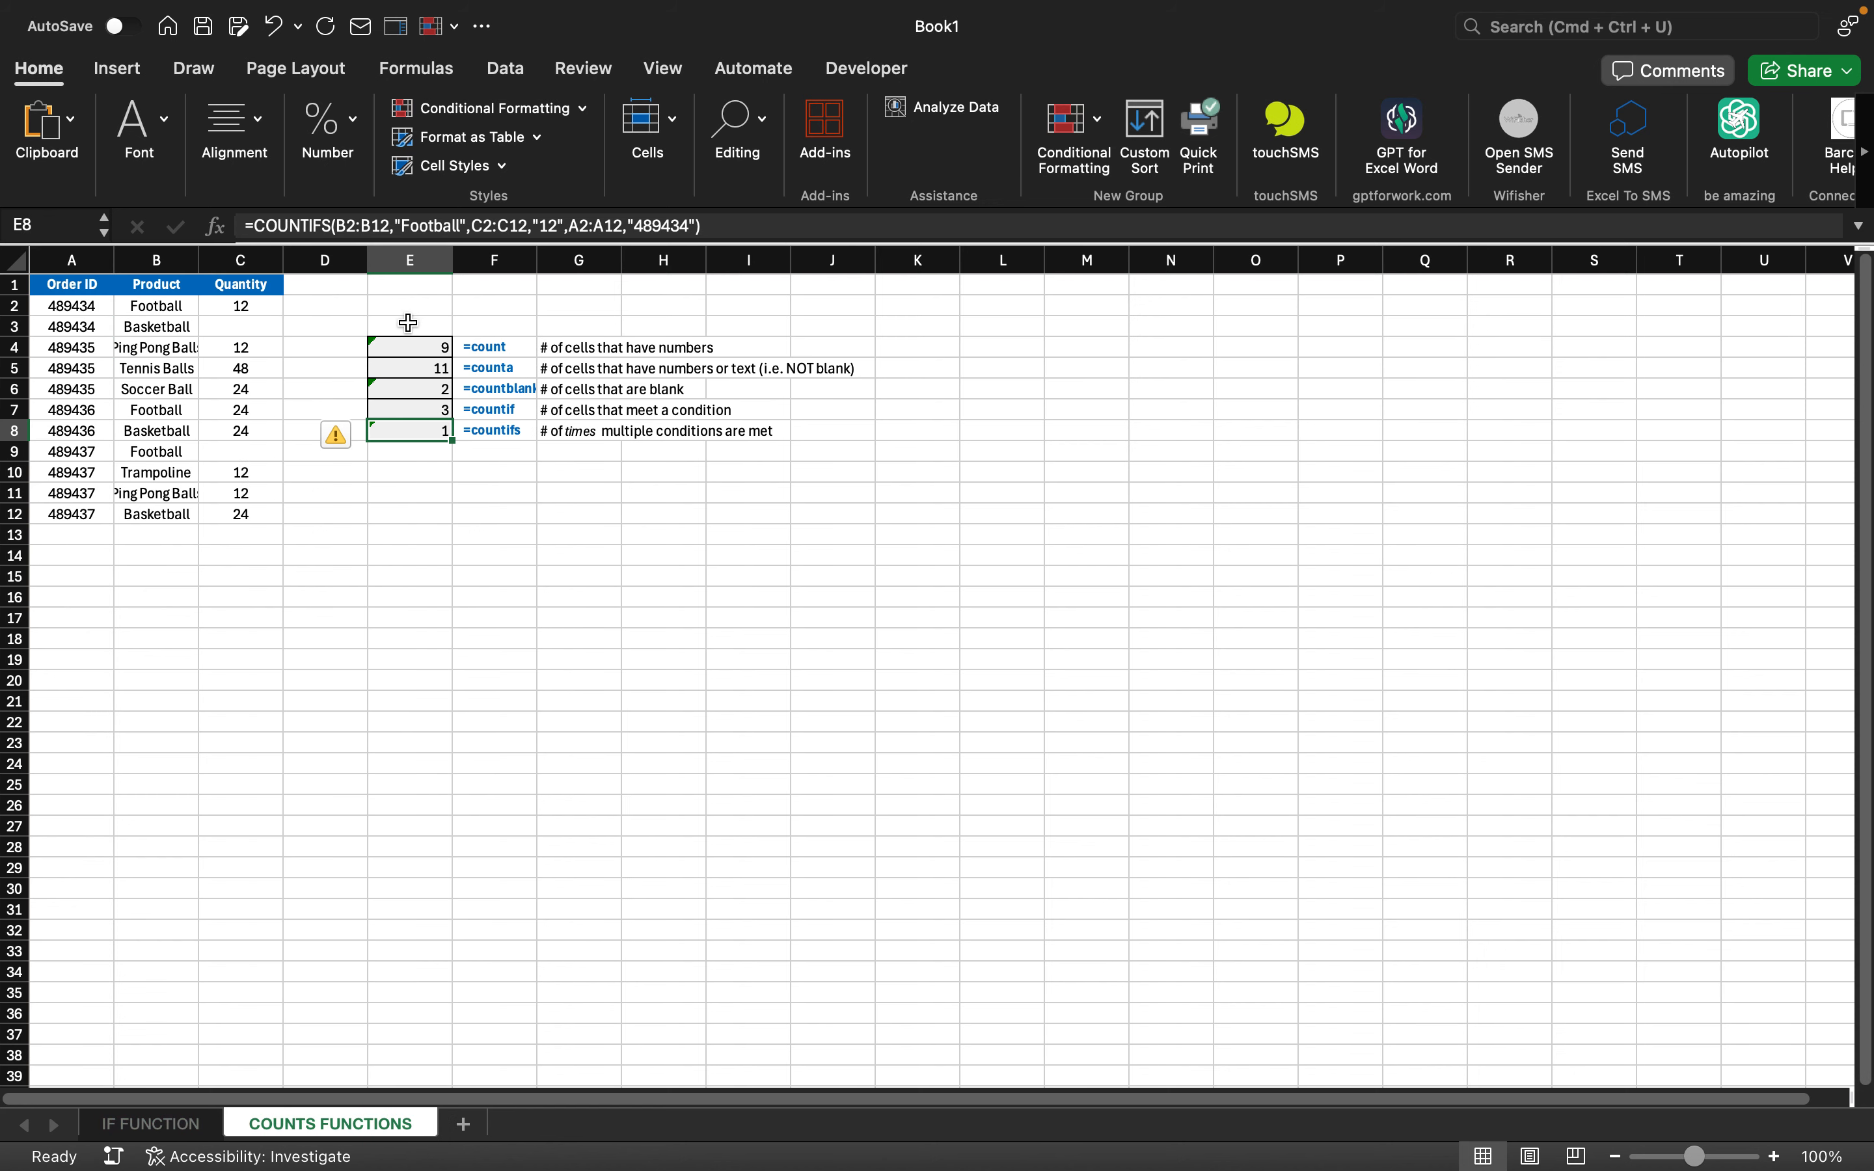
- Clear the old results in E4:E8
key(Down)
key(Down)
key(Down)
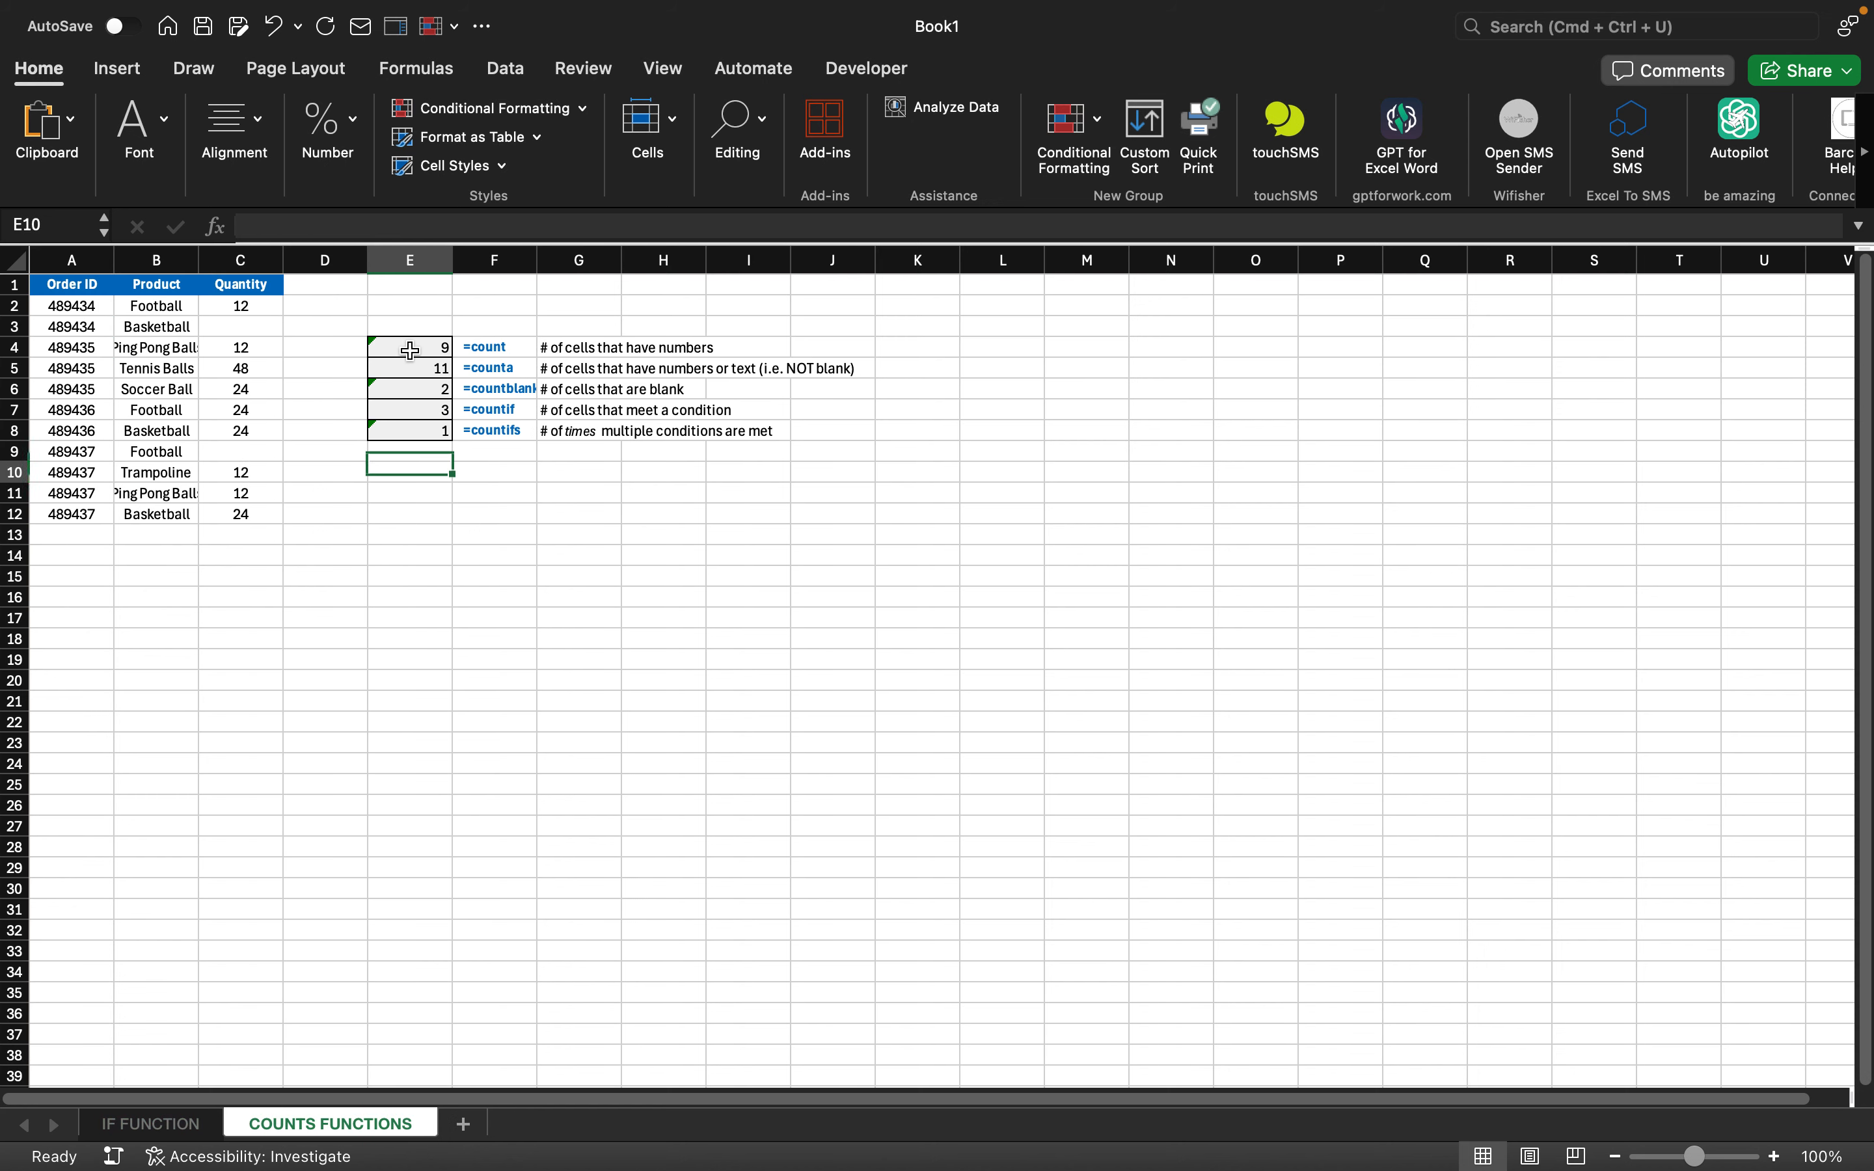
key(Up)
key(Up)
key(Up)
key(Up)
key(Up)
key(Up)
key(Up)
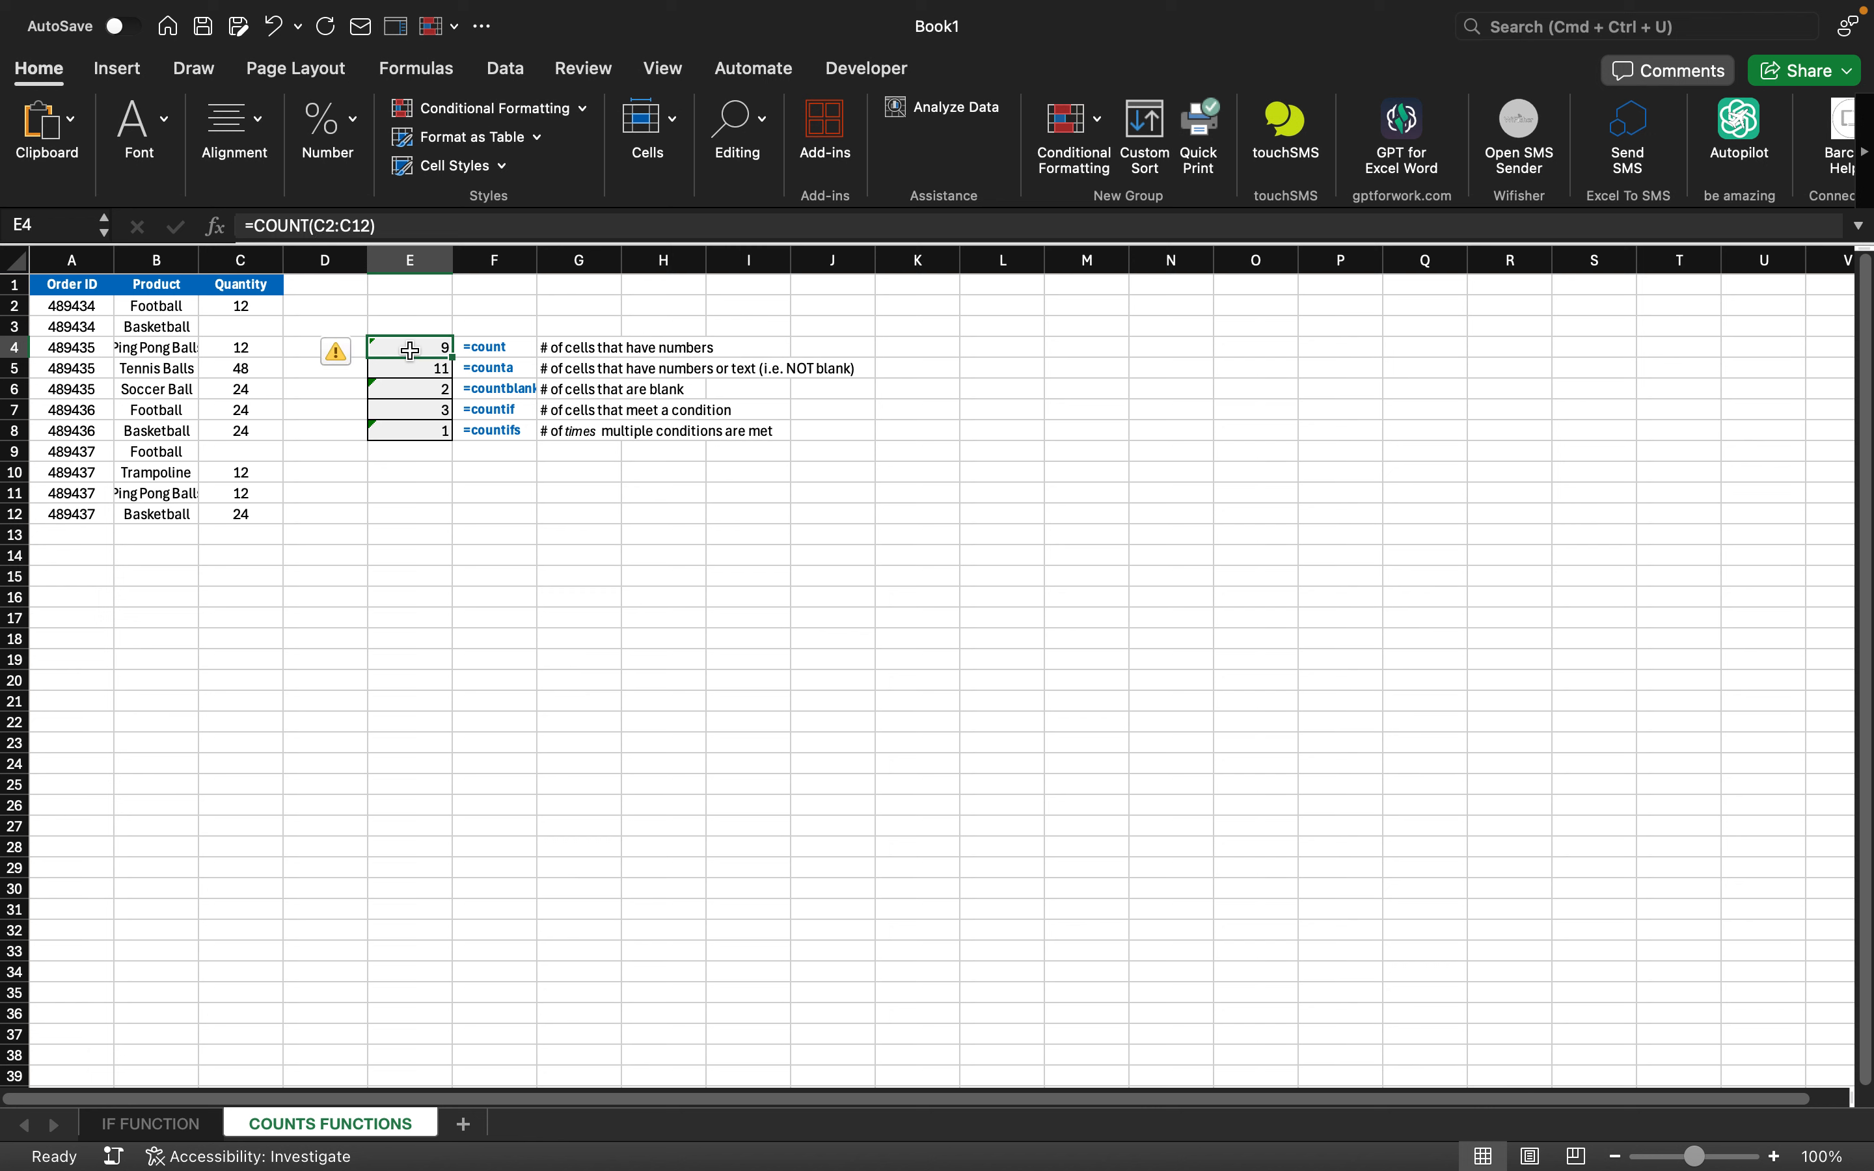
key(shift+Down)
key(shift+Down)
key(shift+Down)
key(shift+Down)
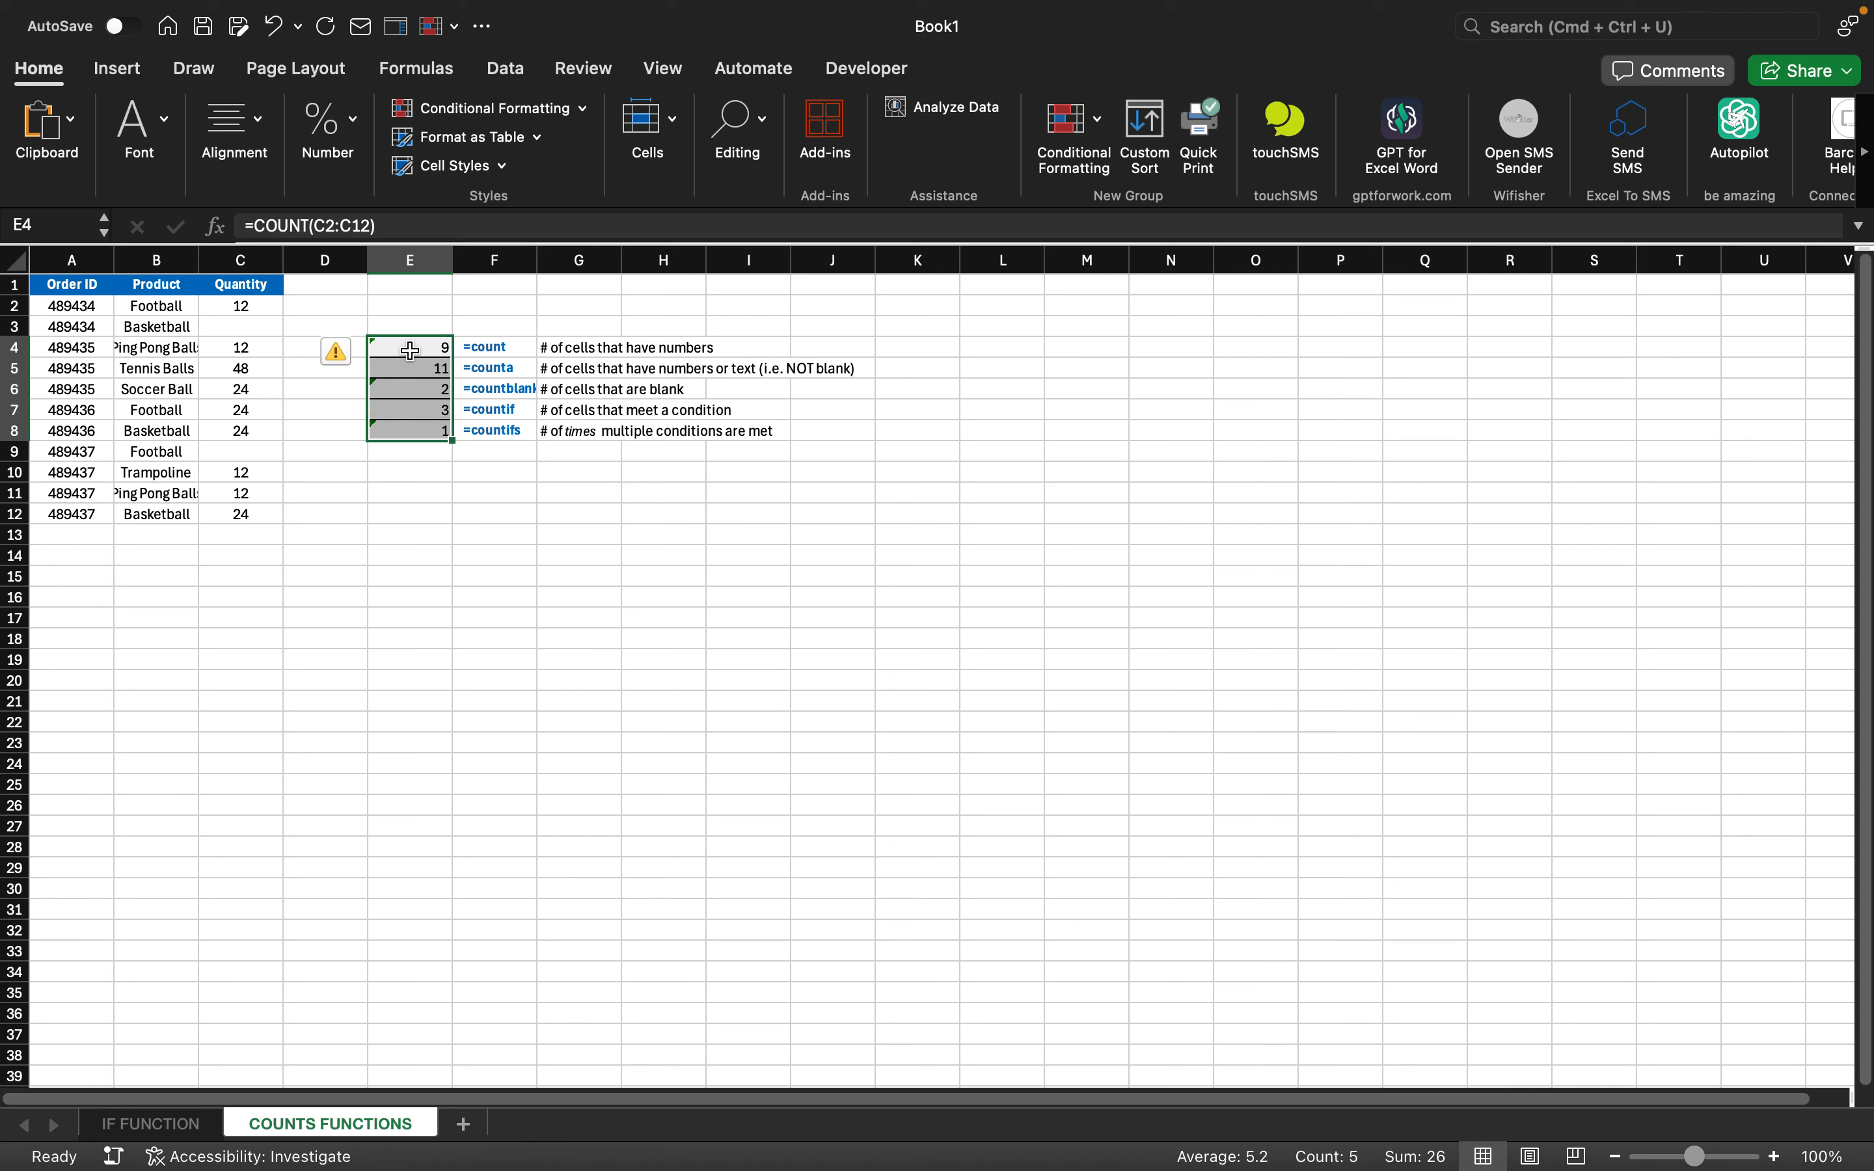
key(Delete)
- Enter =COUNT(C2:C12) in E4, returning 9
click(410, 353)
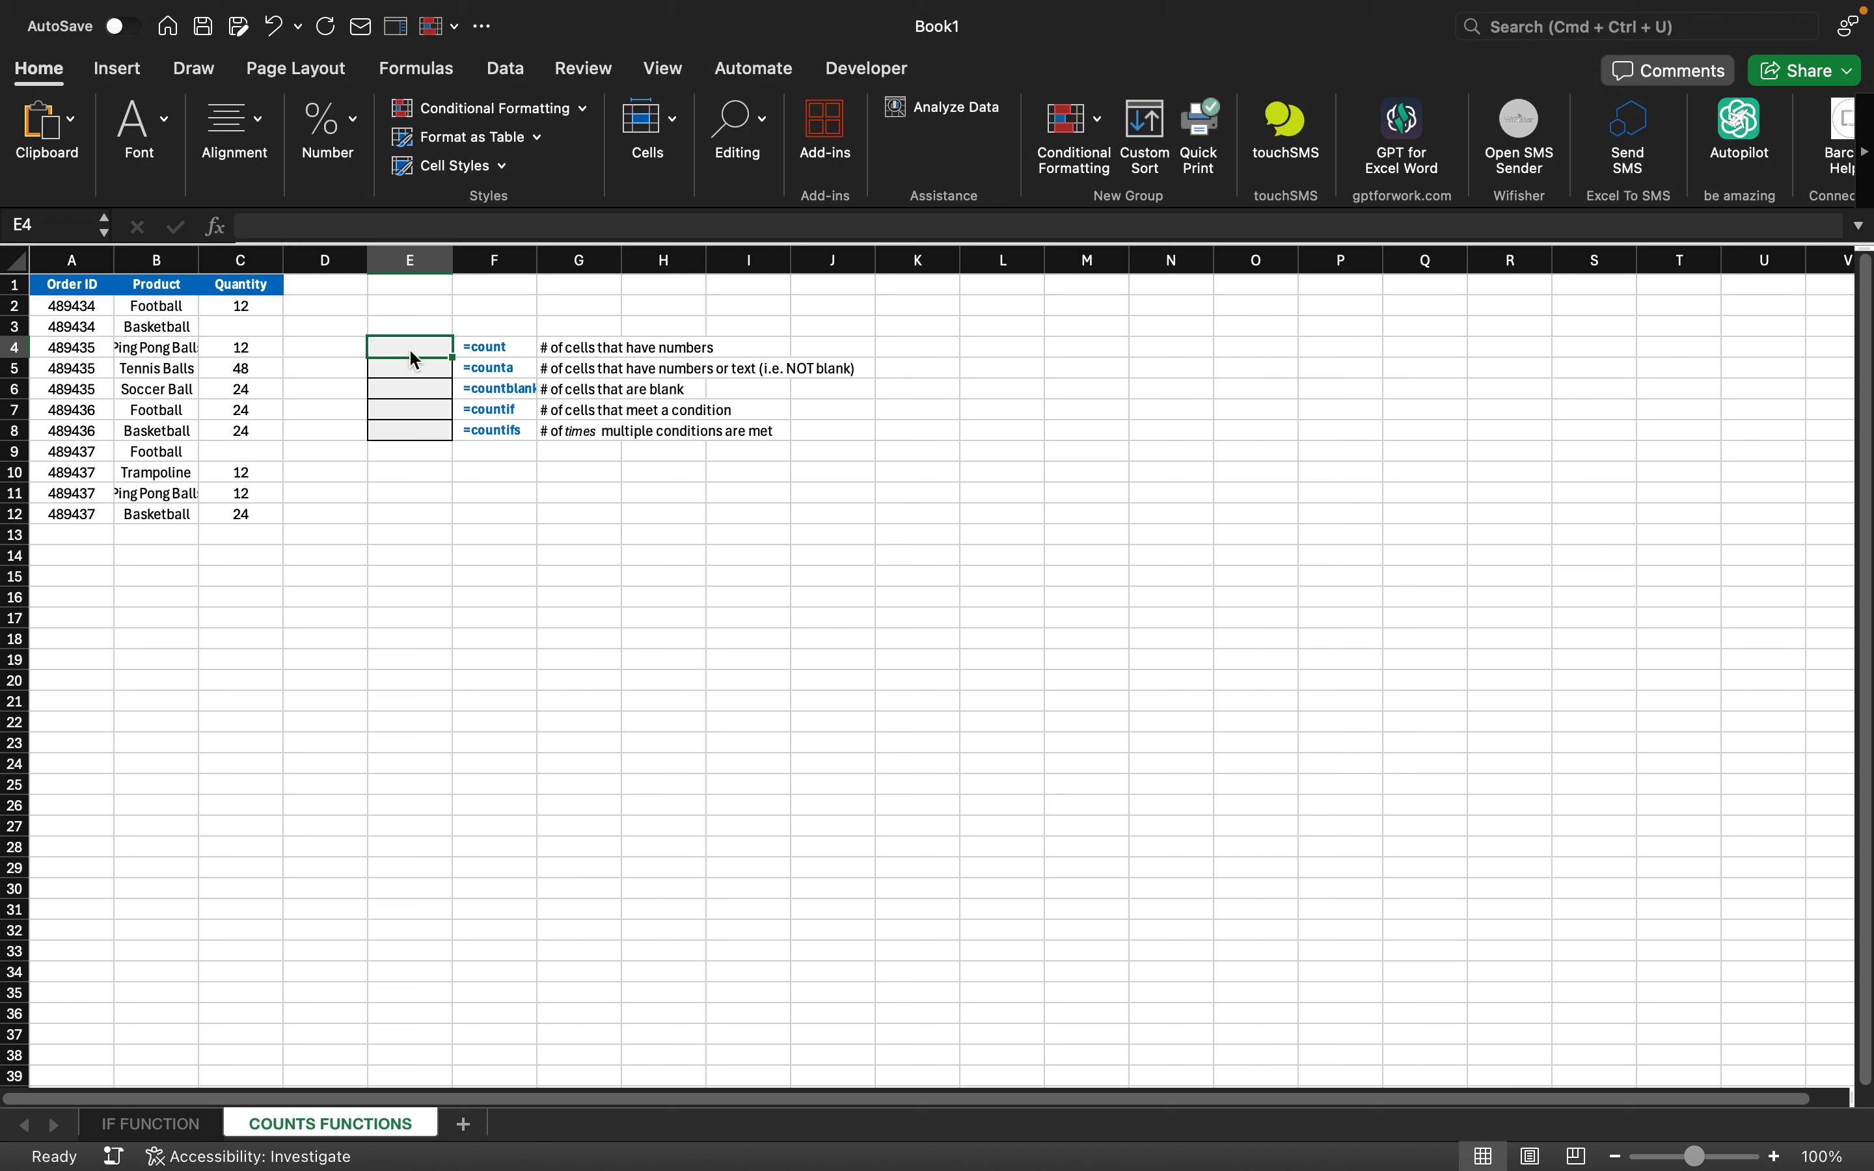
text(=count)
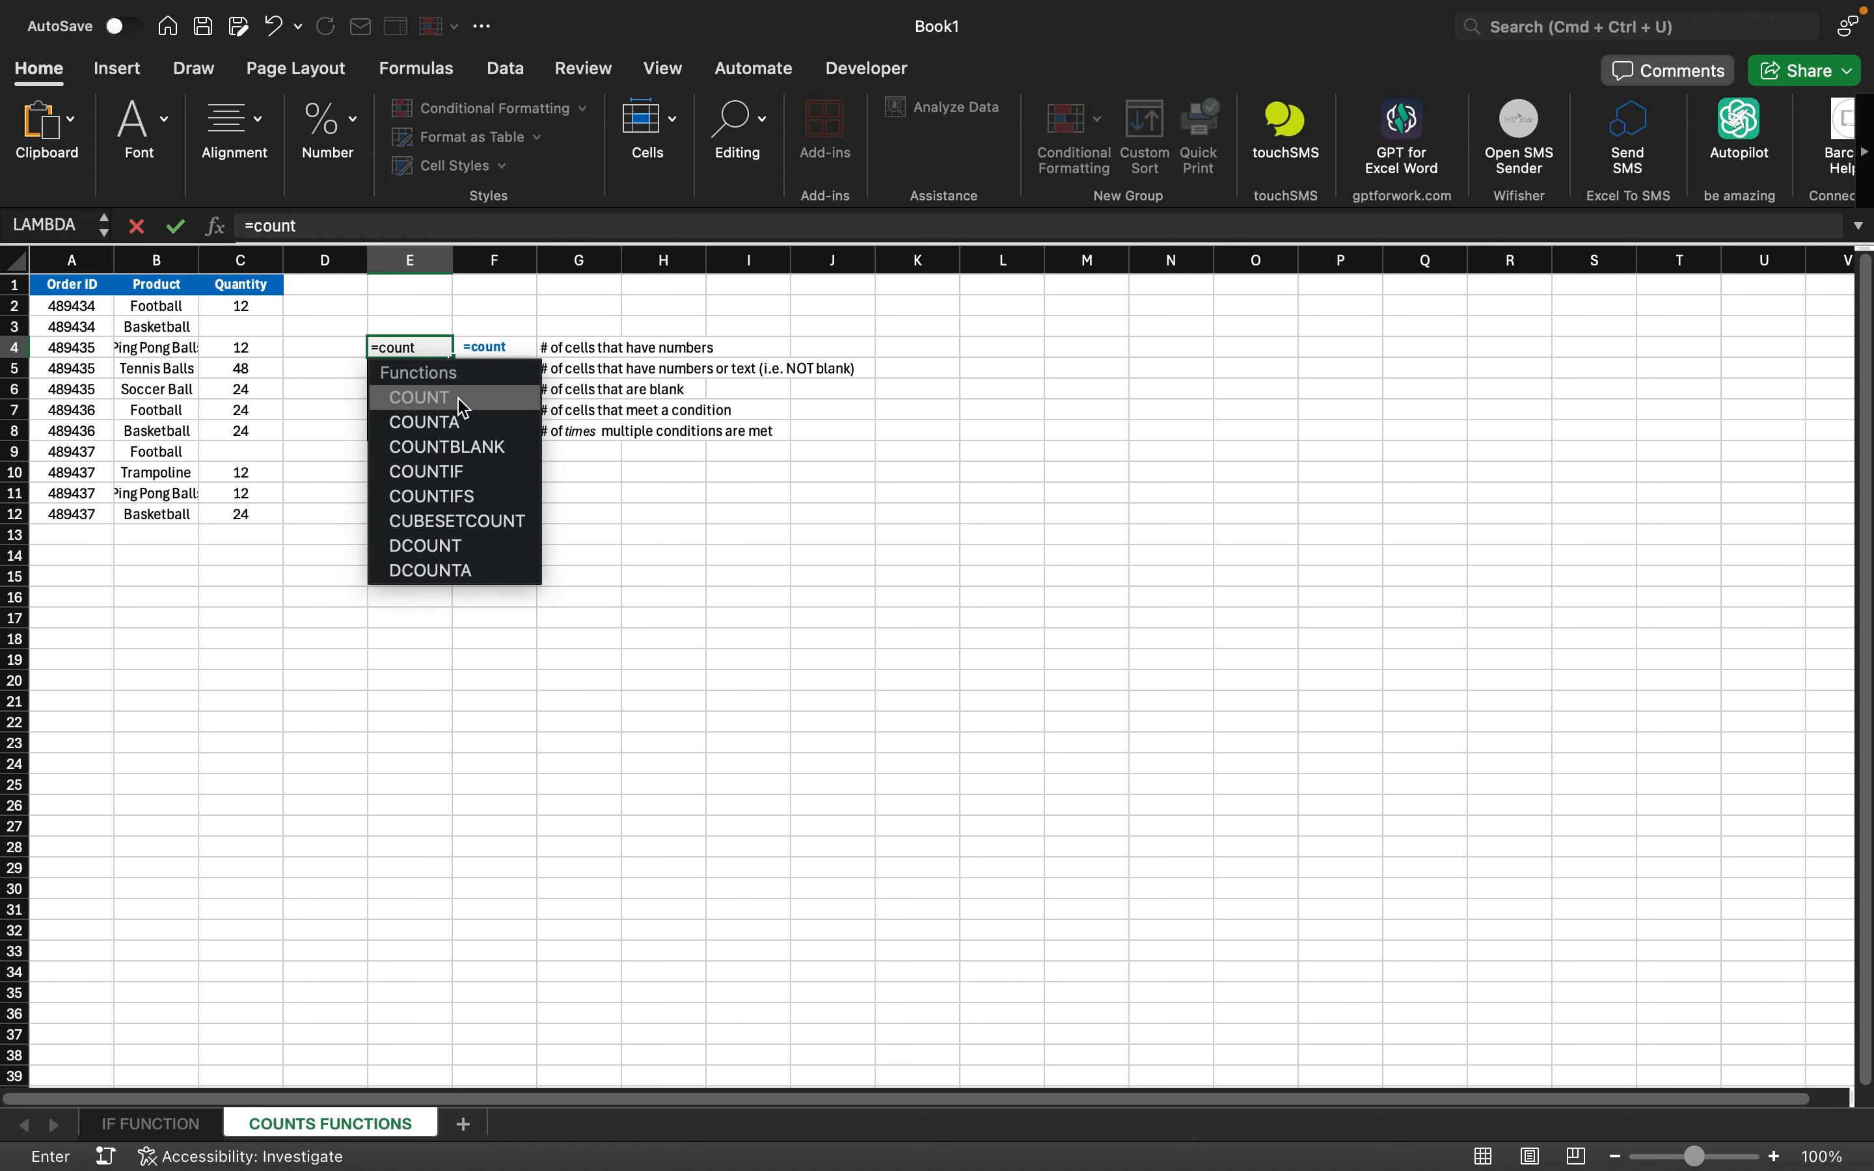
double_click(456, 397)
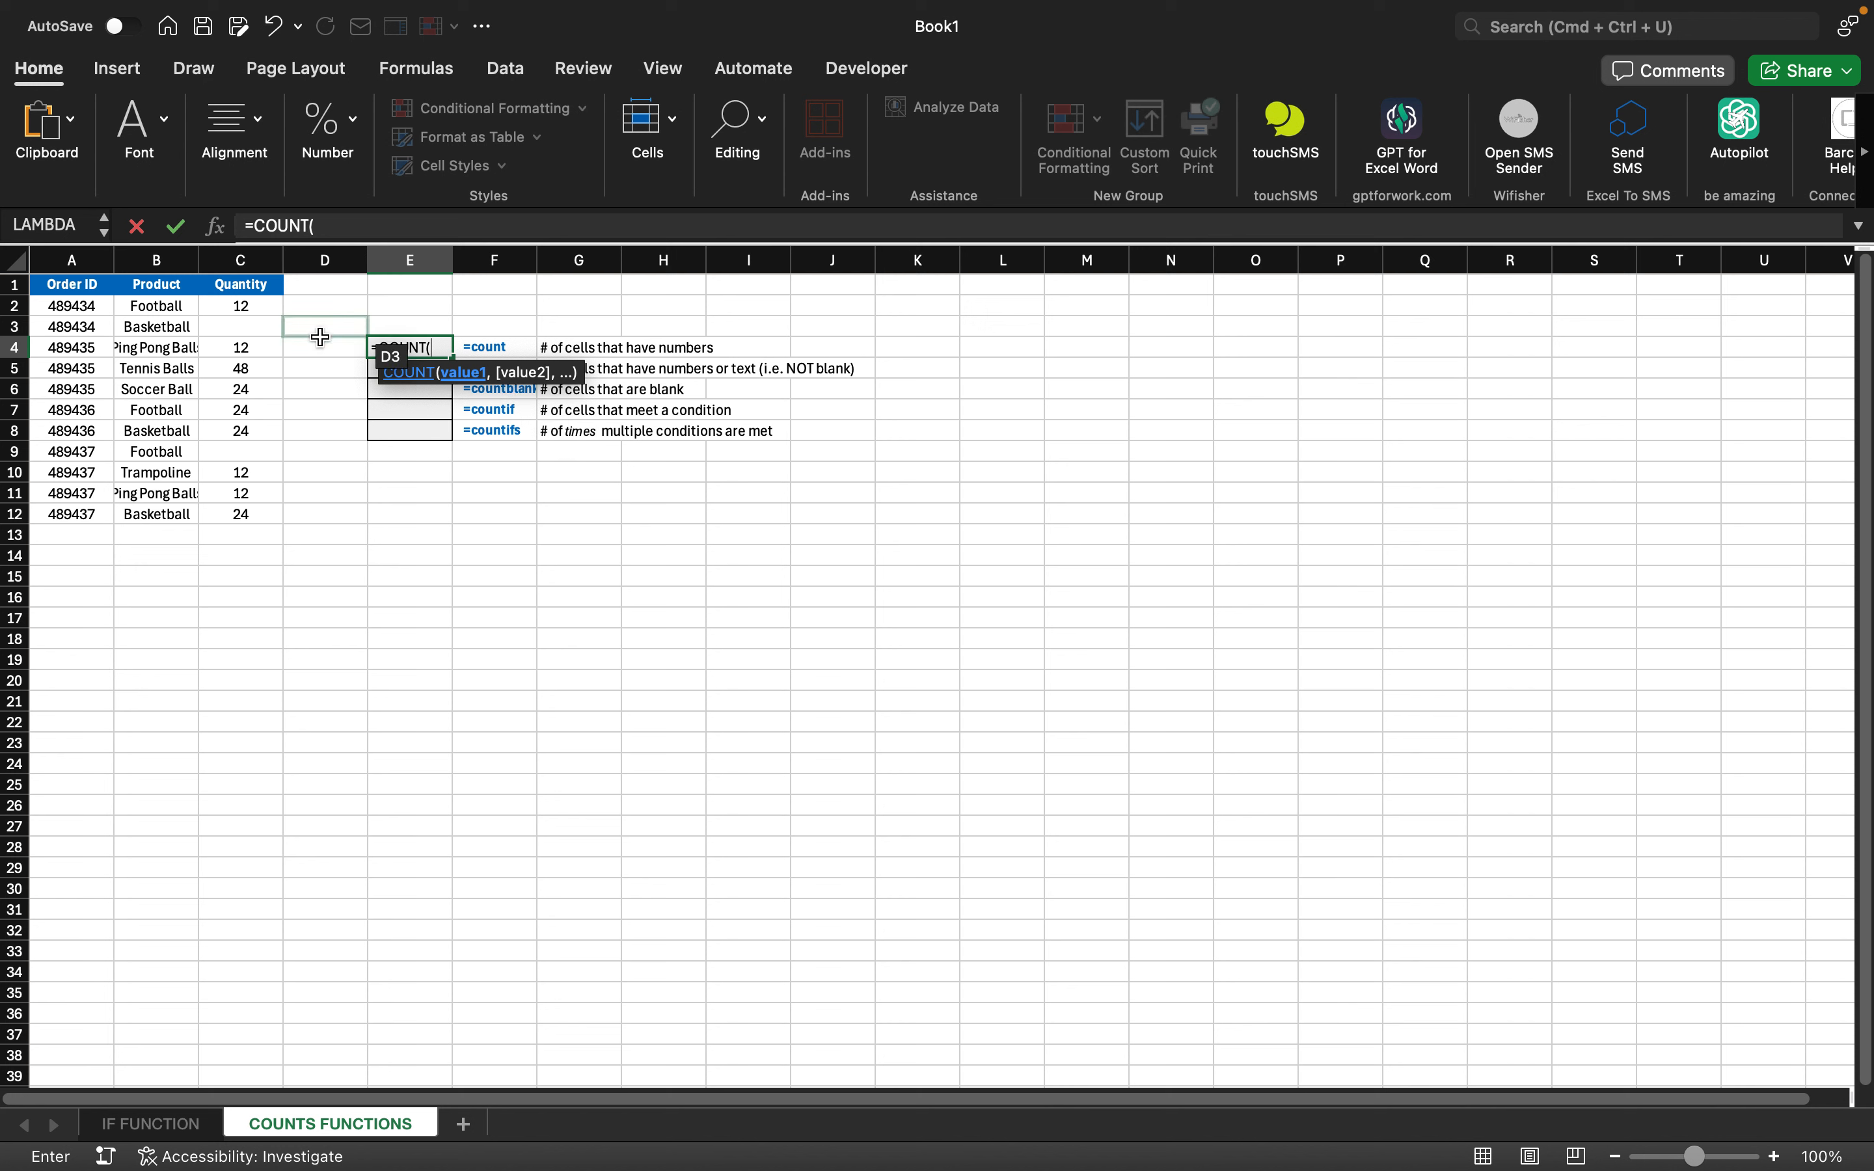
click(256, 309)
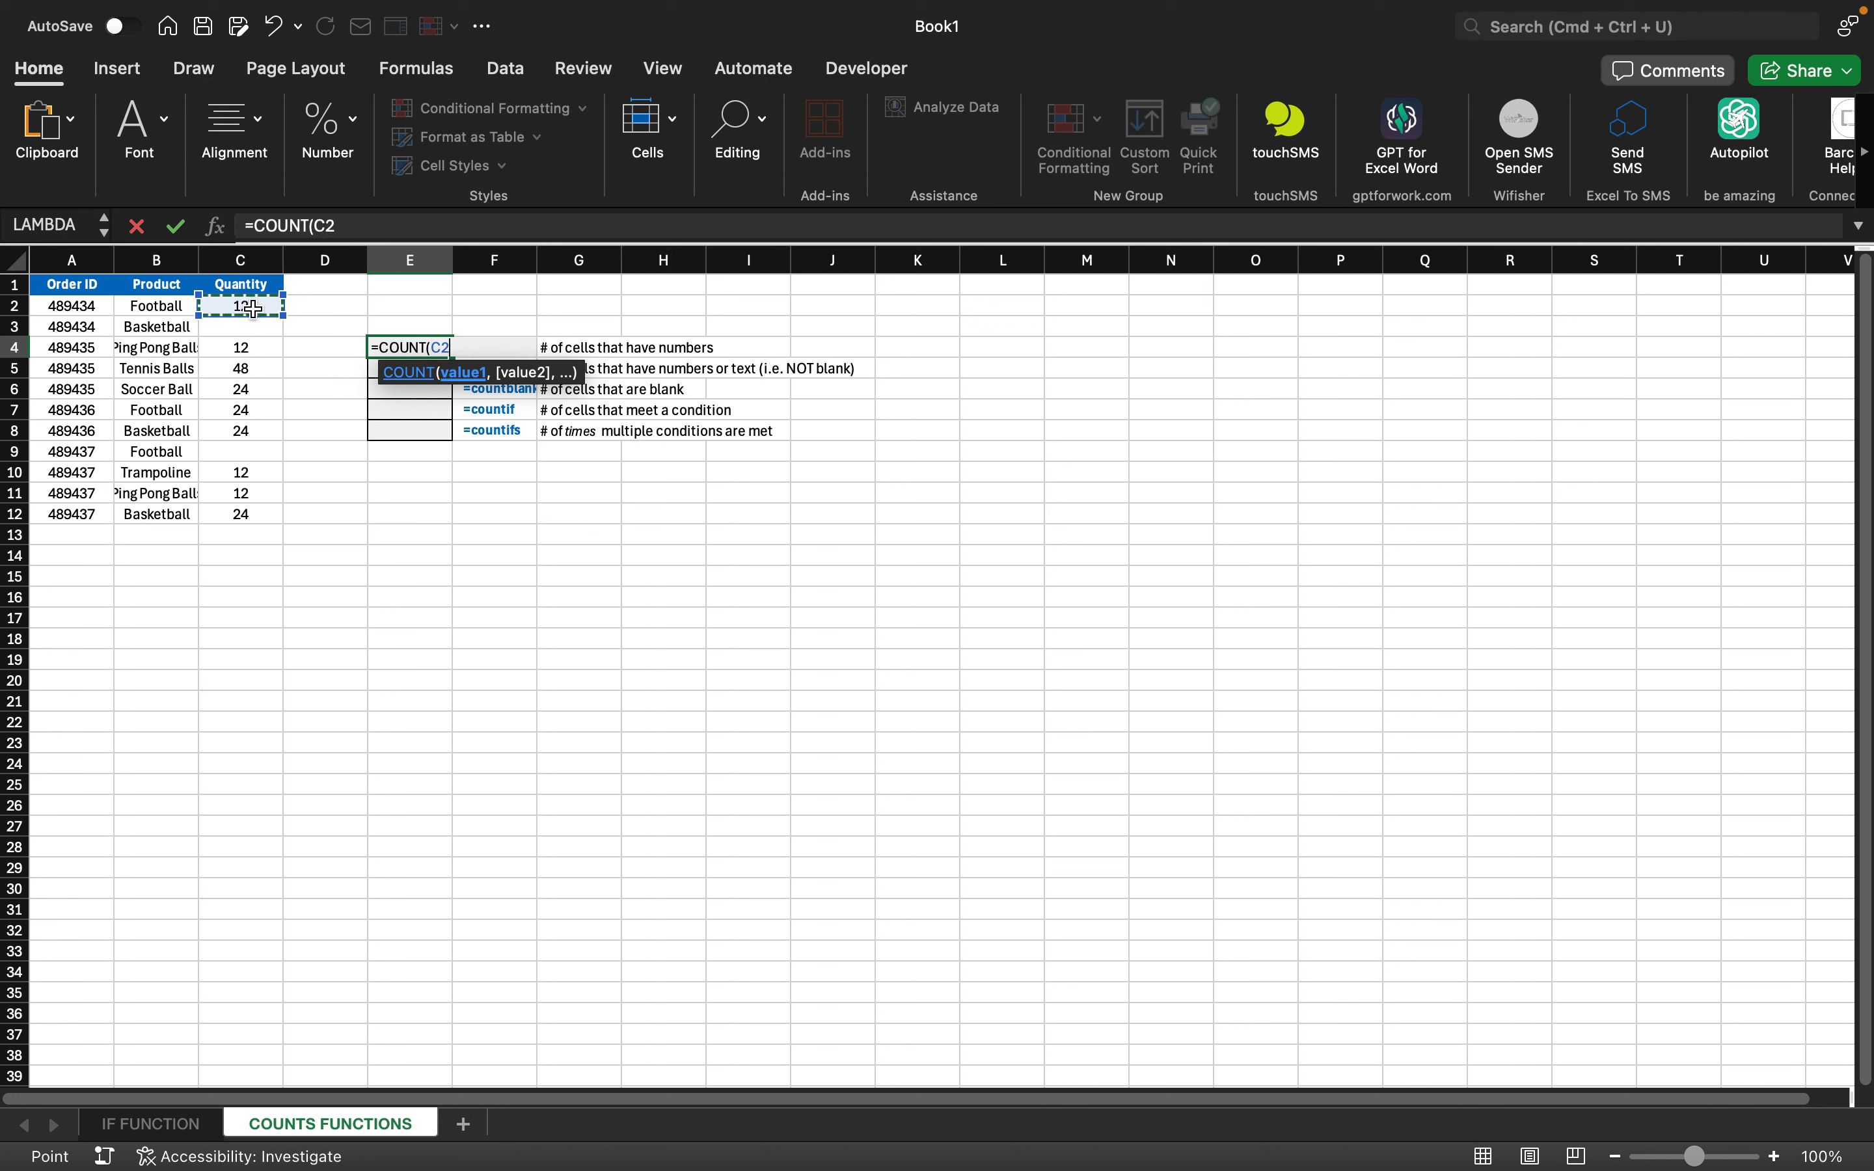
key(shift+Down)
key(shift+Down)
key(shift+Down)
key(shift+Down)
key(shift+Down)
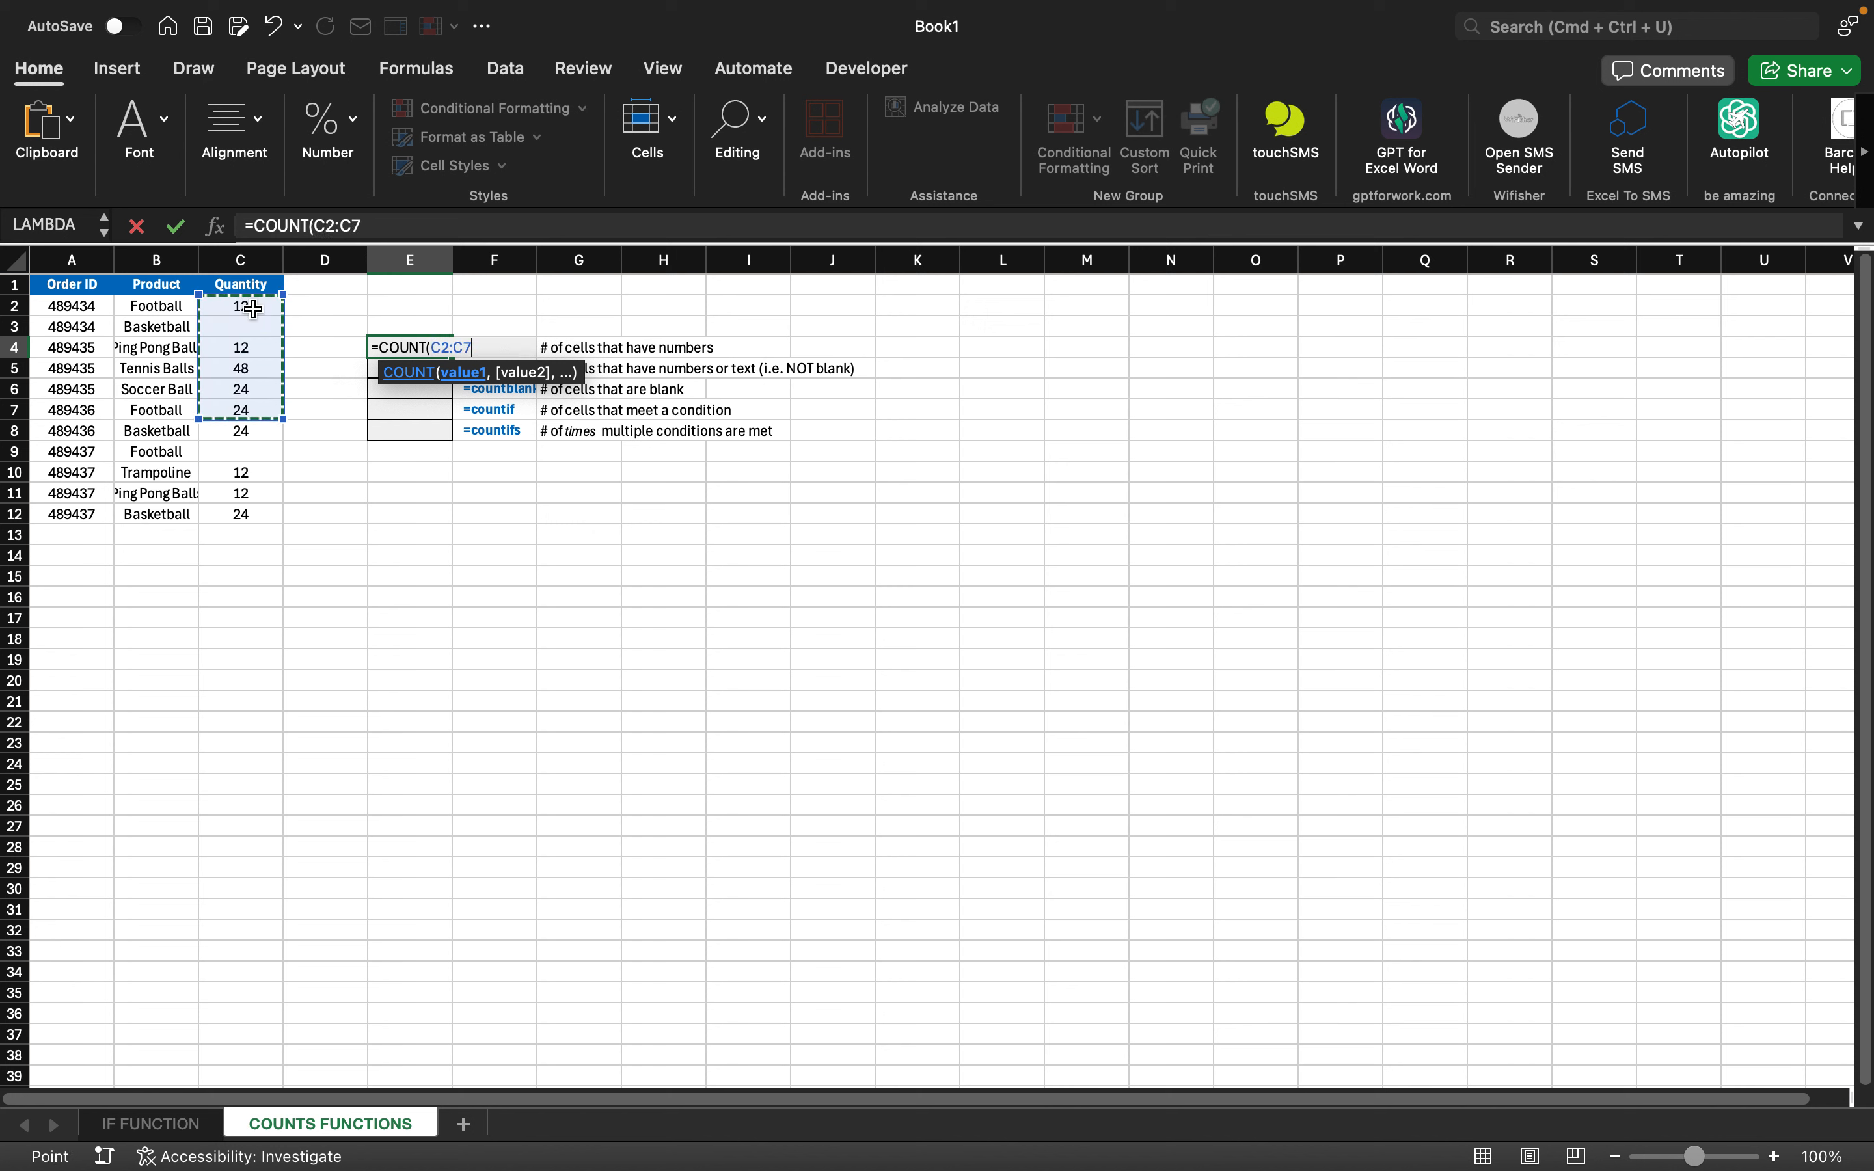
key(shift+Down)
key(shift+Down)
key(shift+Down)
key(shift+Down)
key(shift+Down)
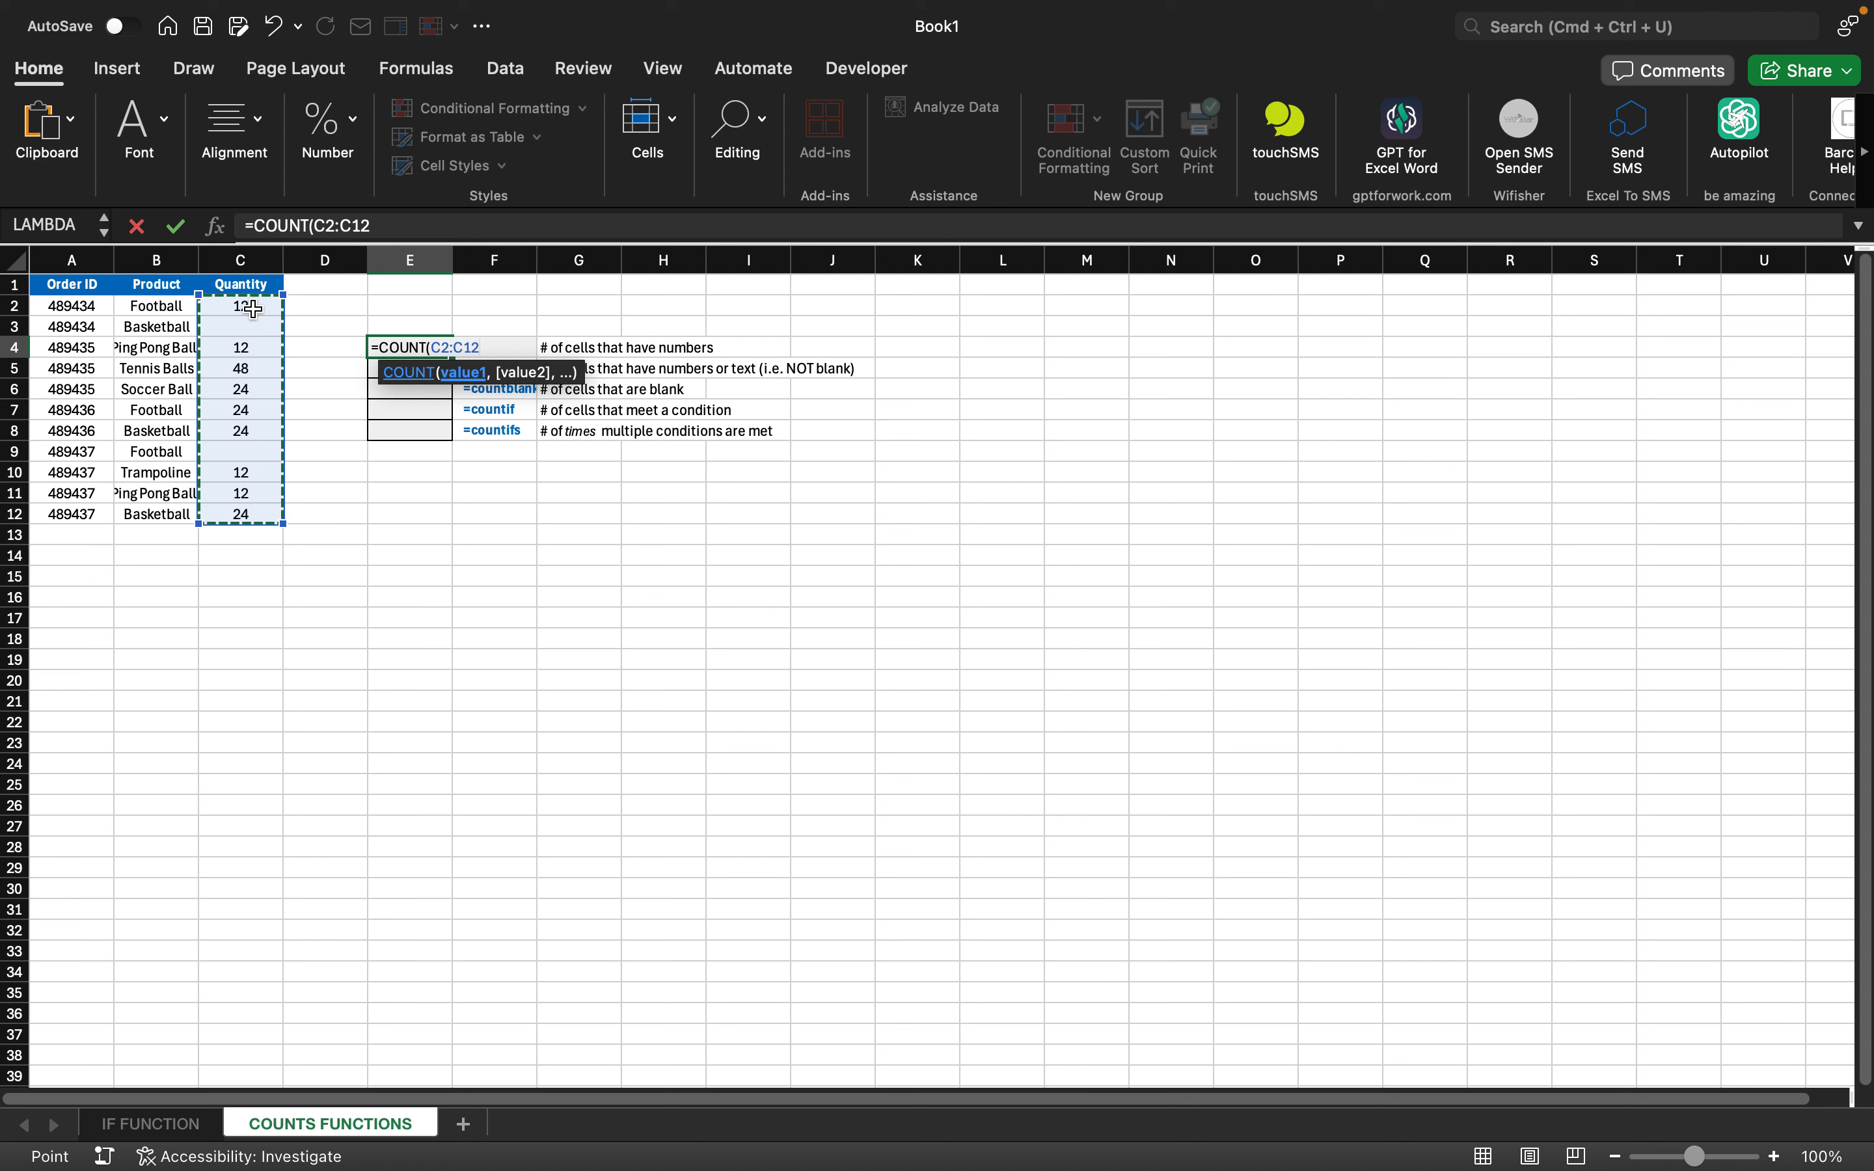
text())
key(Return)
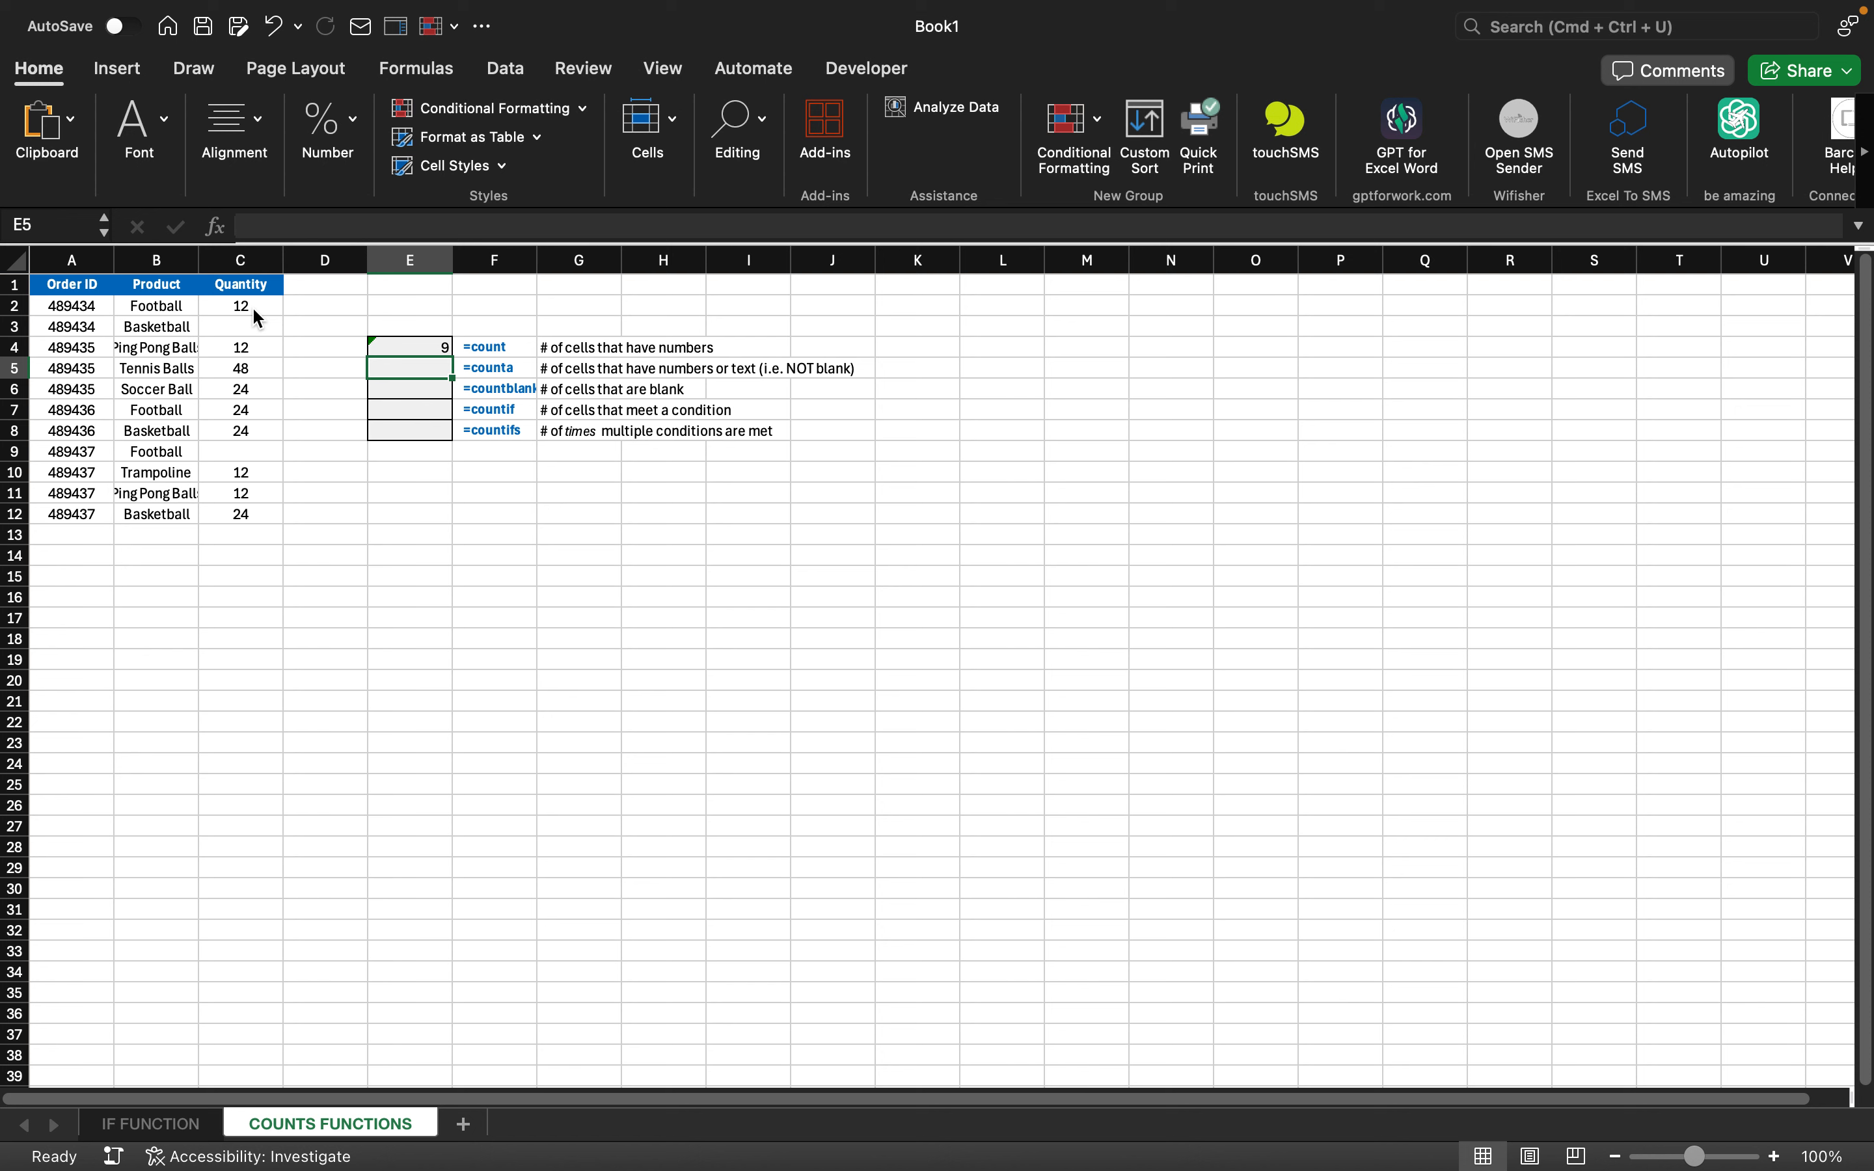
- Enter =COUNTA(B2:B12) in E5 to count the 11 products
text(=)
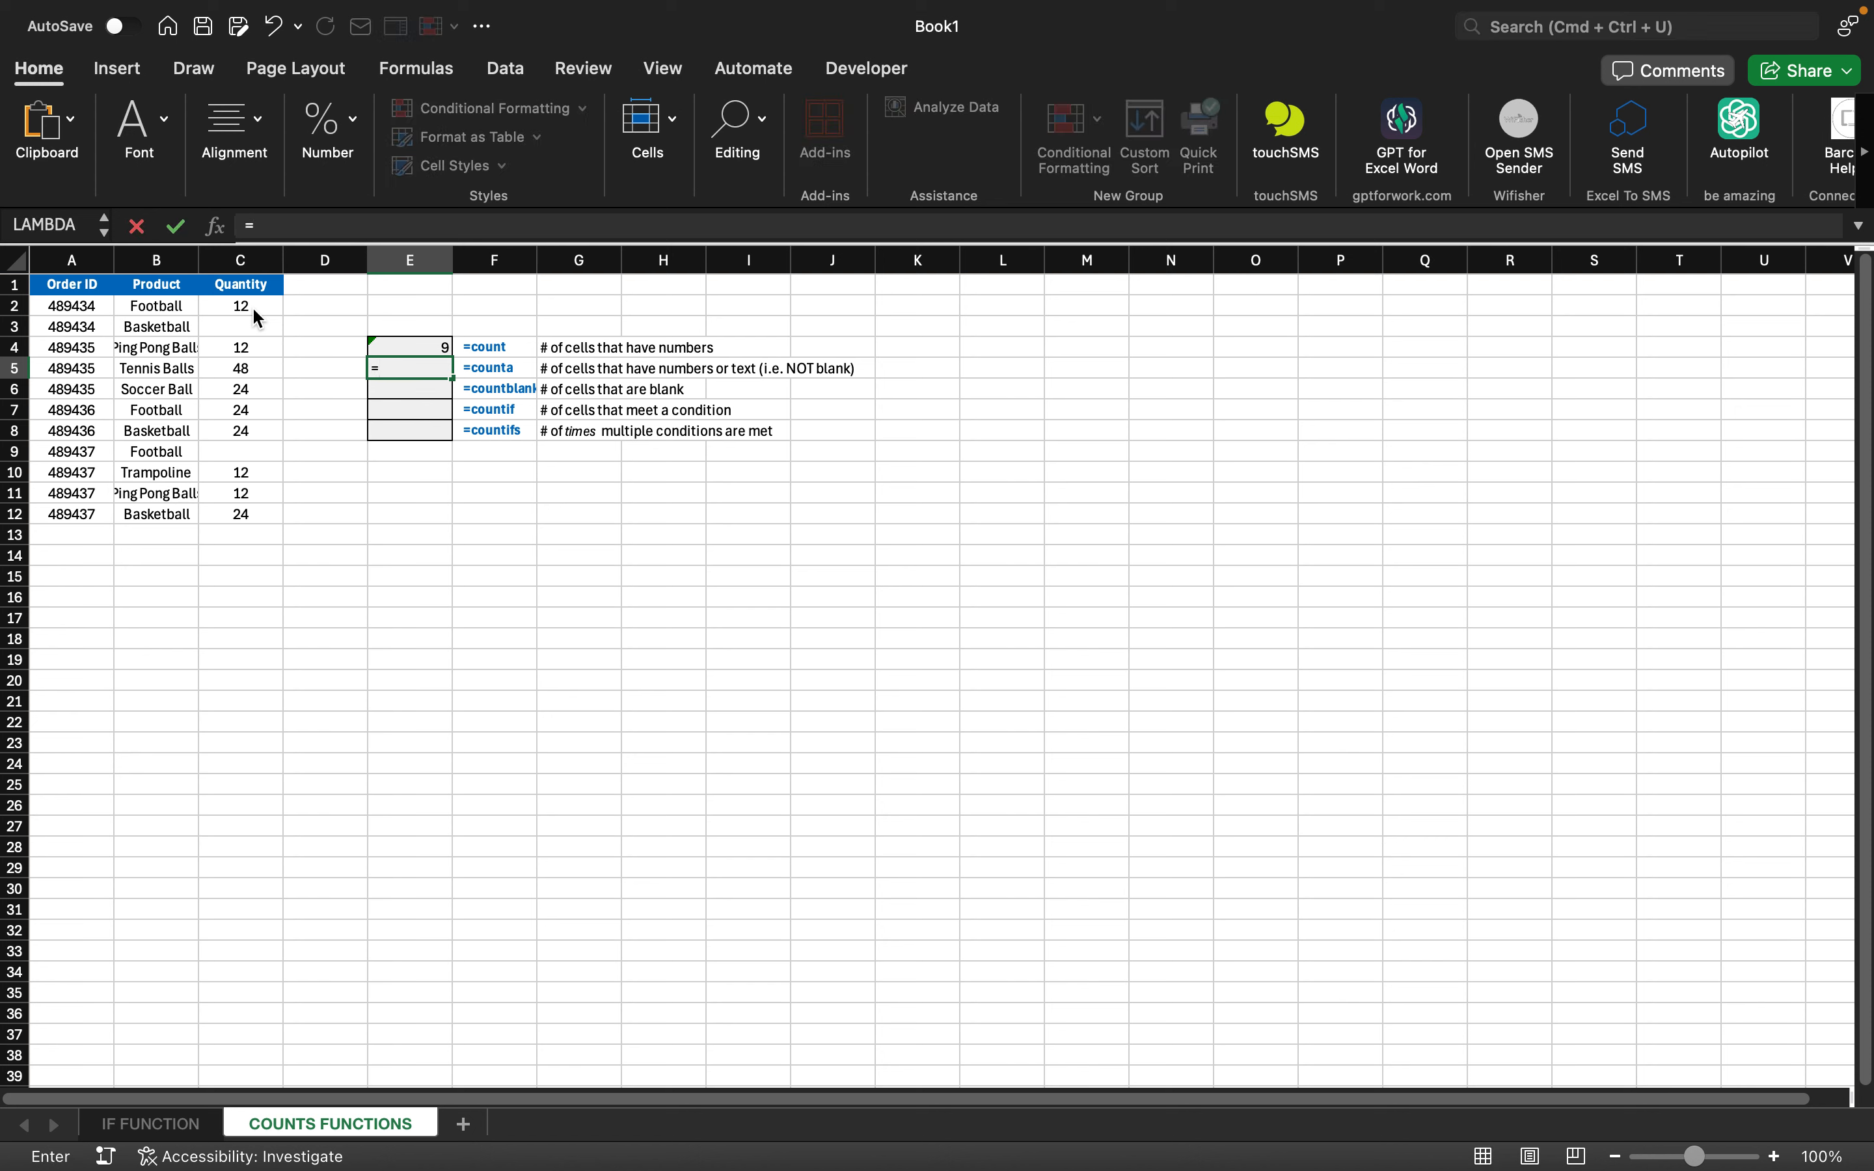
text(count)
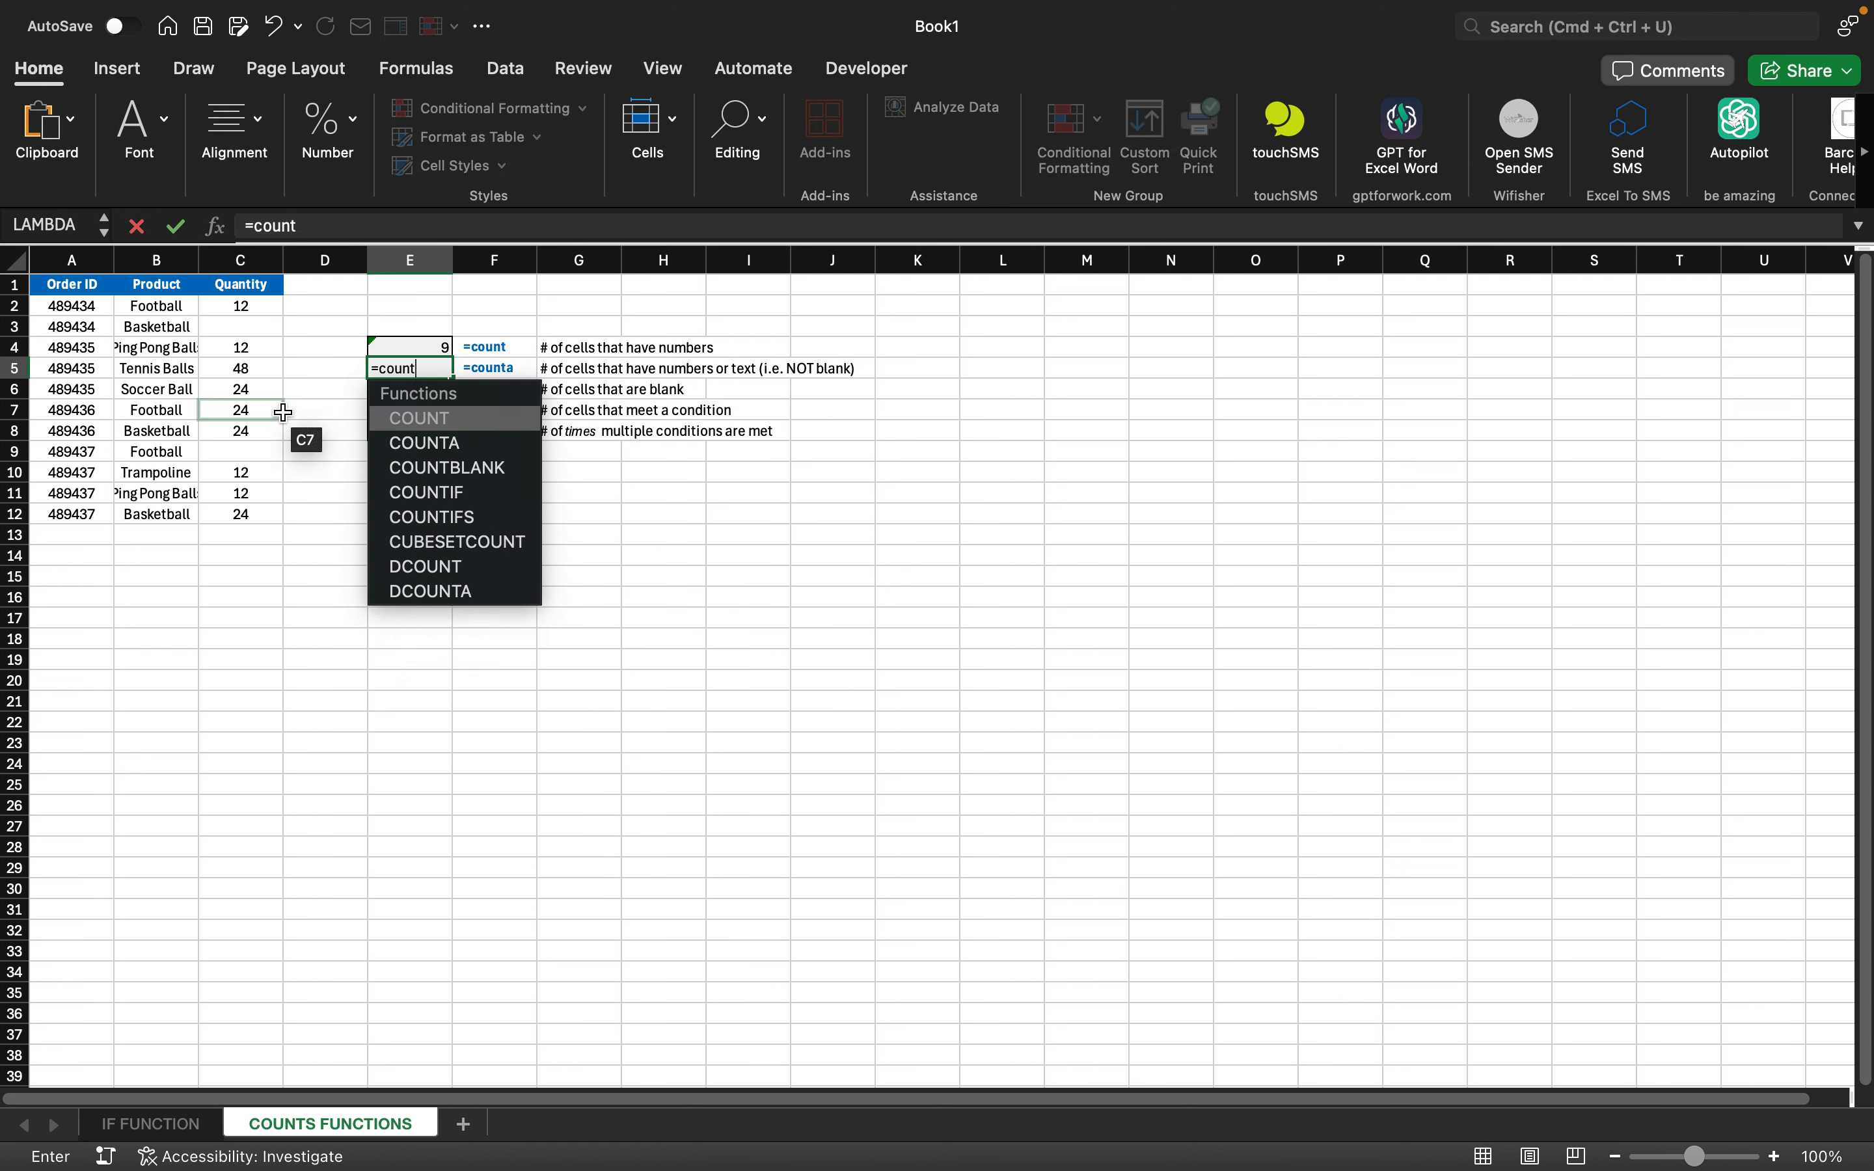
double_click(437, 441)
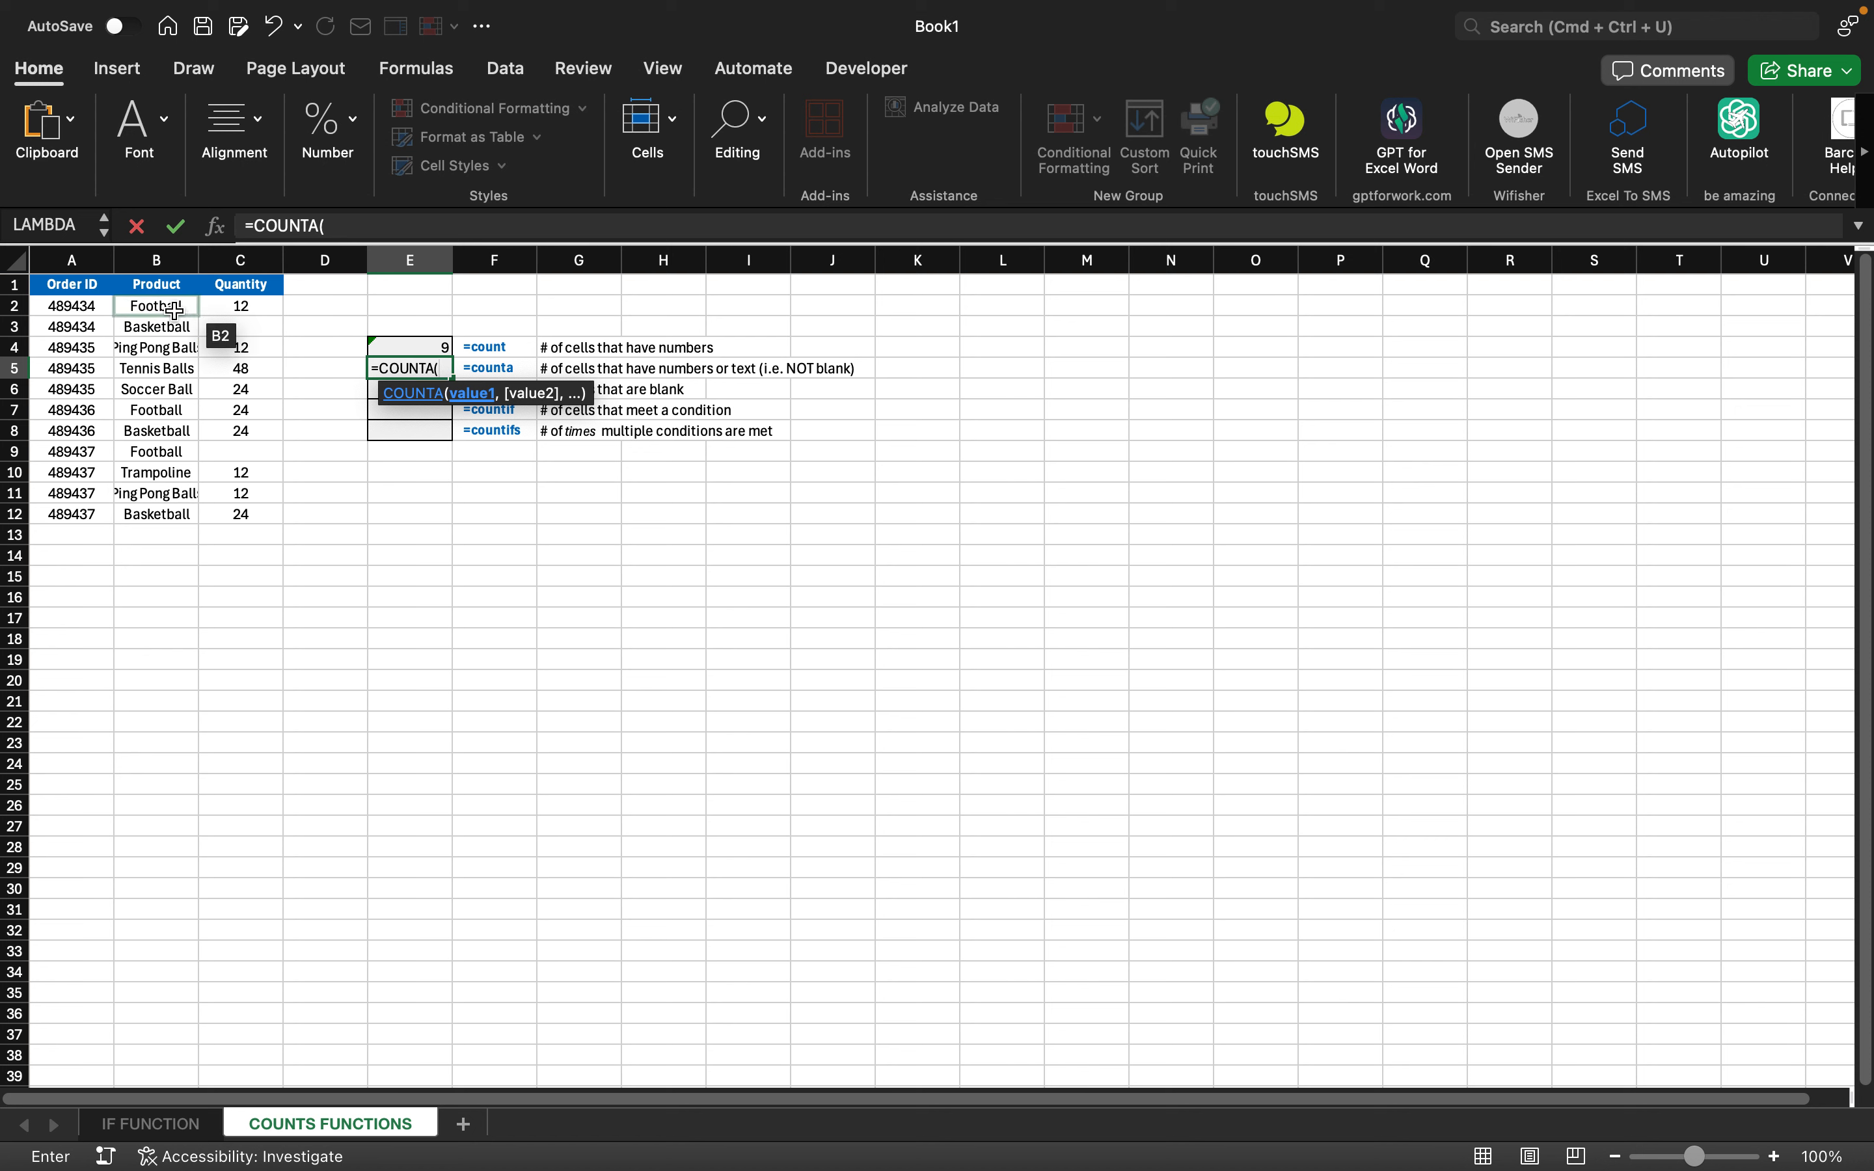
drag(175, 309, 176, 509)
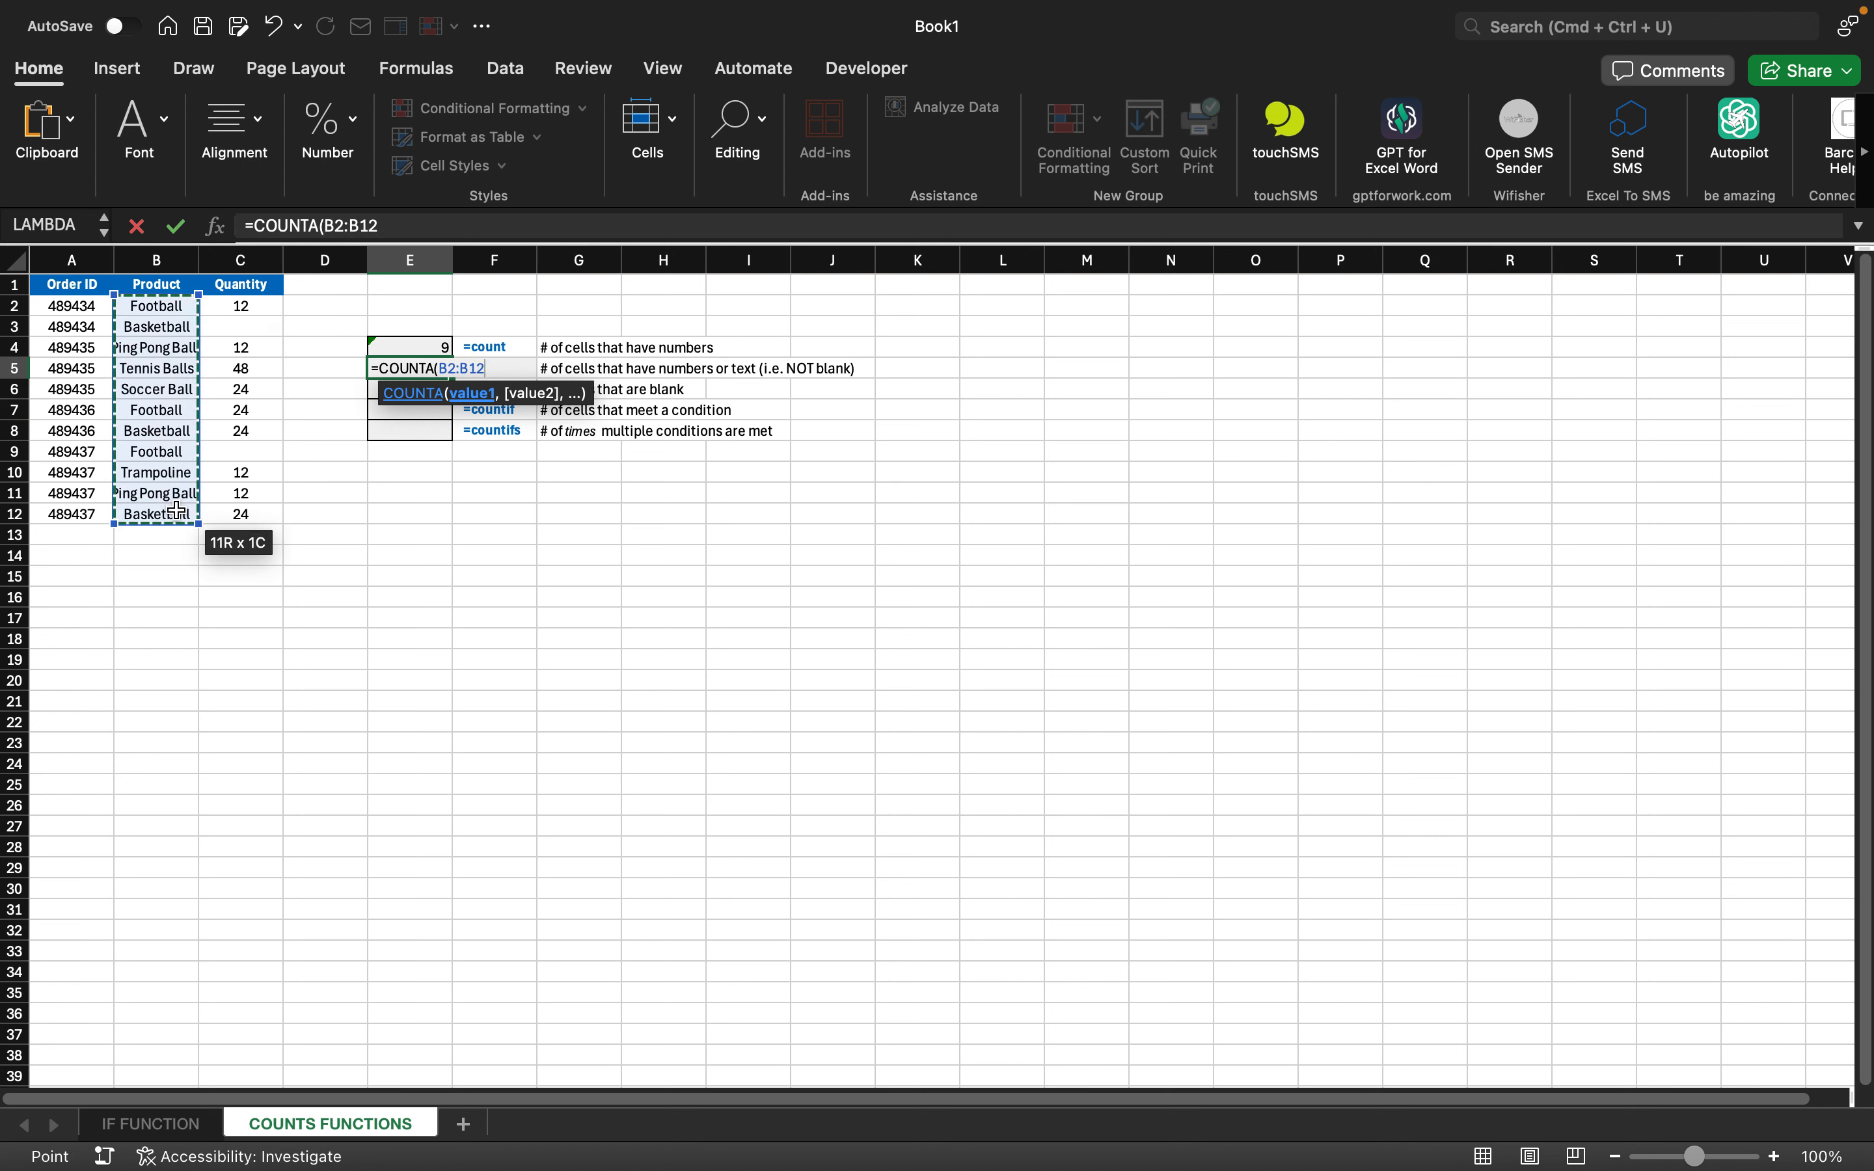
key(Return)
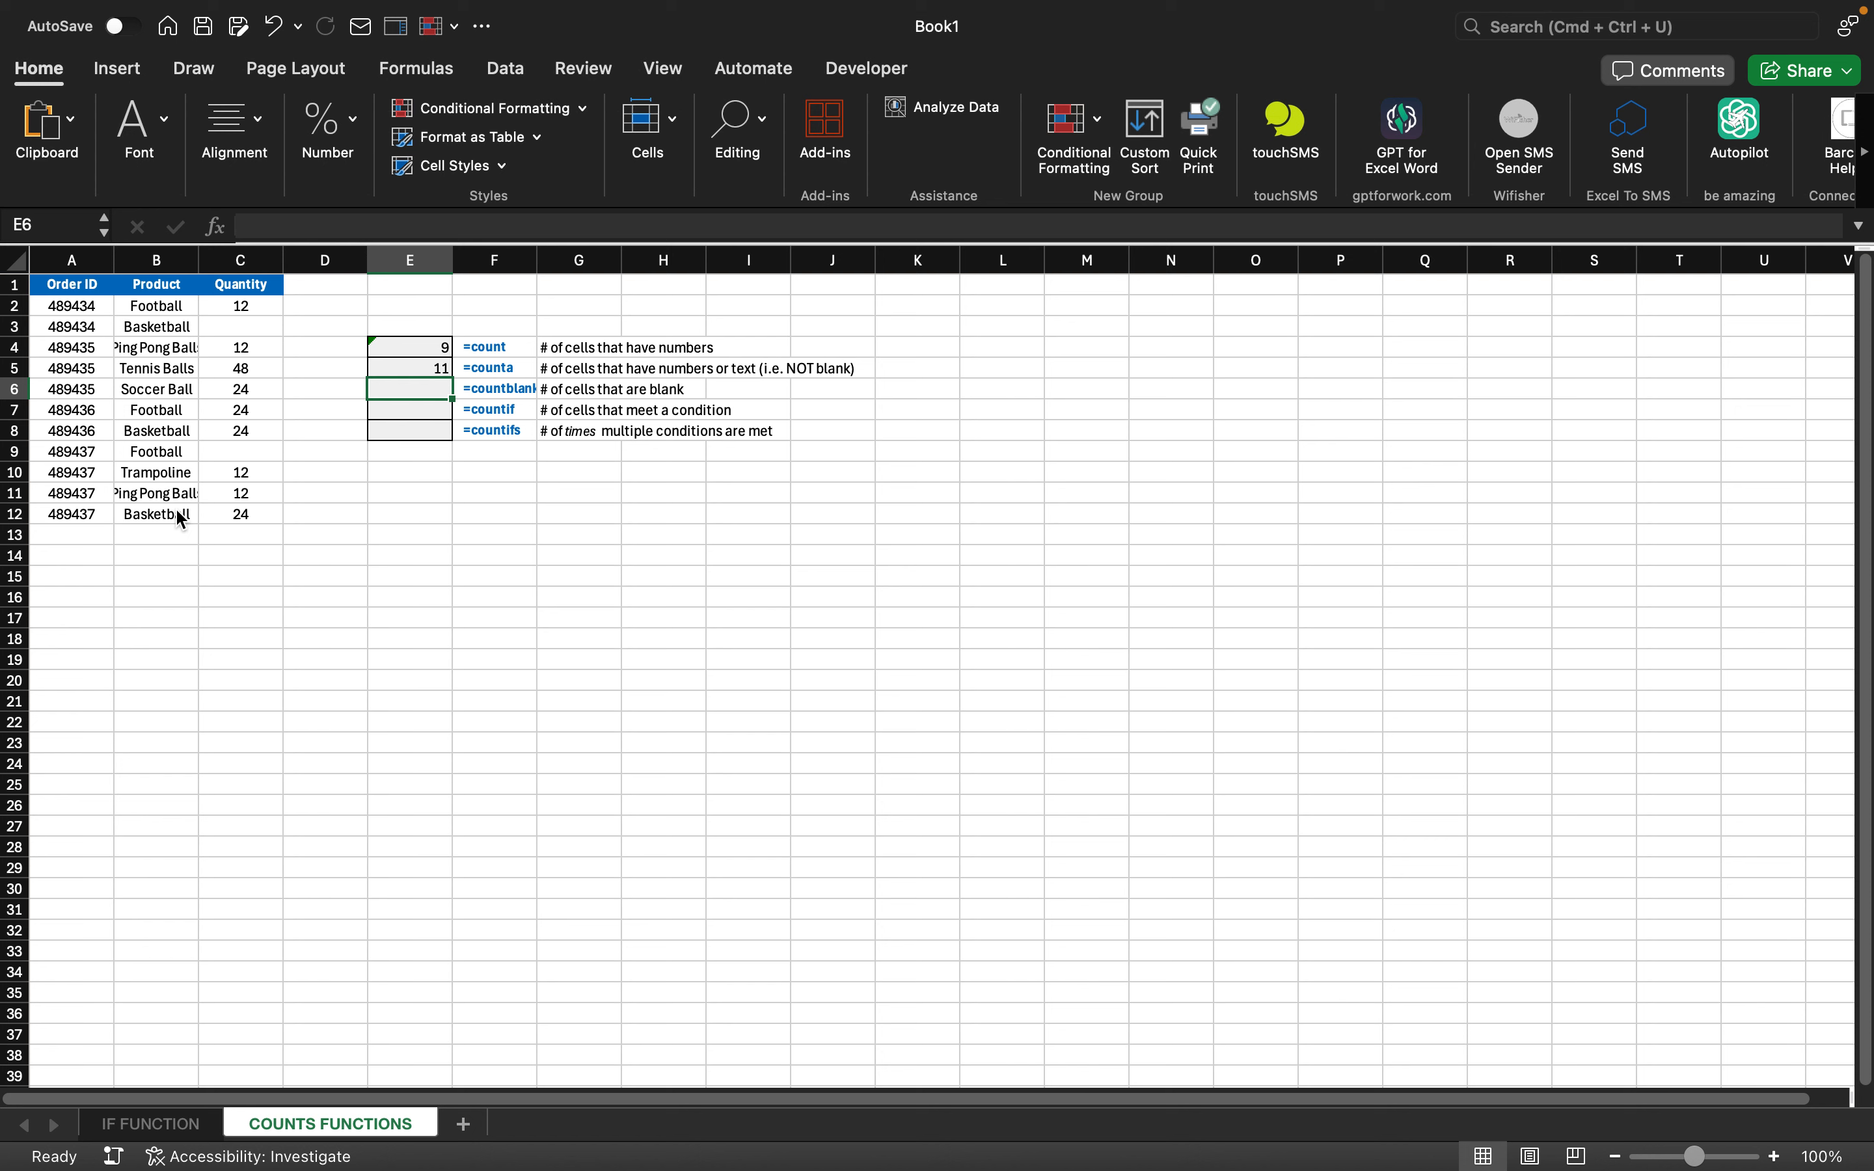
- Enter =COUNTBLANK(C2:C12) in E6, returning 2 blank quantities
text(=count)
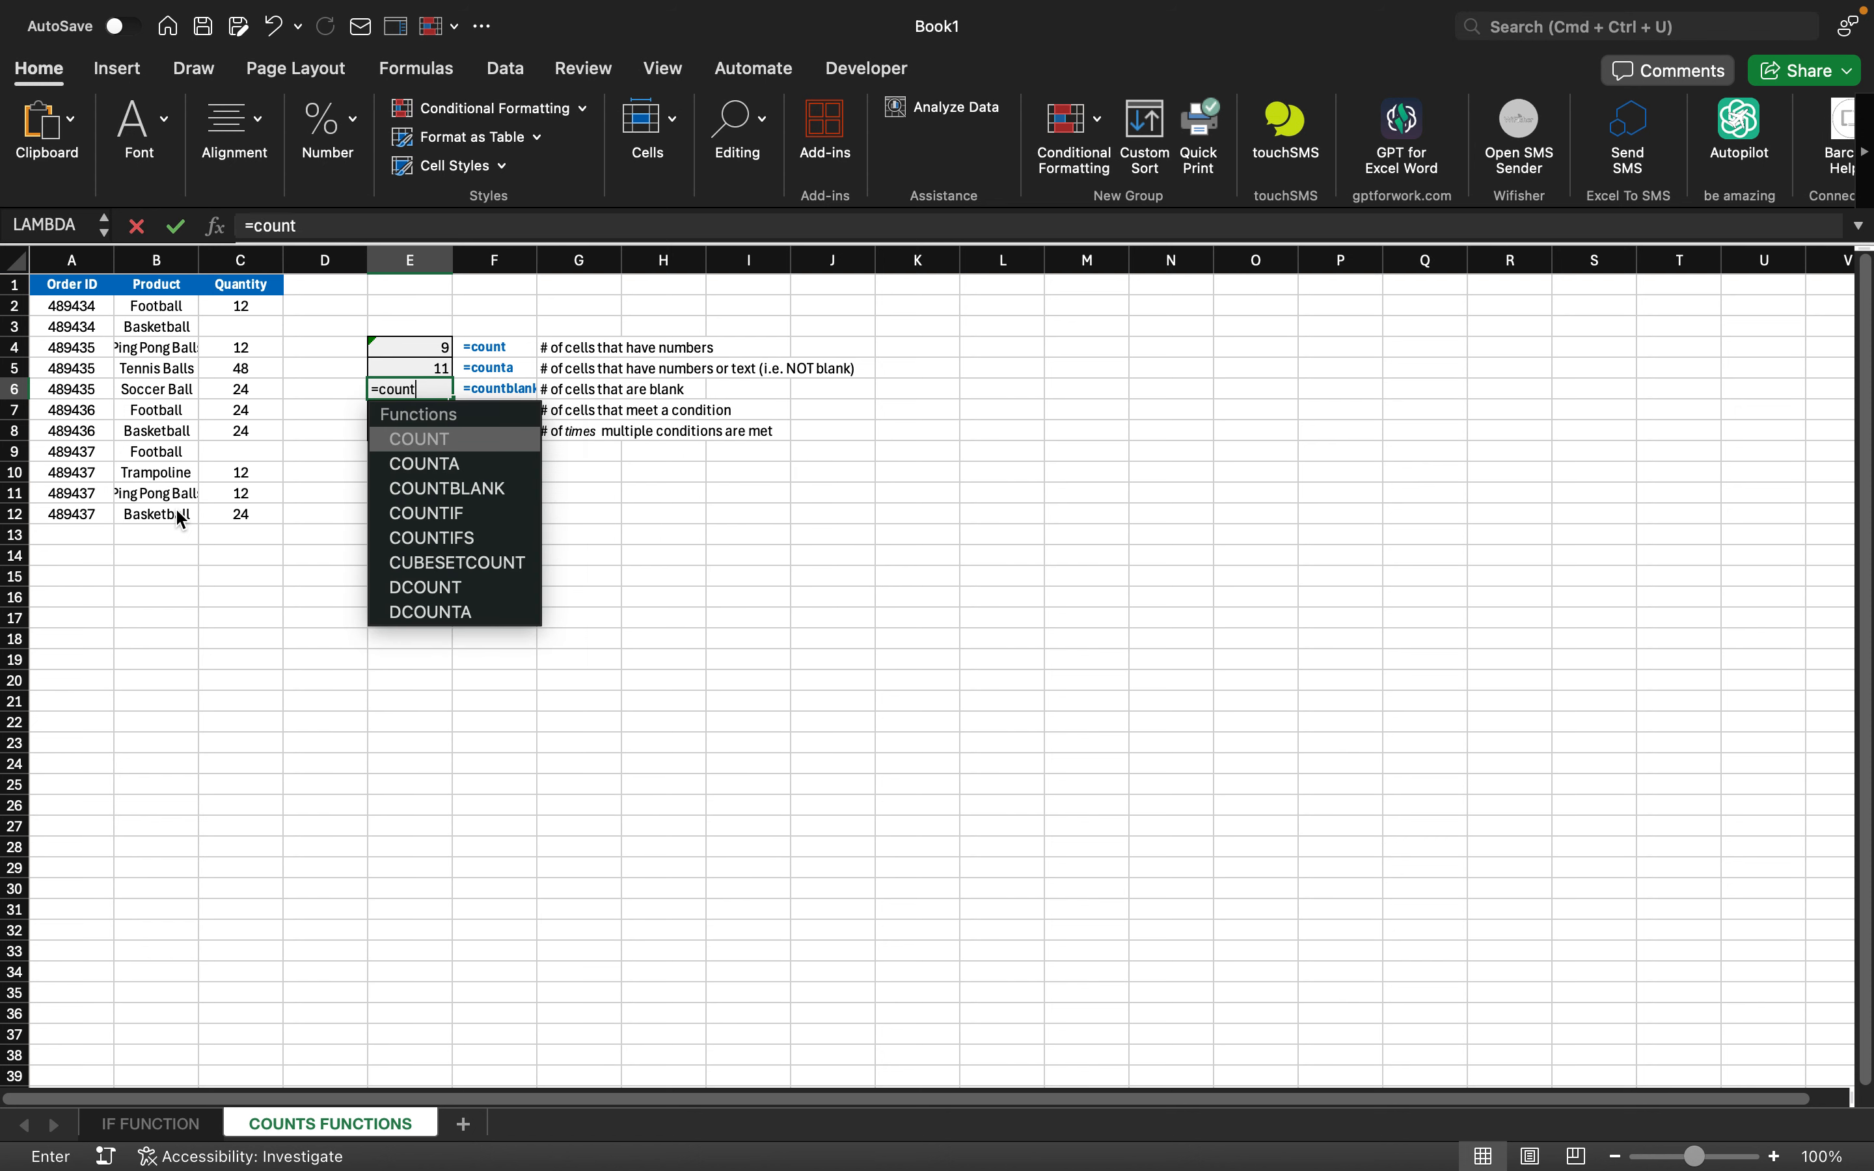
double_click(448, 489)
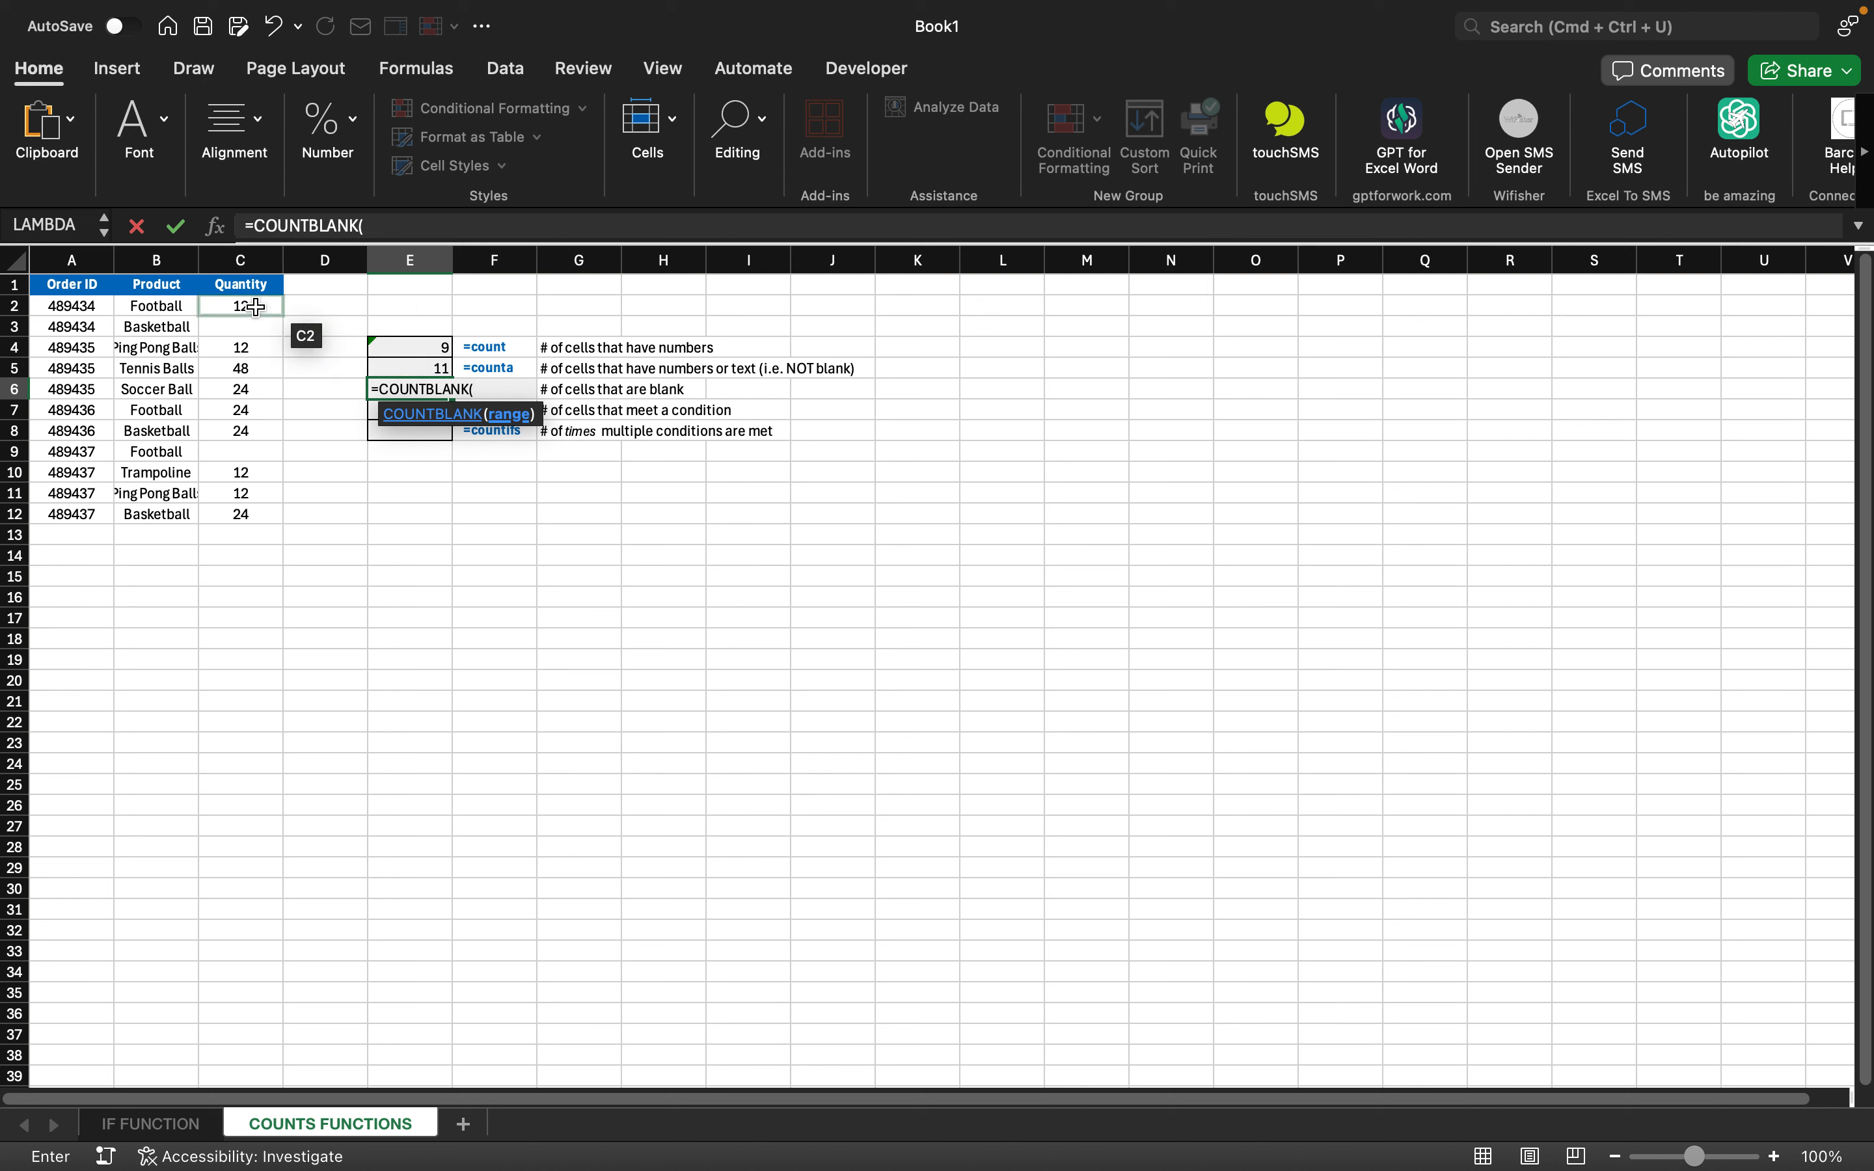
drag(256, 308, 258, 509)
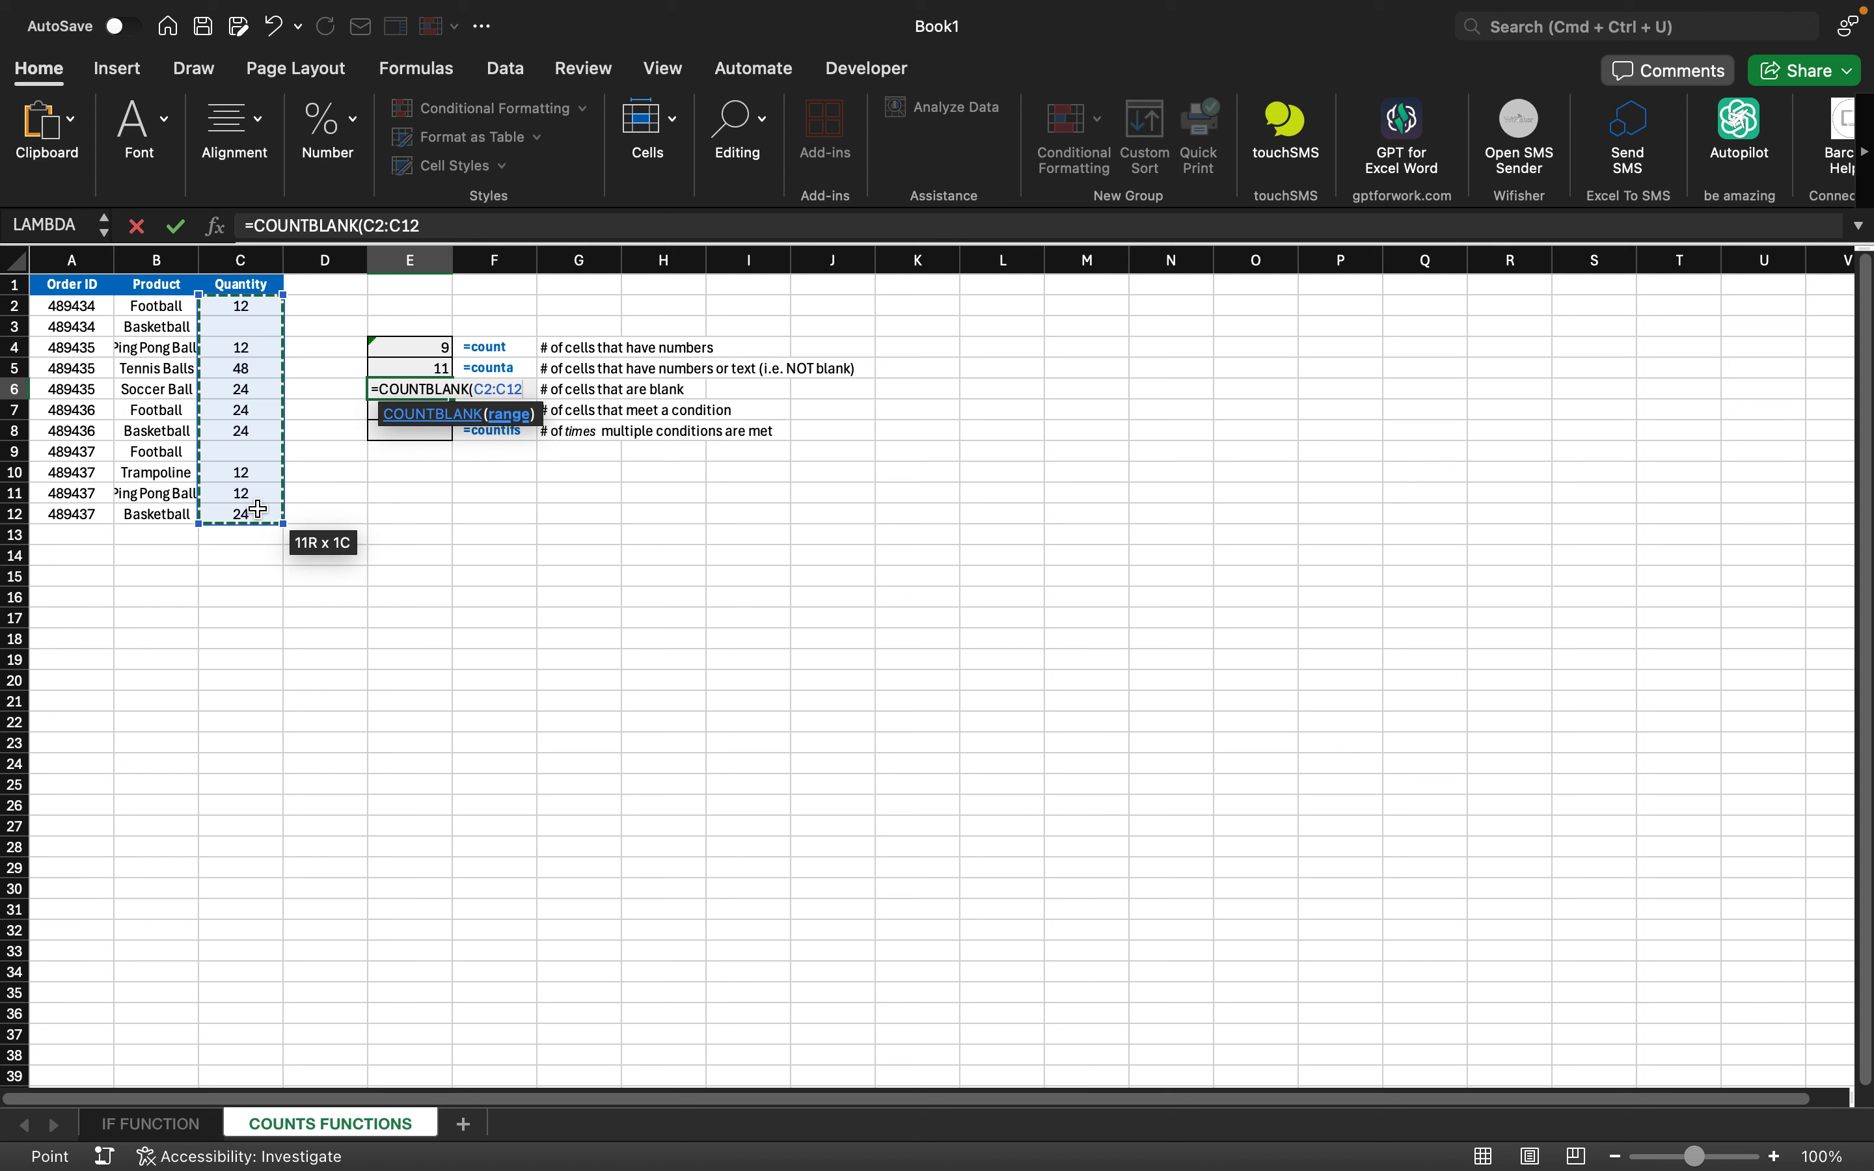
text())
key(Return)
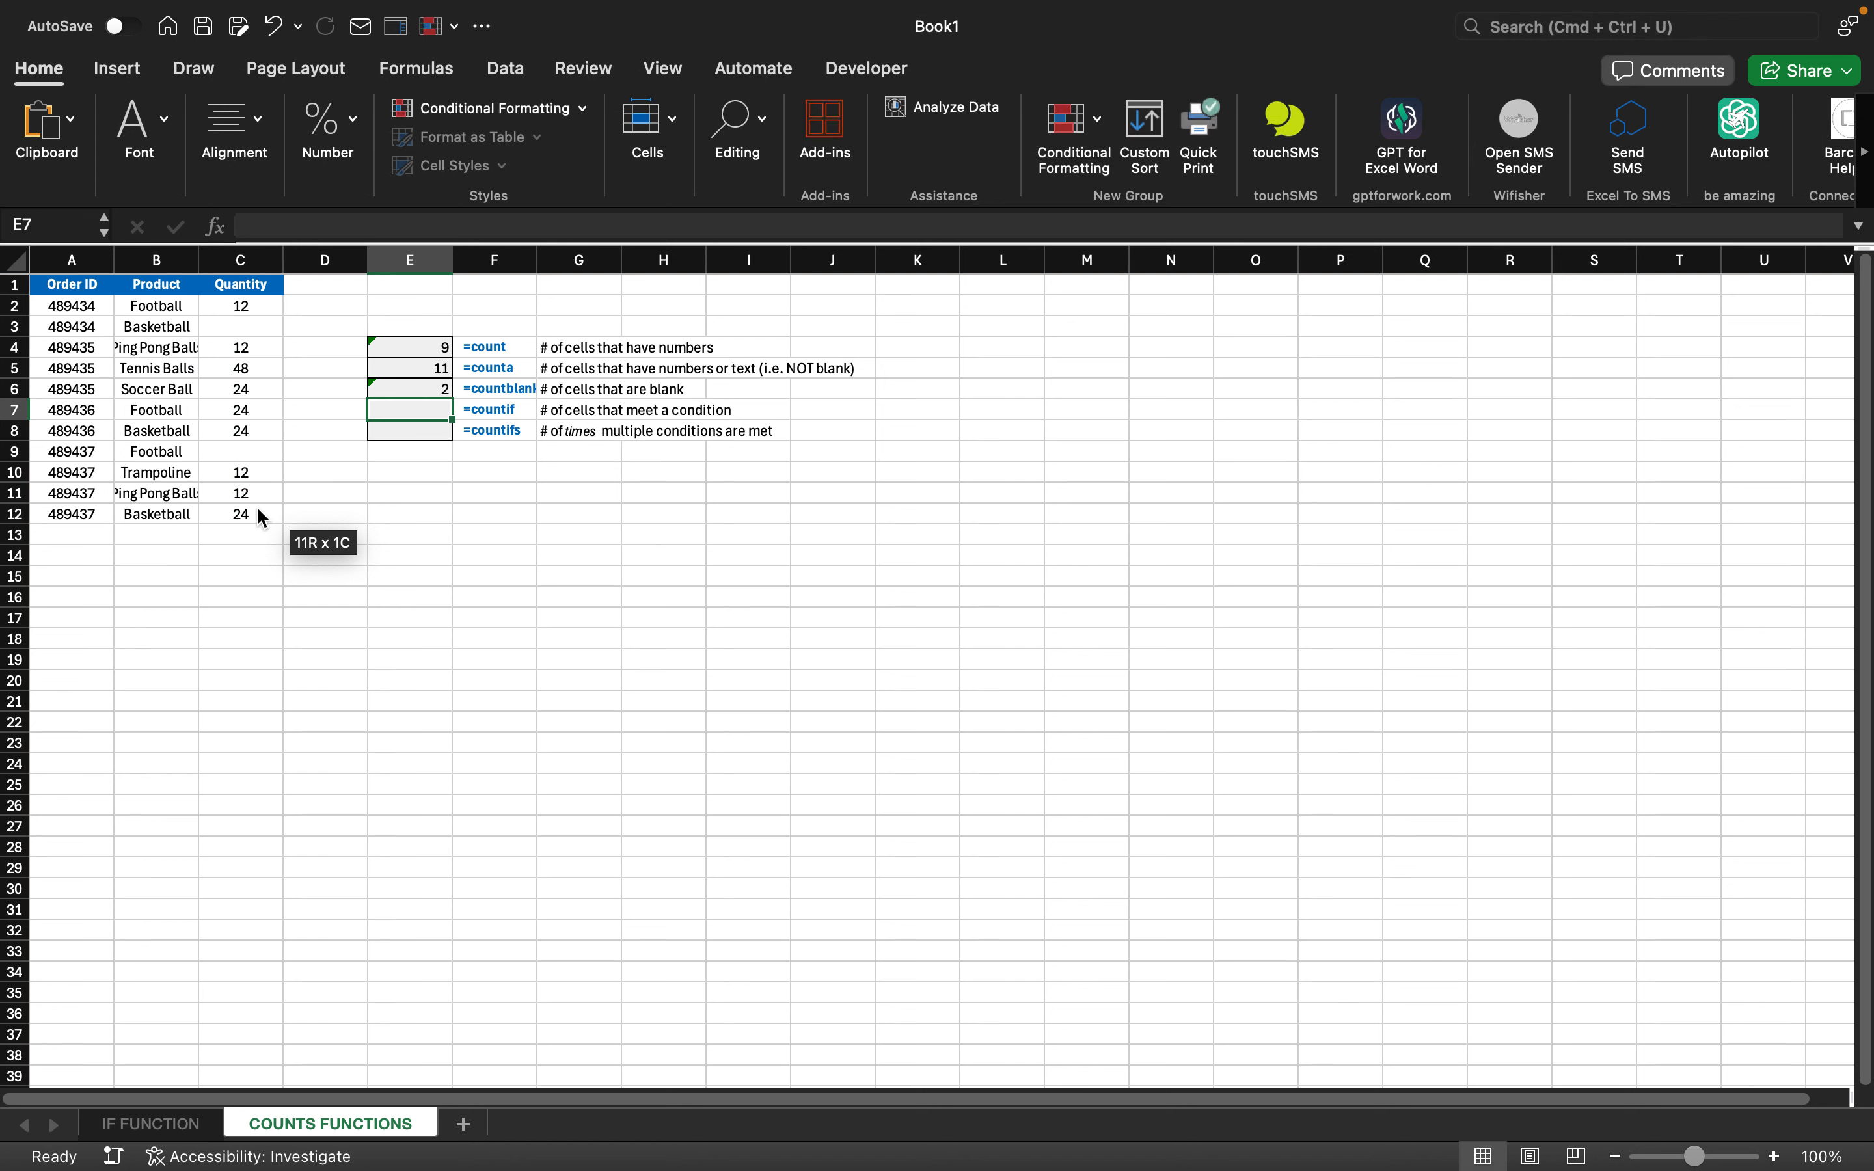
key(Up)
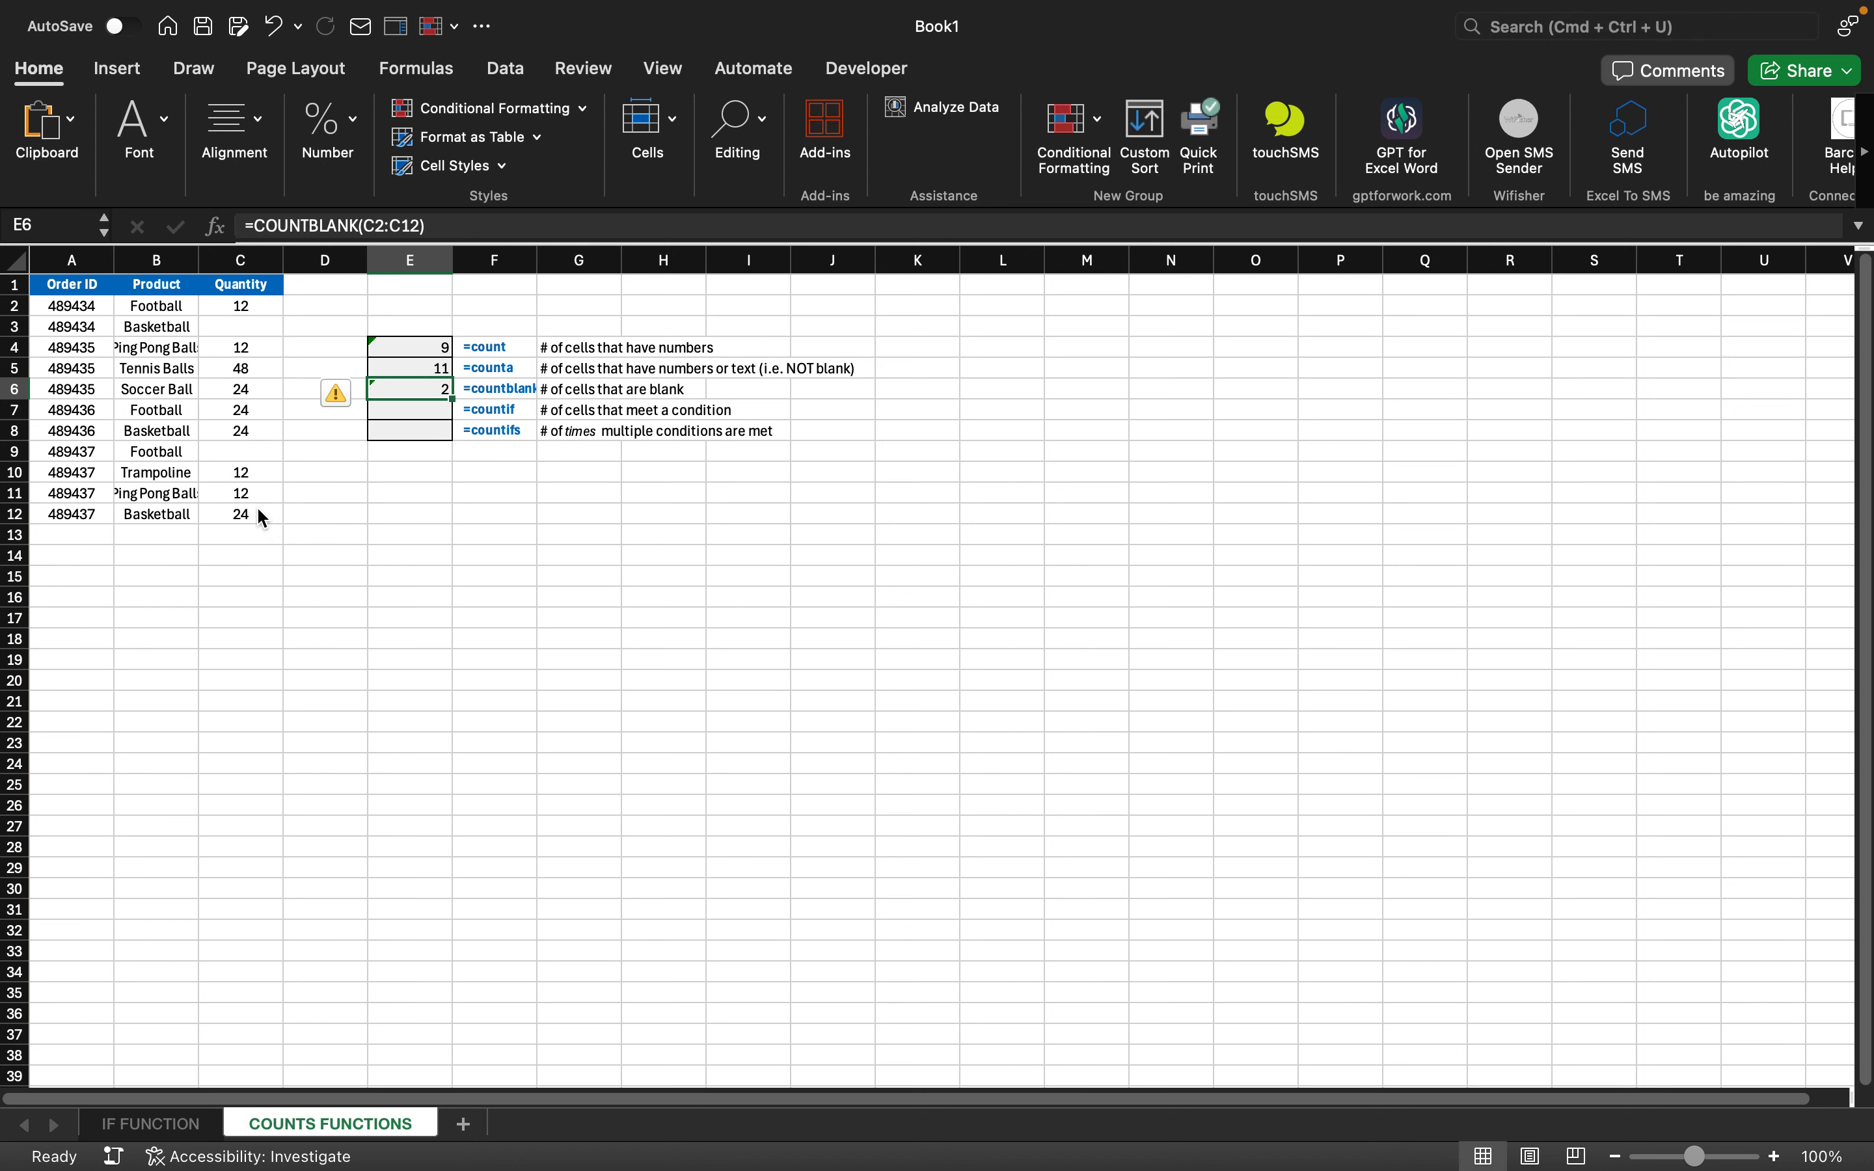
key(Down)
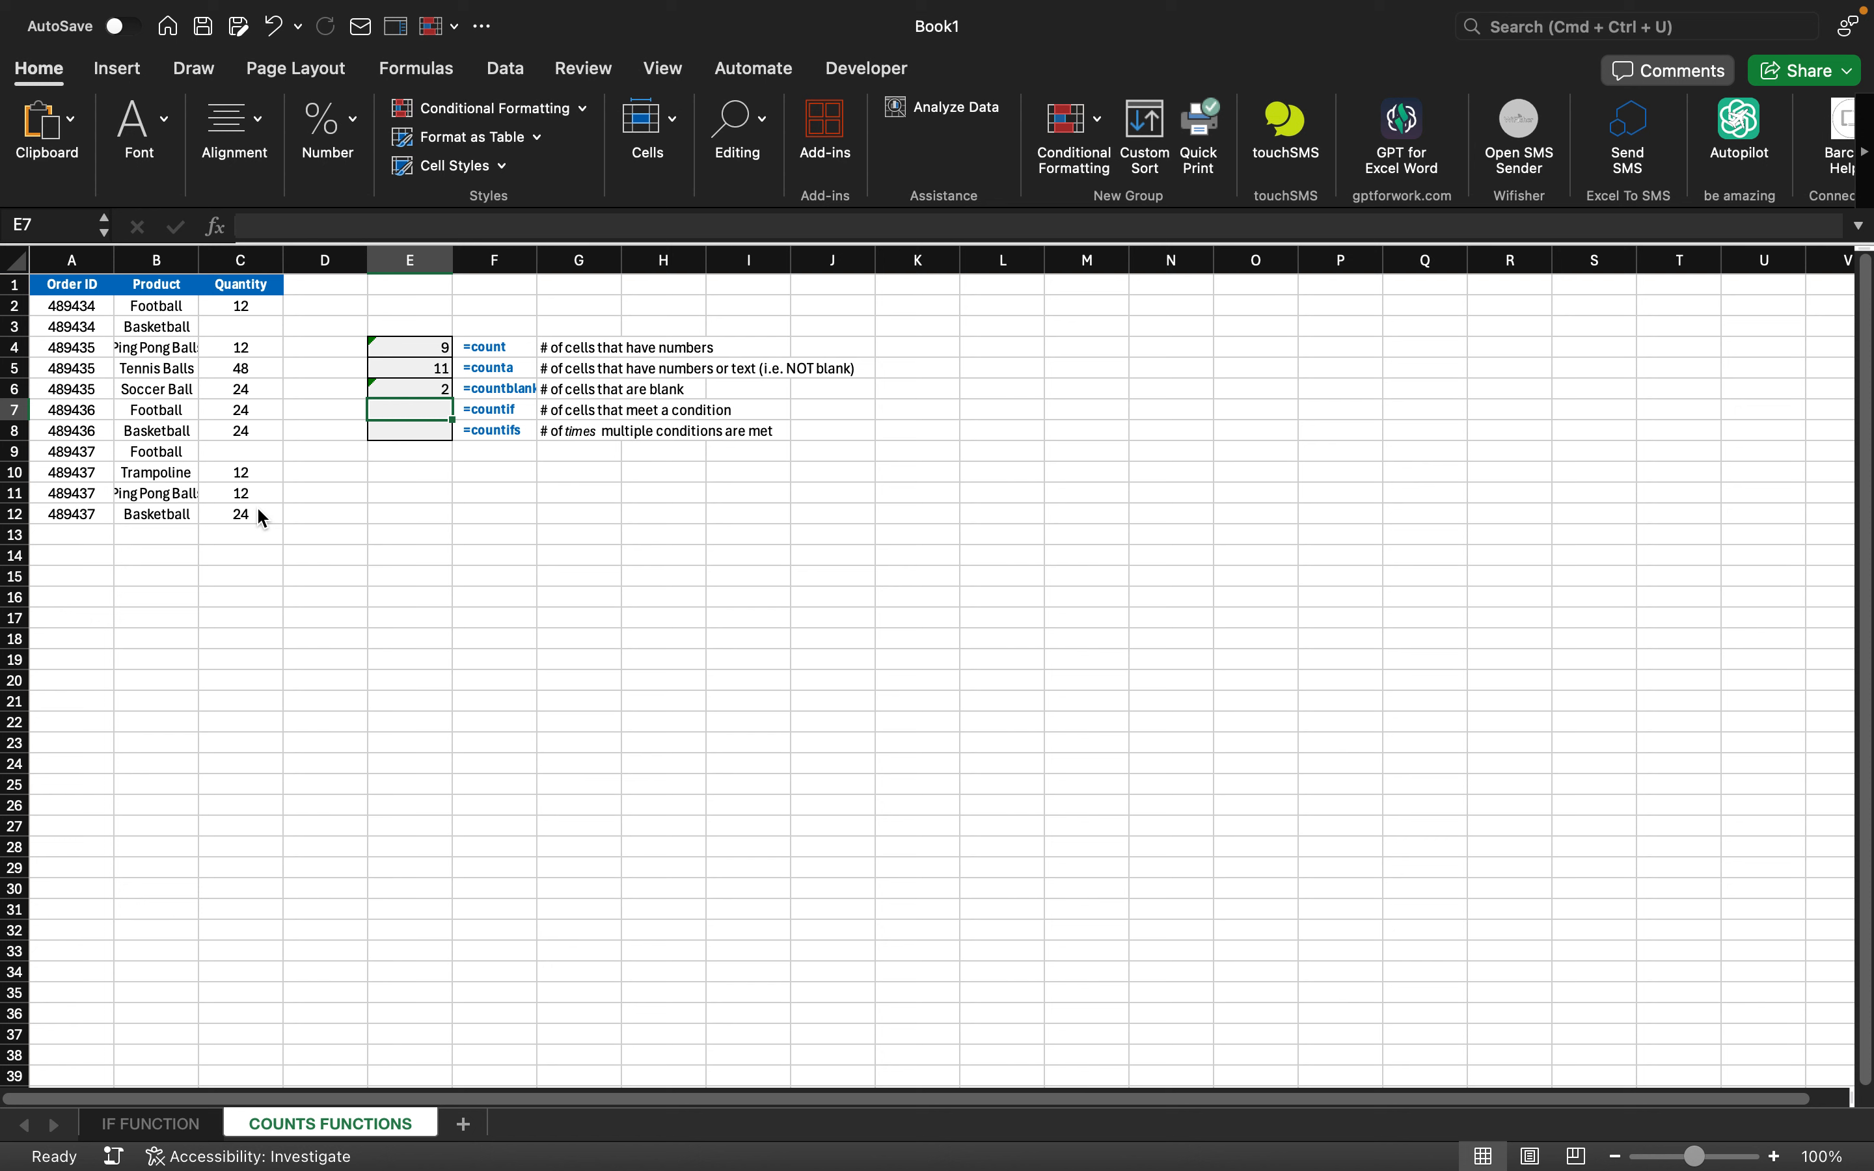
text(=coun)
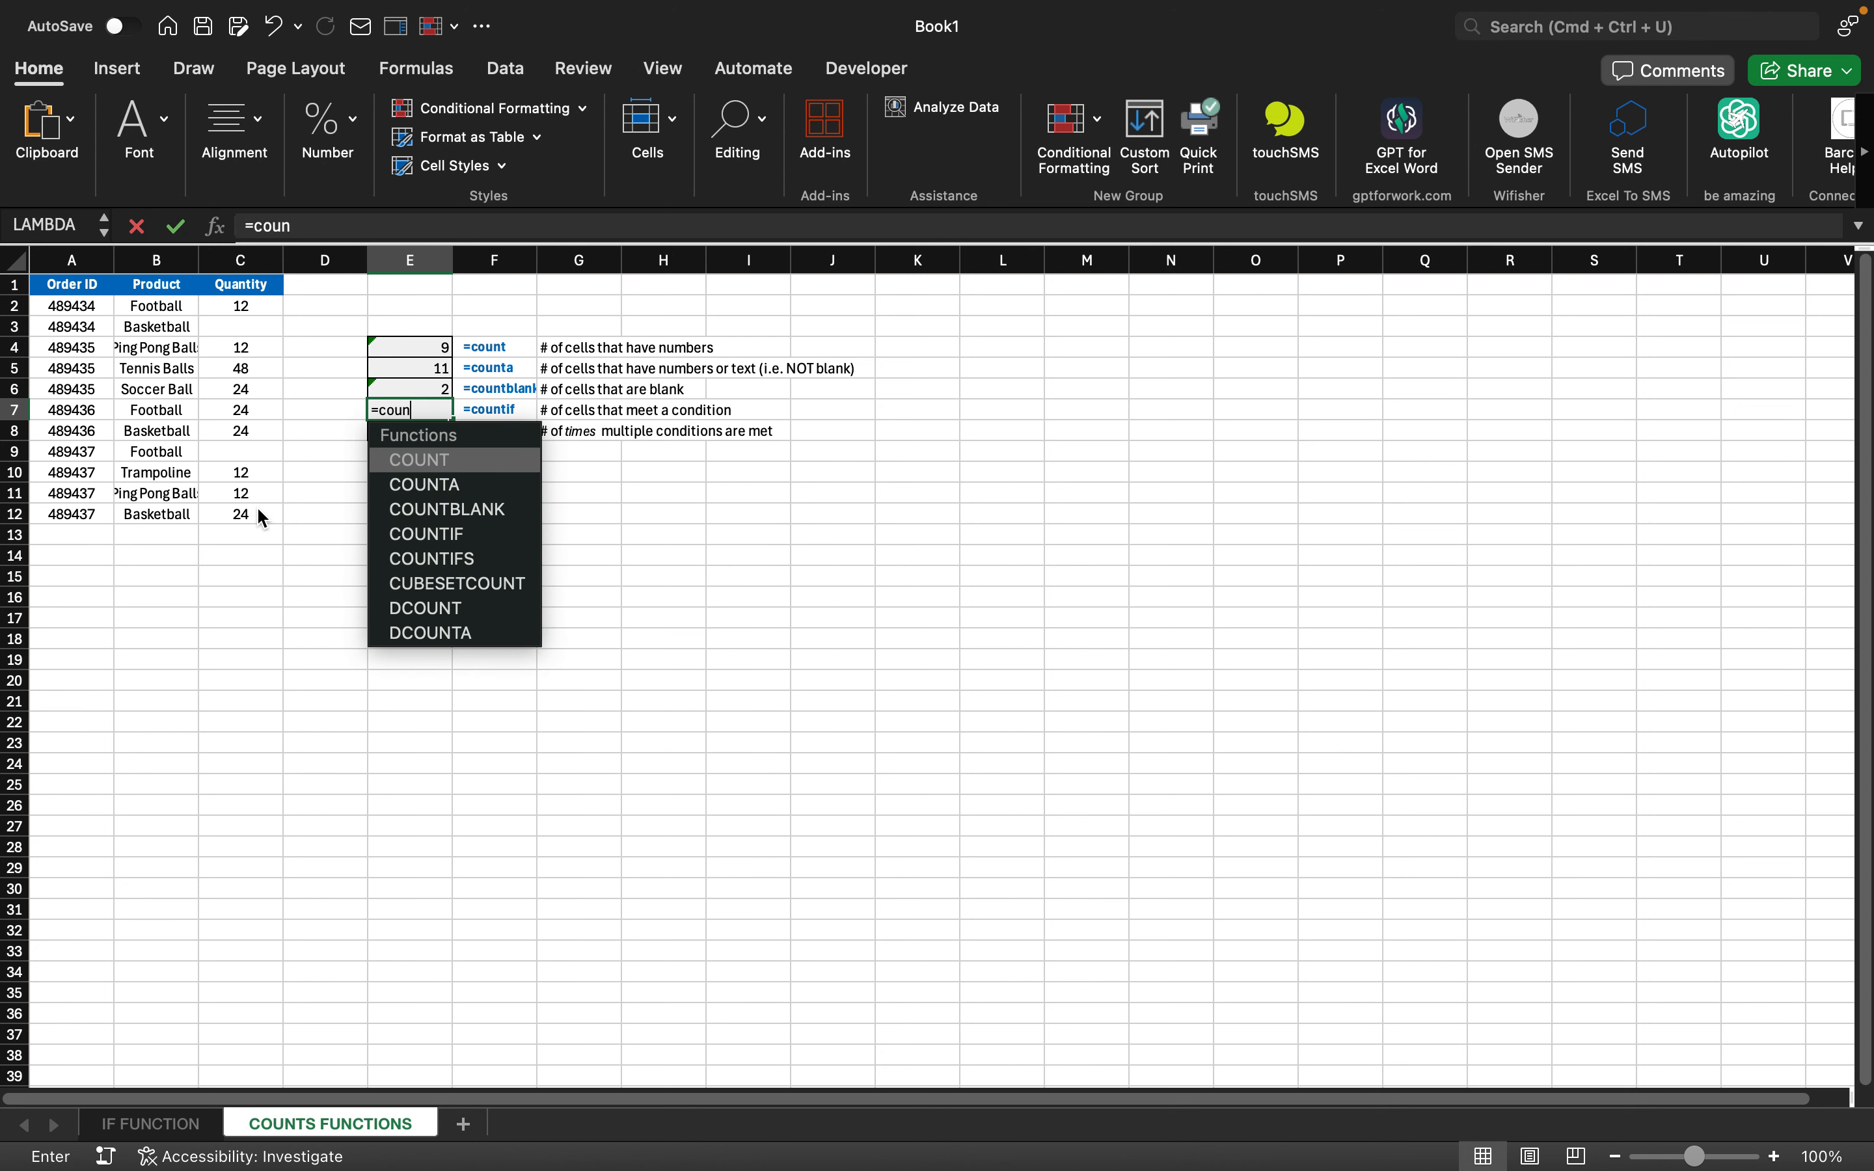
text(t)
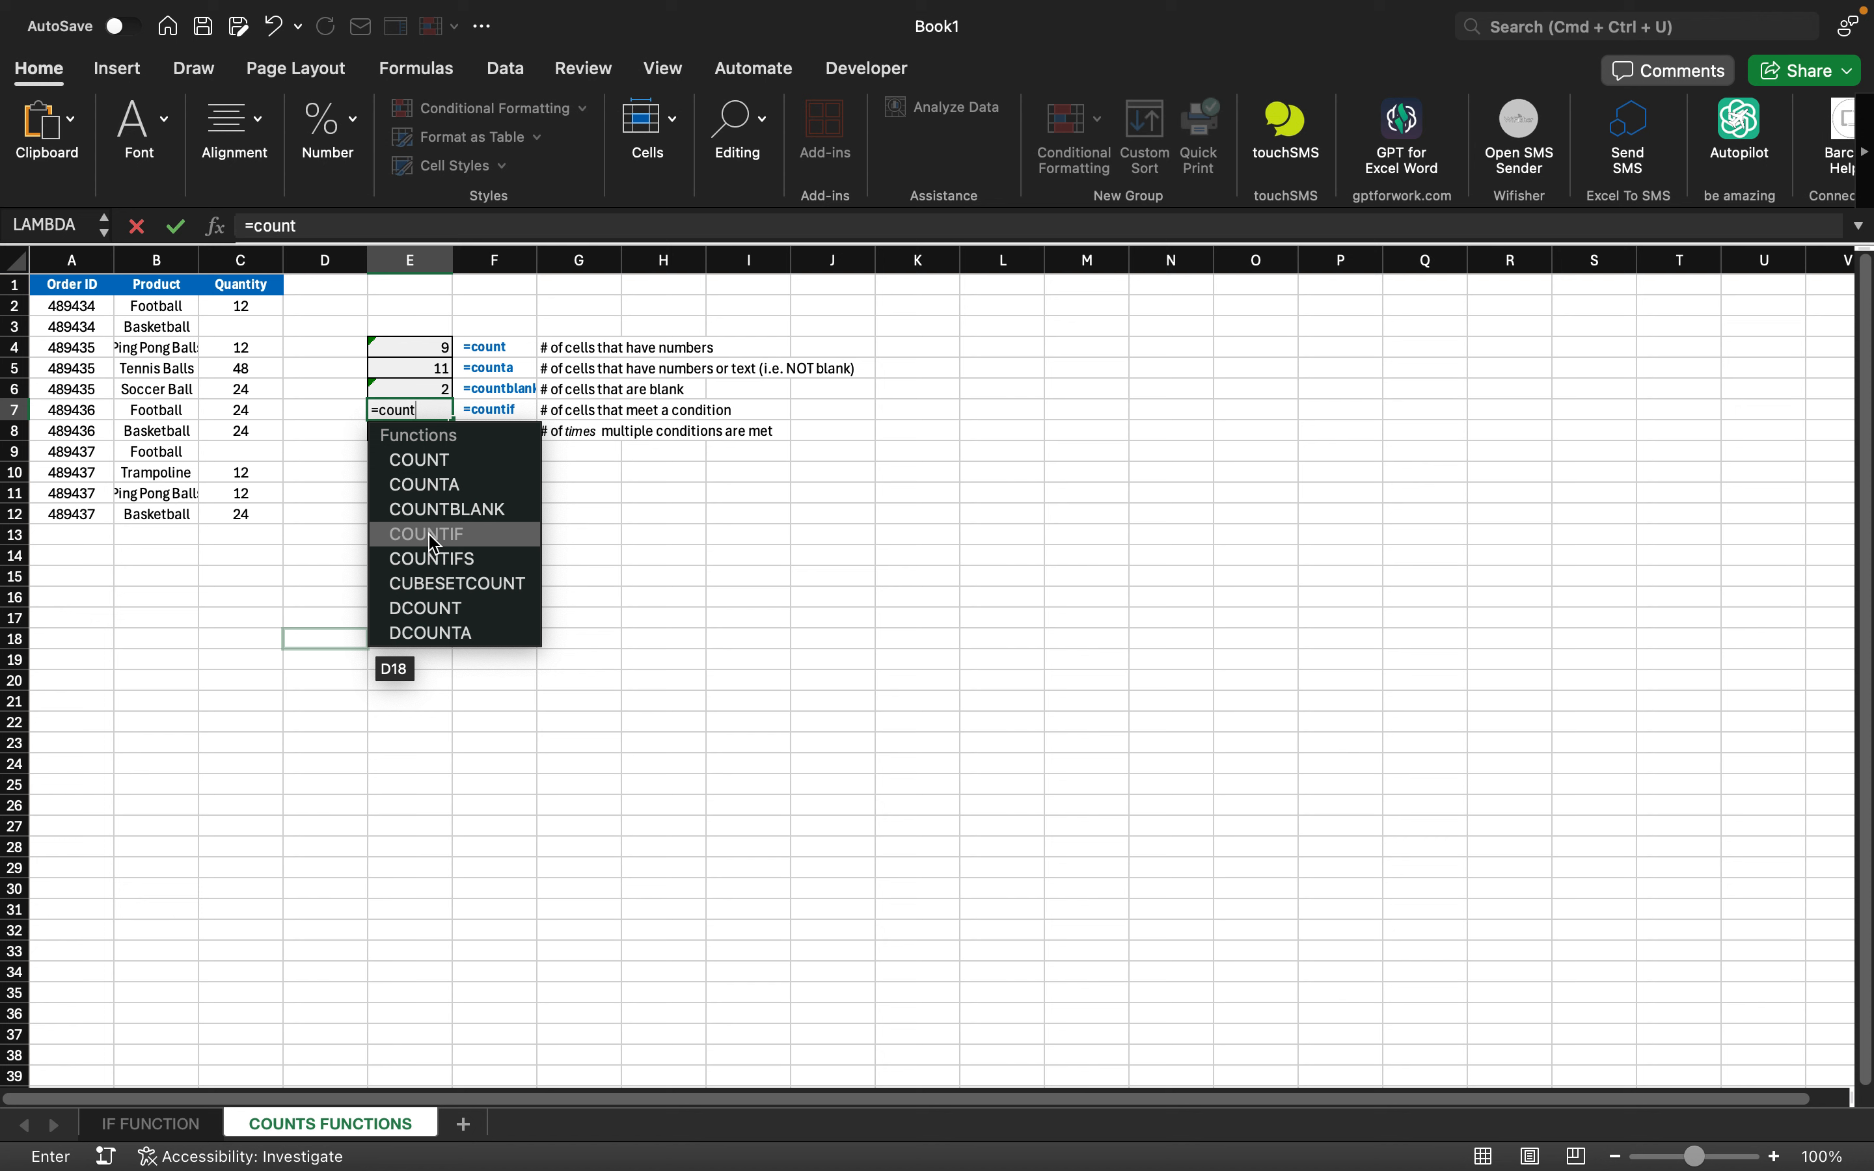
double_click(433, 534)
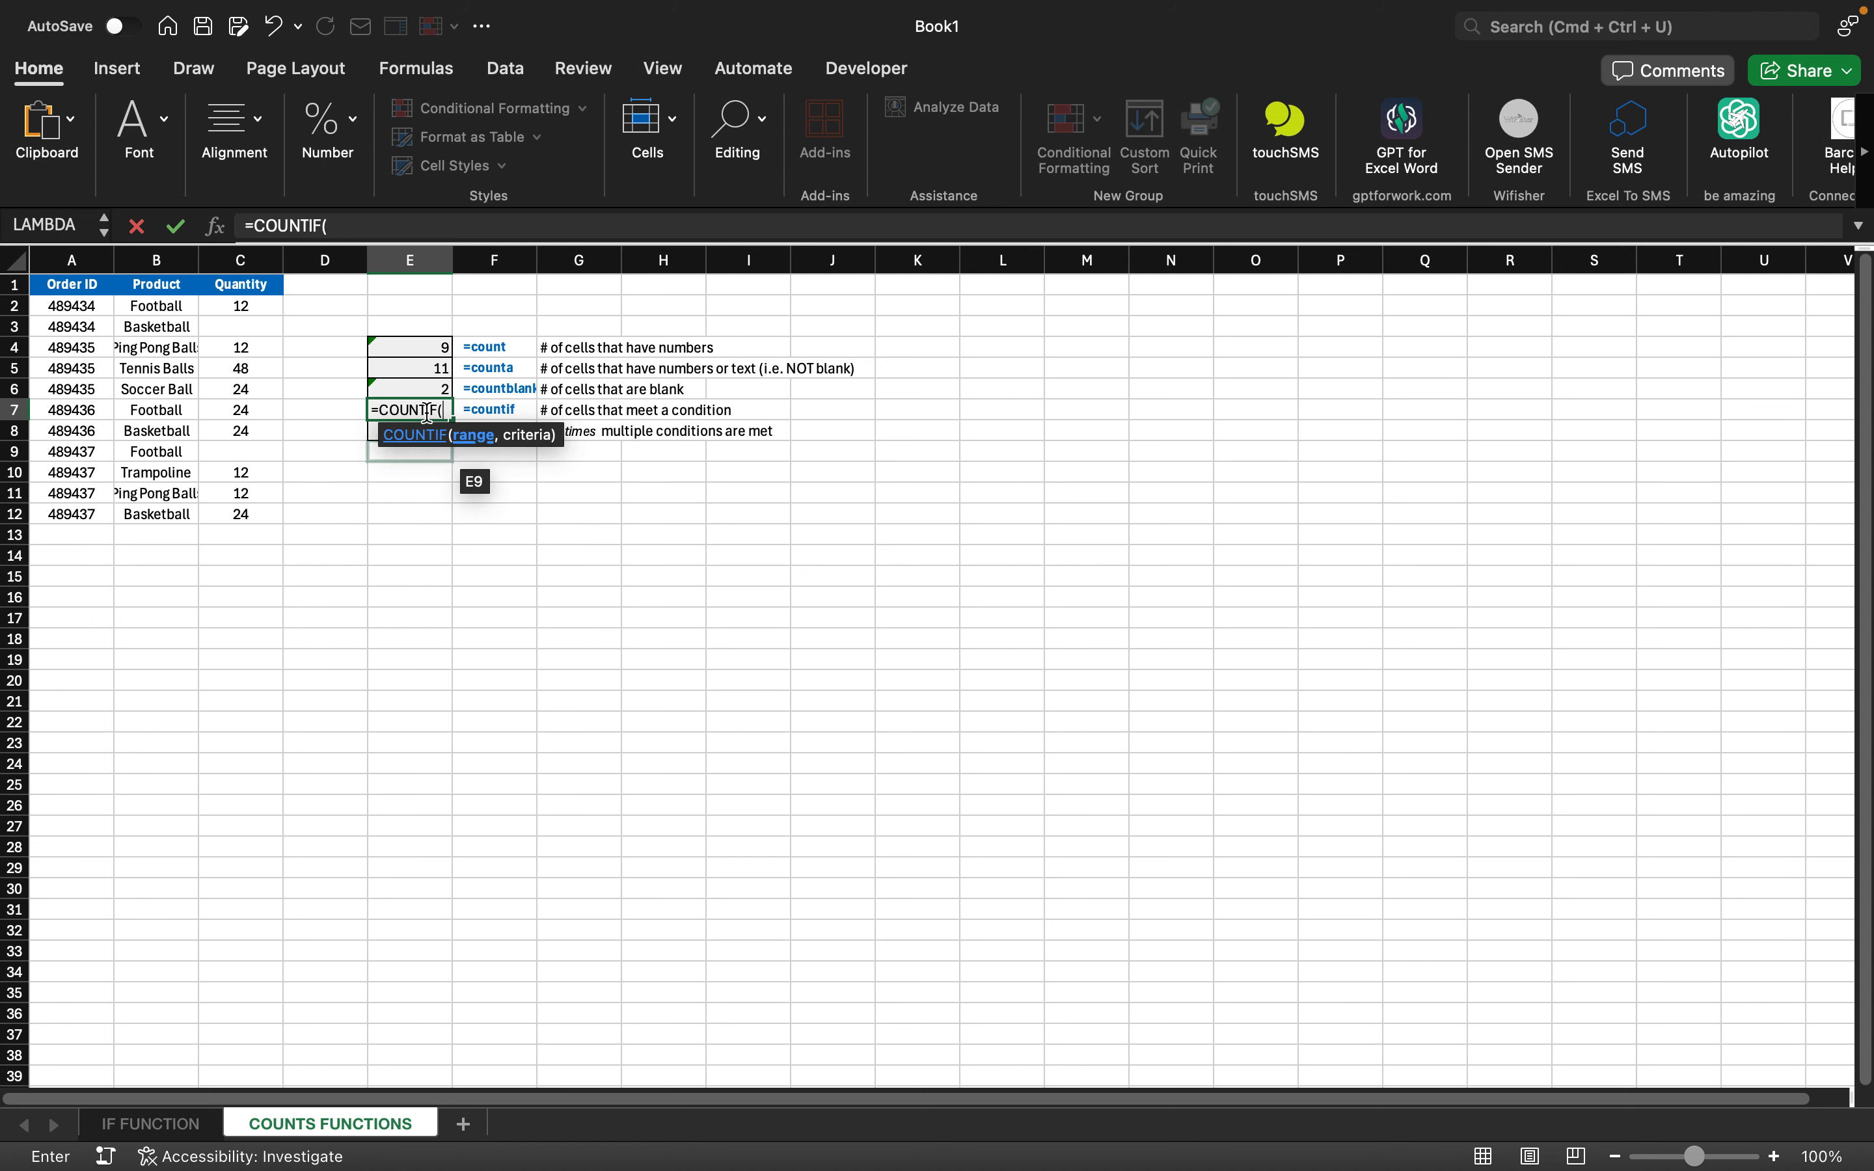
drag(249, 306, 260, 507)
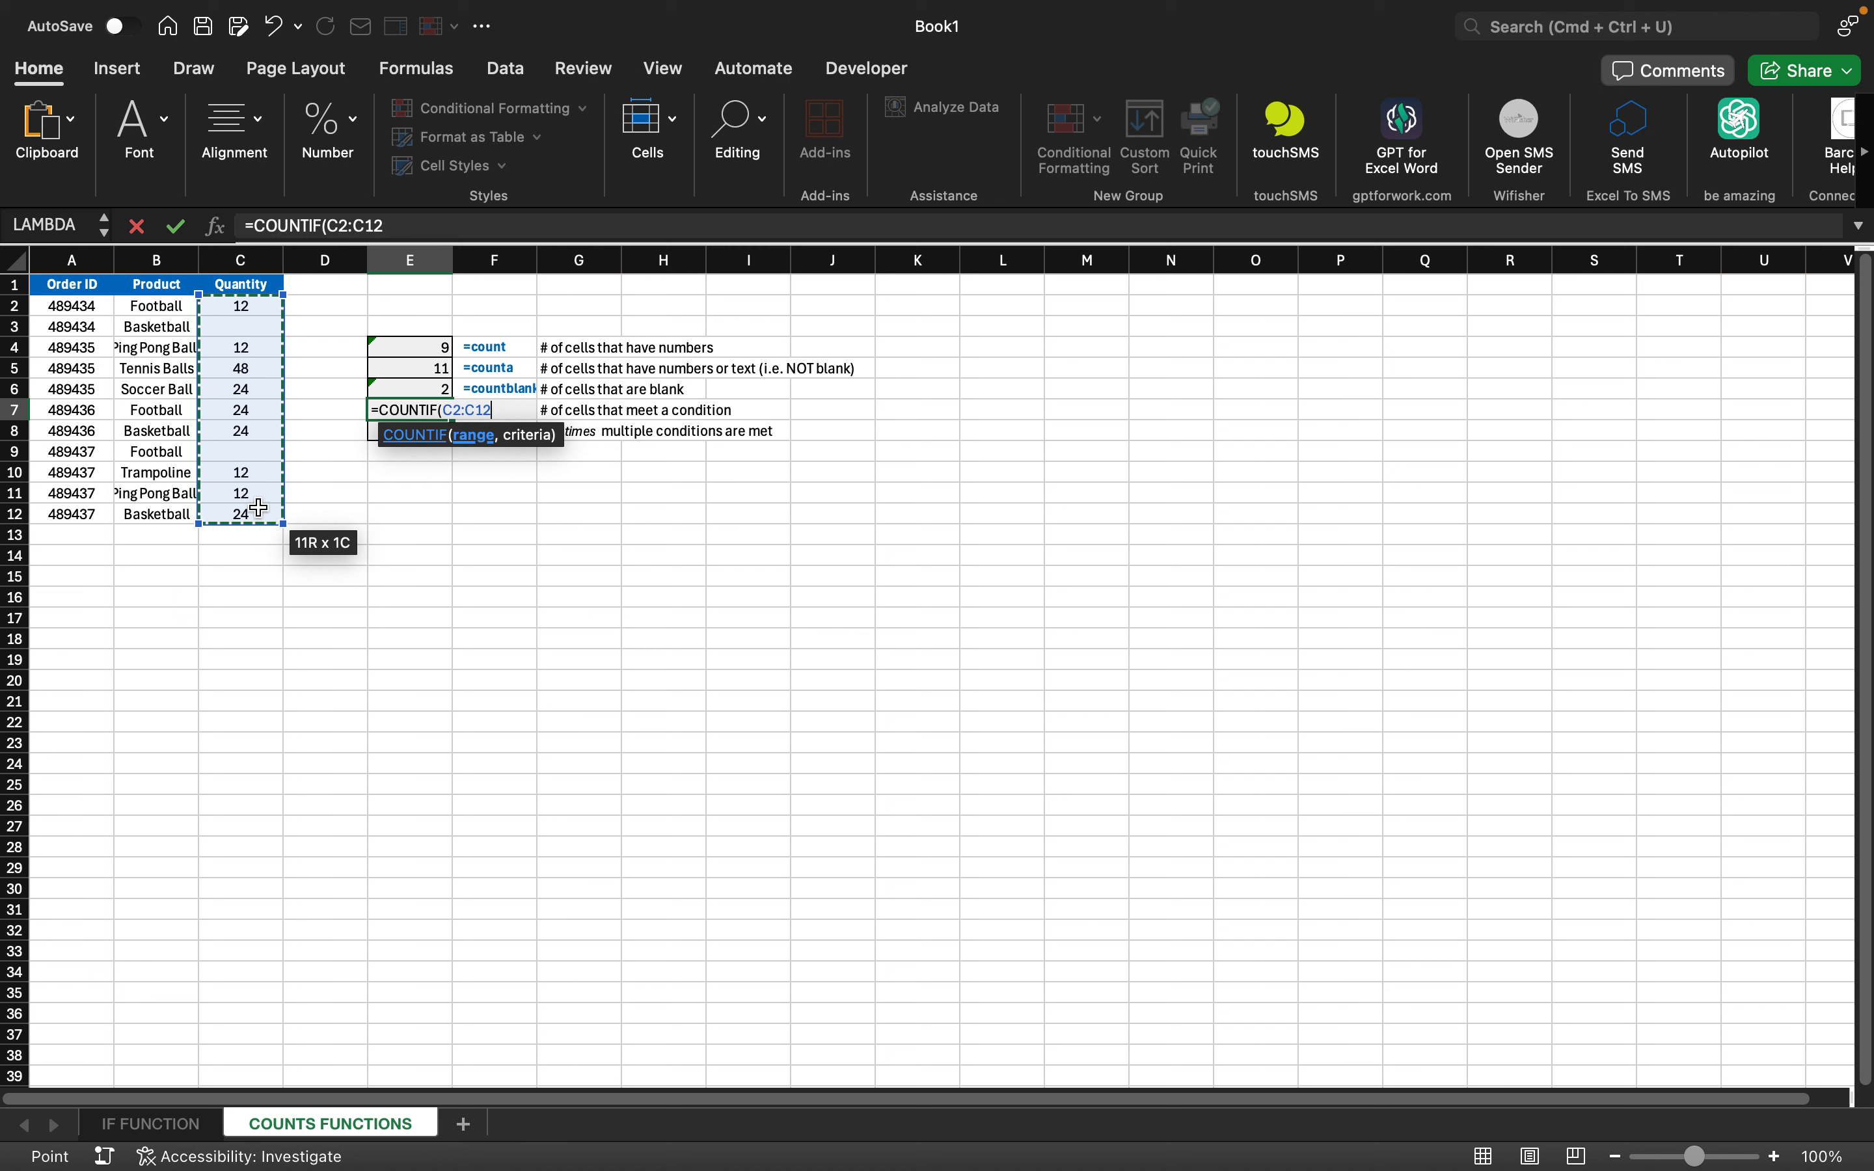
text(,)
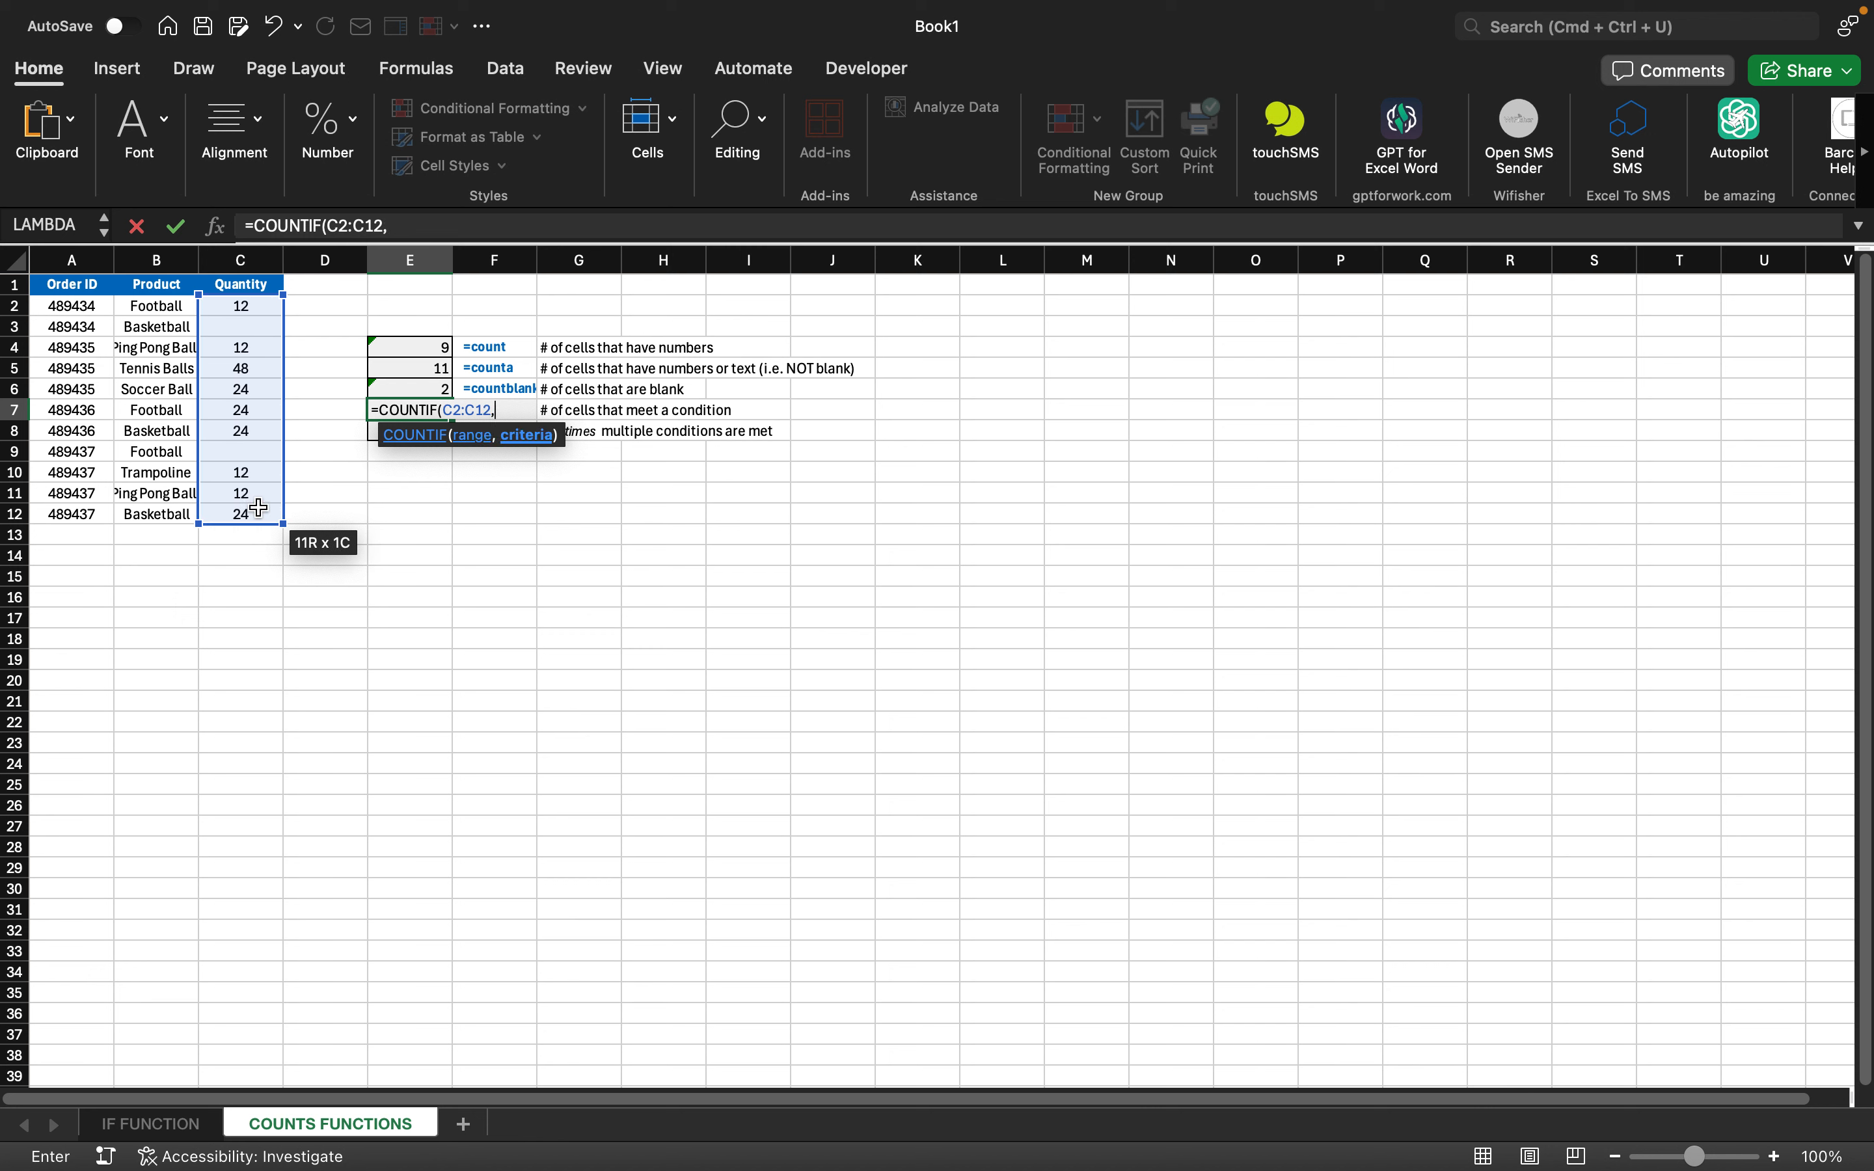
text("Football)
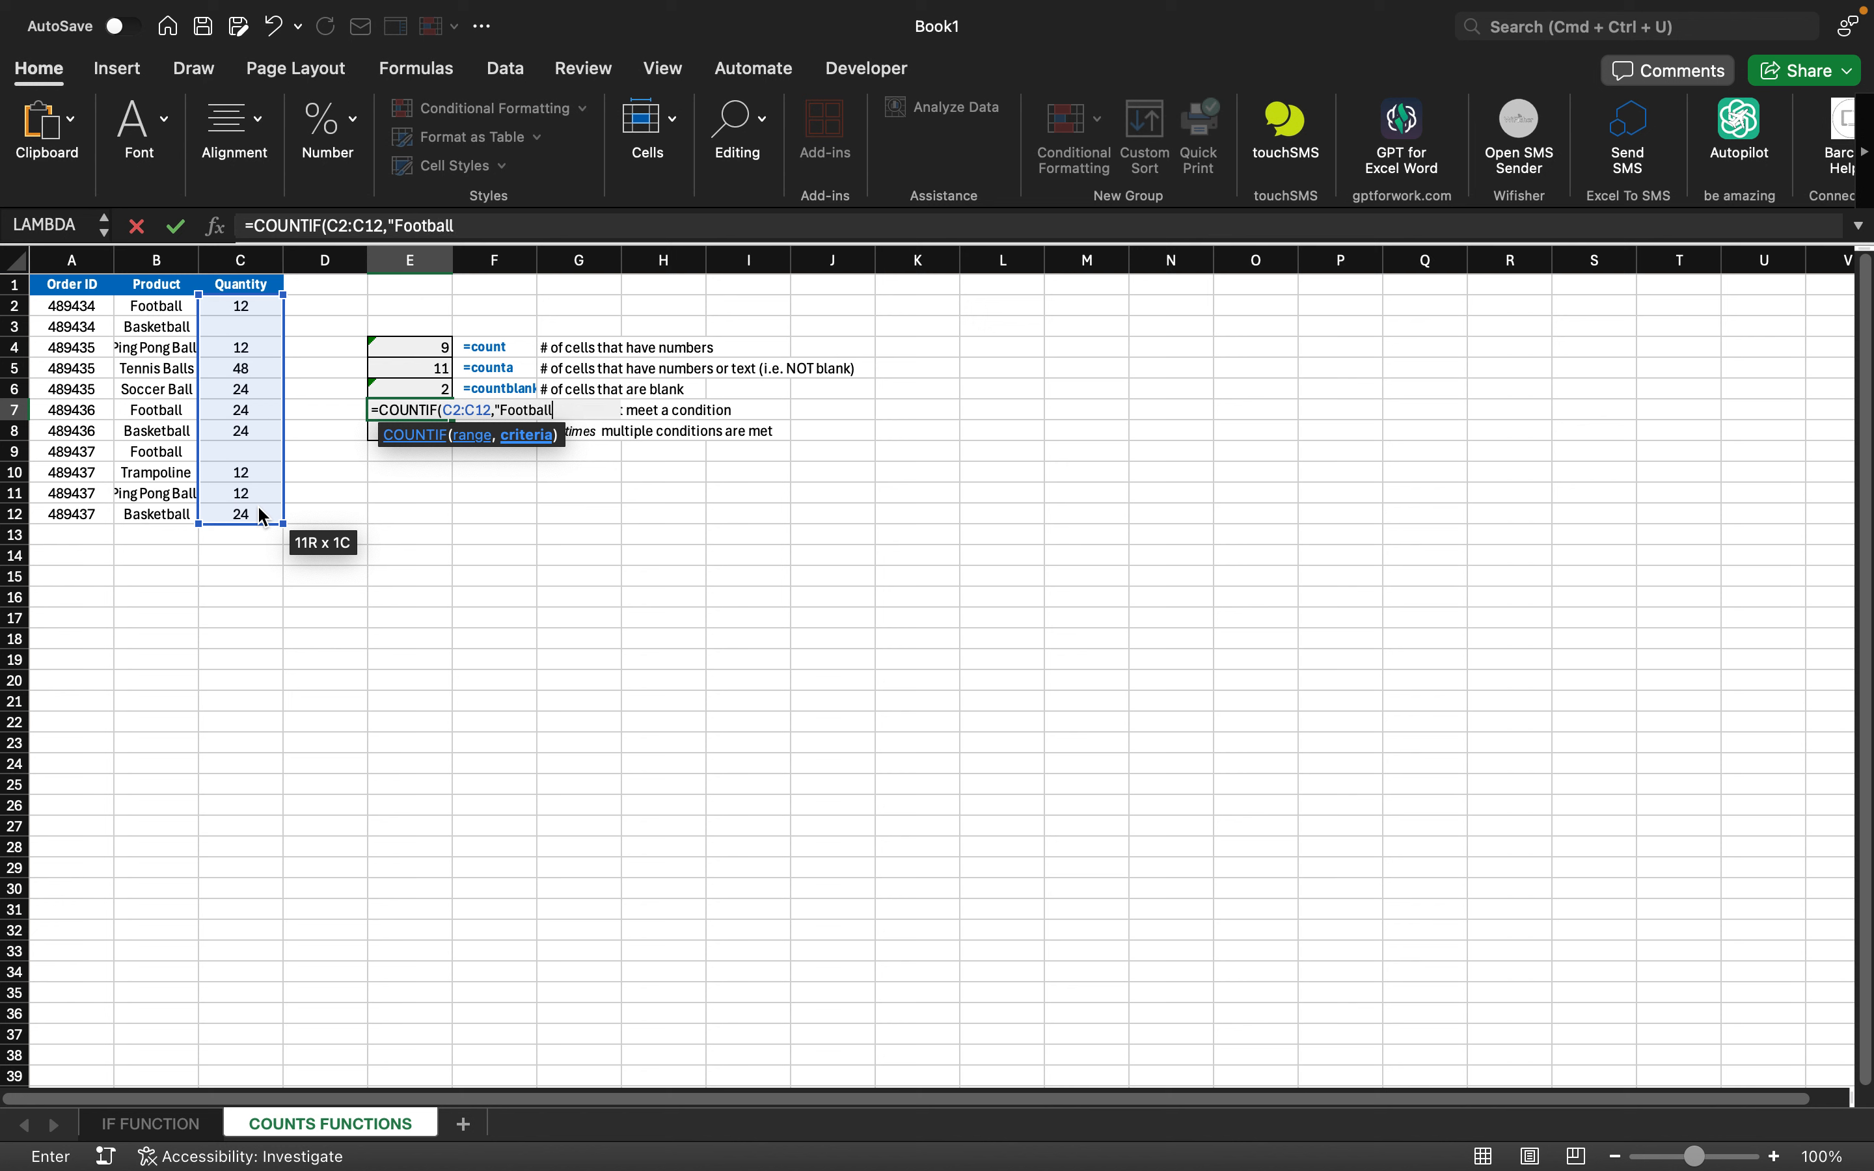
text("))
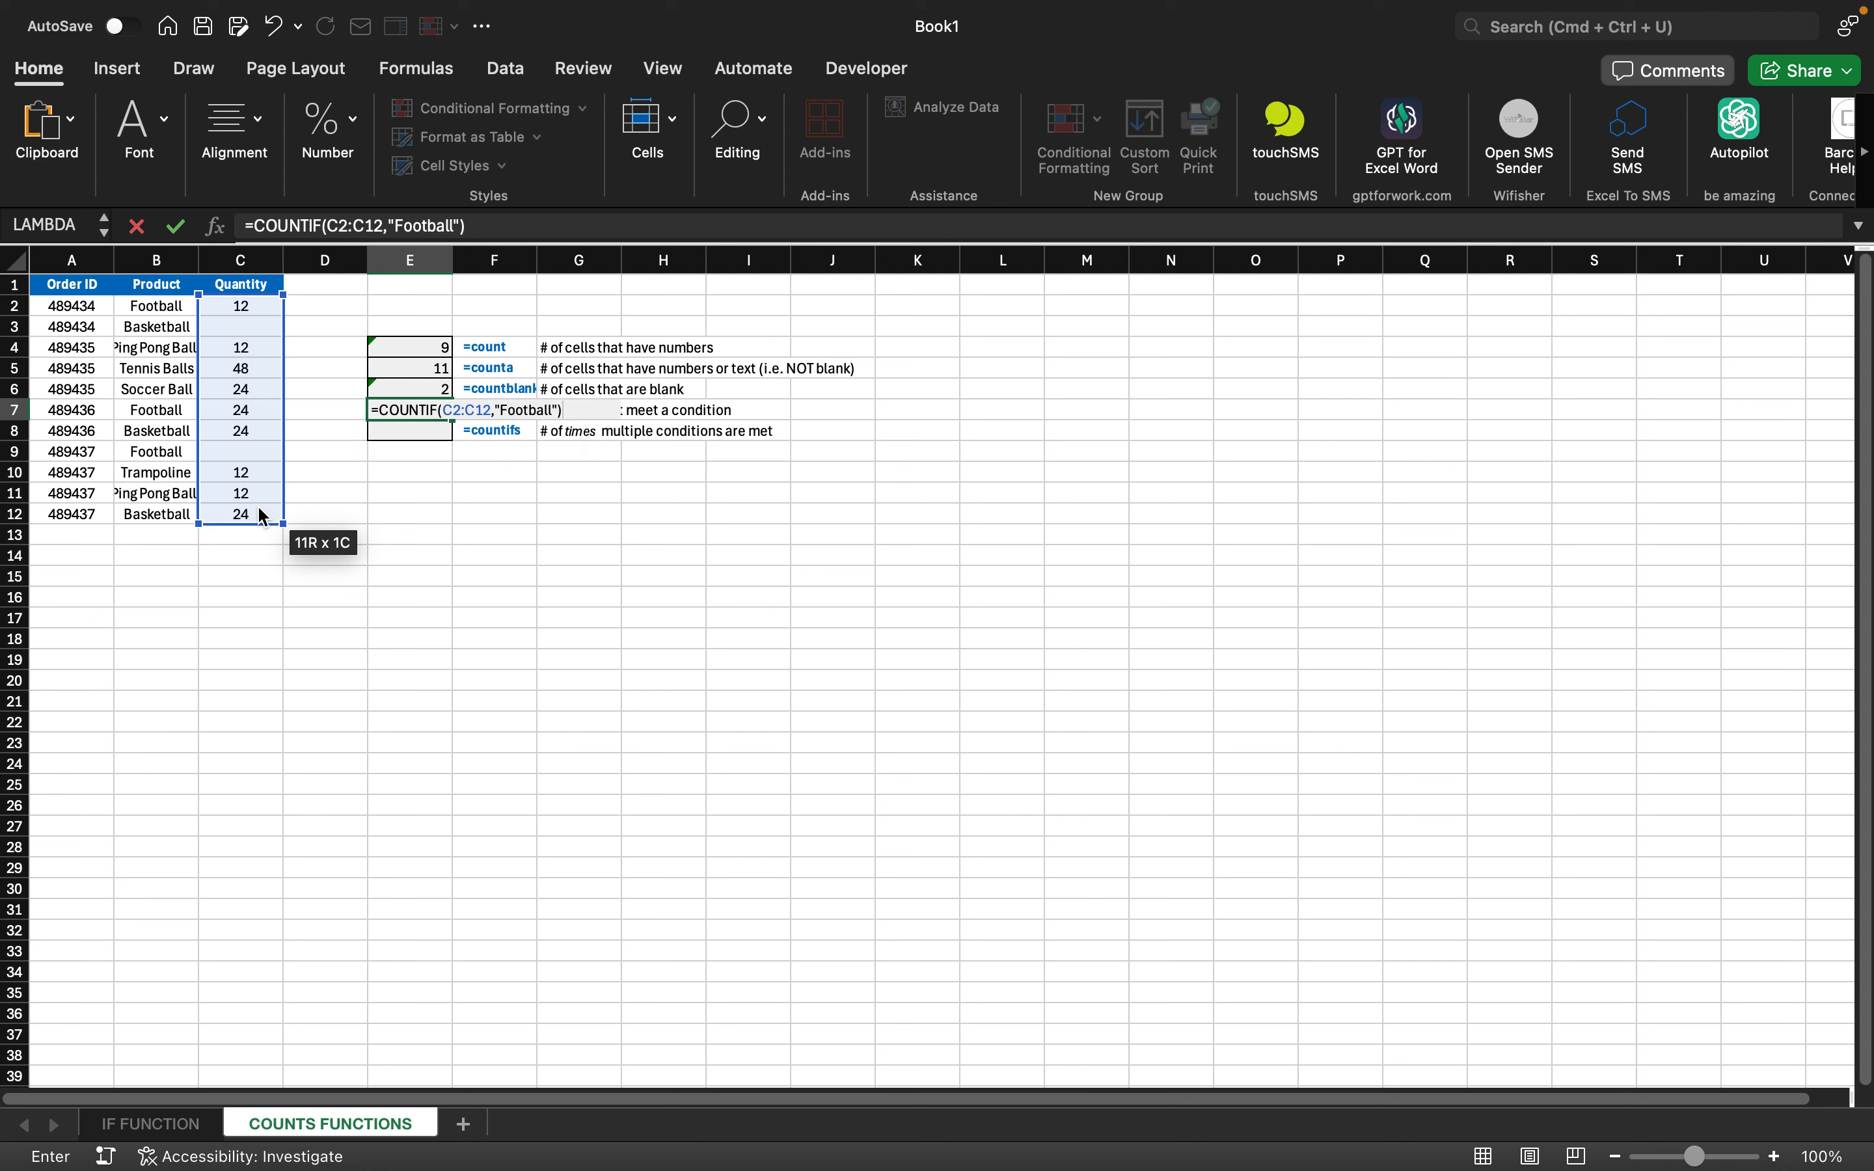
key(Return)
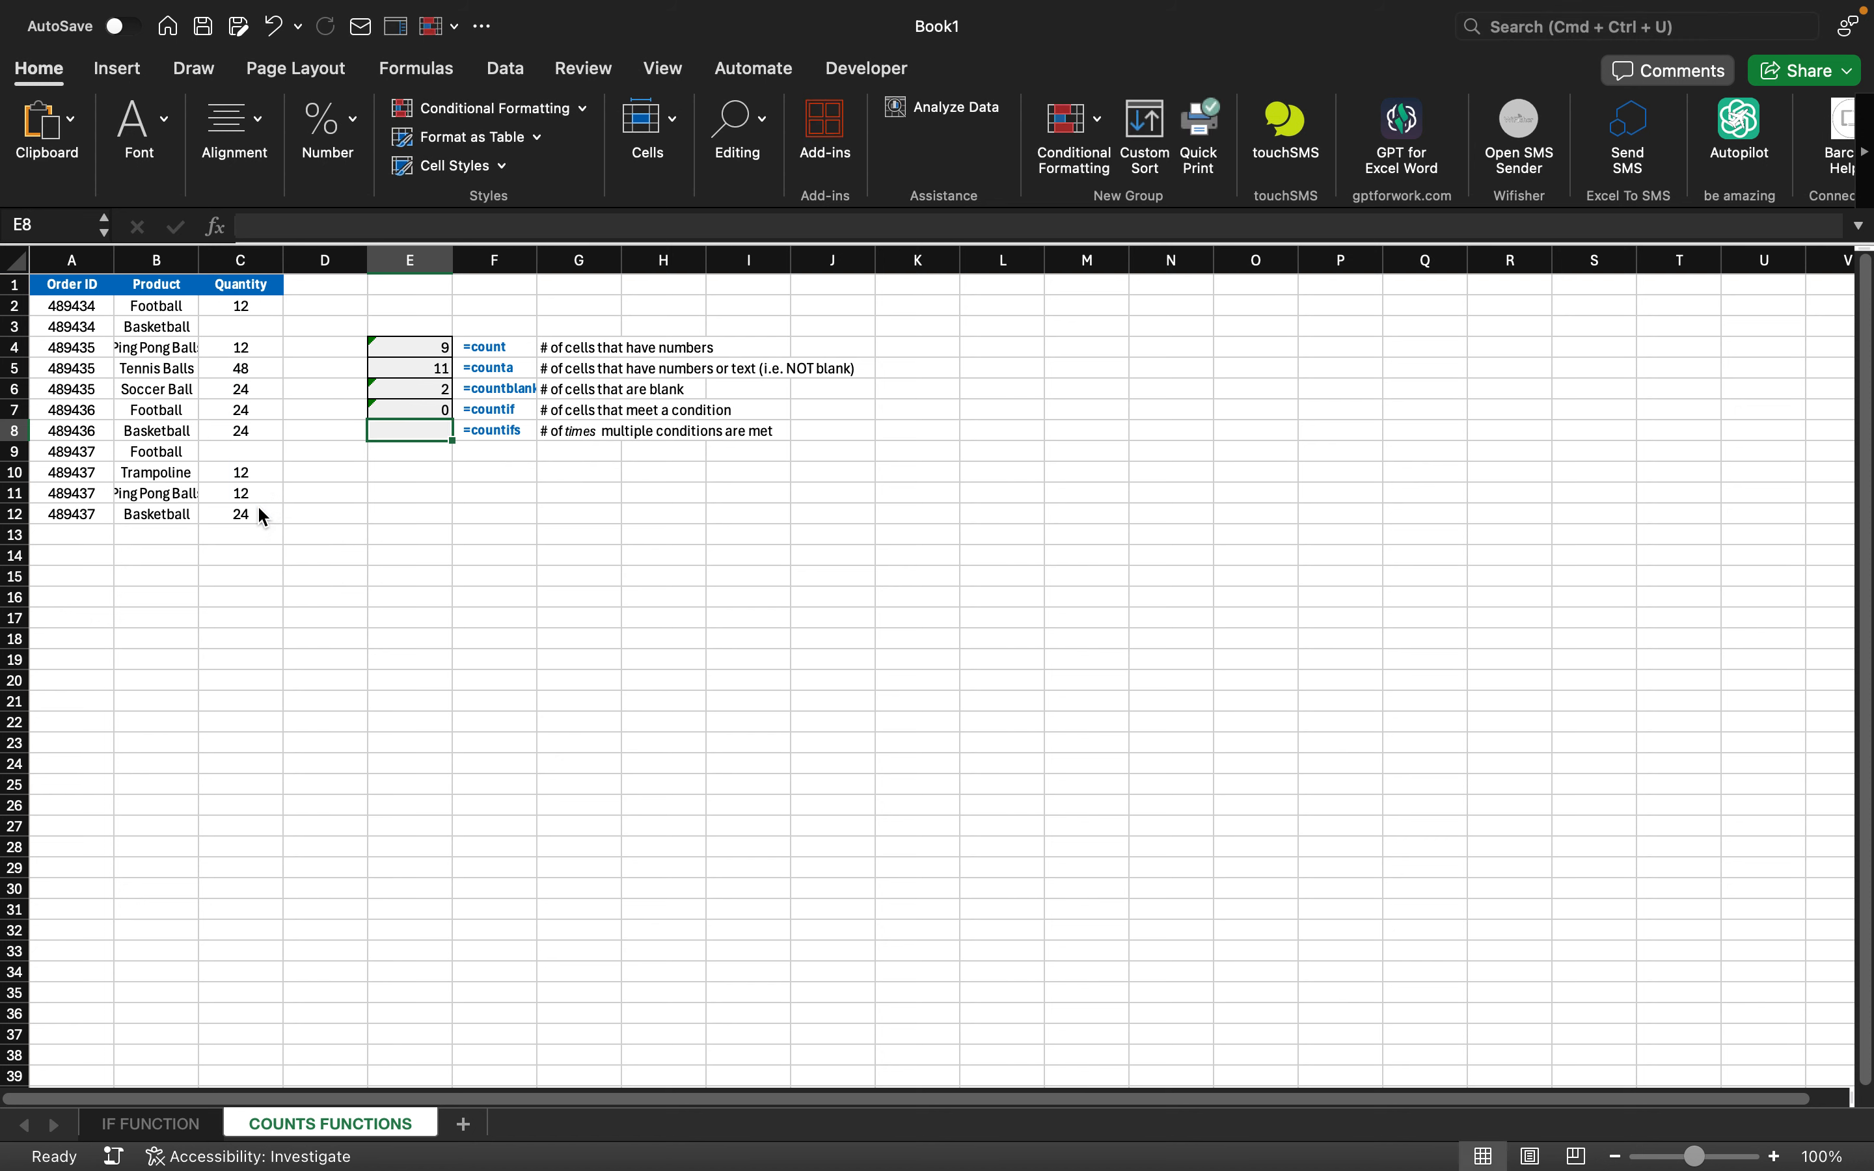
key(Up)
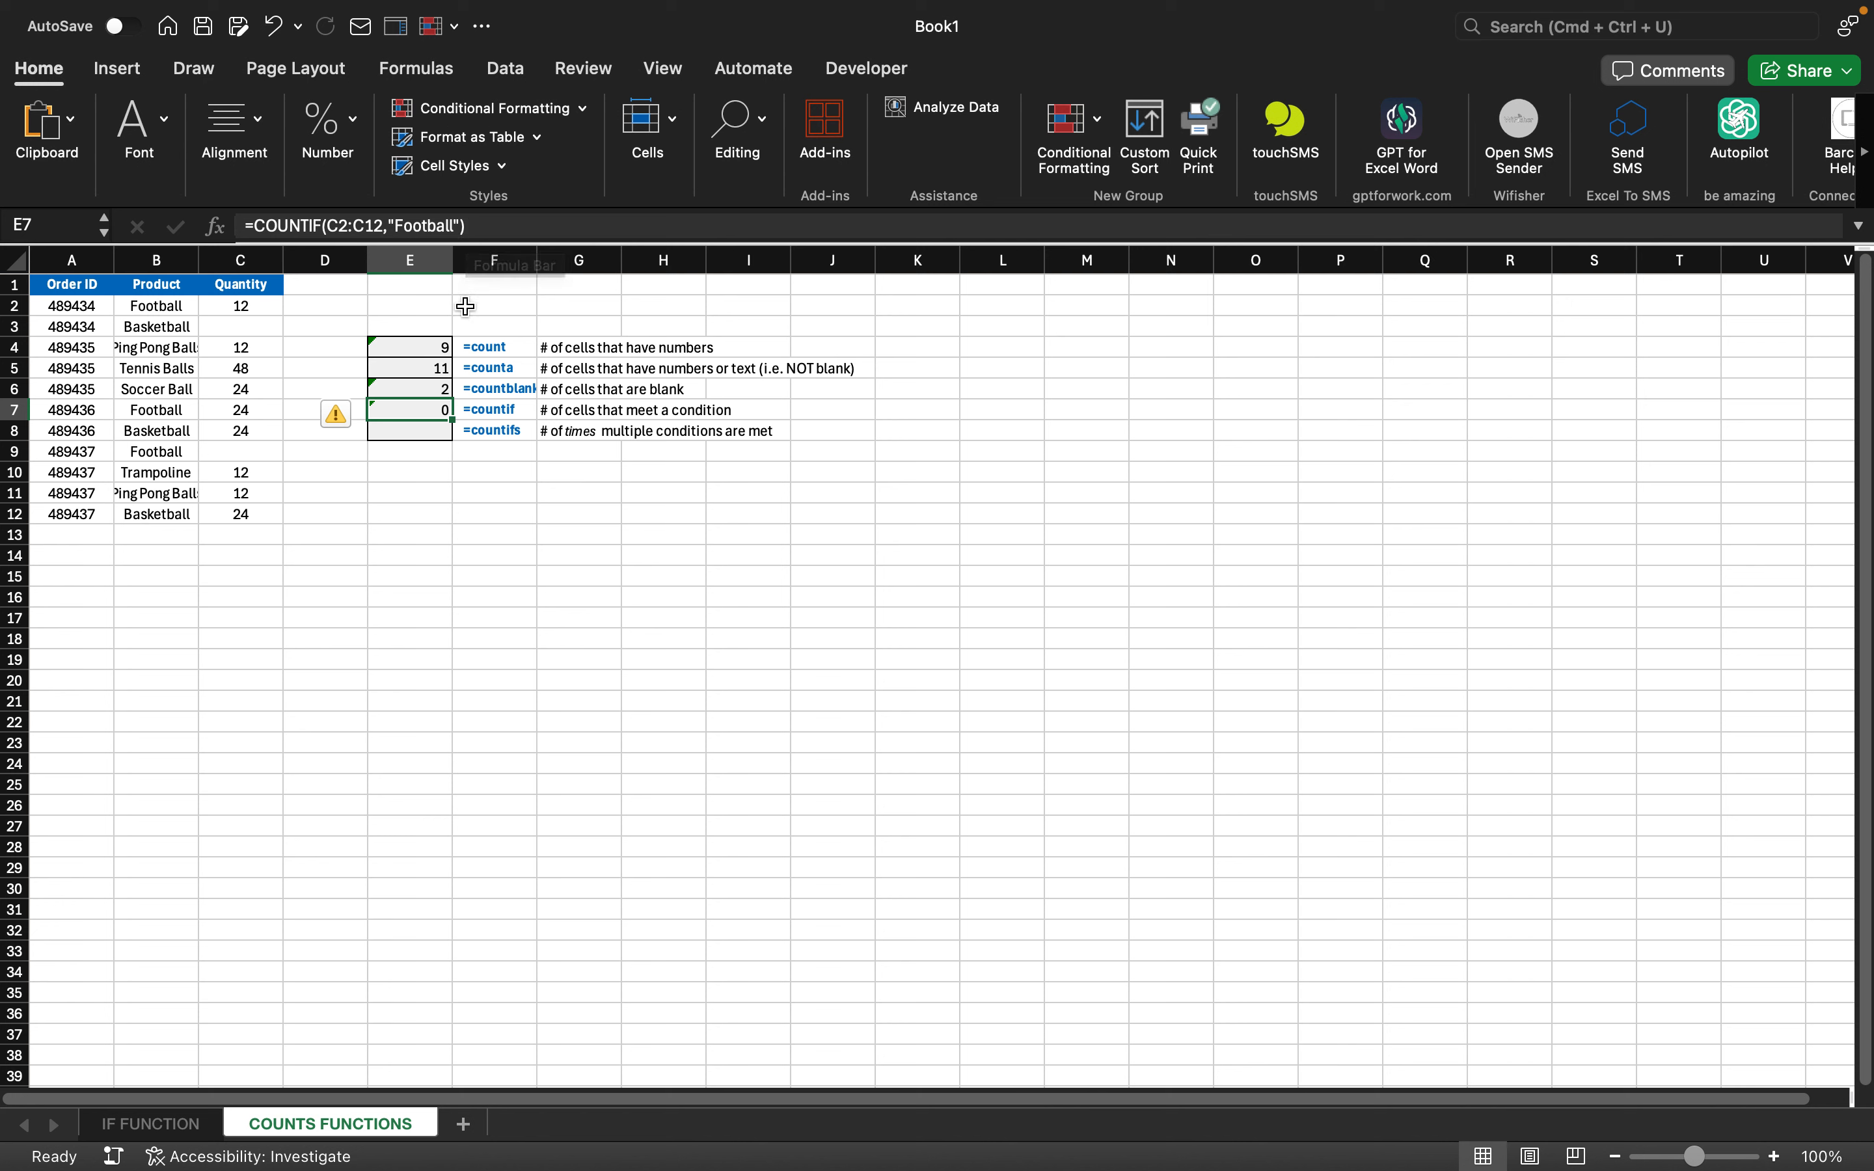
- Clear E7's COUNTIF arguments, trying and then removing a B2:B12 range
click(463, 227)
key(BackSpace)
key(BackSpace)
key(BackSpace)
key(BackSpace)
key(BackSpace)
key(BackSpace)
key(BackSpace)
key(BackSpace)
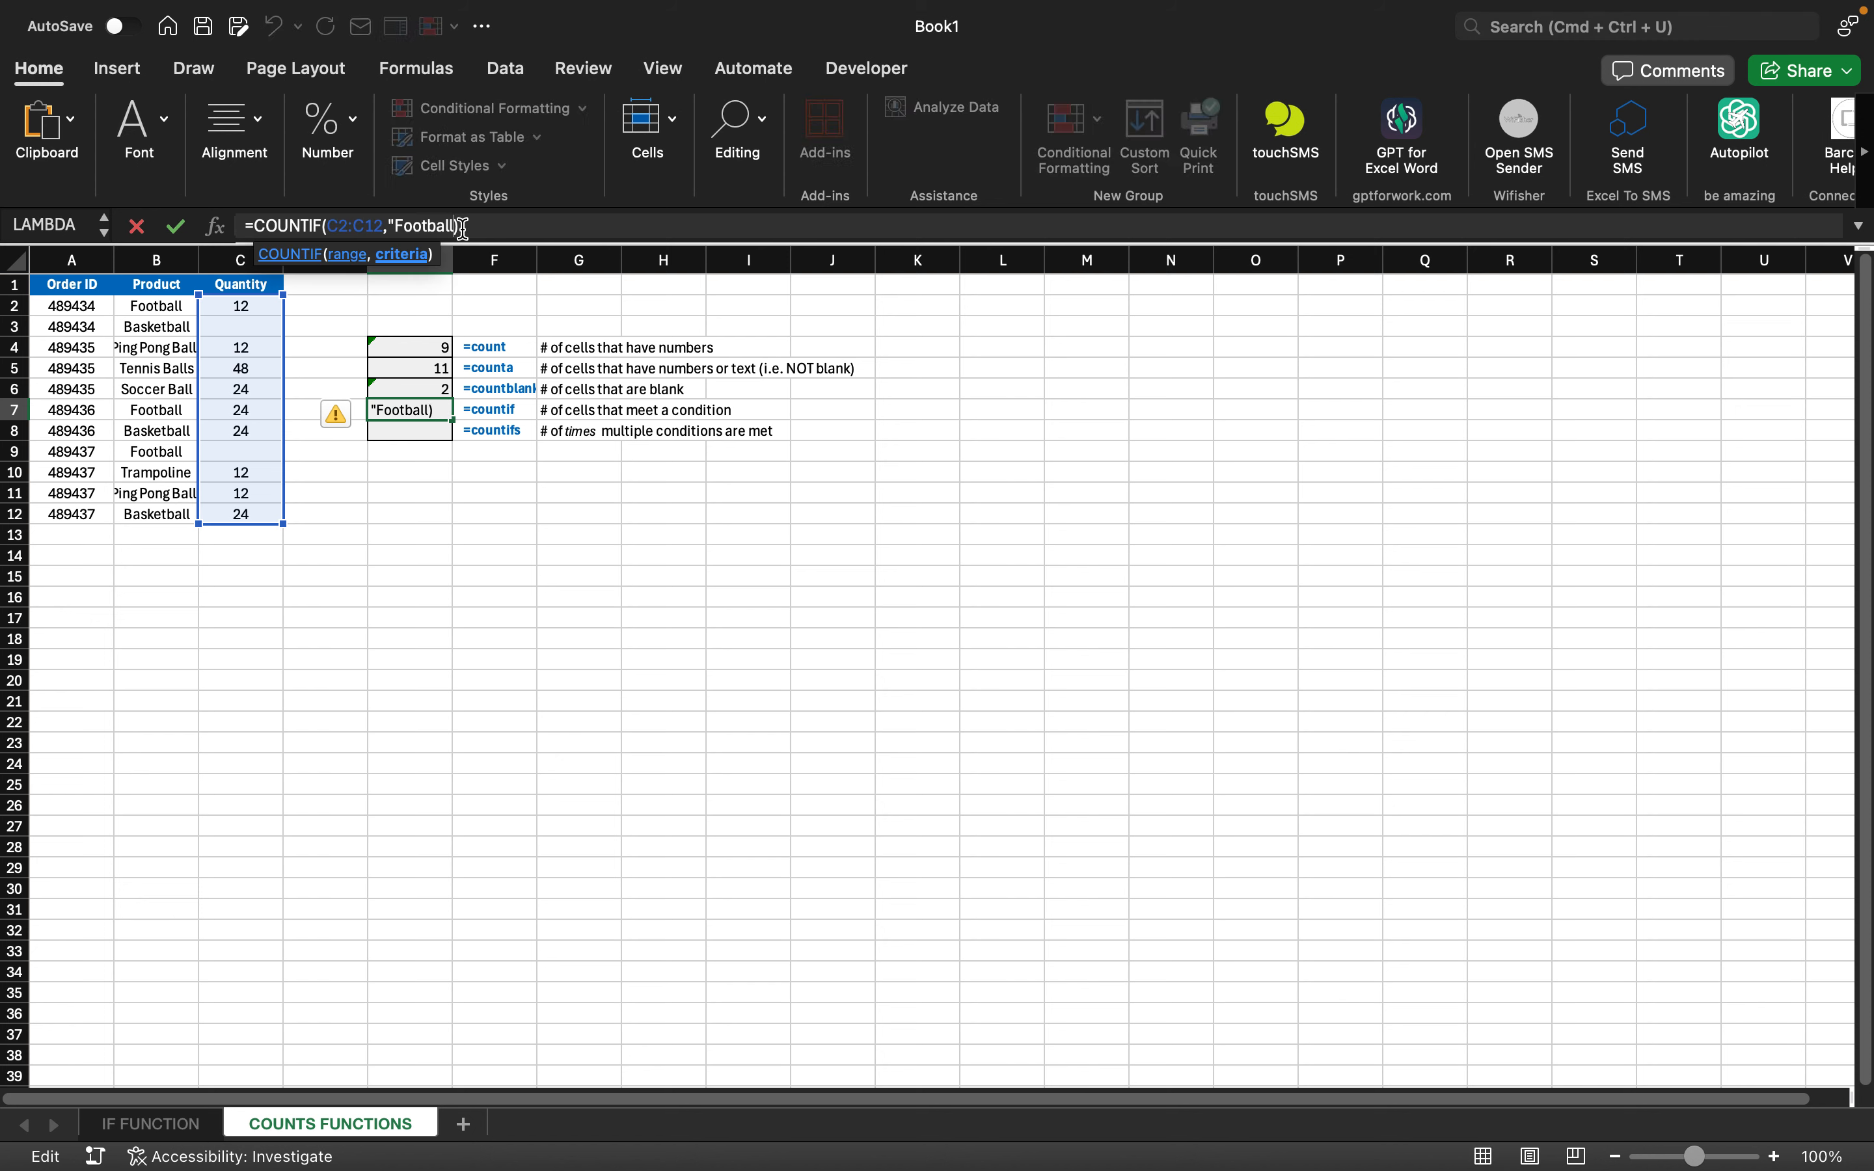
key(BackSpace)
key(BackSpace)
key(BackSpace)
key(BackSpace)
key(BackSpace)
key(BackSpace)
key(BackSpace)
key(BackSpace)
key(BackSpace)
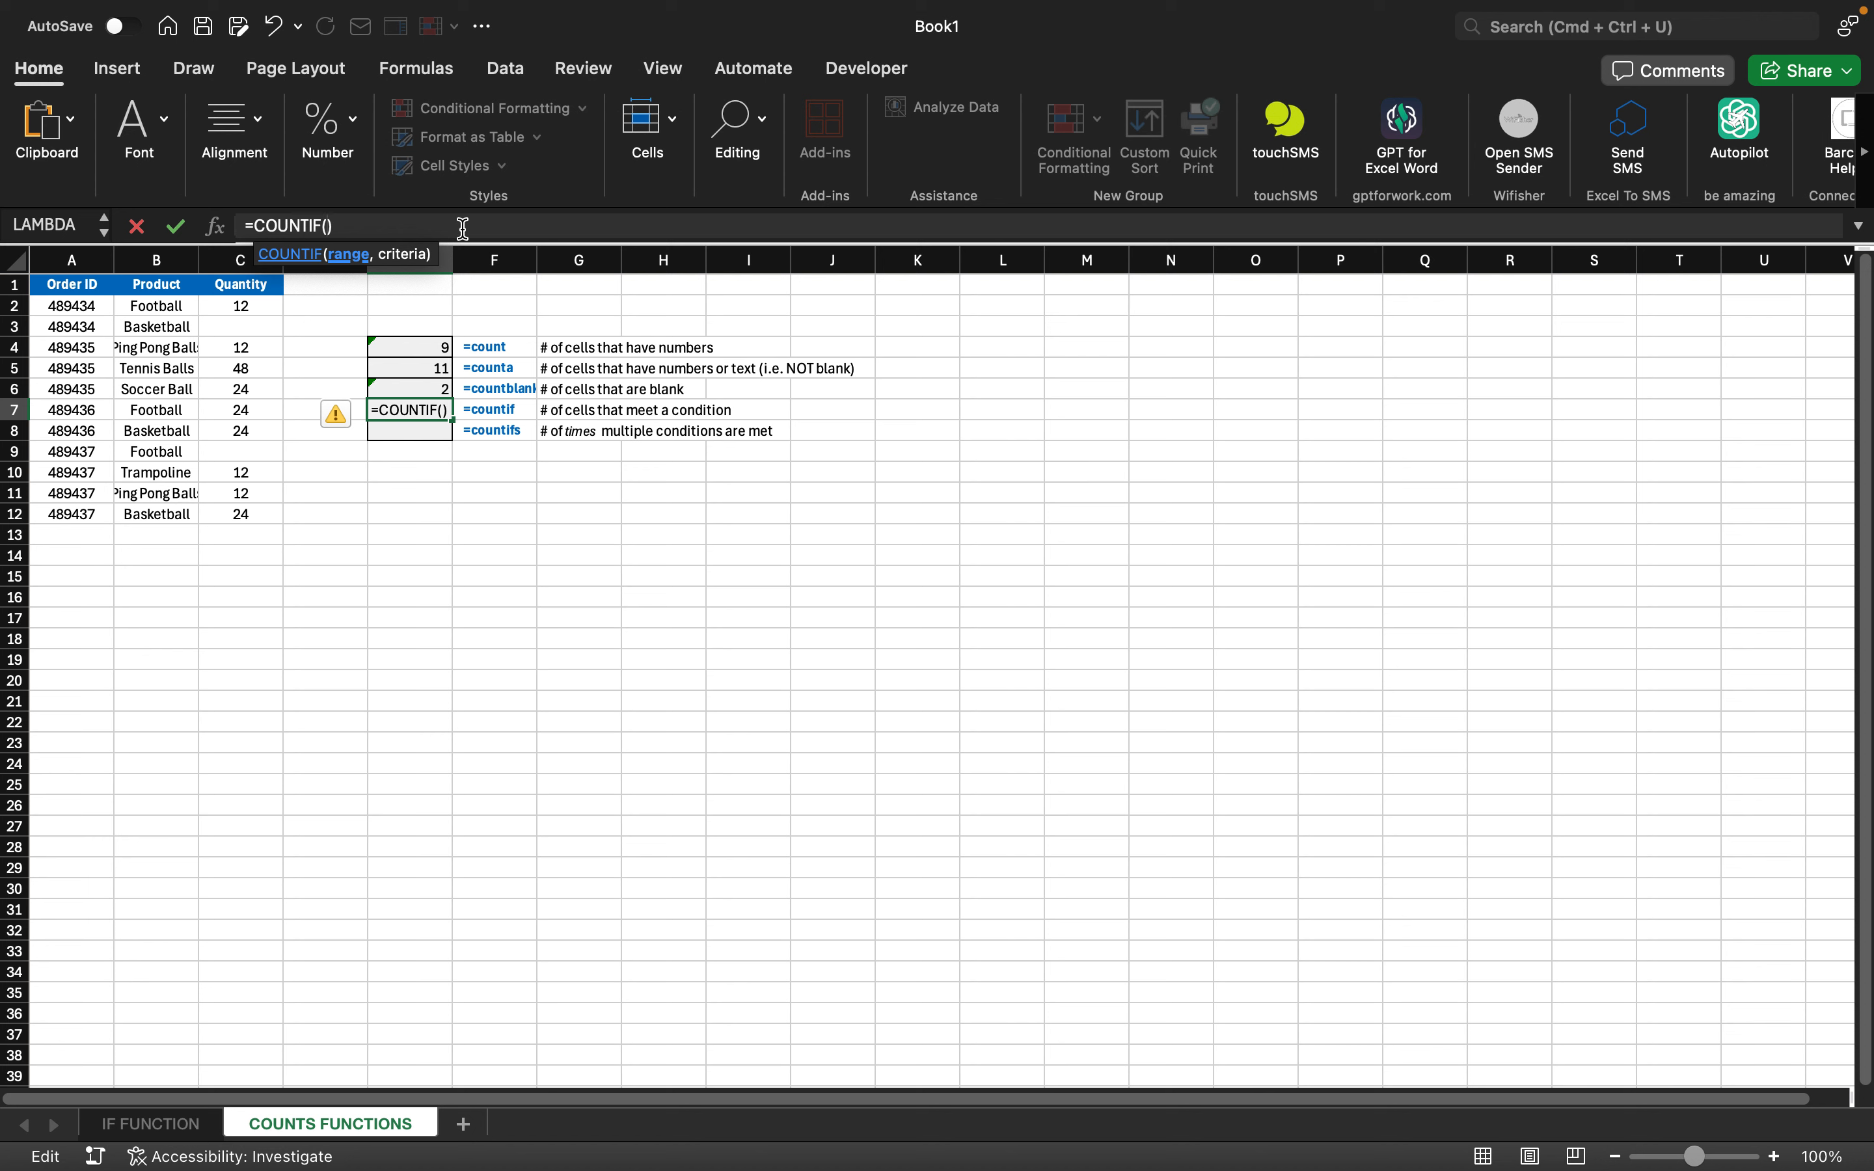
click(157, 304)
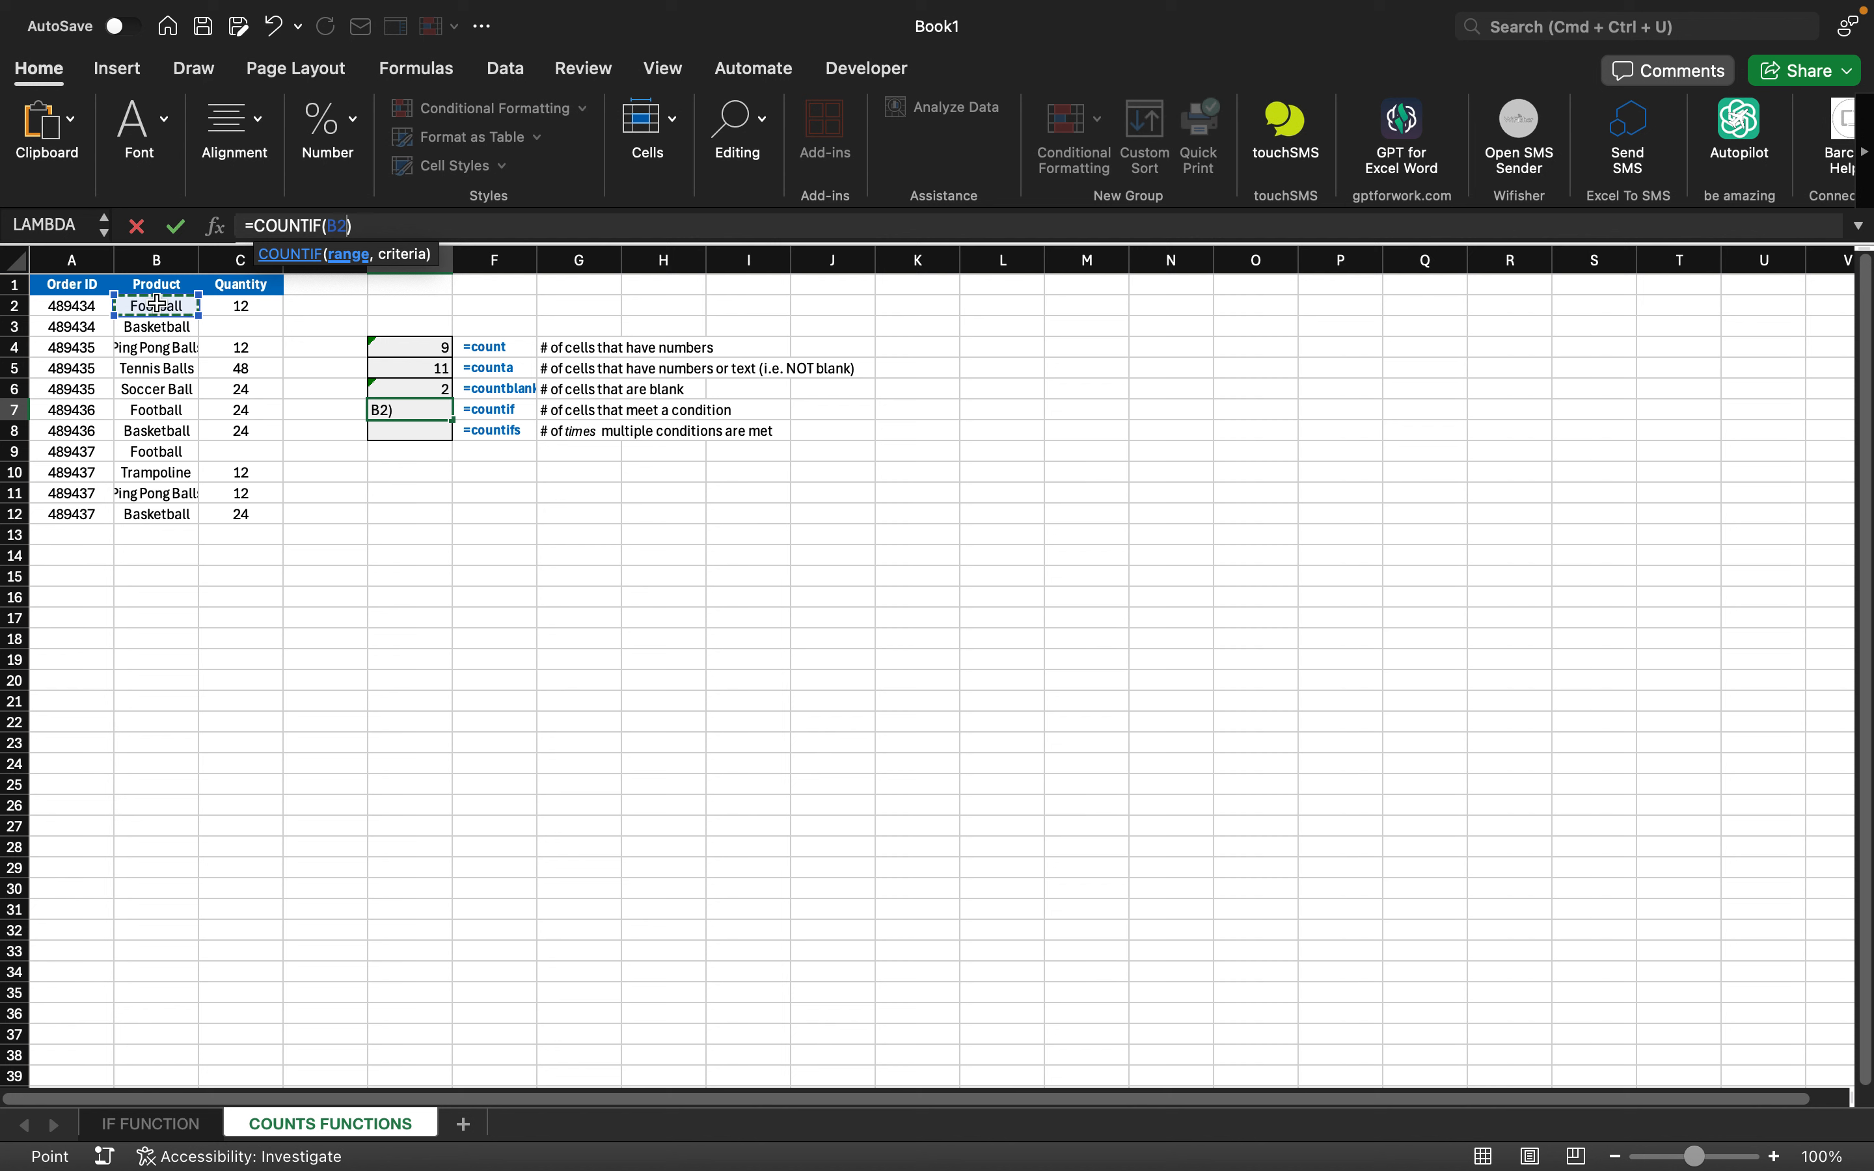
key(shift+Down)
key(shift+Down)
key(shift+Down)
key(shift+Down)
key(shift+Down)
key(shift+Down)
key(shift+Down)
key(shift+Down)
key(shift+Down)
key(shift+Down)
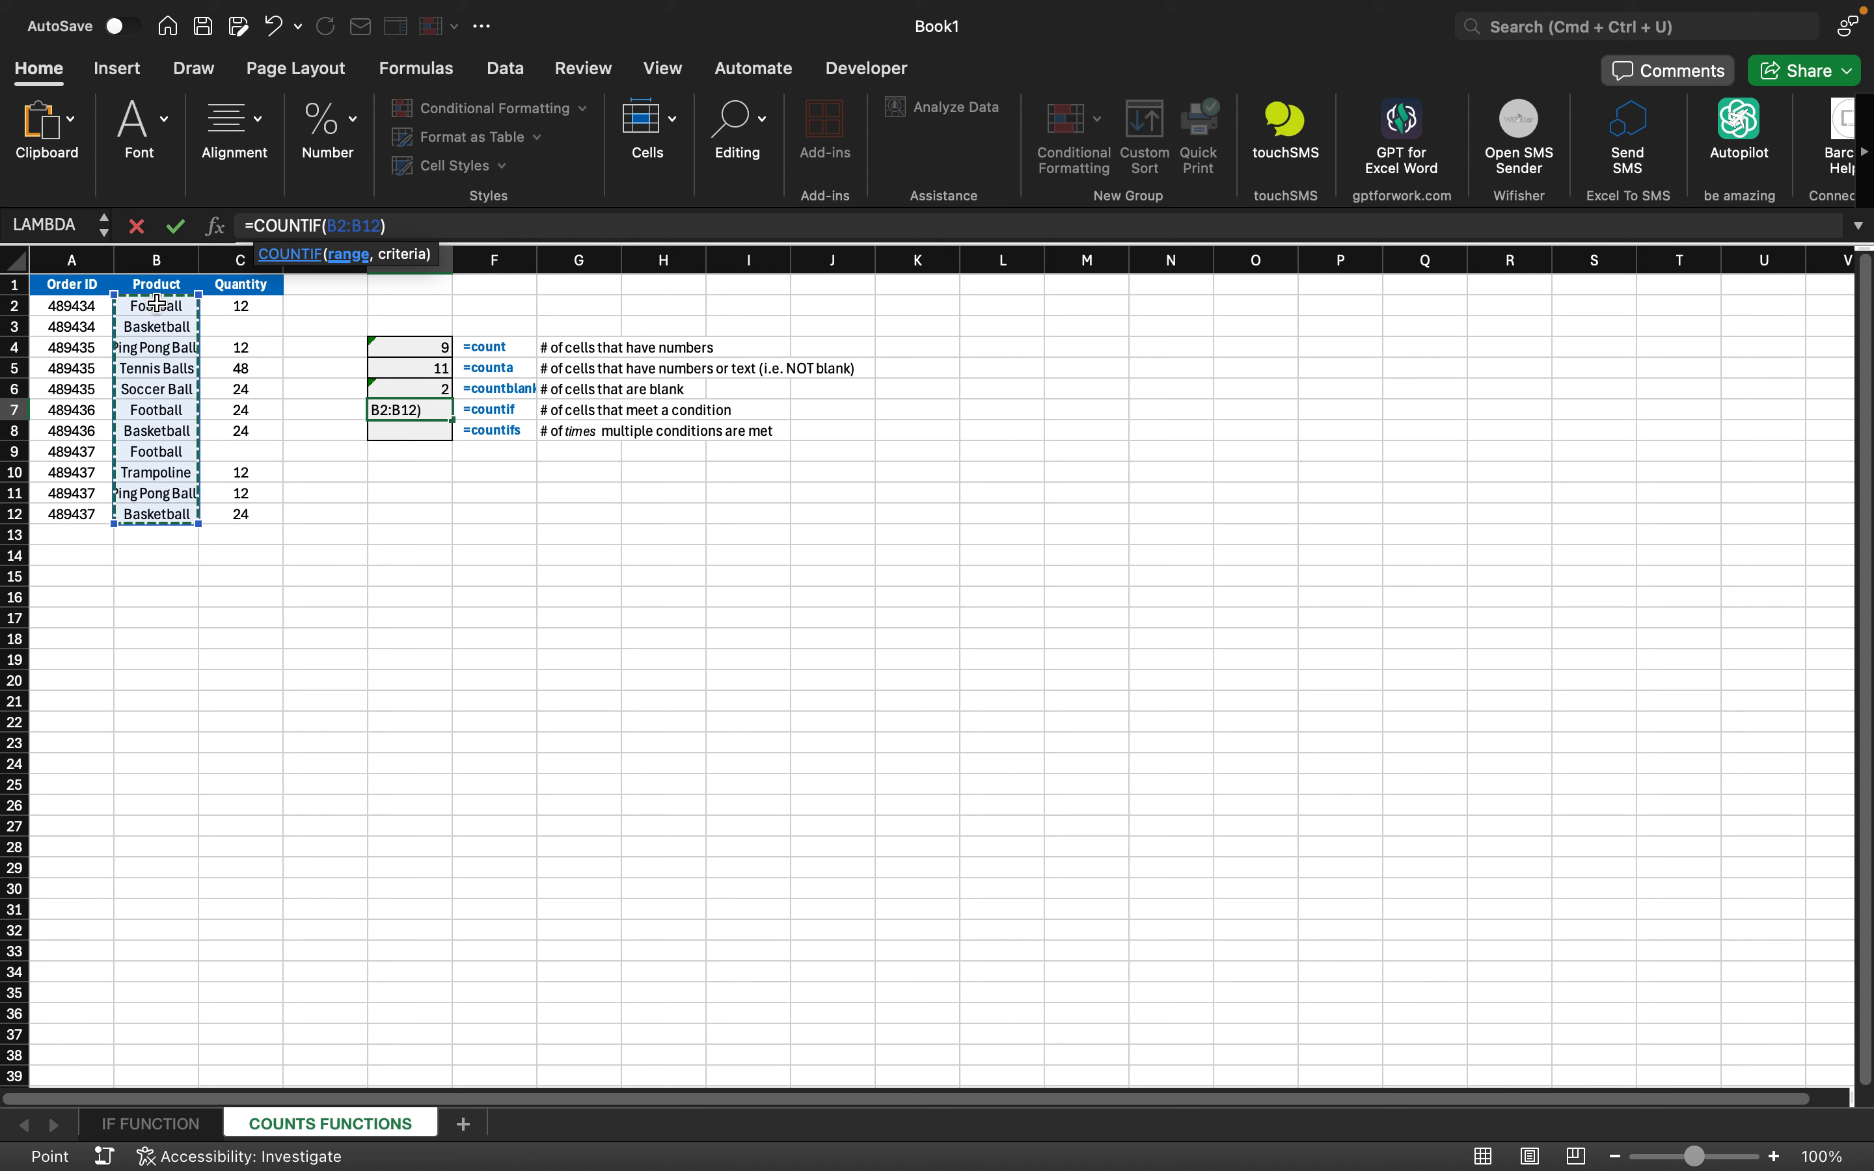
key(BackSpace)
key(BackSpace)
key(BackSpace)
key(BackSpace)
key(BackSpace)
key(BackSpace)
key(BackSpace)
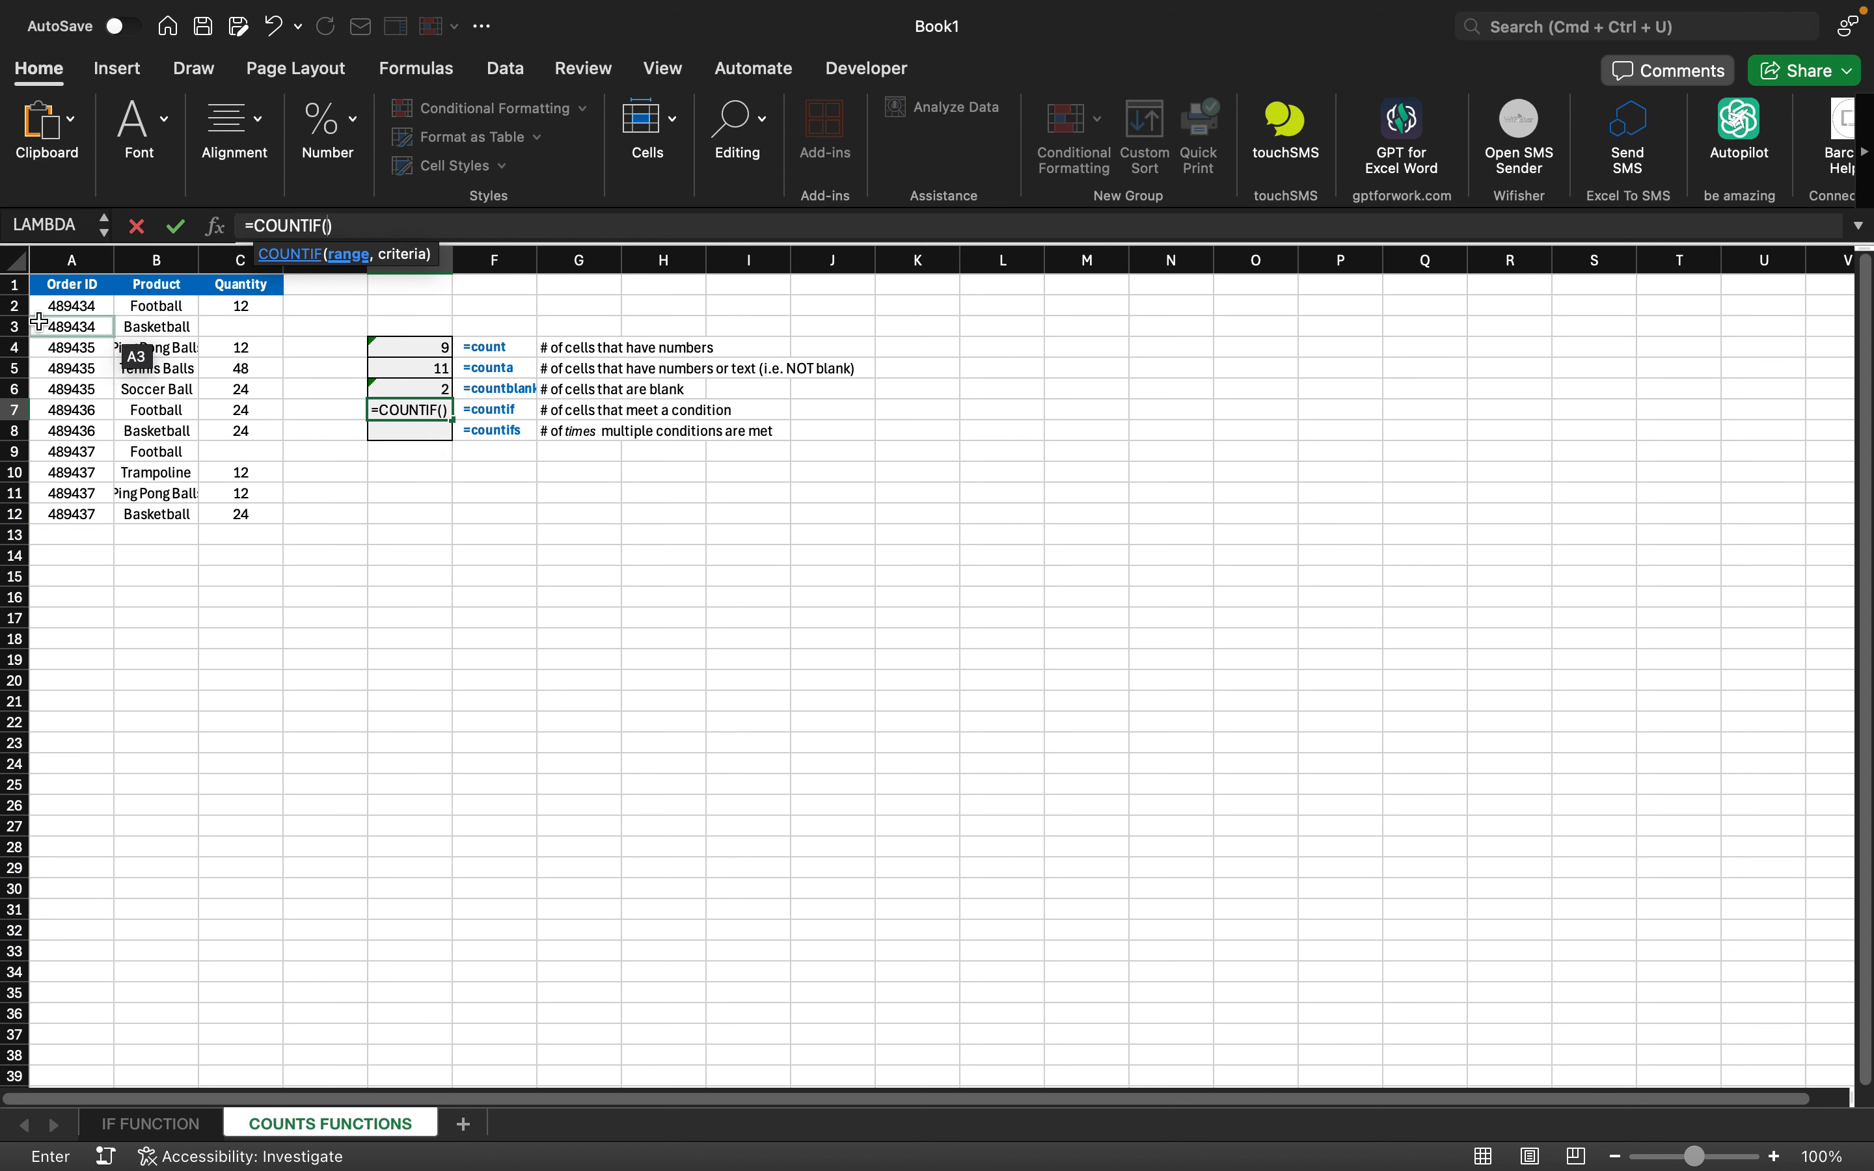
- Set the COUNTIF range to A2:A12 with criteria "football" and commit; E7 returns 0
click(62, 306)
key(shift+Down)
key(shift+Down)
key(shift+Down)
key(shift+Down)
key(shift+Down)
key(shift+Down)
key(shift+Down)
key(shift+Down)
key(shift+Down)
key(shift+Down)
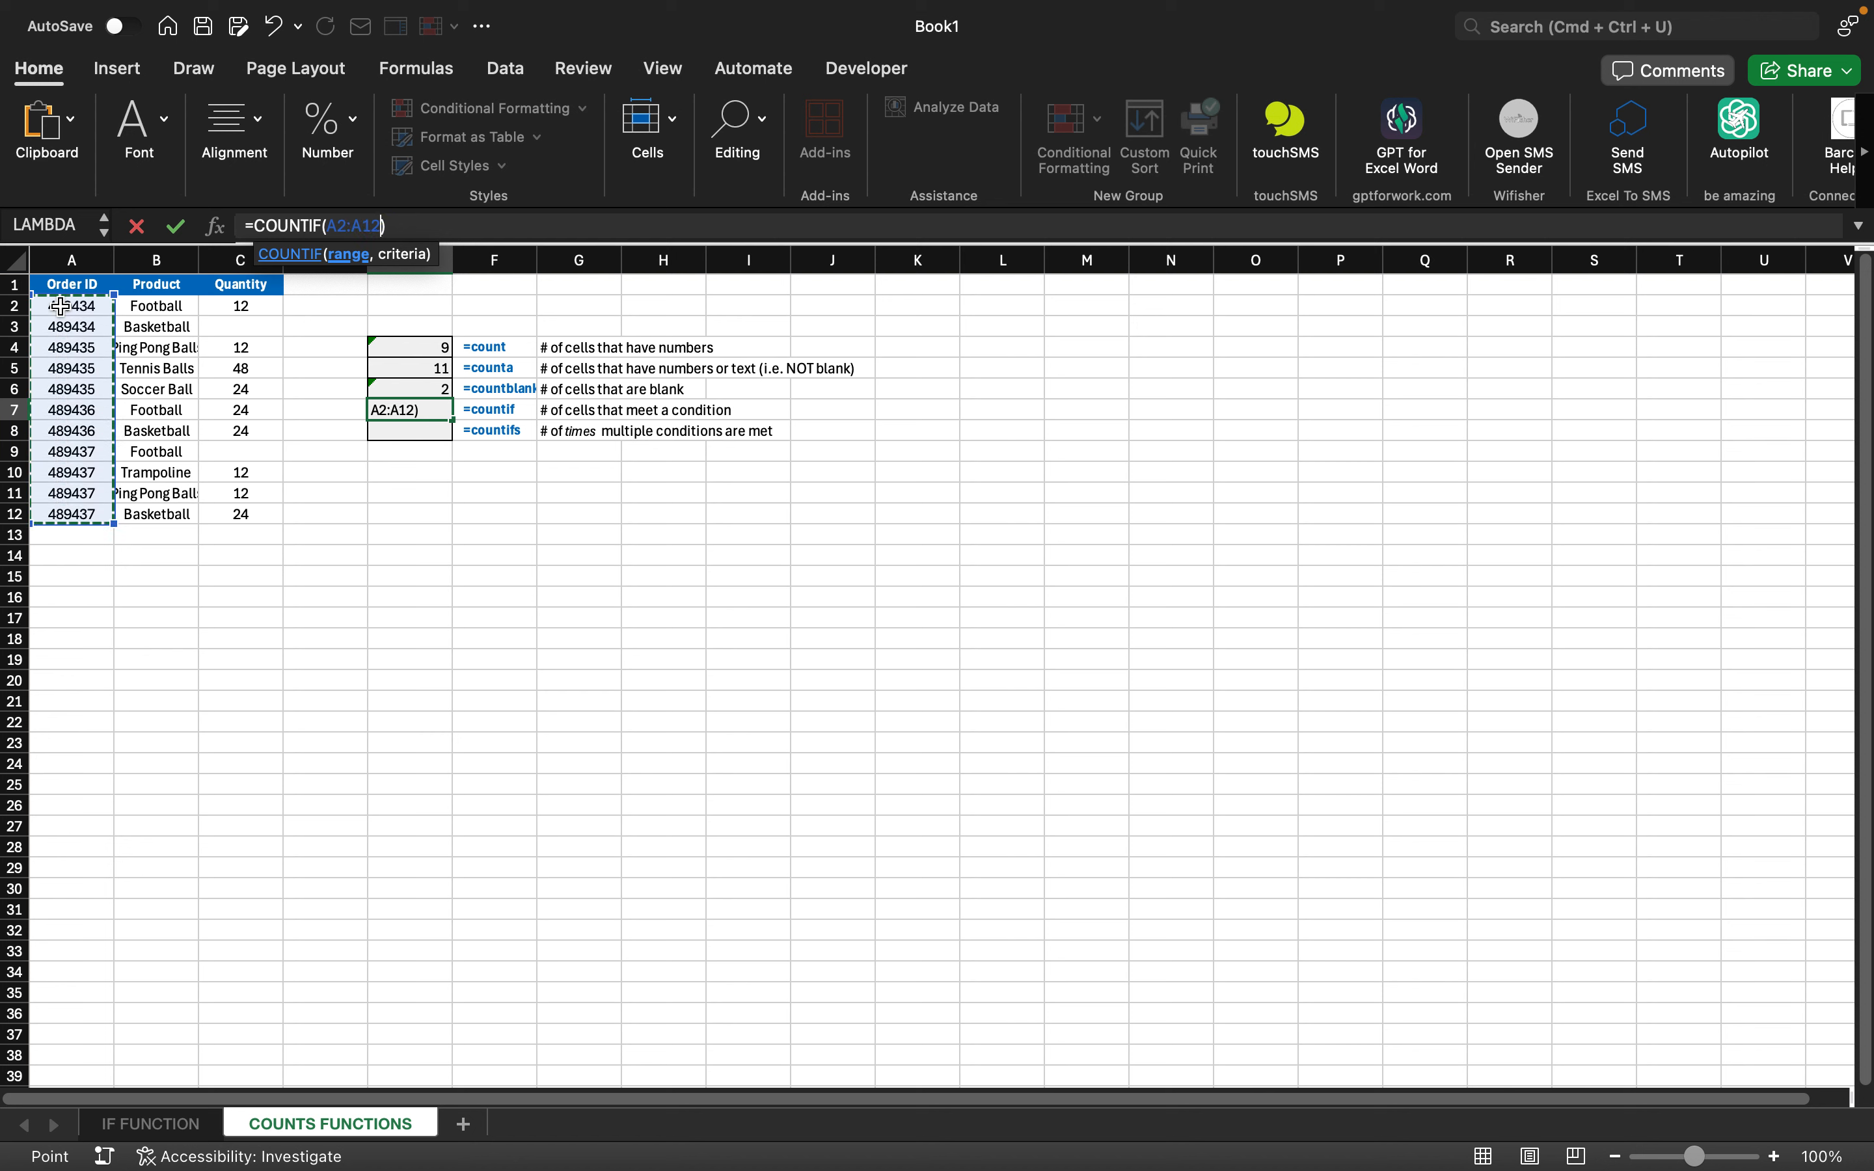
text(,)
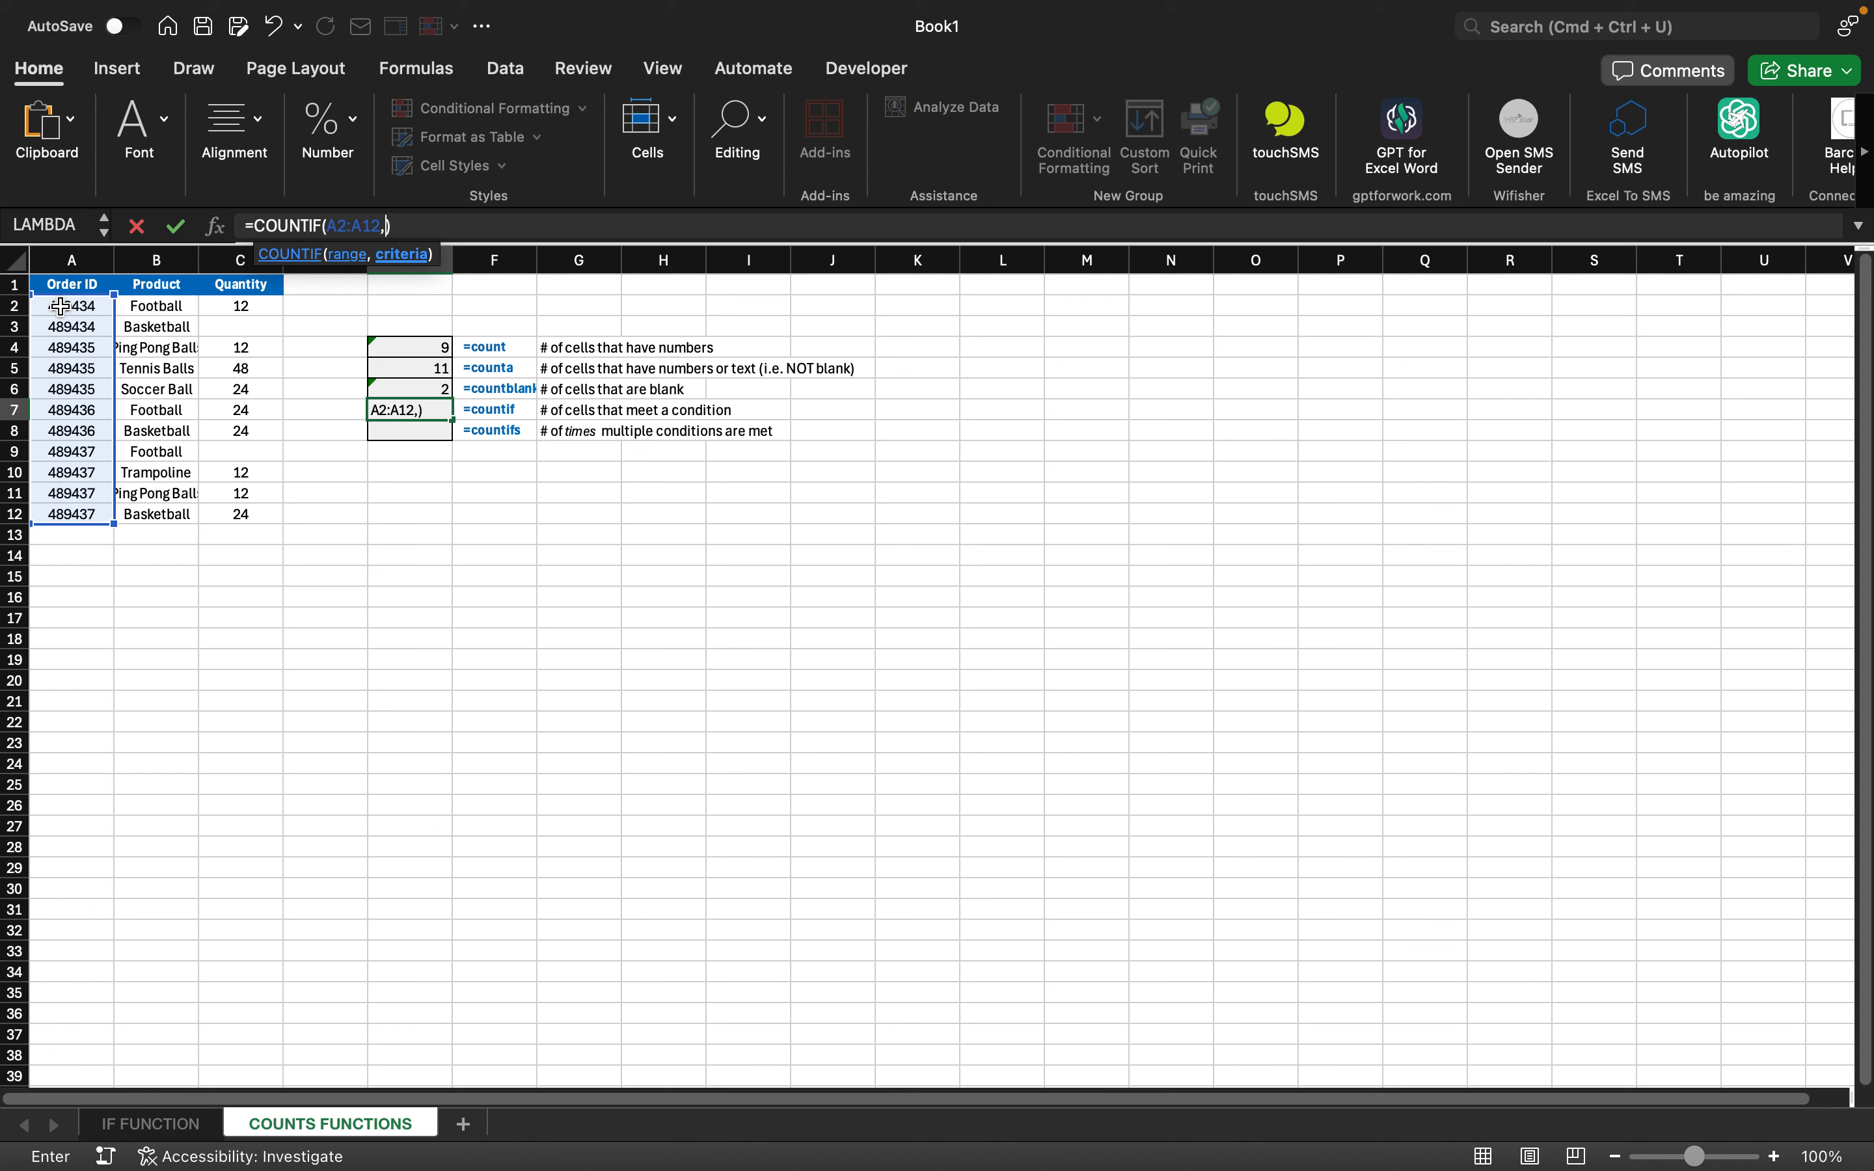
text("football")
click(497, 227)
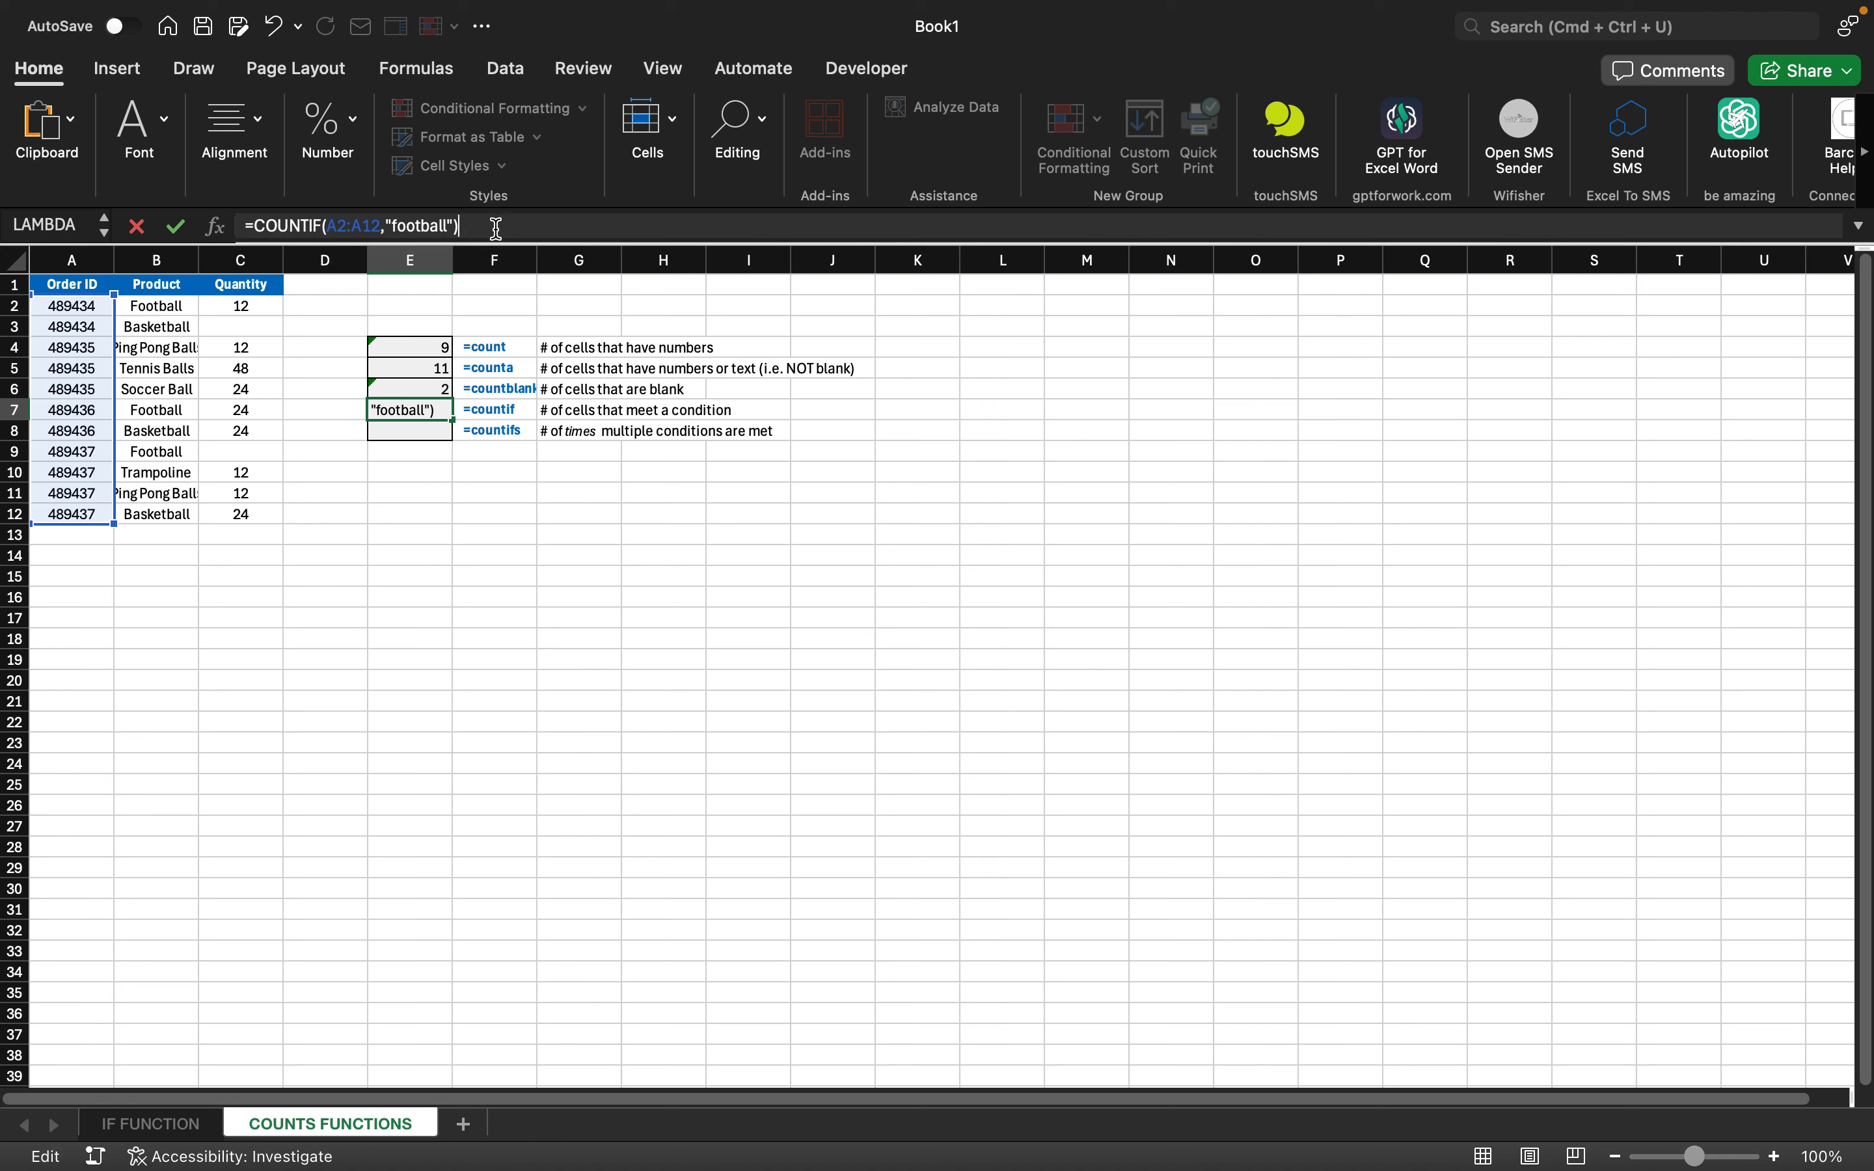
key(Return)
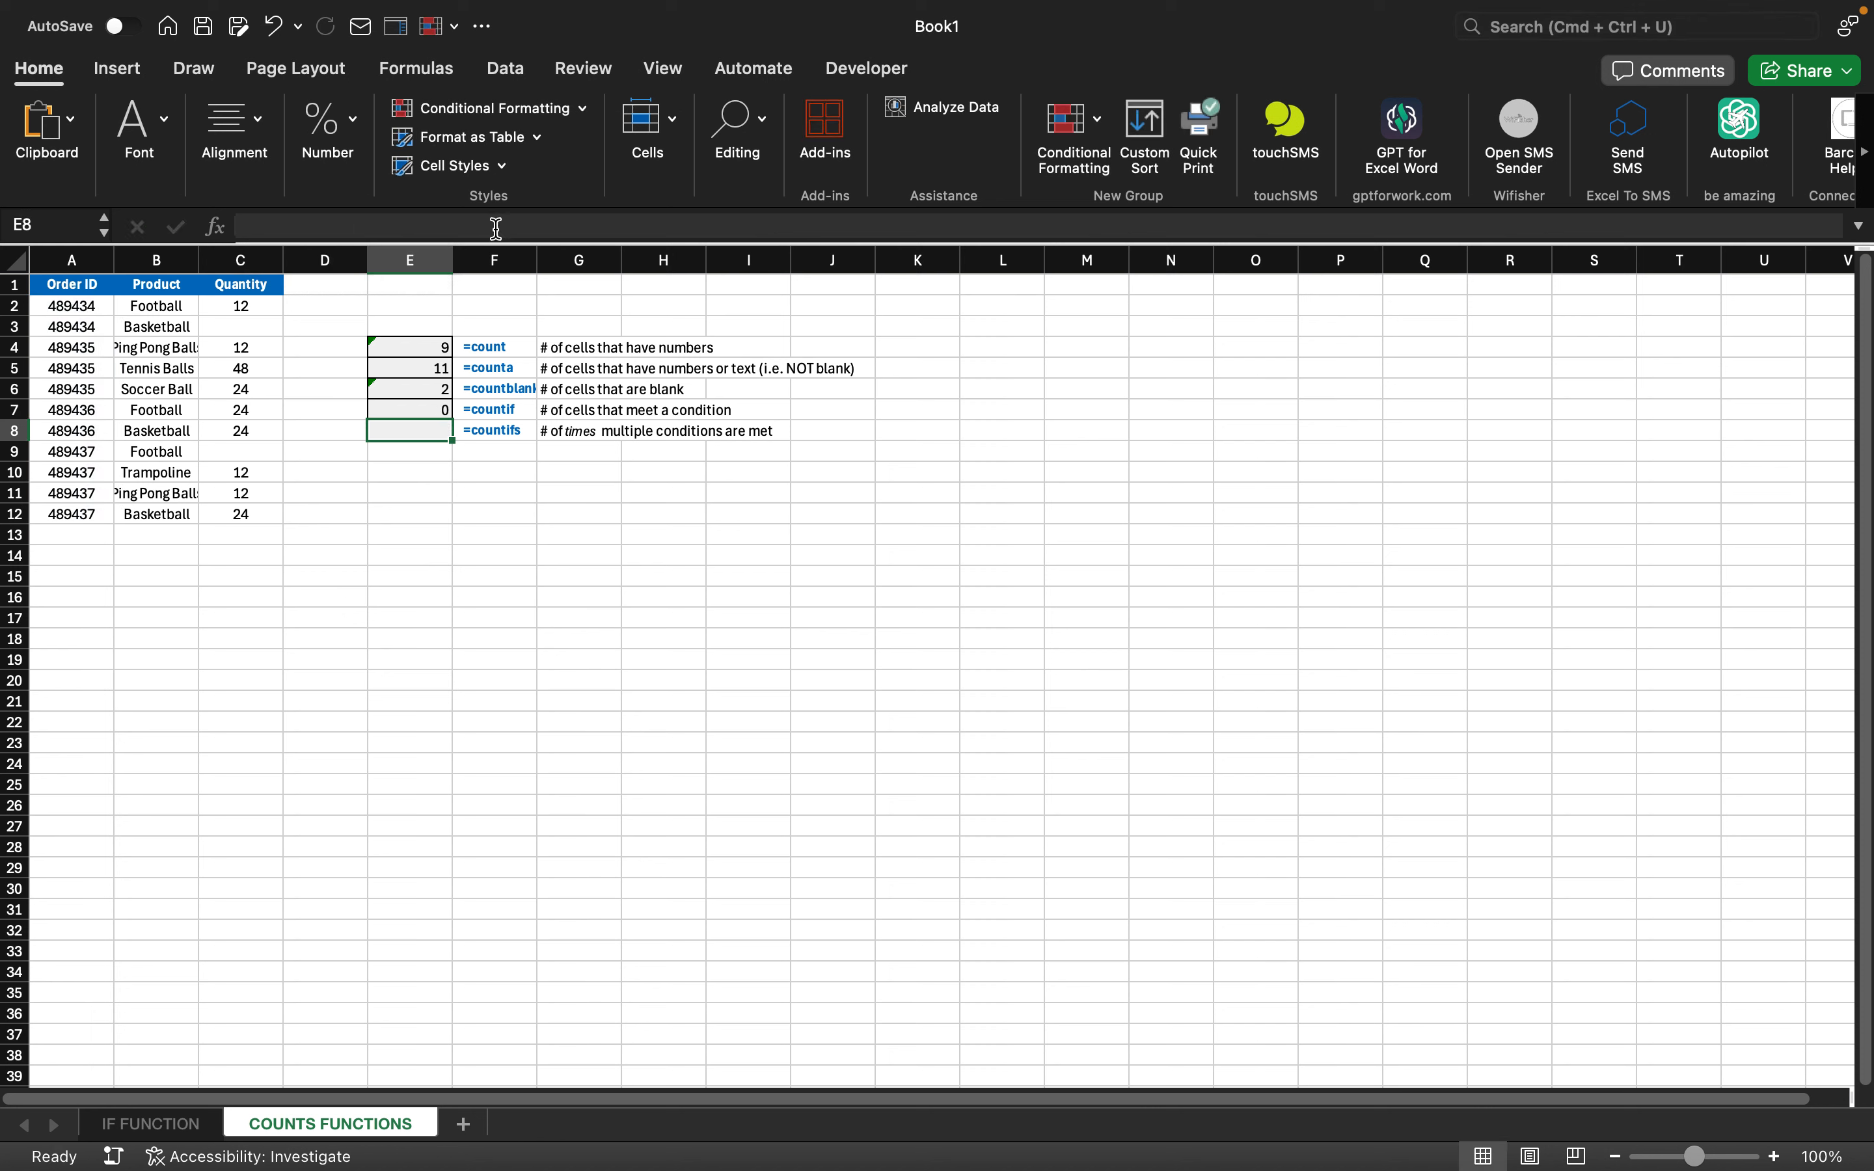
key(Up)
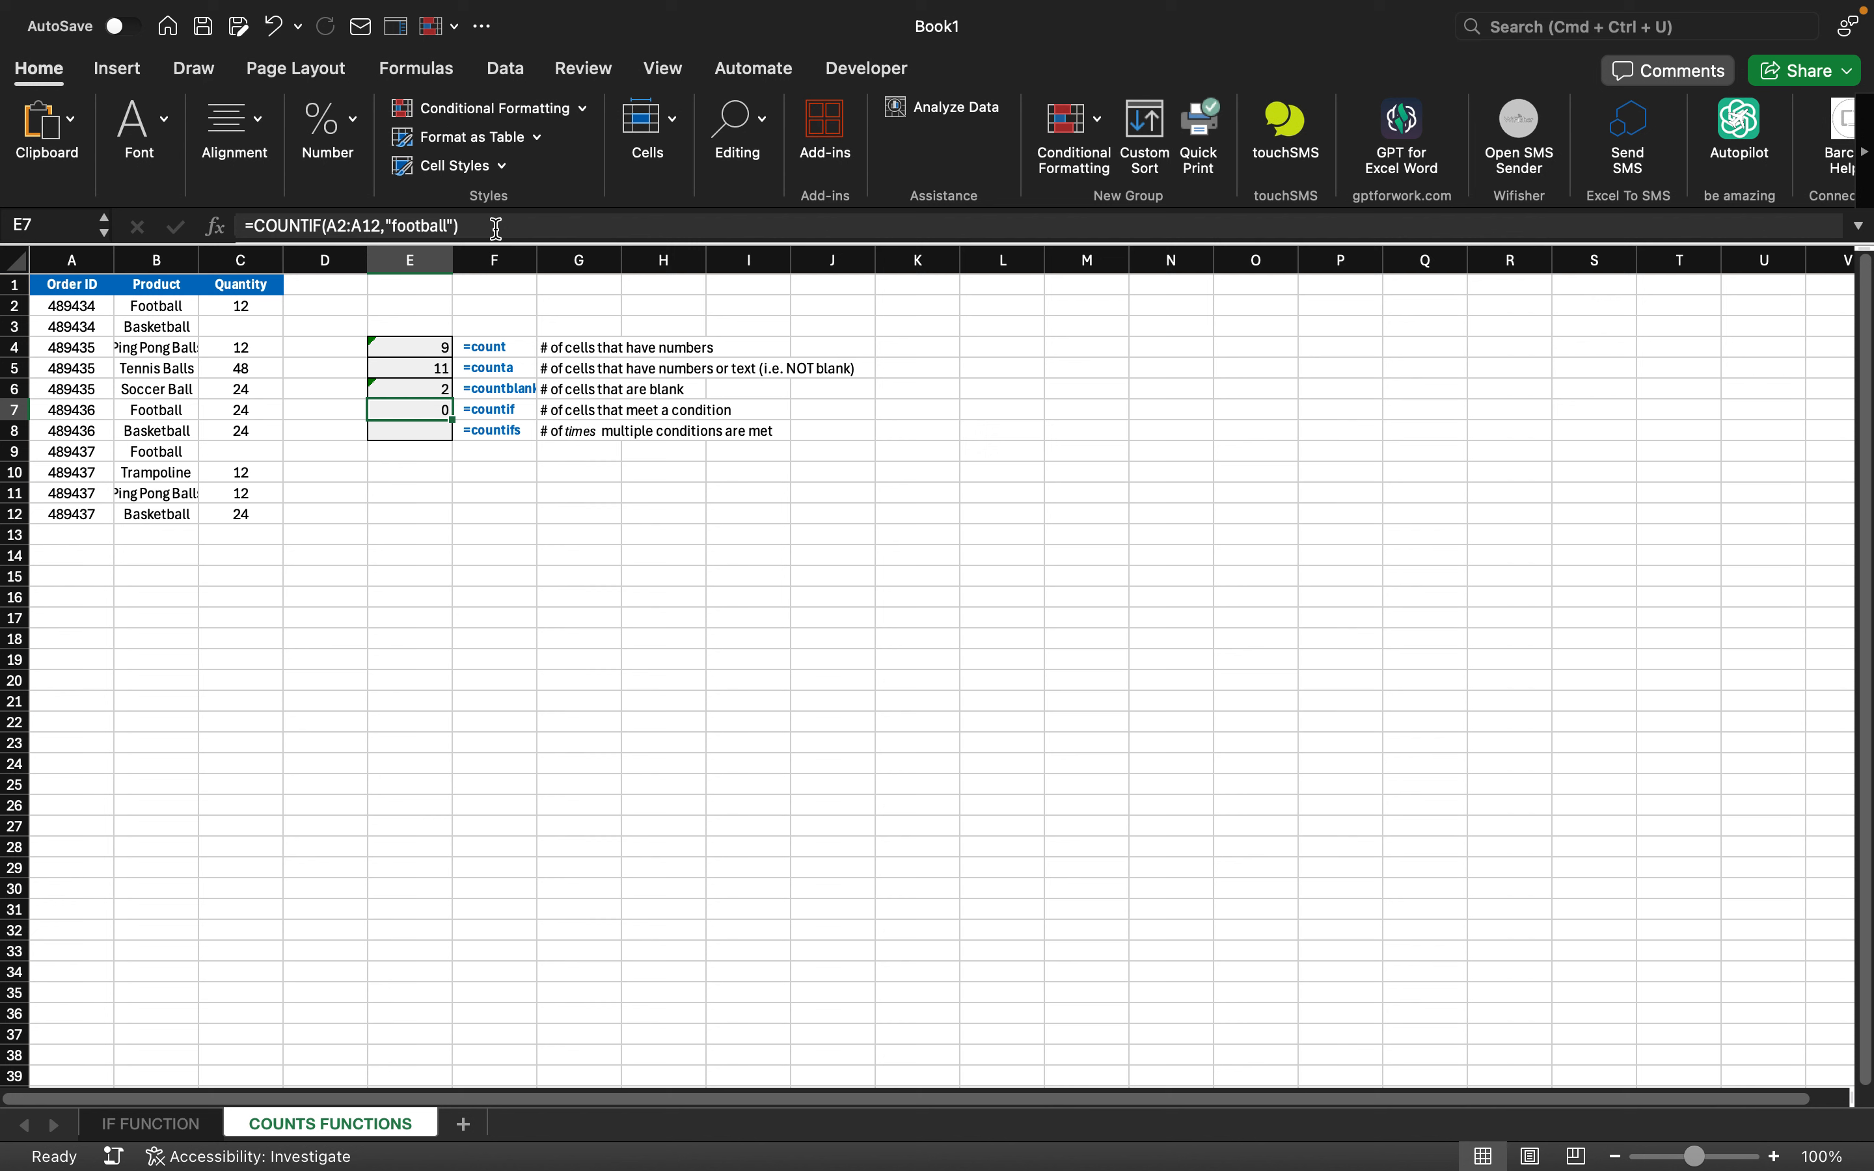
key(Down)
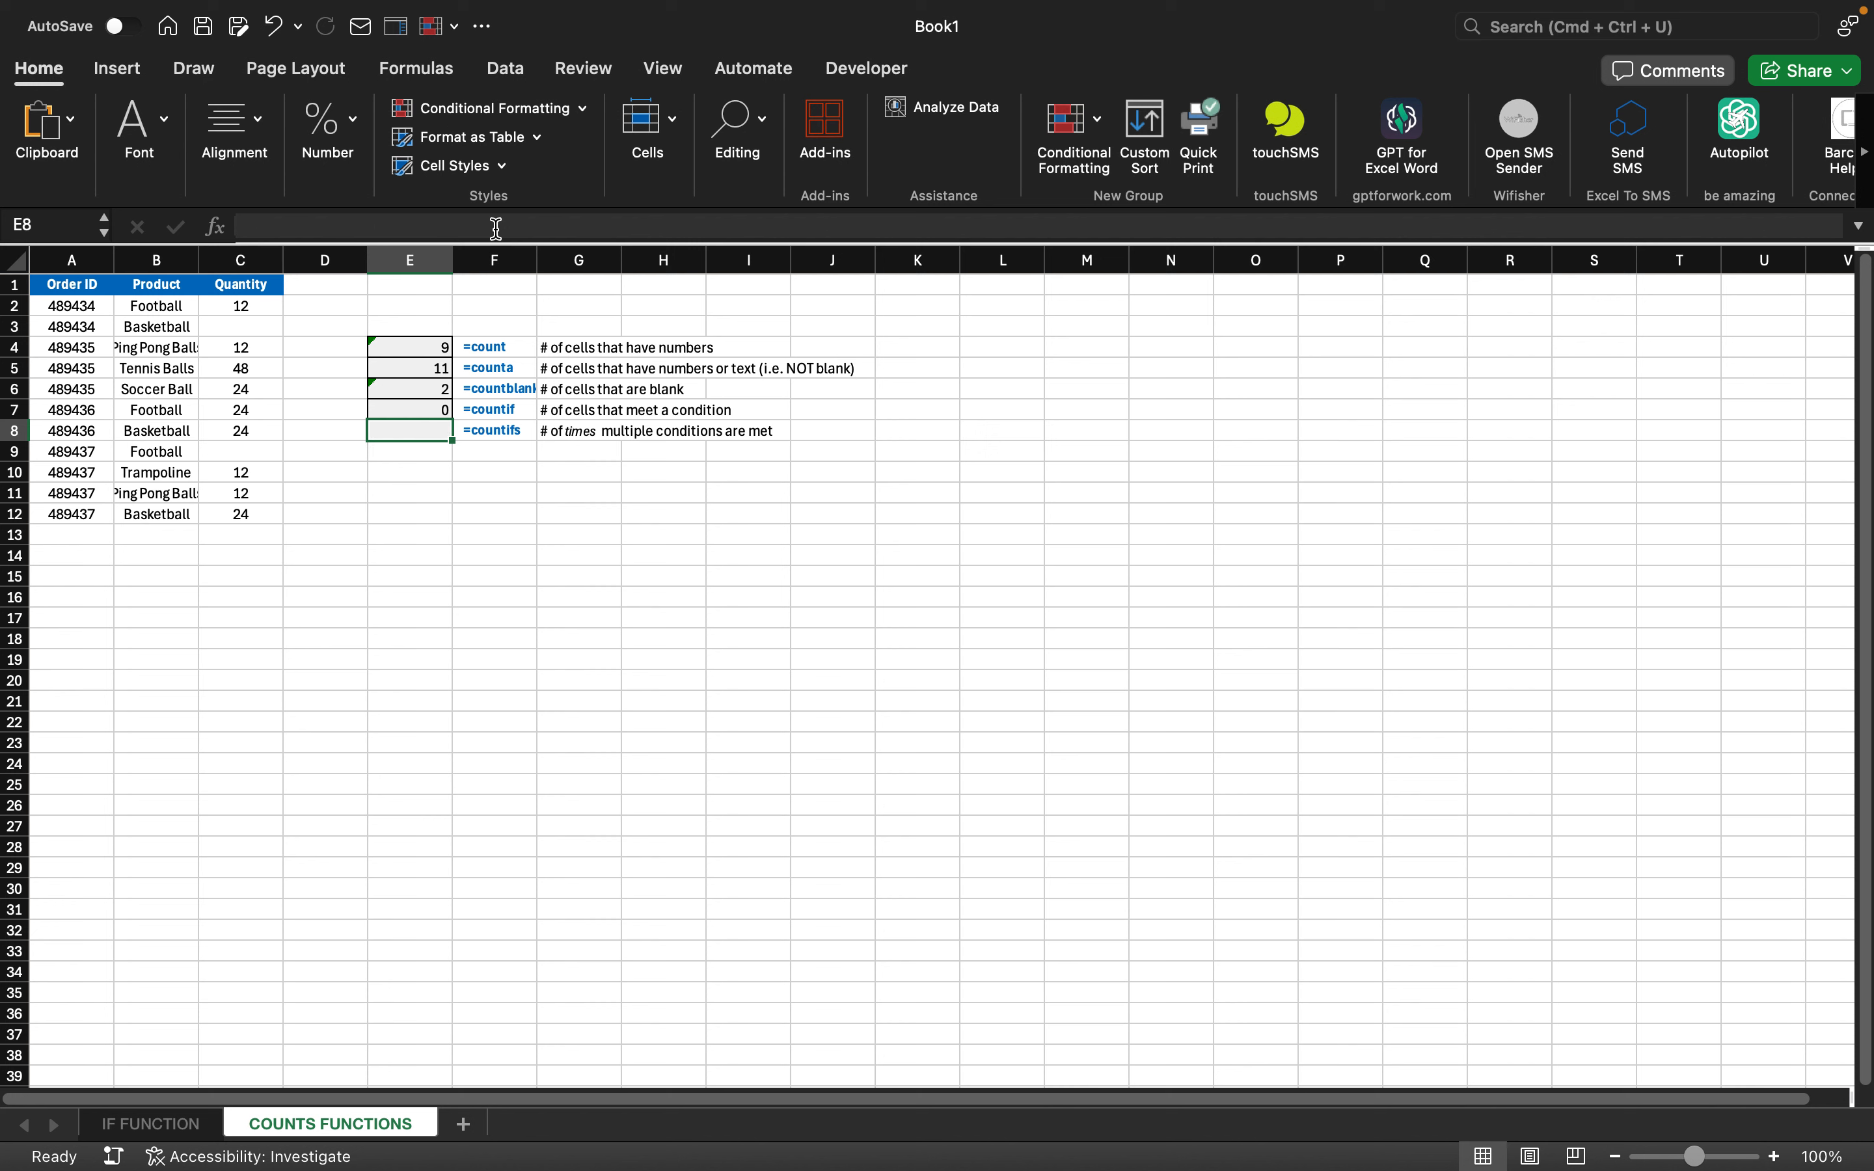
- Enter a COUNTIFS in E8 testing C2:C12 for "football" and B2:B12 for an order ID; it returns 0
text(=c)
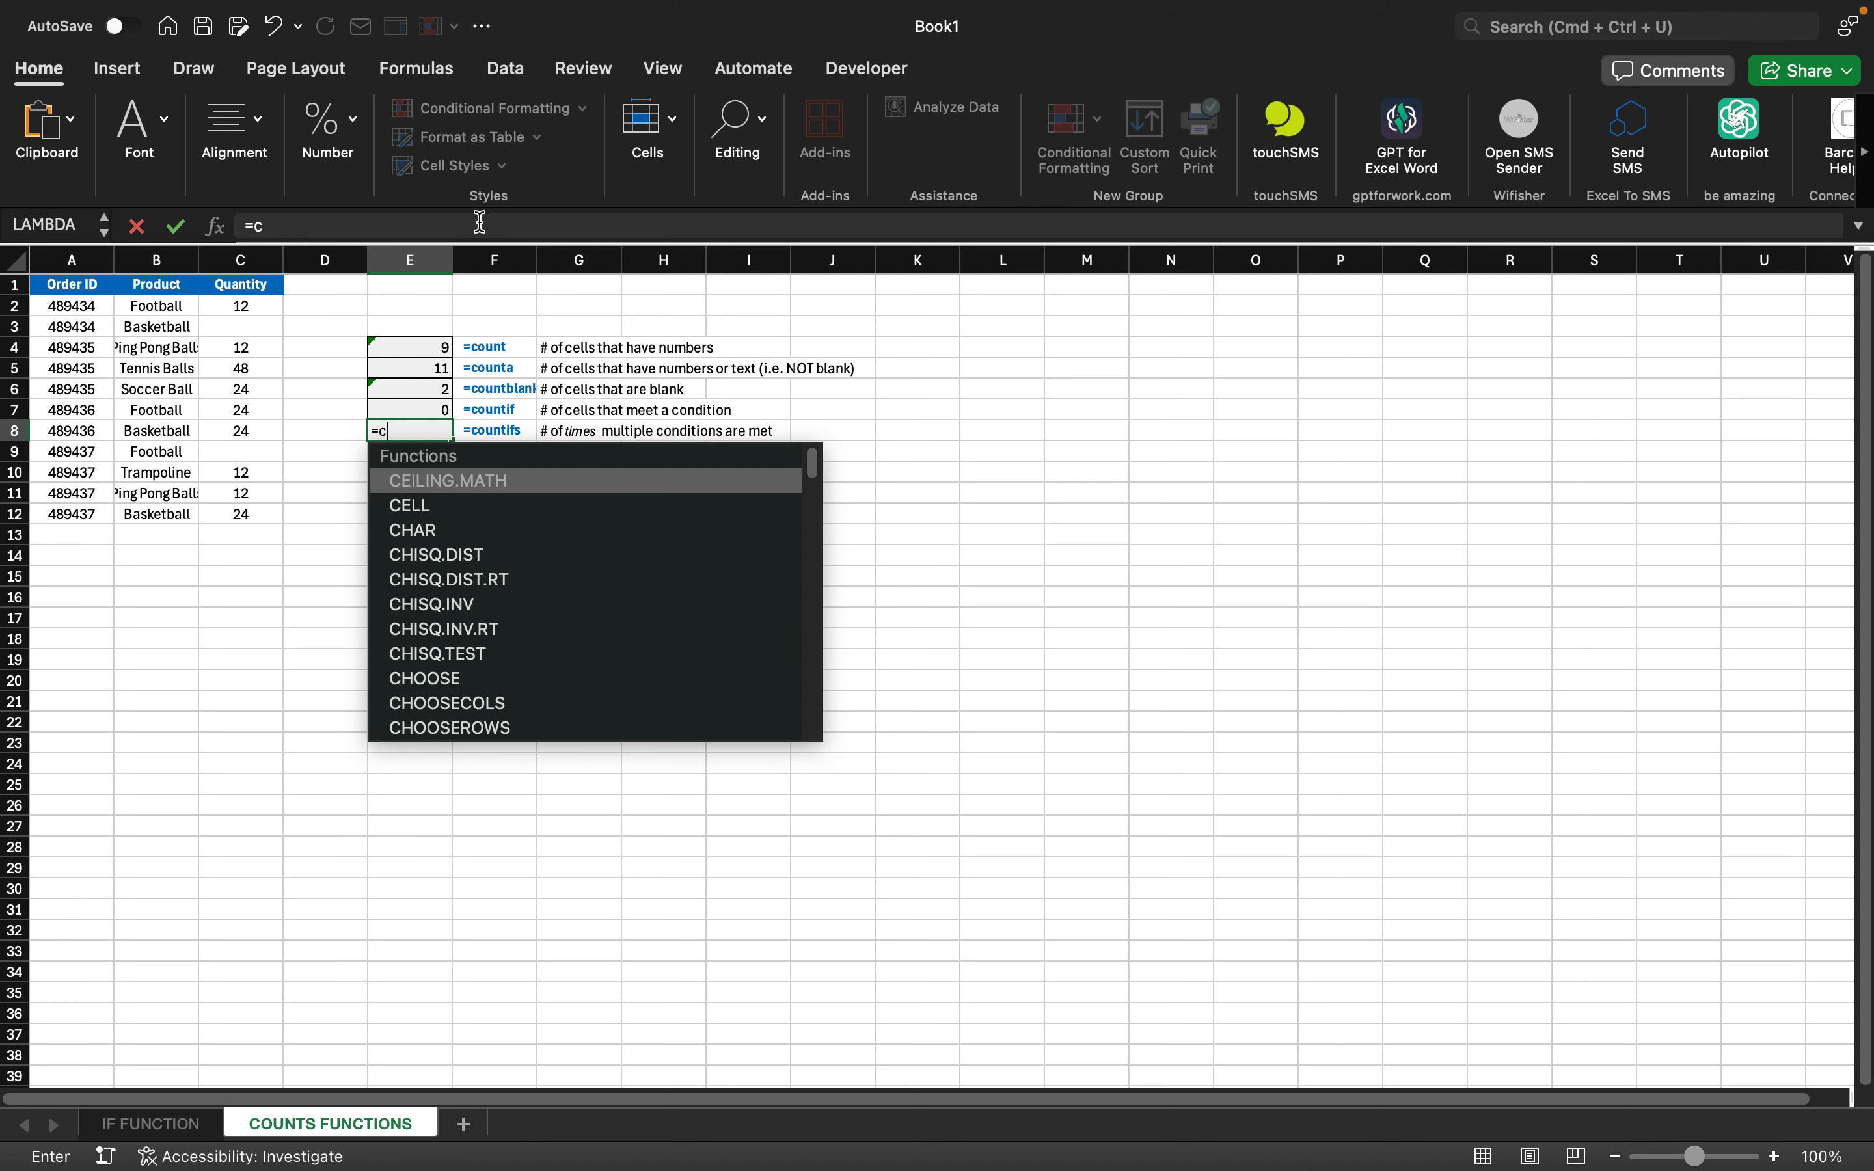
text(ou)
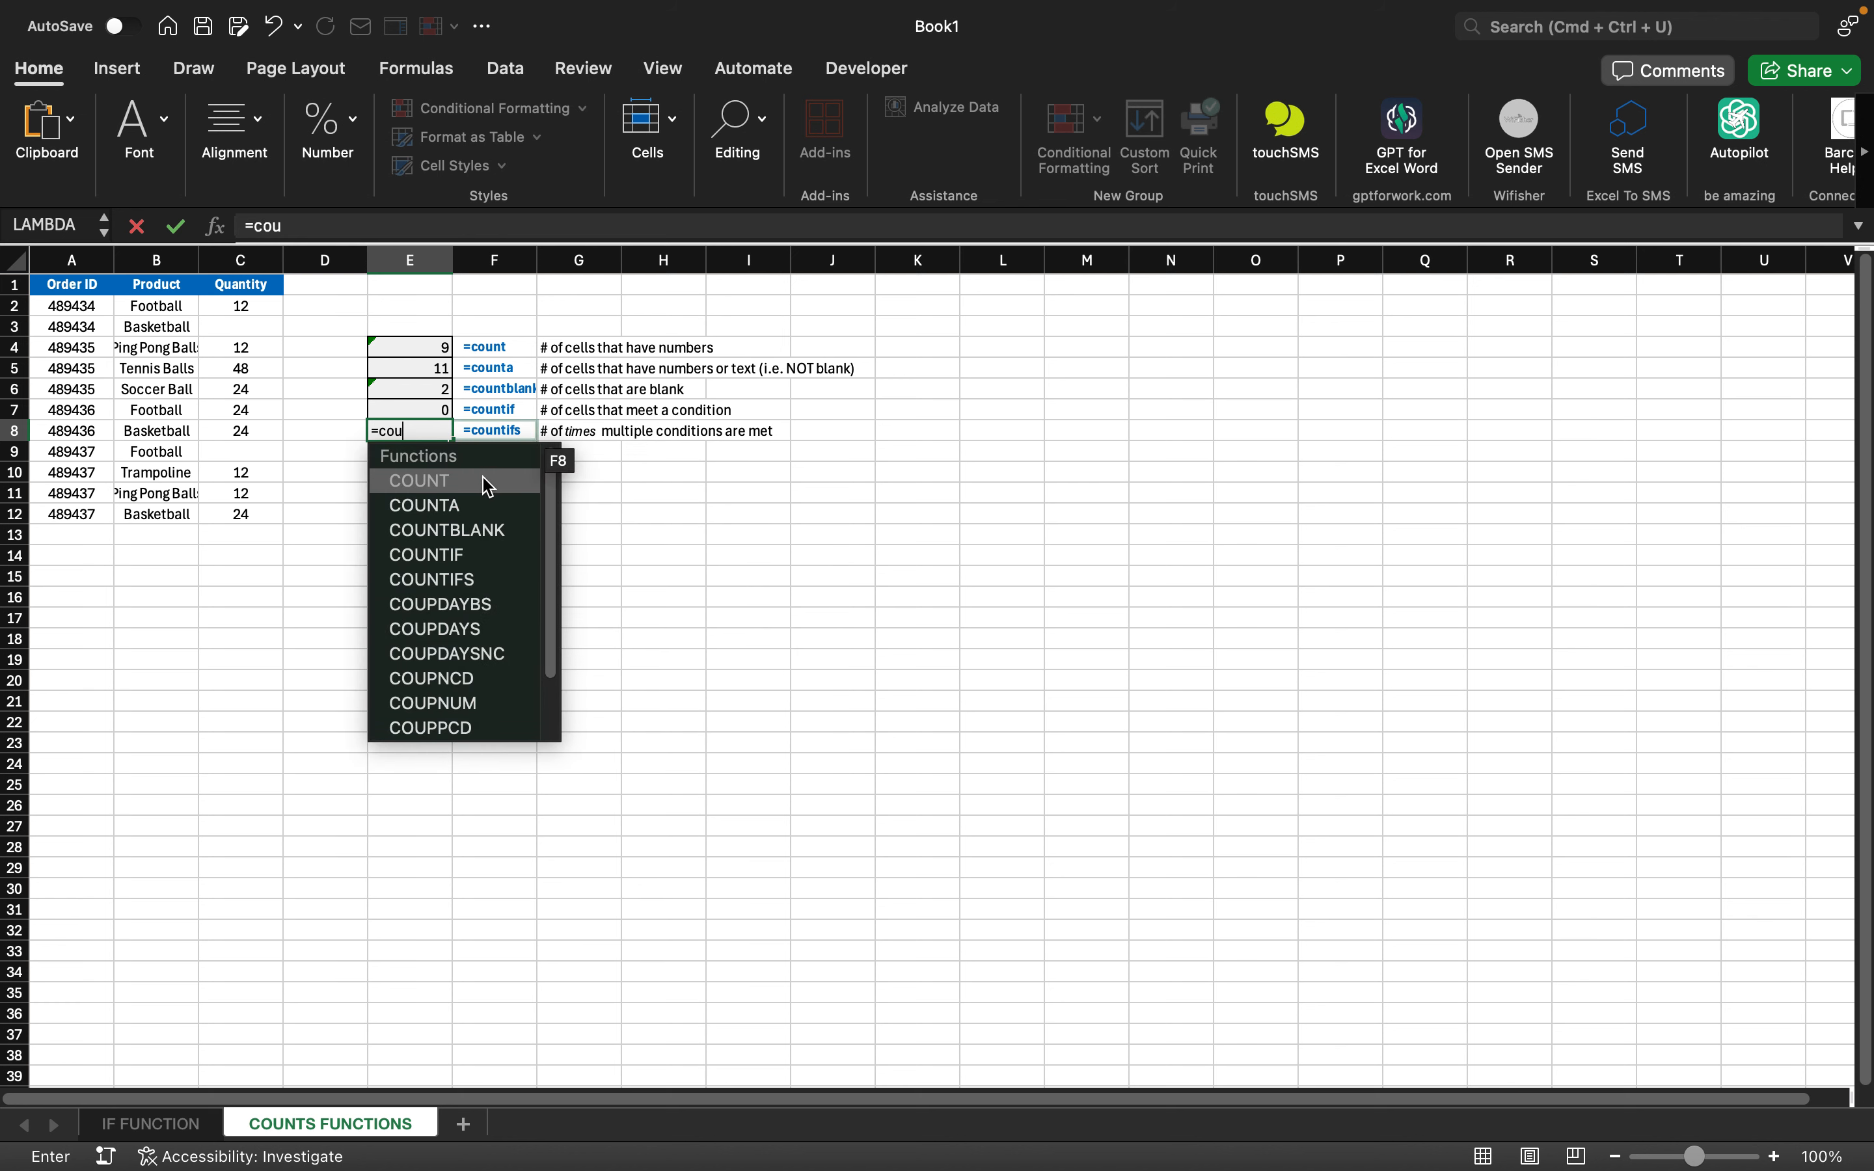
double_click(476, 579)
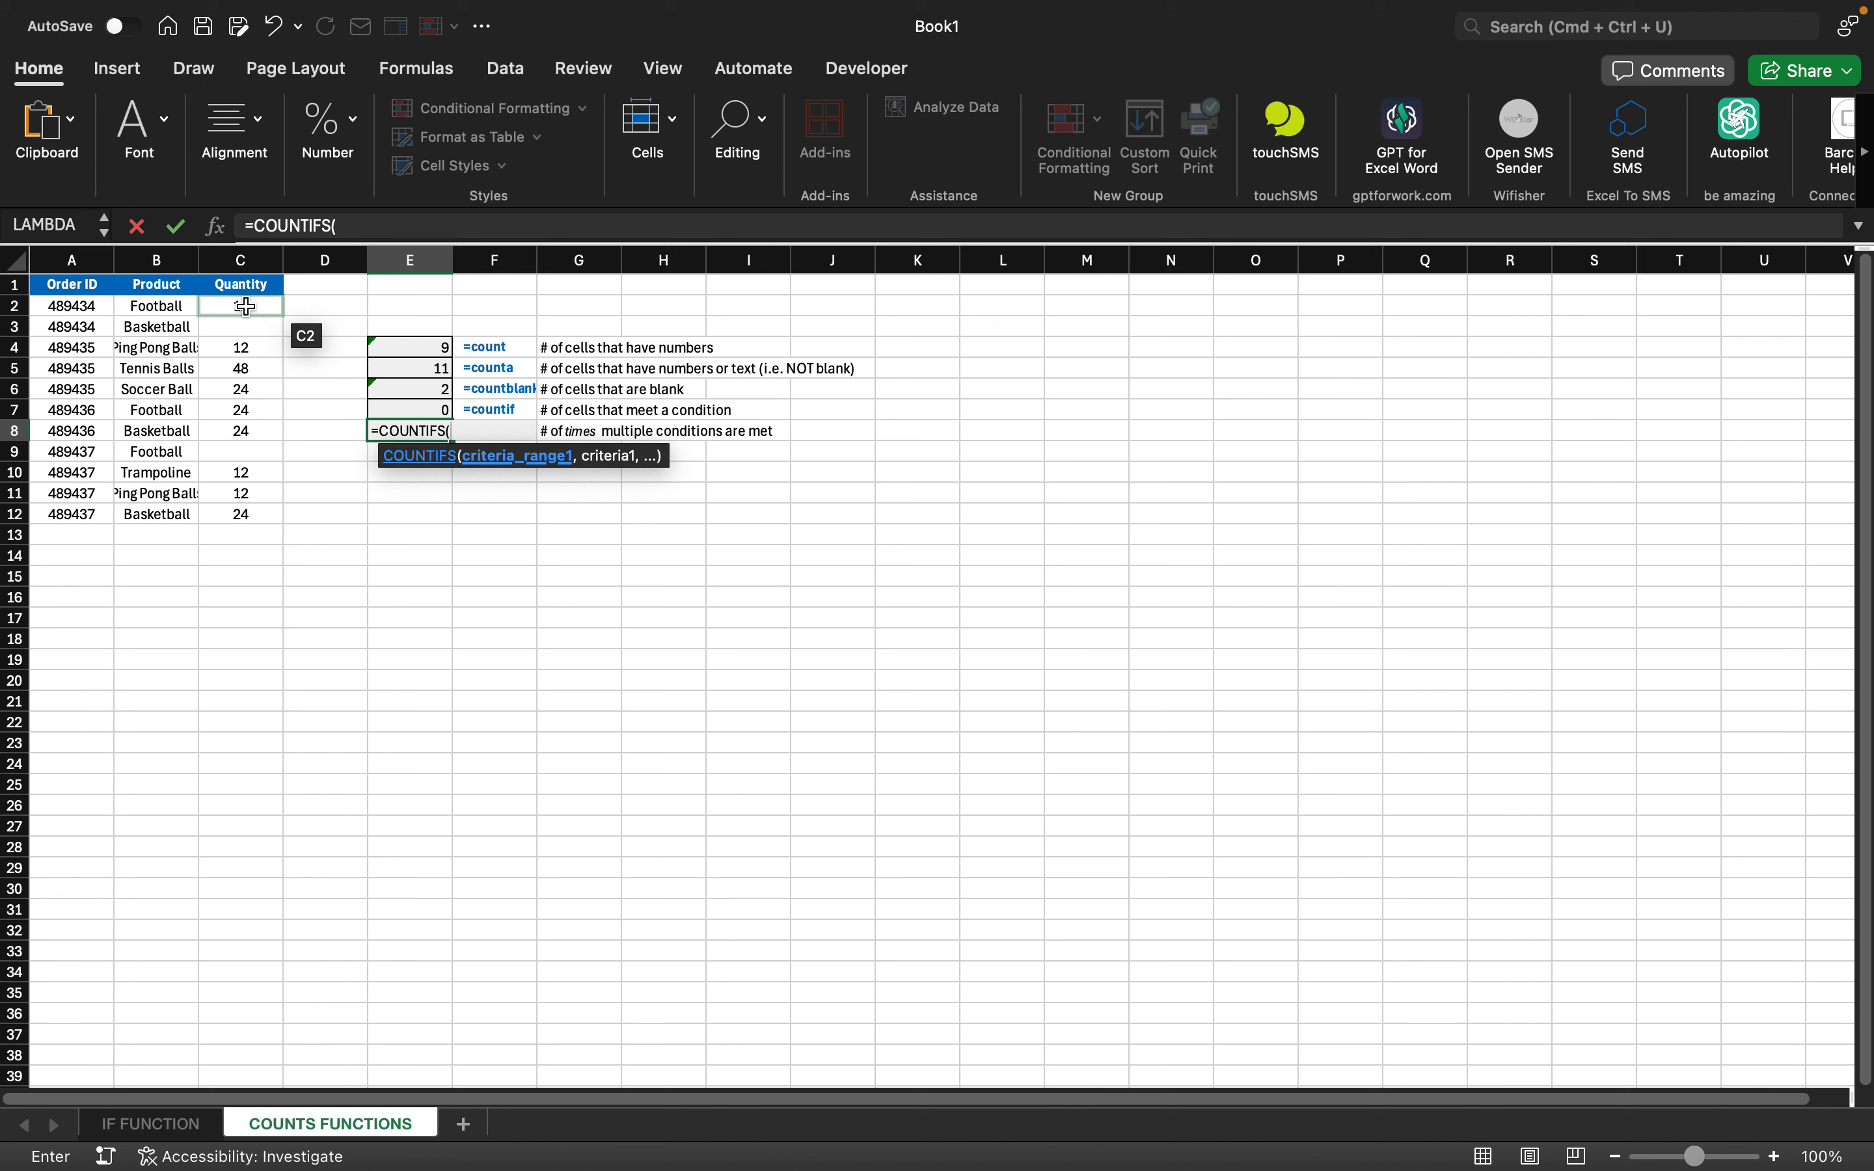
drag(246, 306, 249, 508)
text(,)
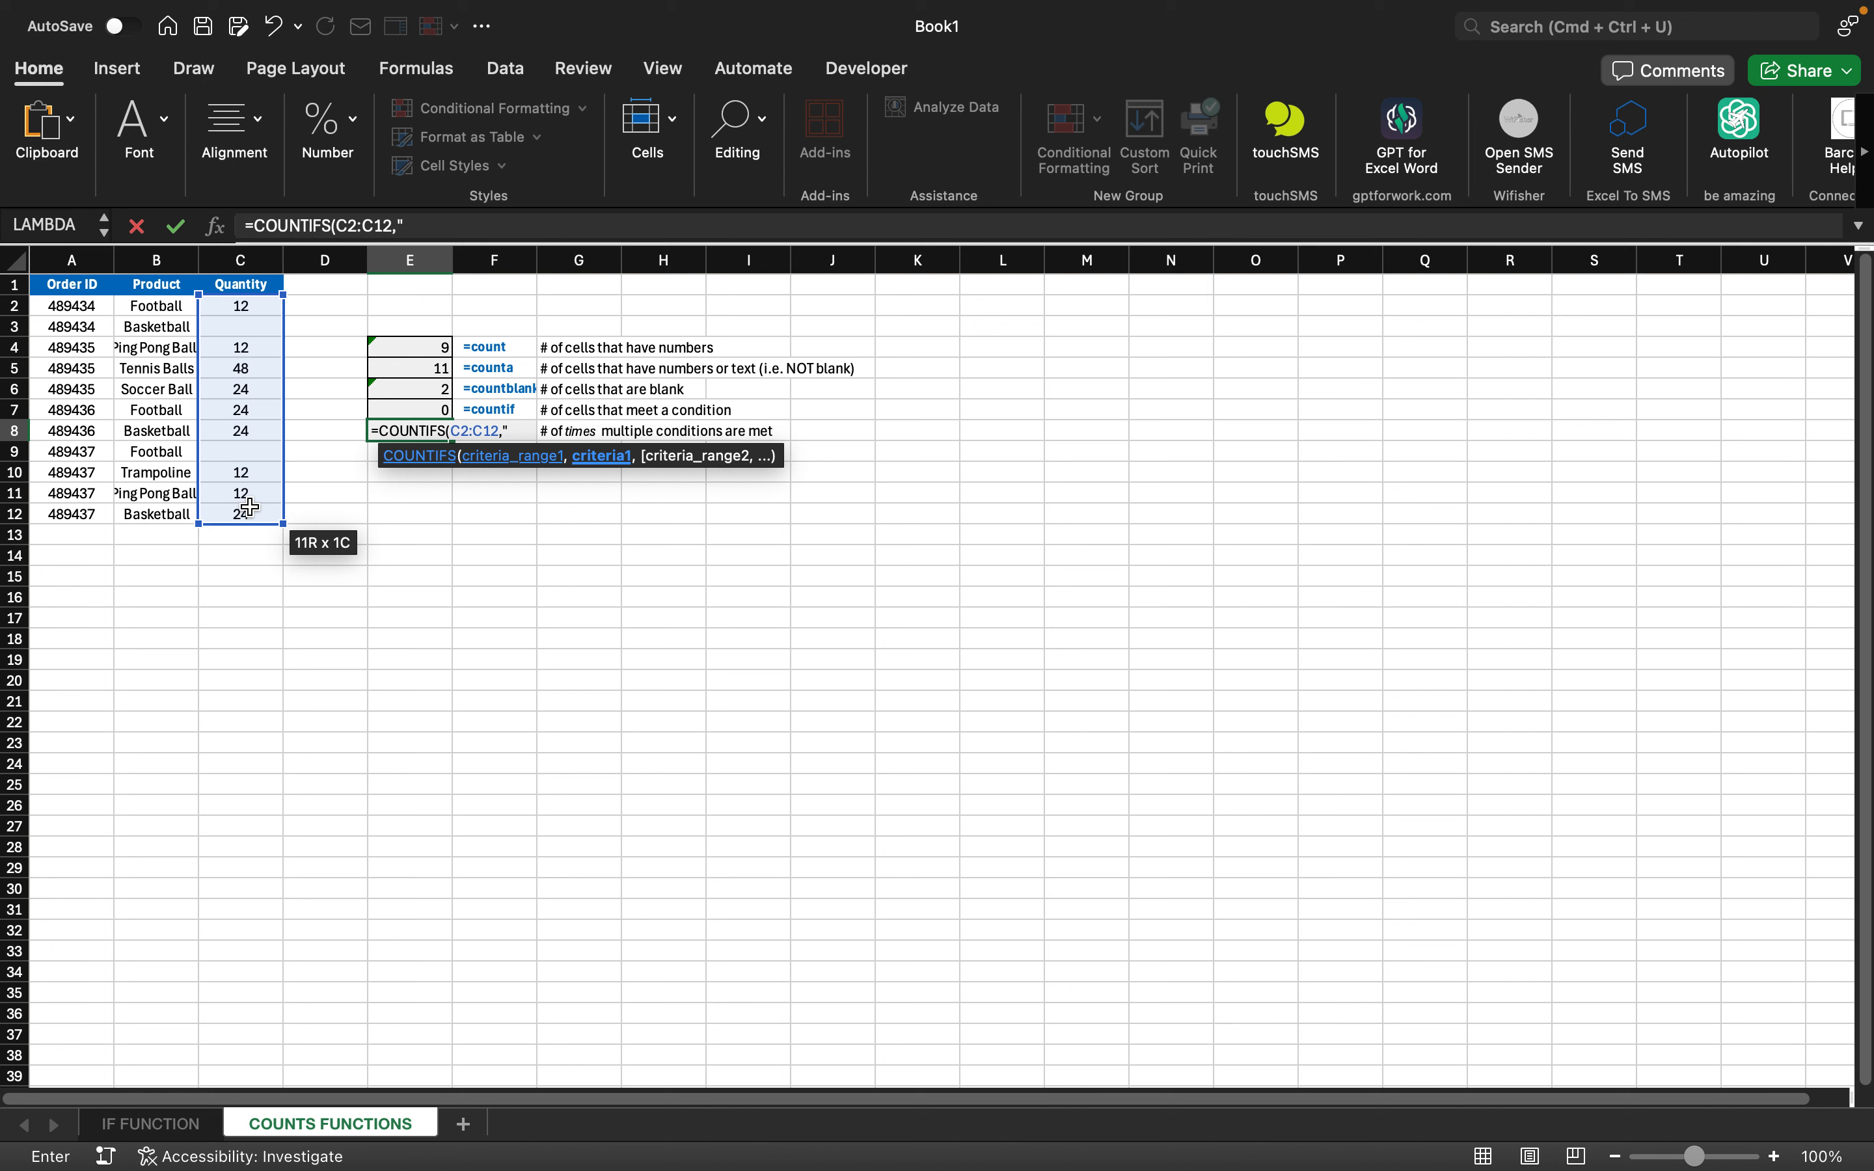
text(footb)
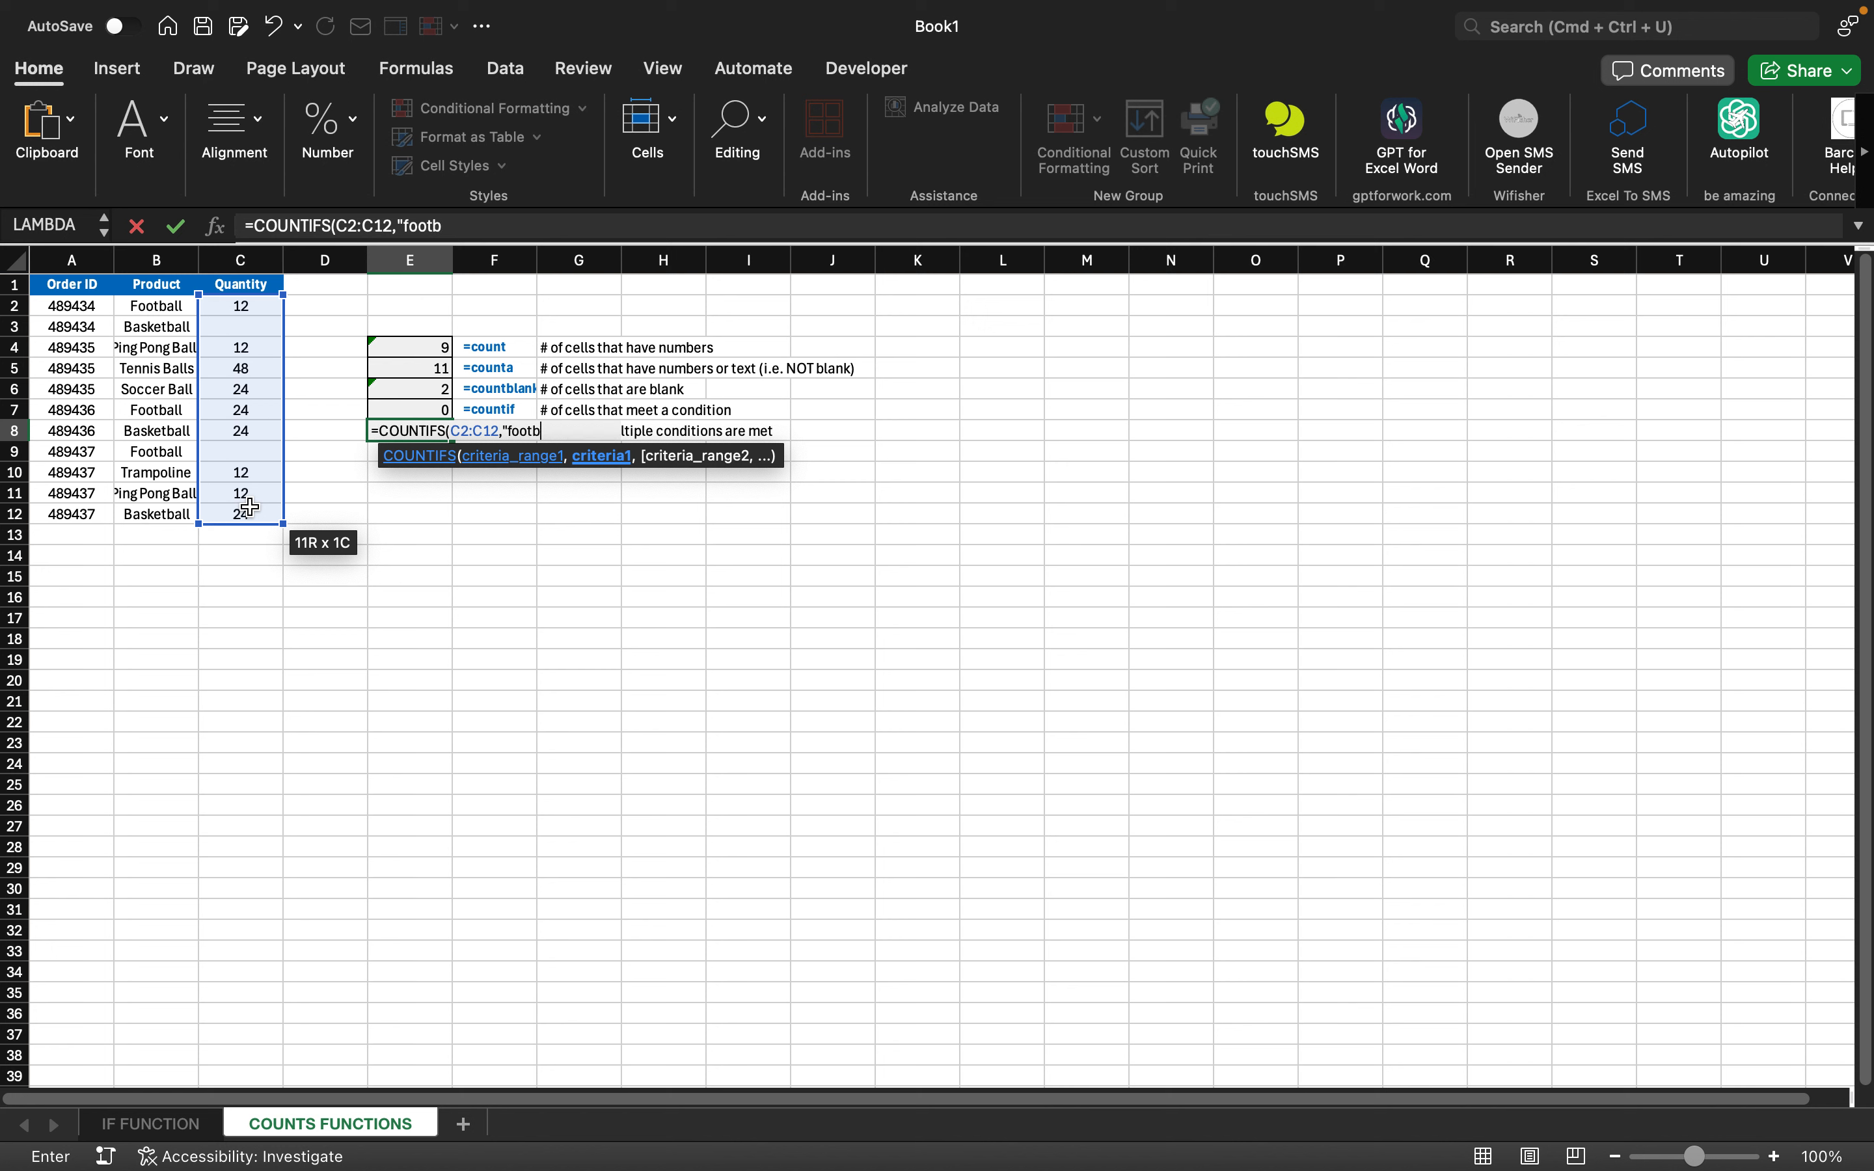
text(all",)
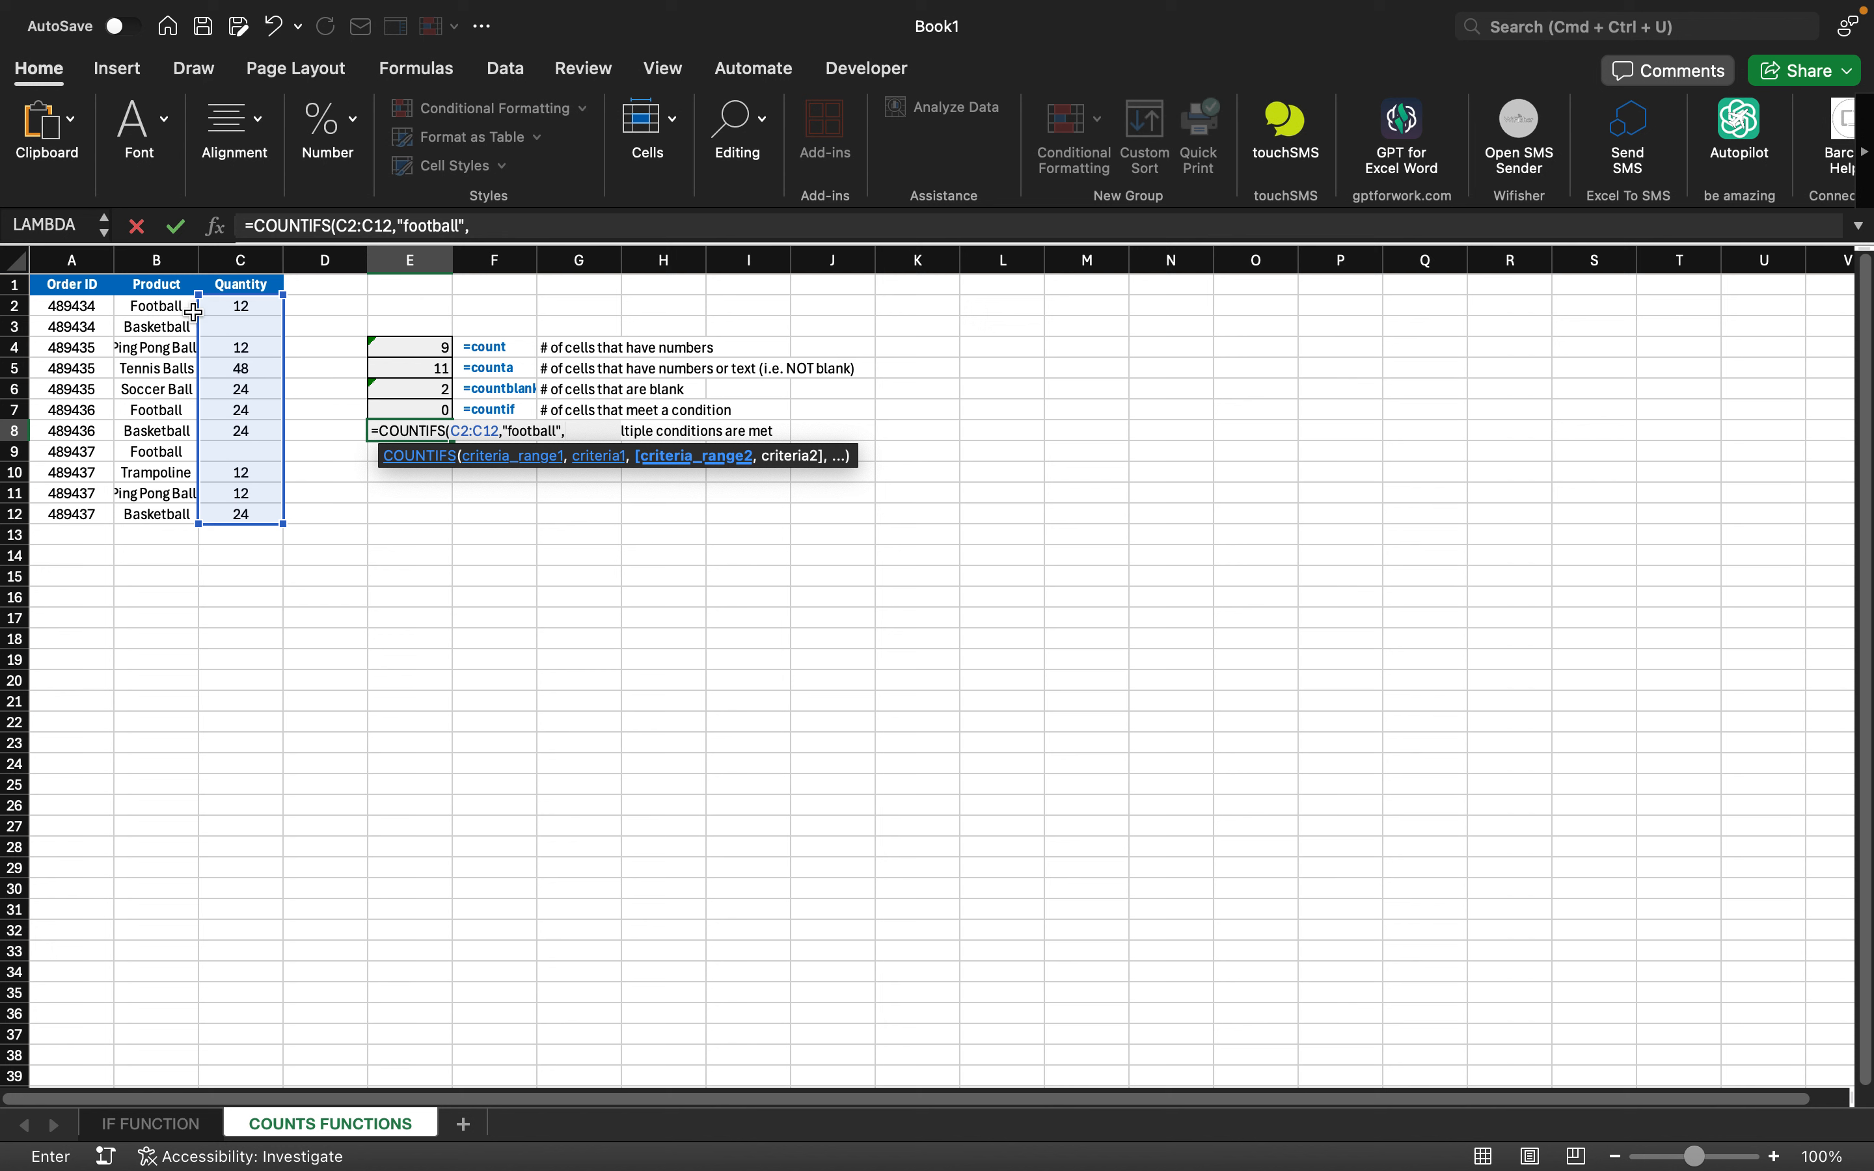
click(156, 306)
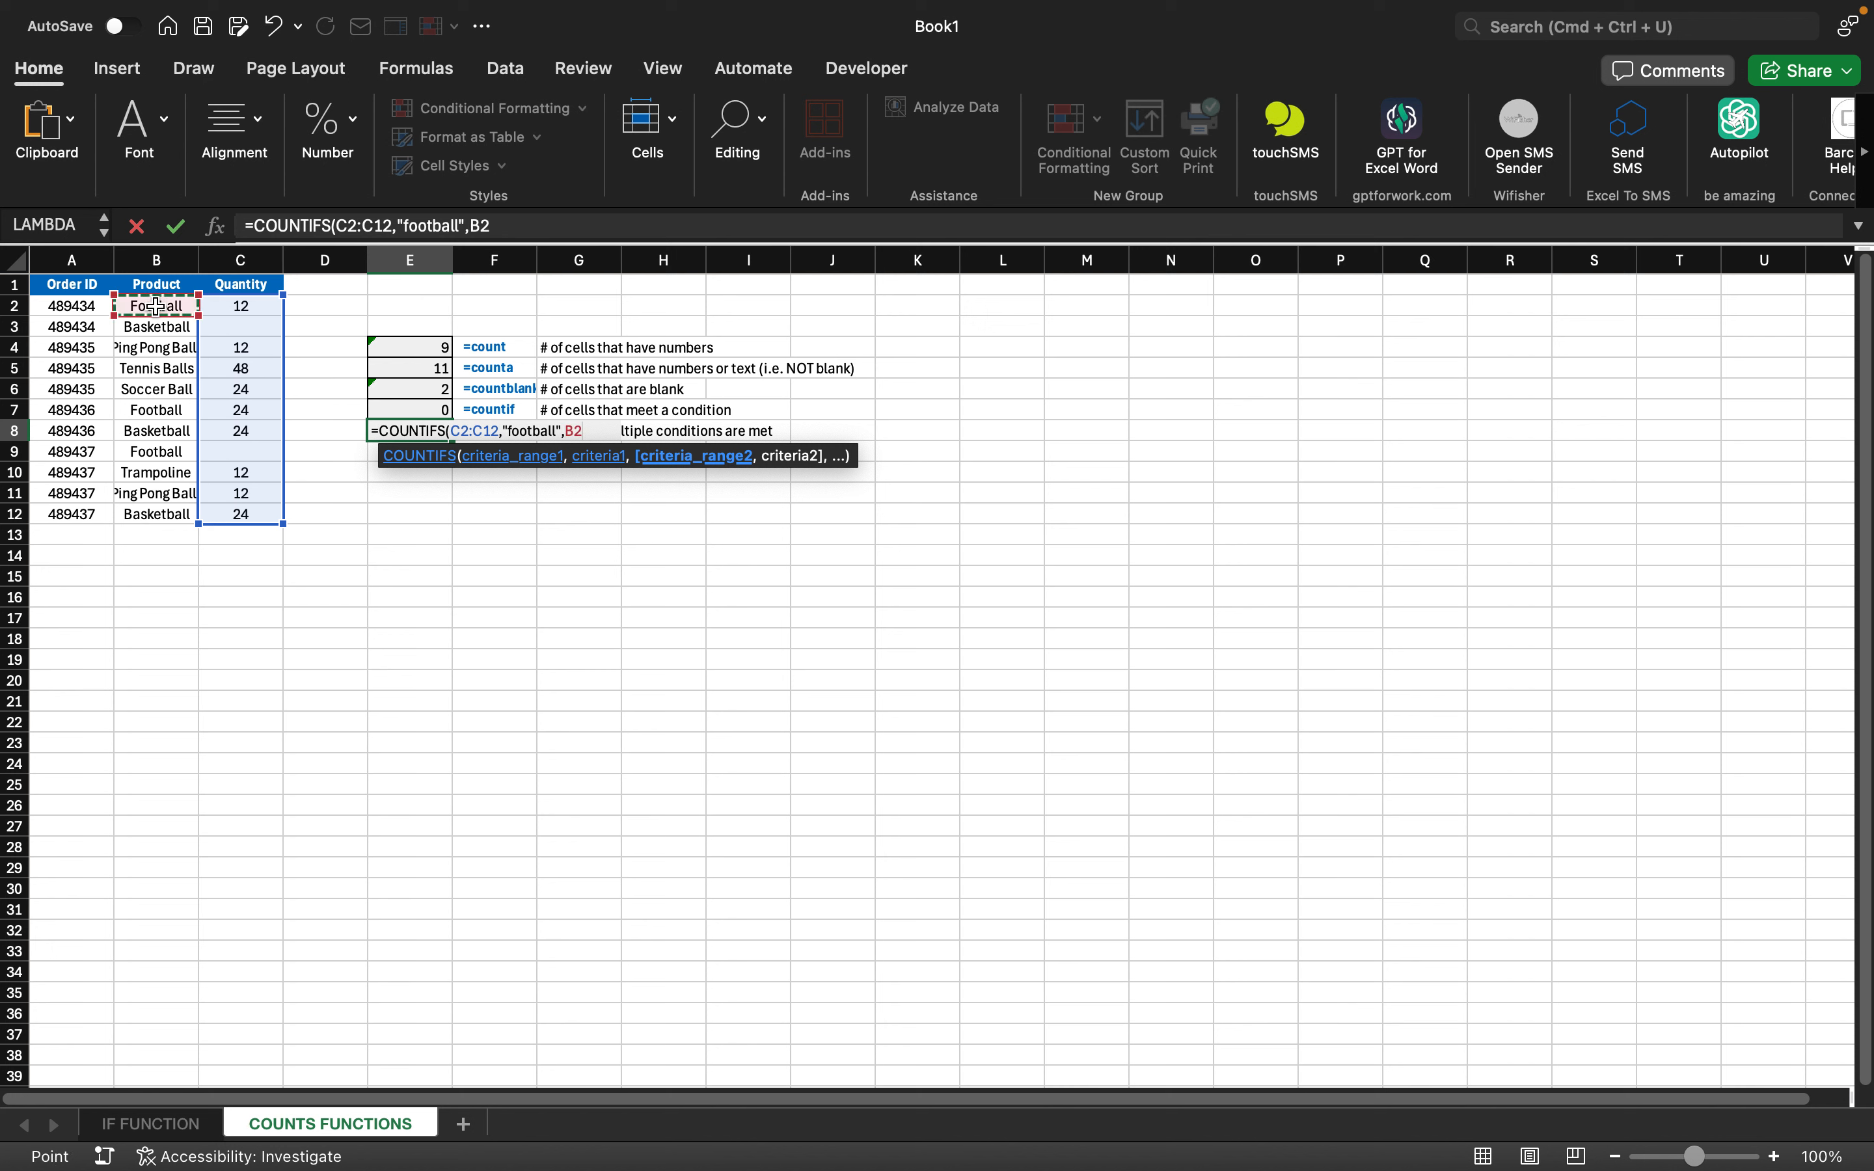
key(shift+Down)
key(shift+Down)
key(shift+Down)
key(shift+Down)
key(shift+Down)
key(shift+Down)
key(shift+Down)
key(shift+Down)
key(shift+Down)
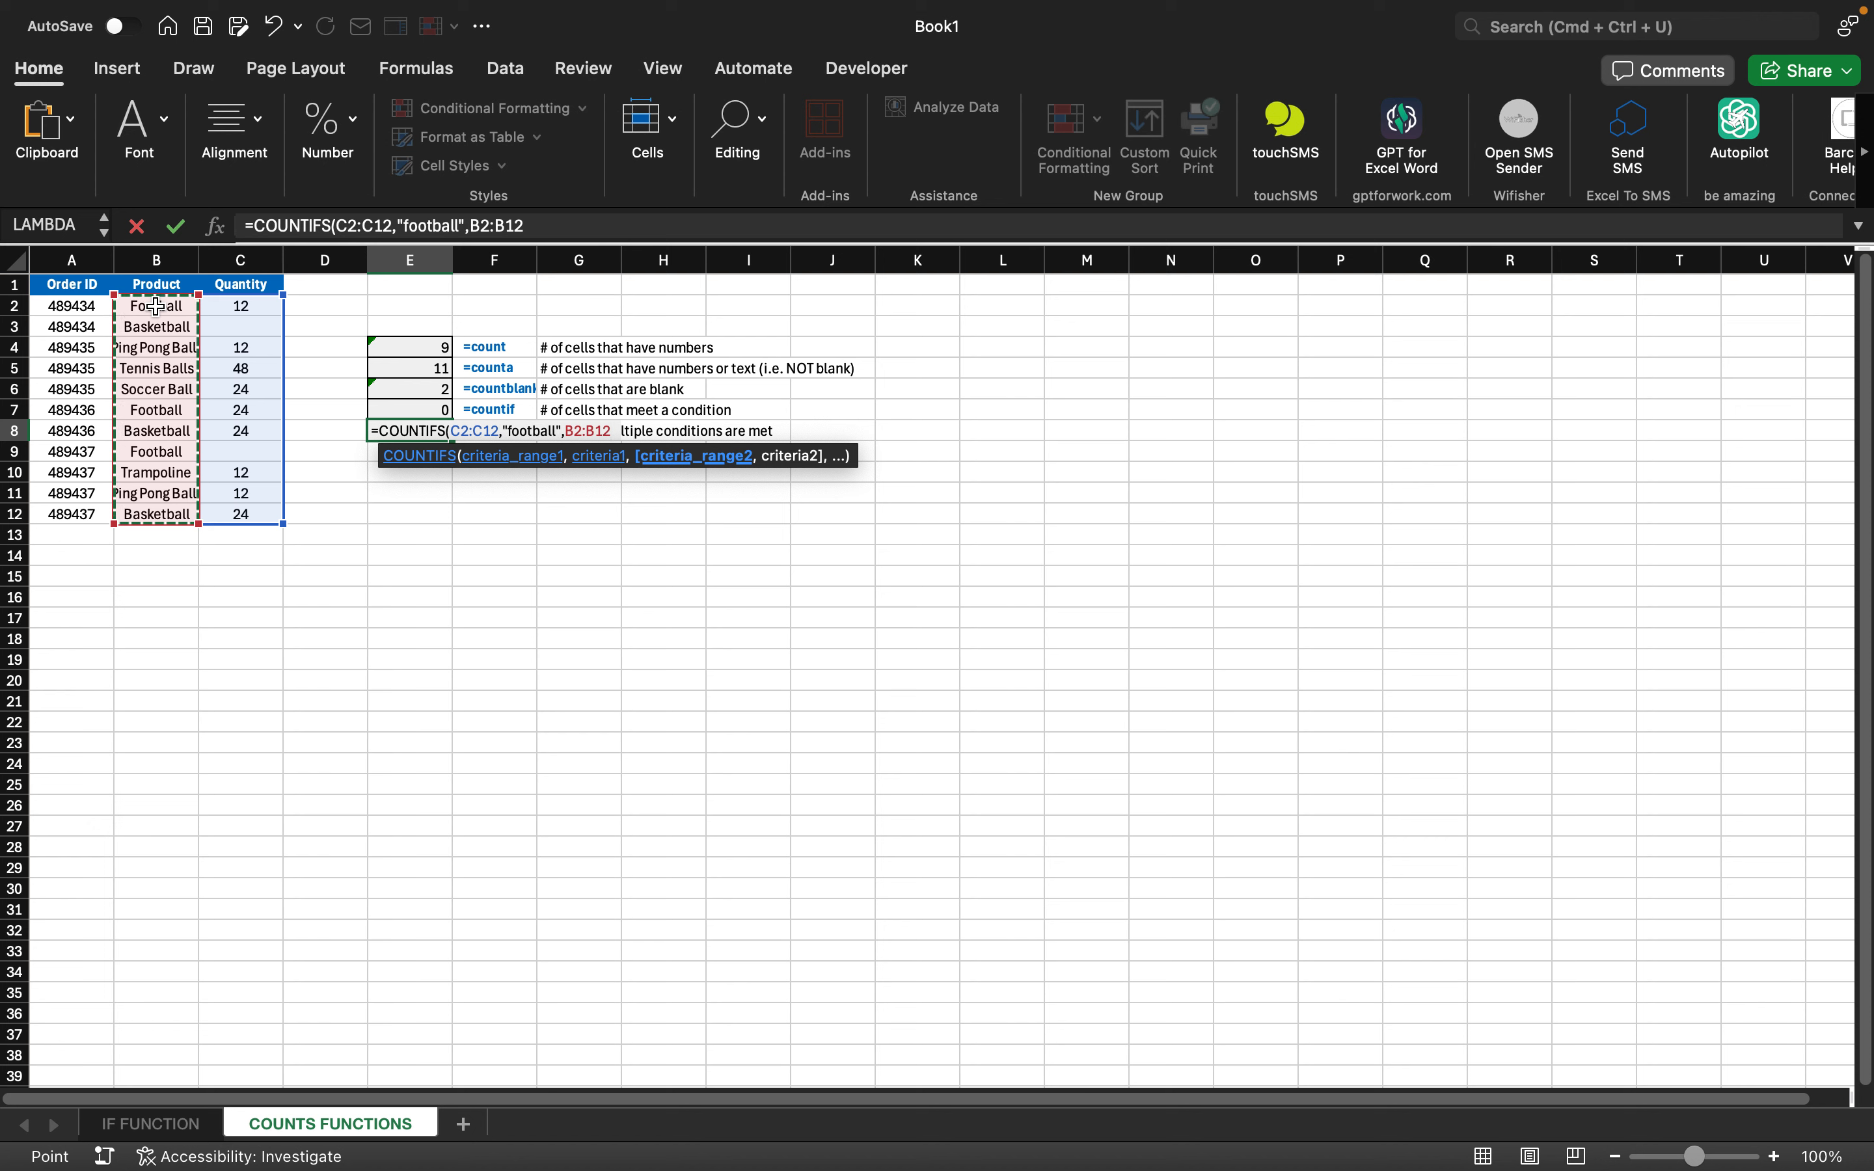
text(,)
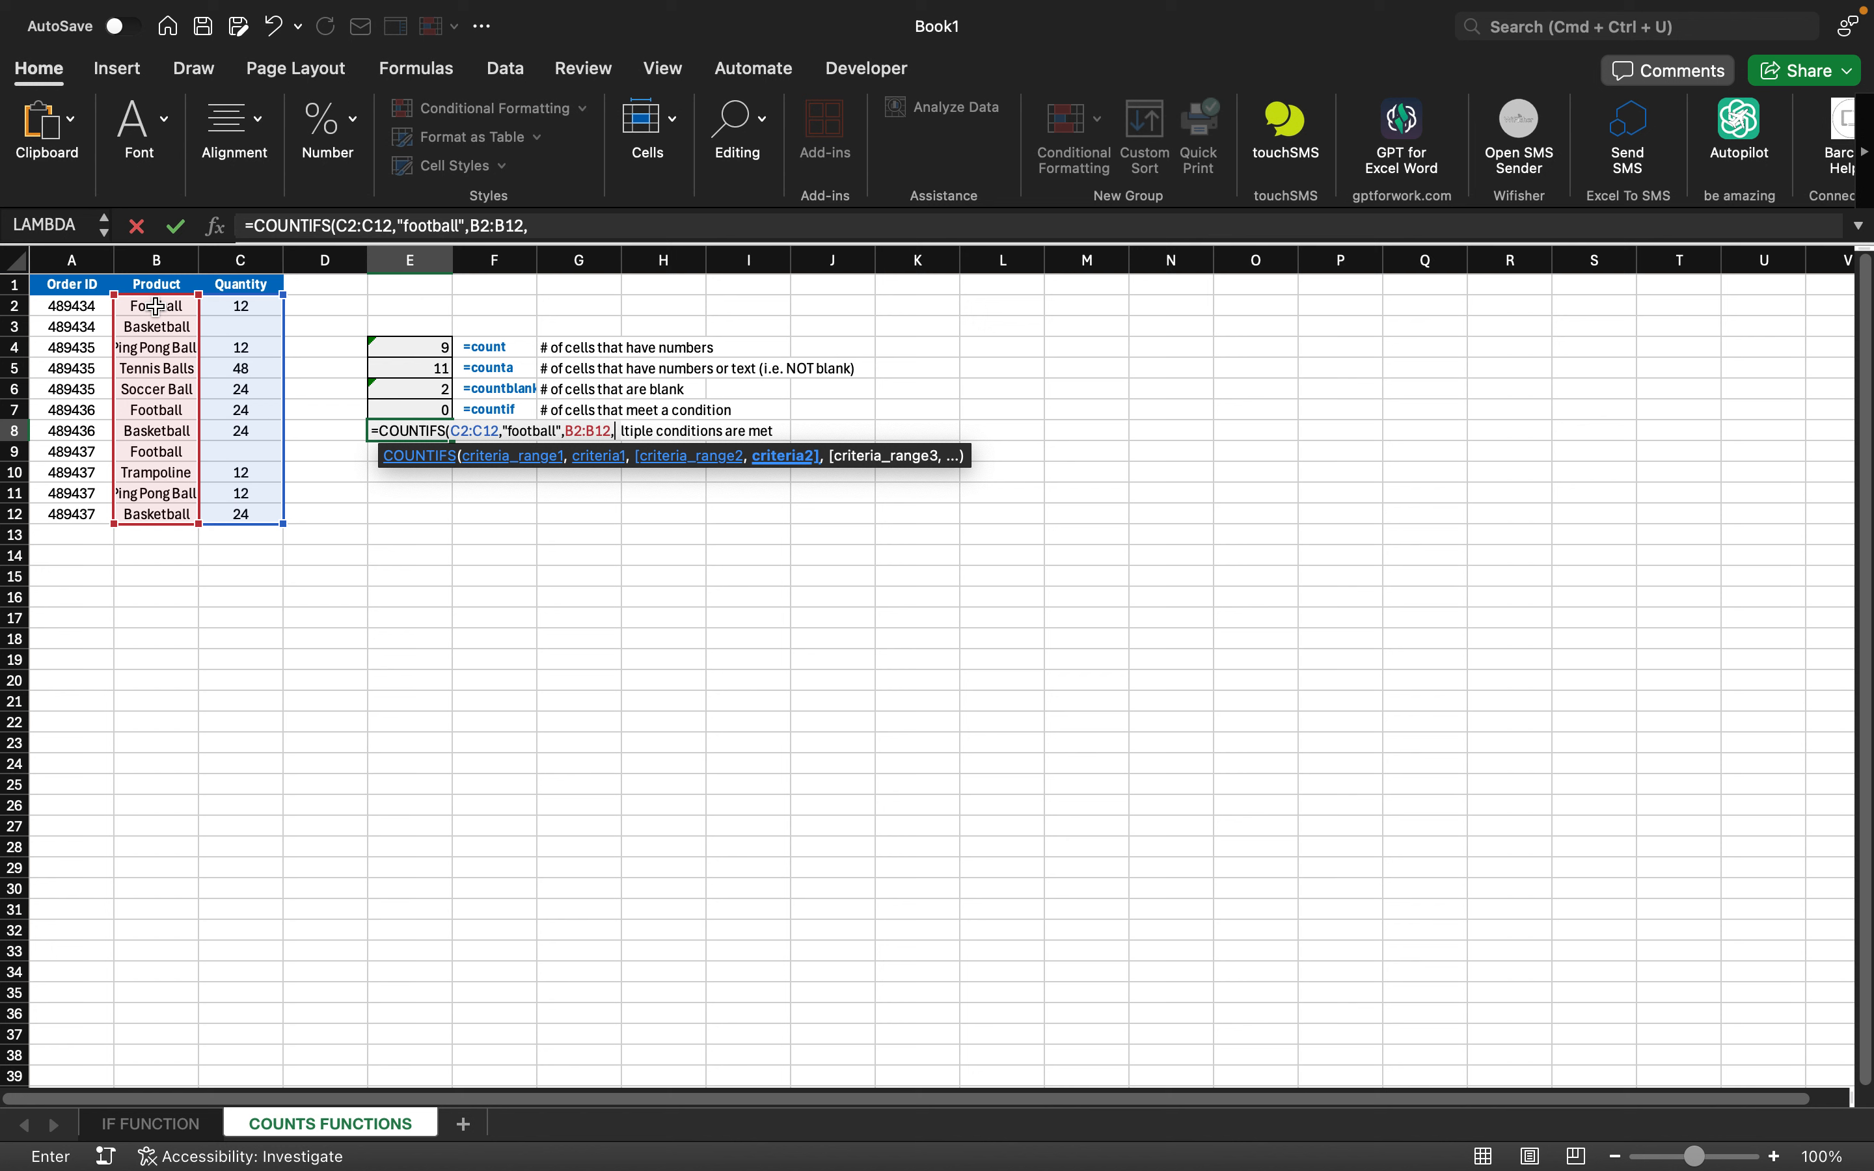
text("48943)
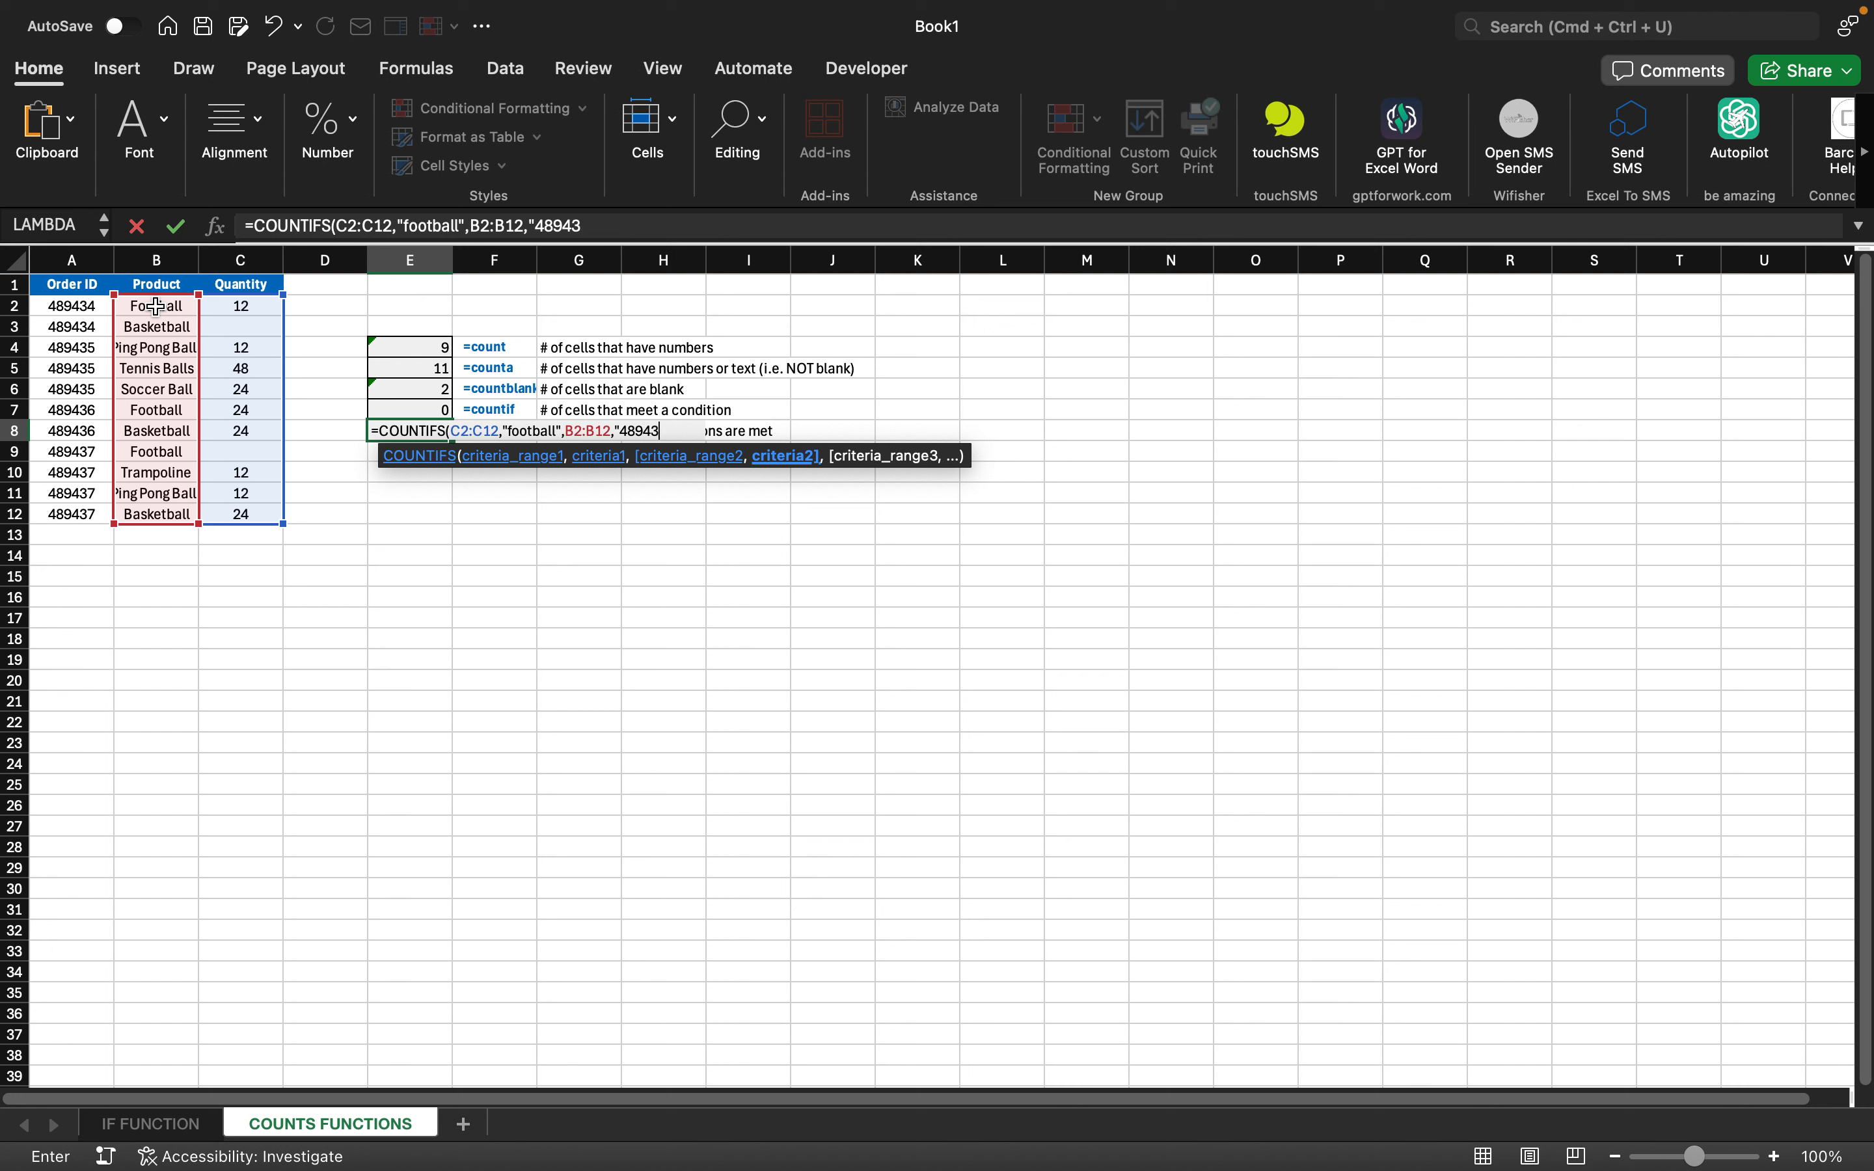
text(4")
key(Return)
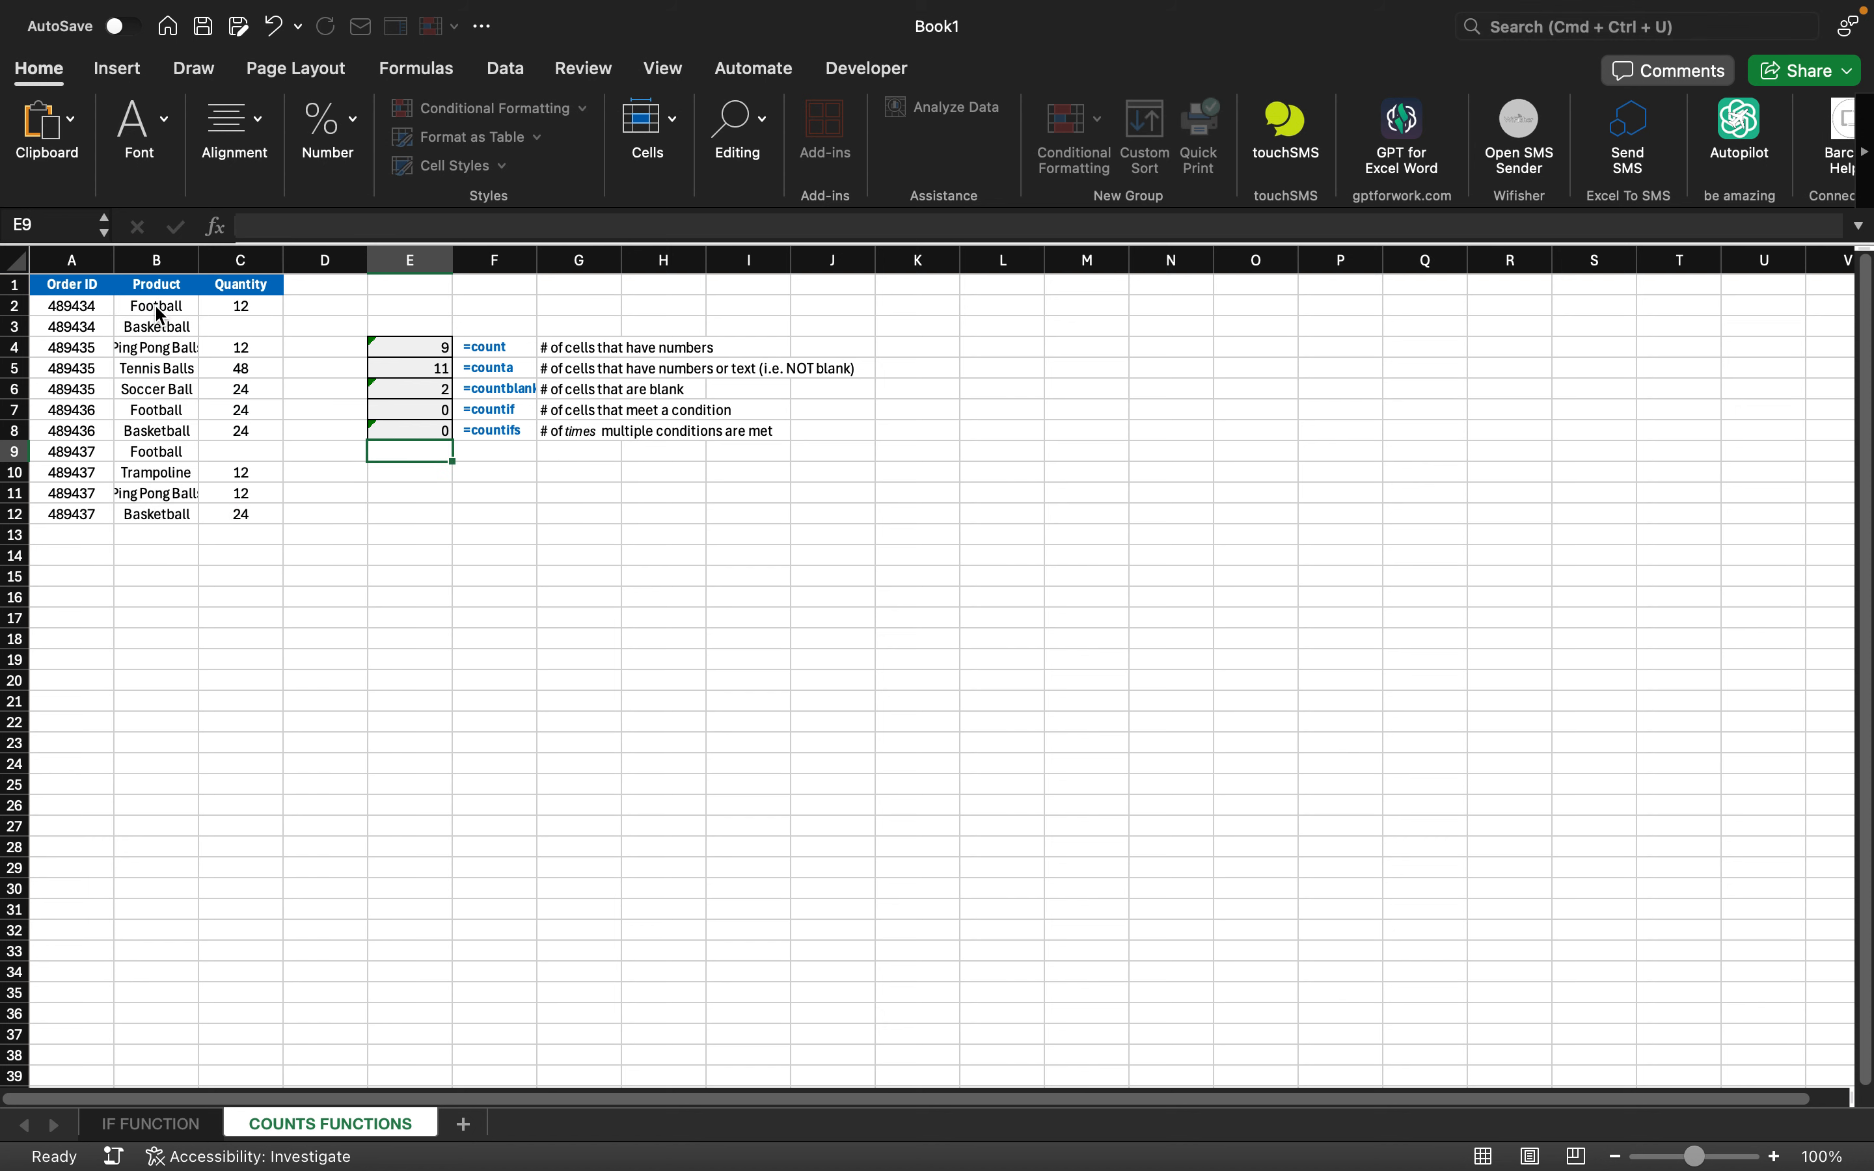
- Review the COUNTIF formula in E7 and the COUNTIFS formula in E8
key(Up)
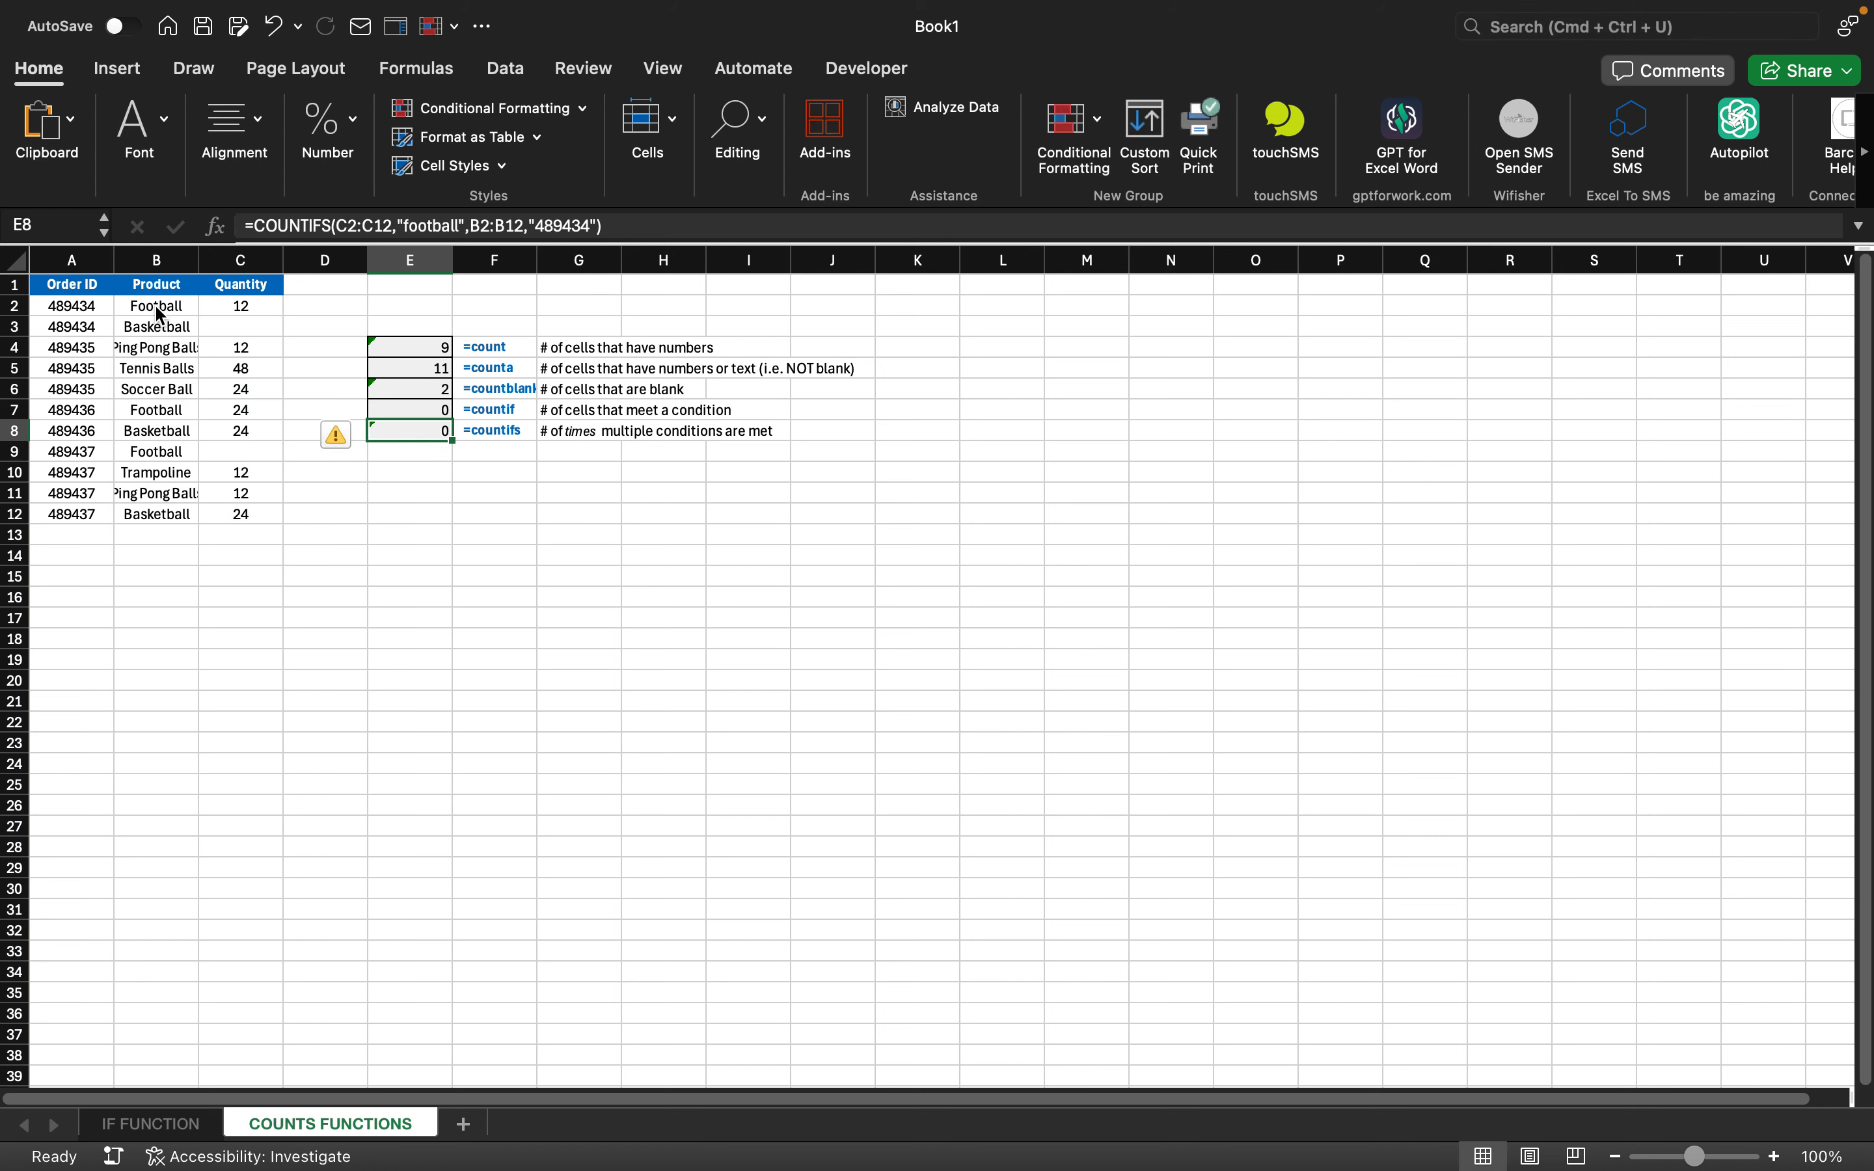
key(Up)
key(Up)
key(Up)
key(Up)
key(Up)
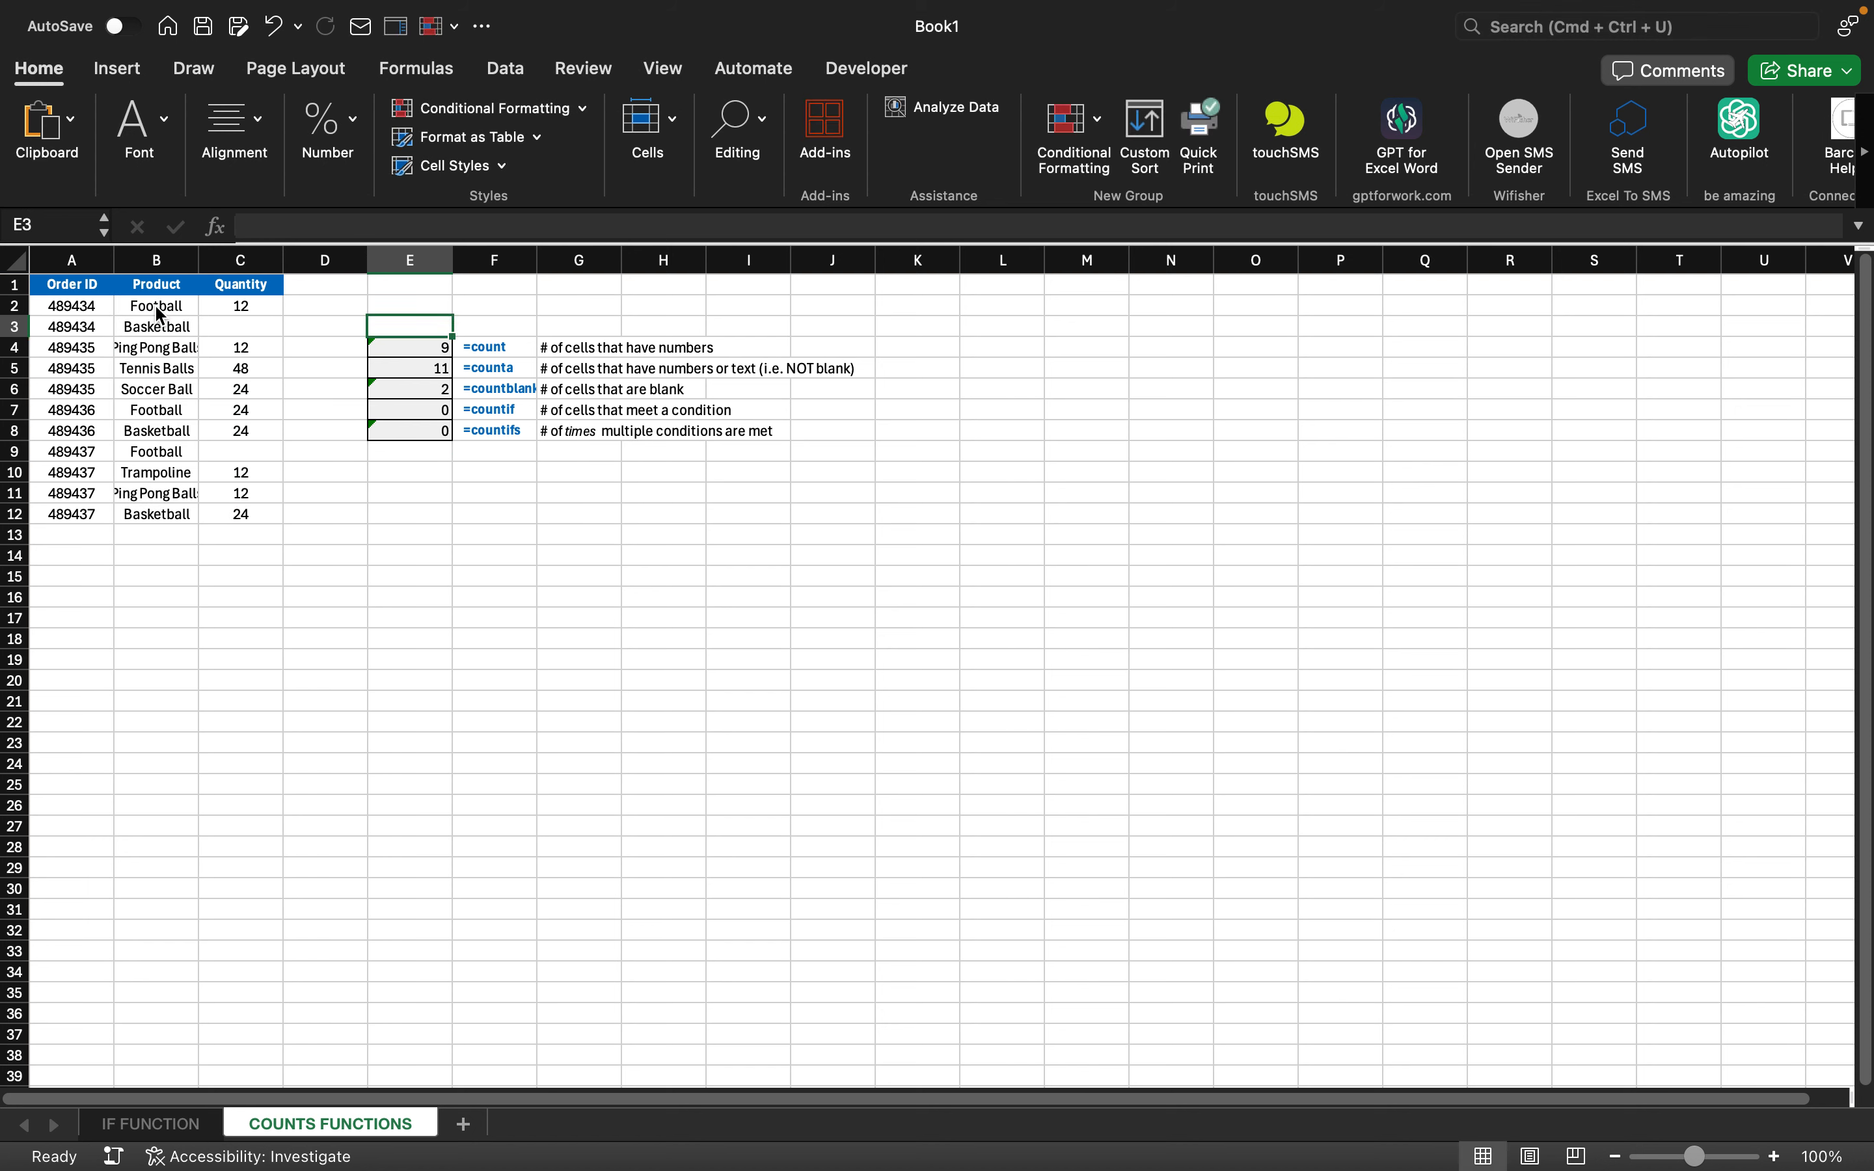
key(Down)
key(Down)
key(Down)
key(Down)
key(Down)
key(Down)
key(Down)
key(Down)
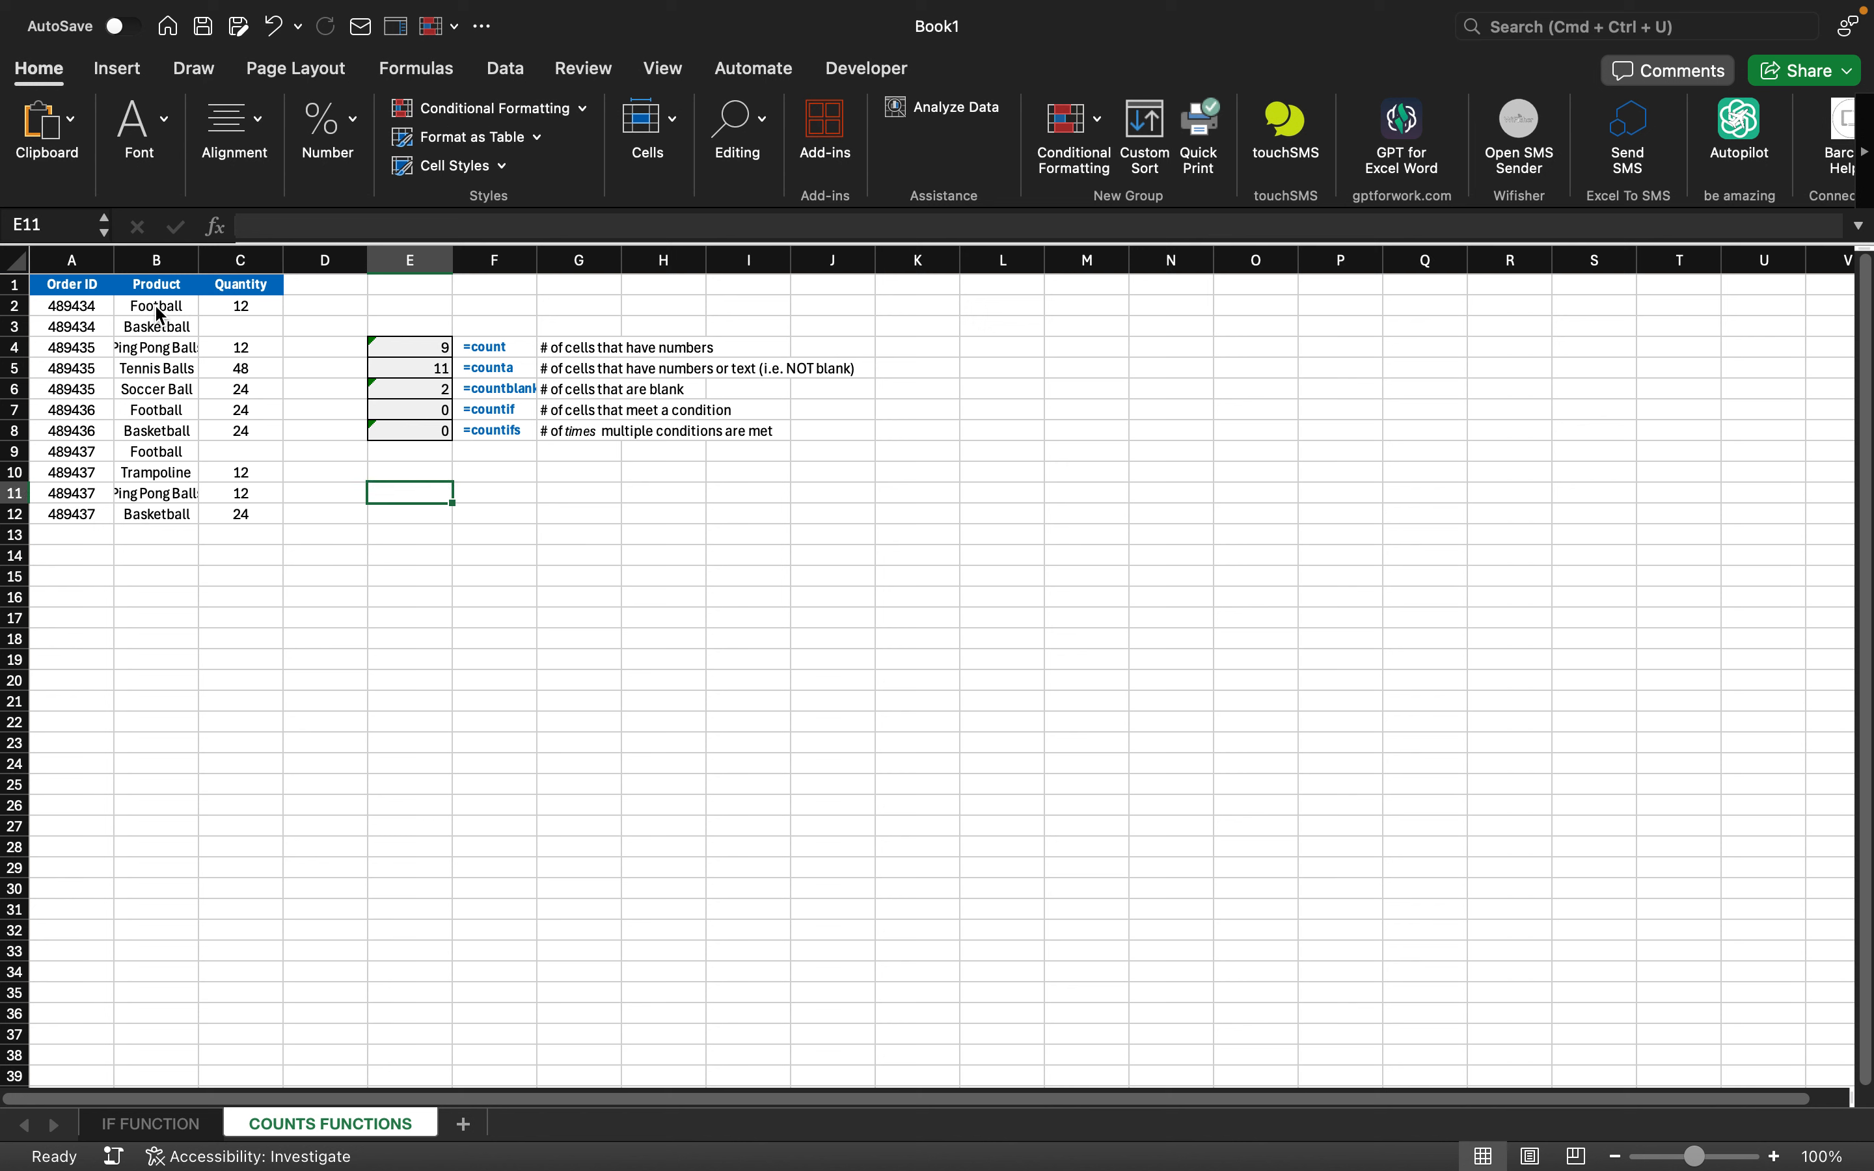
key(Up)
key(Up)
key(Up)
key(Up)
key(Down)
key(Up)
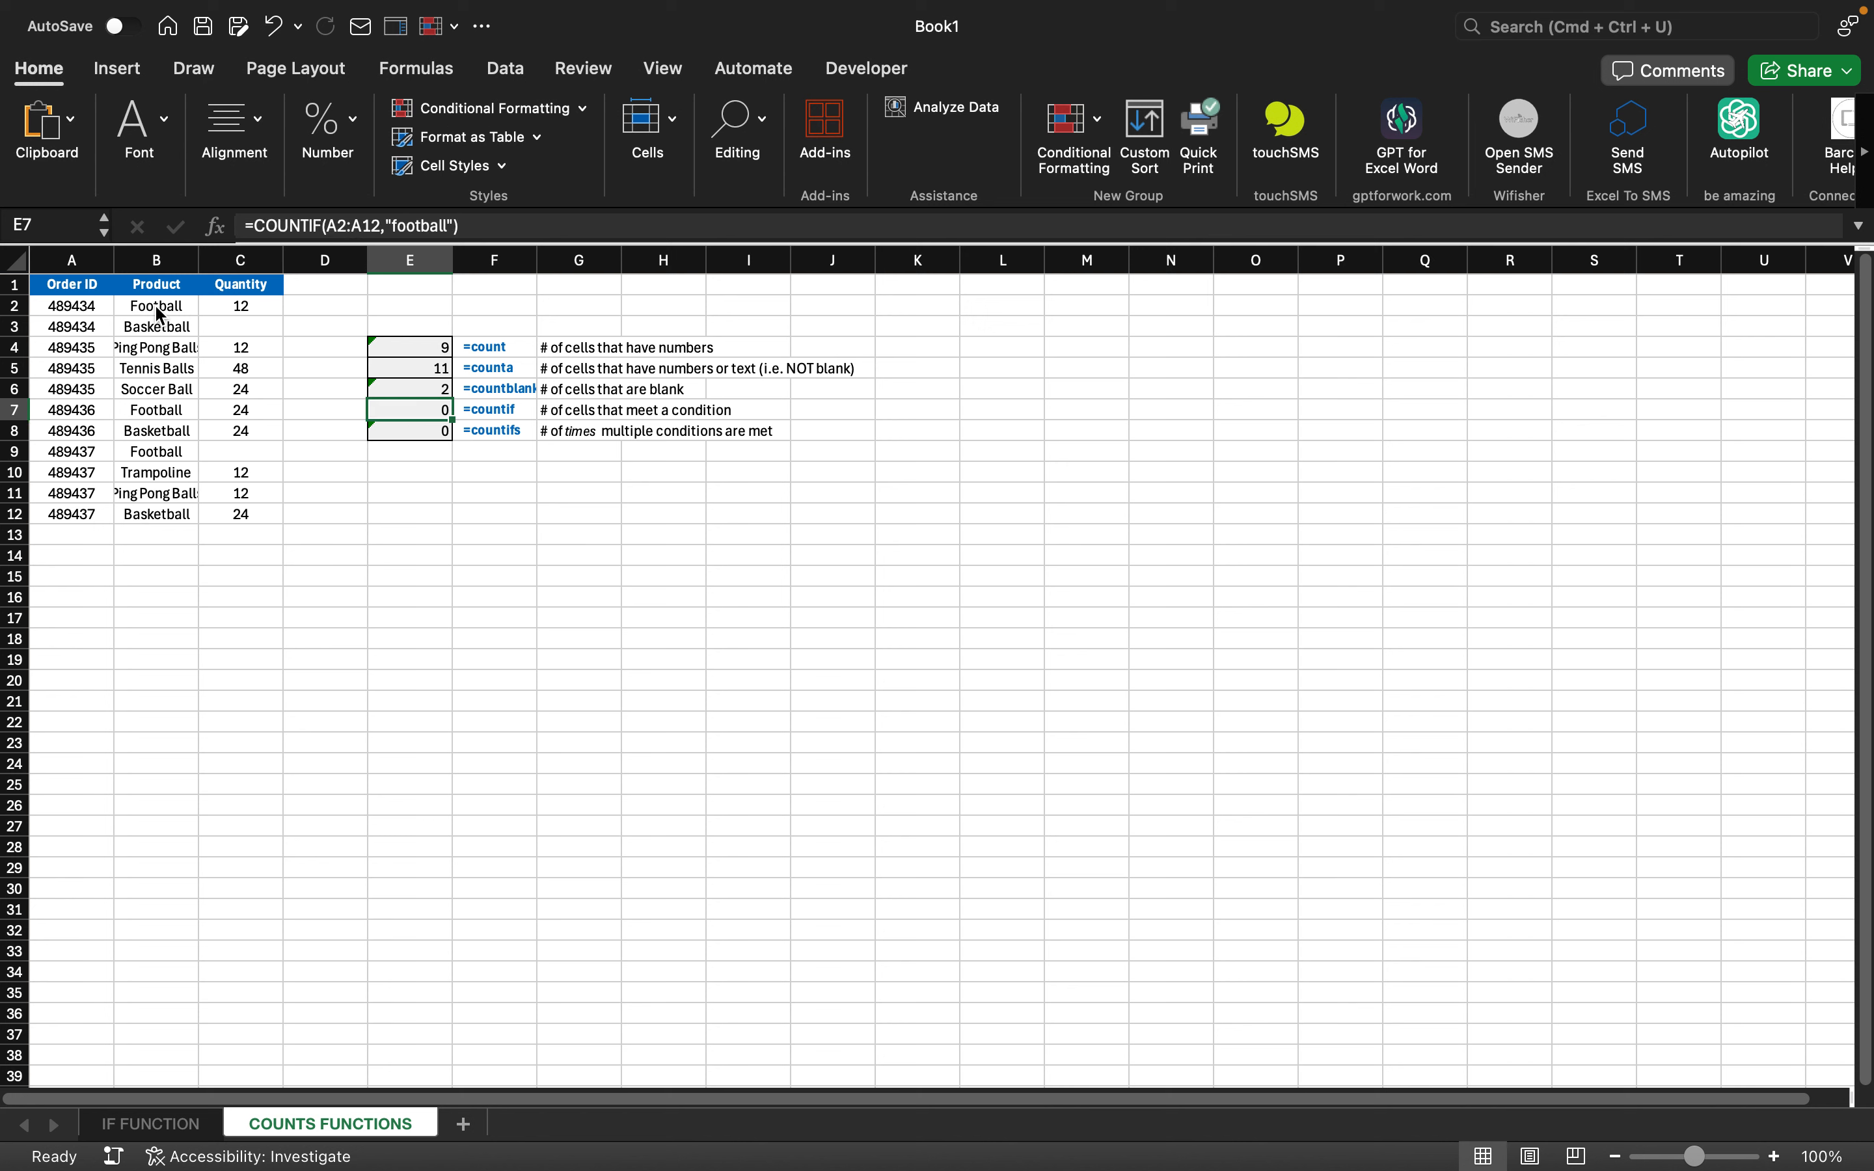
key(Down)
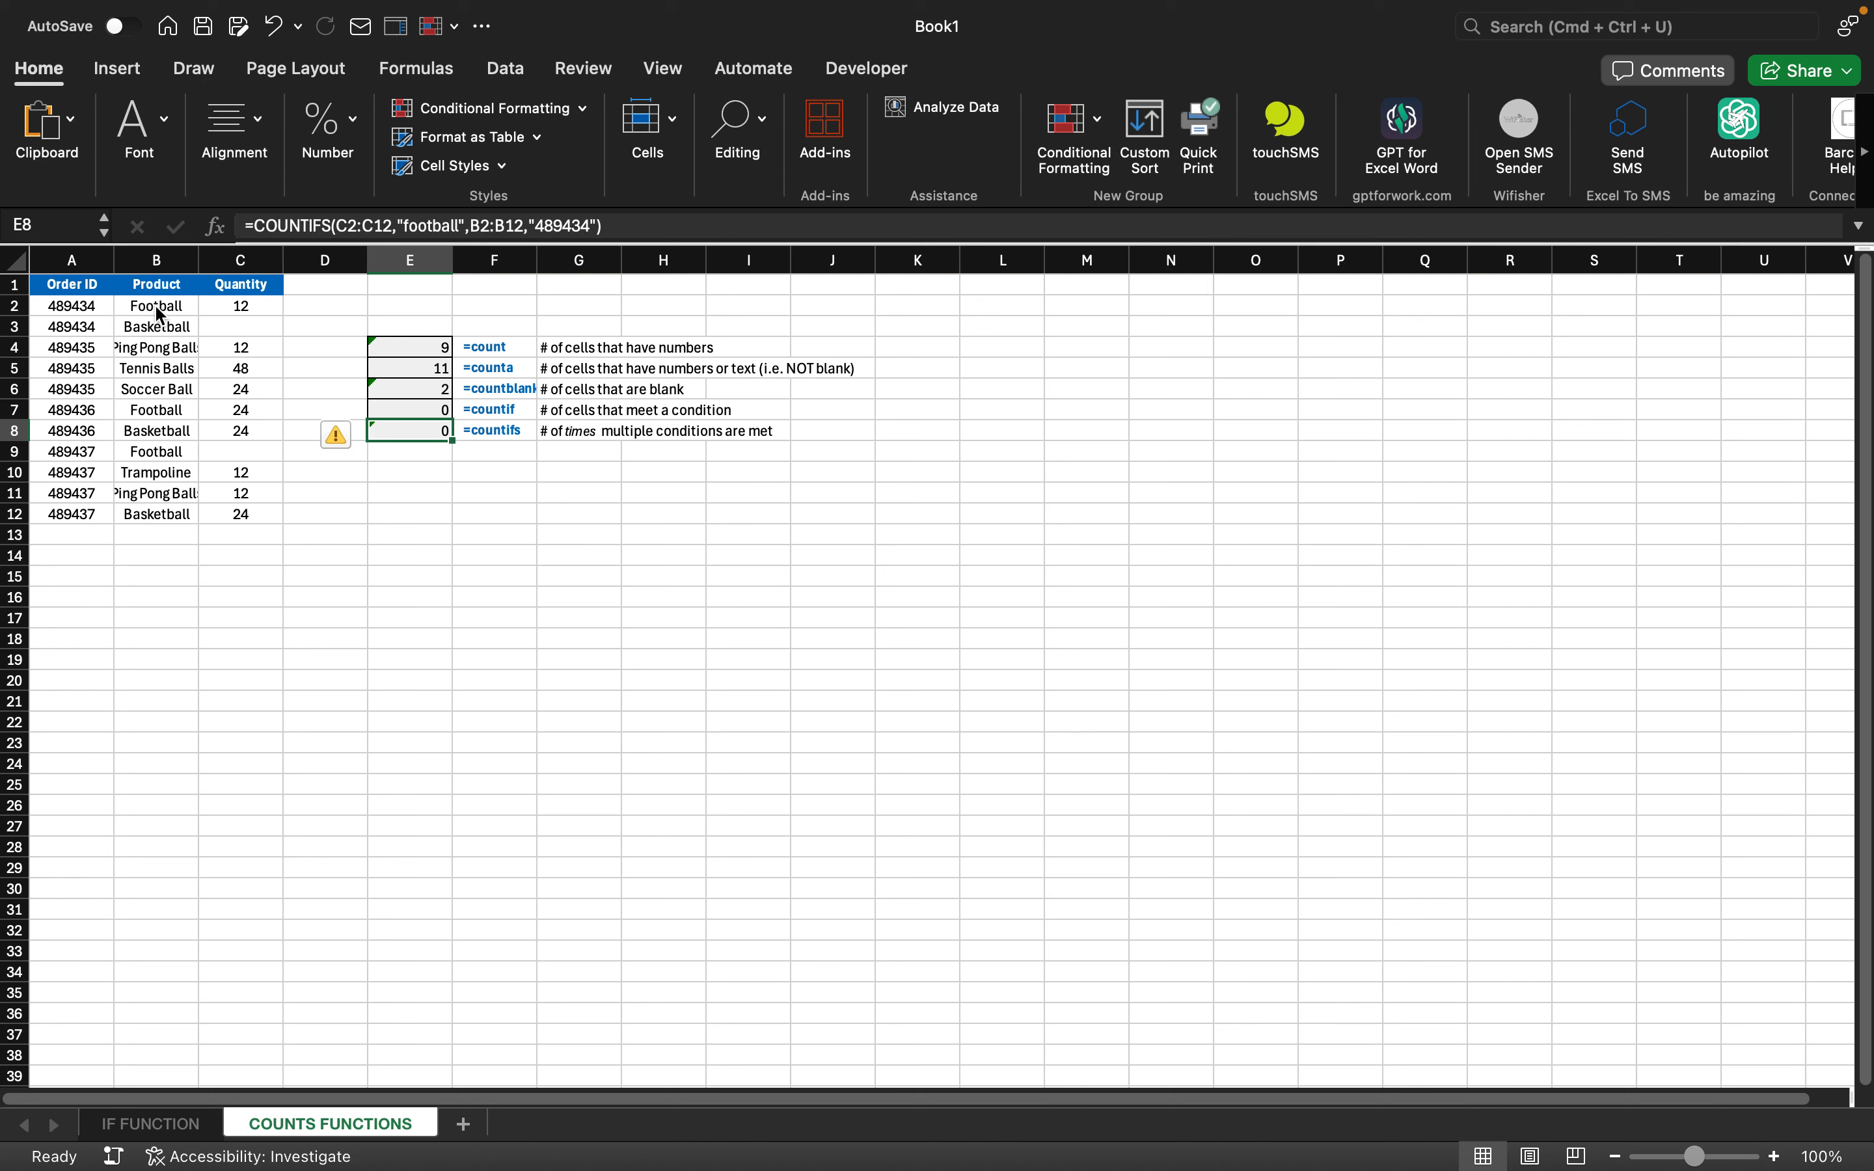
- Undo and redo to restore the count formulas in E6 through E8
key(Delete)
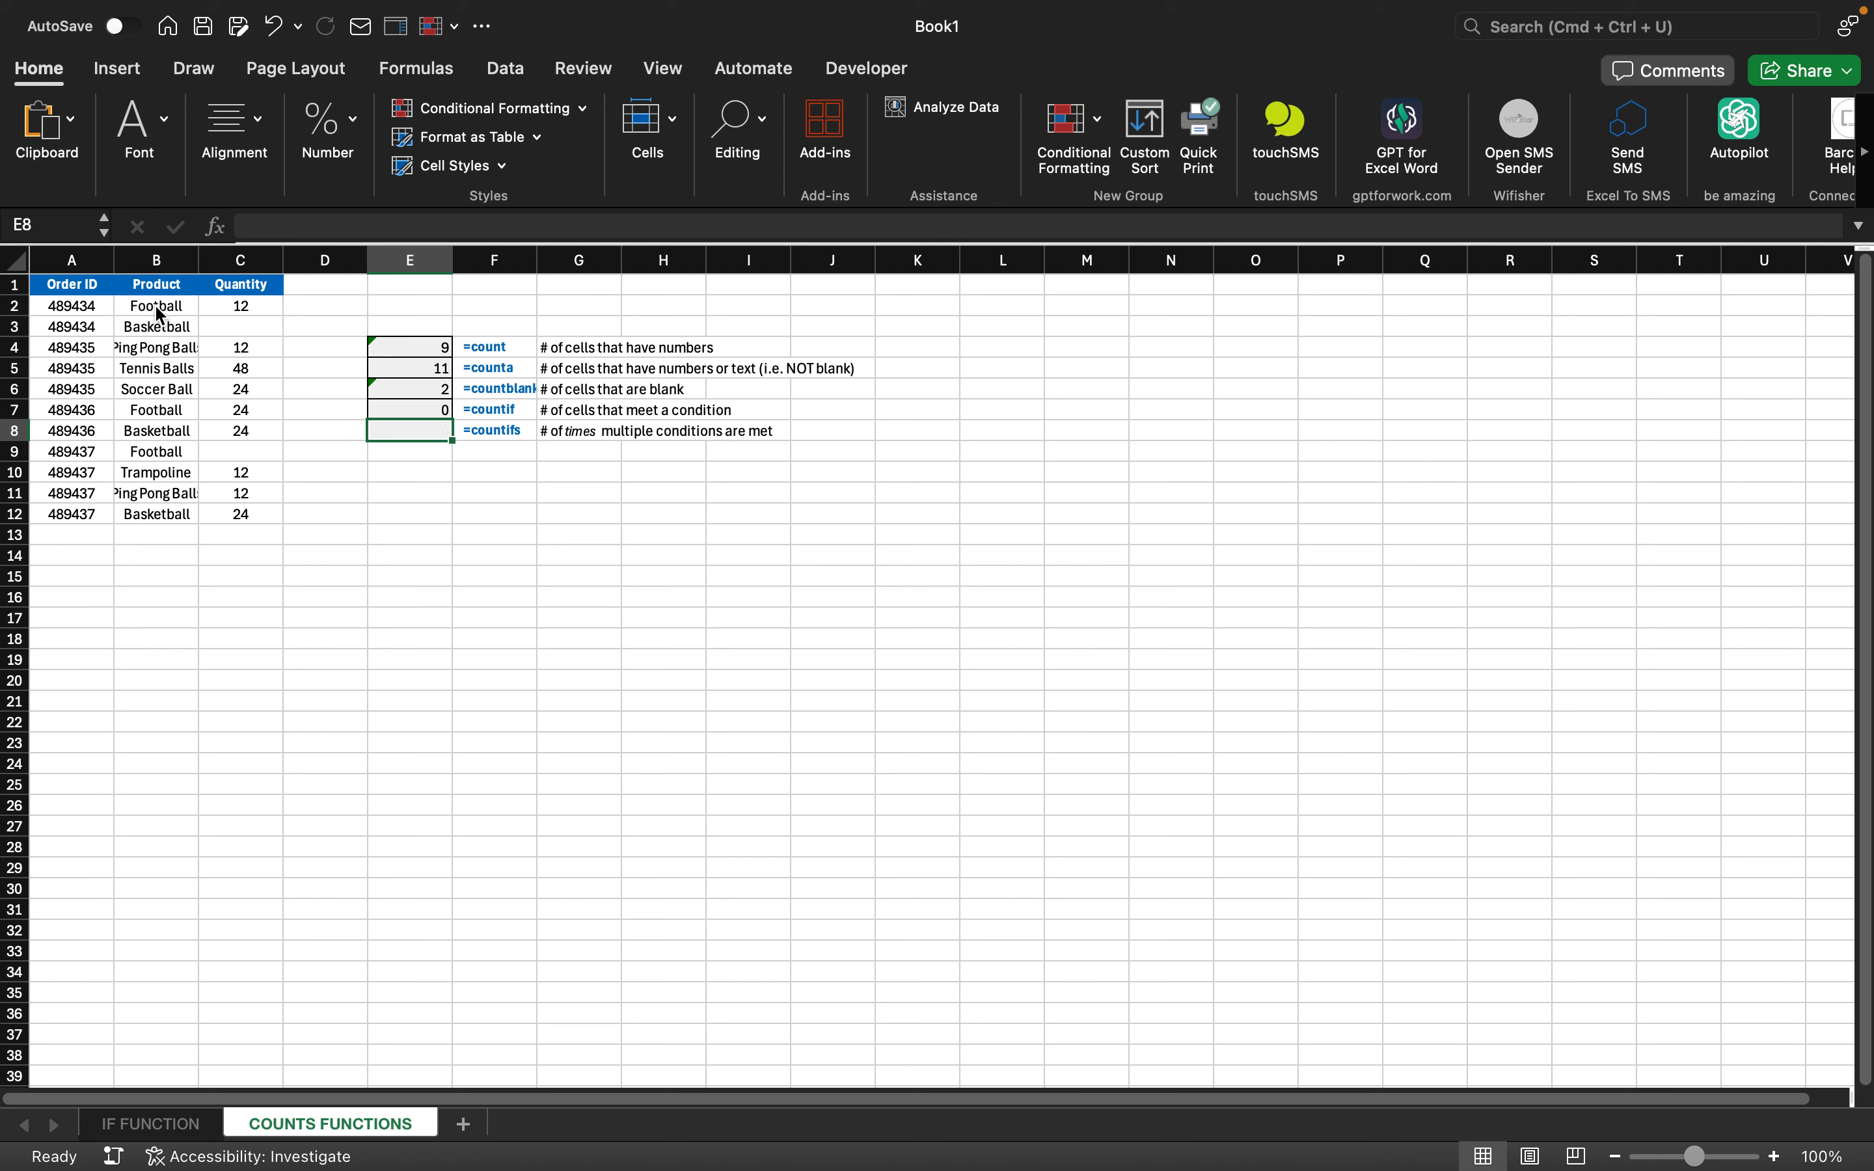
key(Up)
key(Delete)
key(Up)
key(Delete)
key(super+z)
key(super+z)
key(super+z)
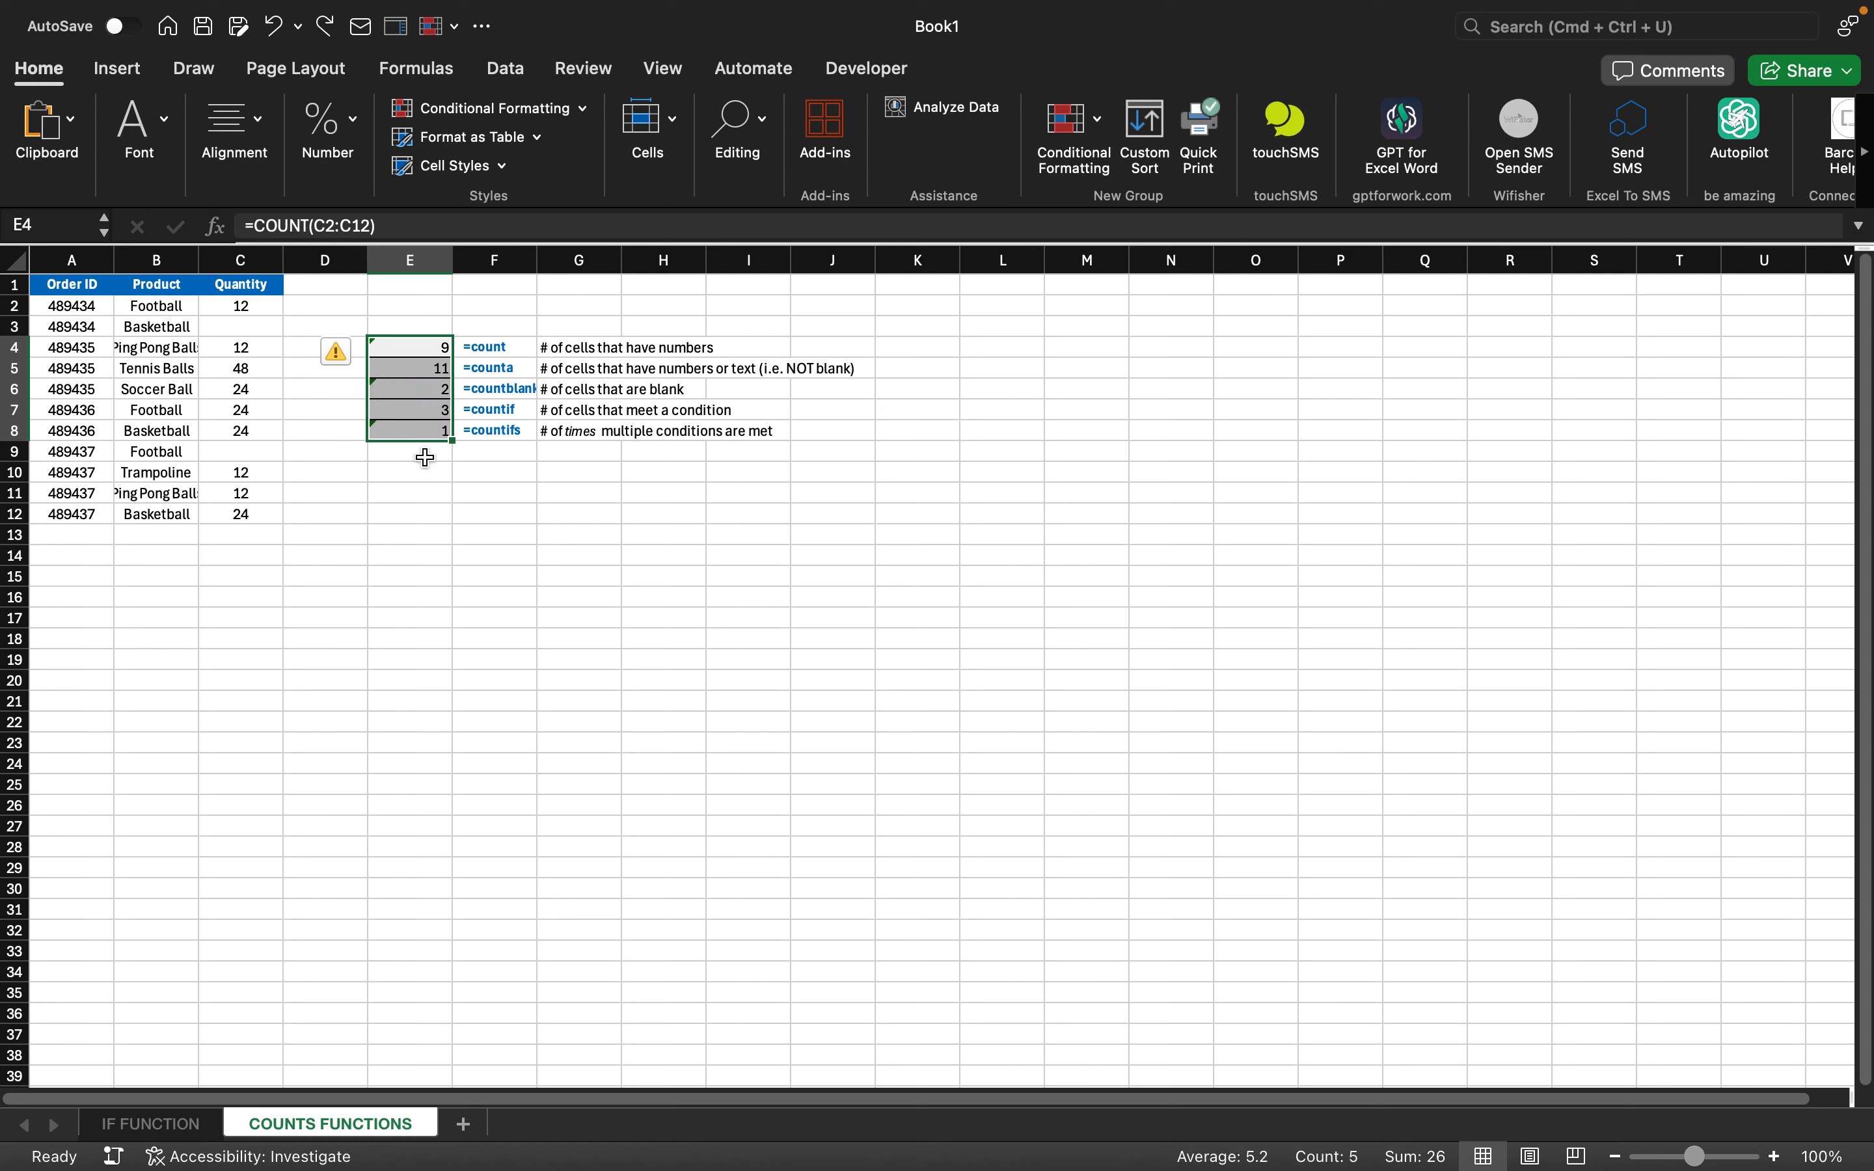
click(416, 436)
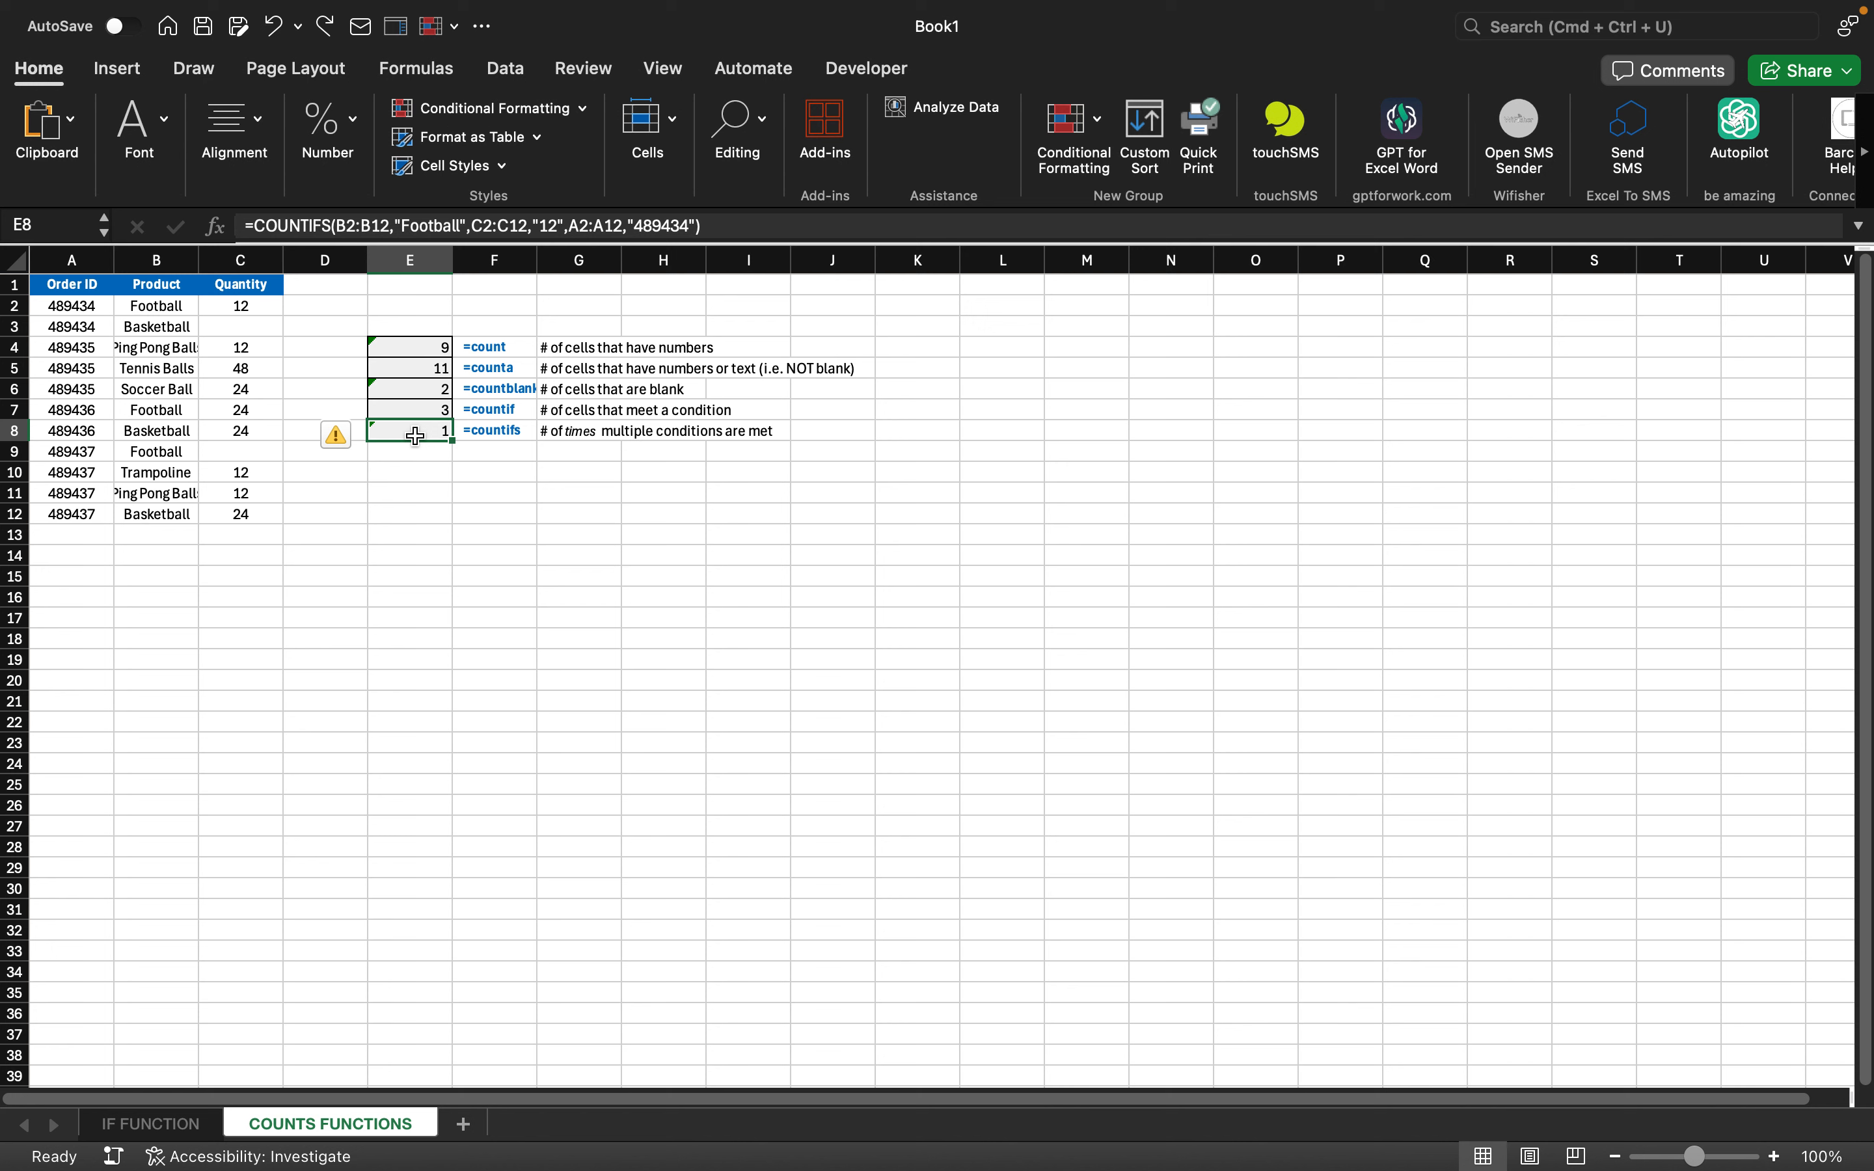
- Check E5–E9, confirming COUNTIF counts Football as 3 and COUNTIFS returns 1
key(Up)
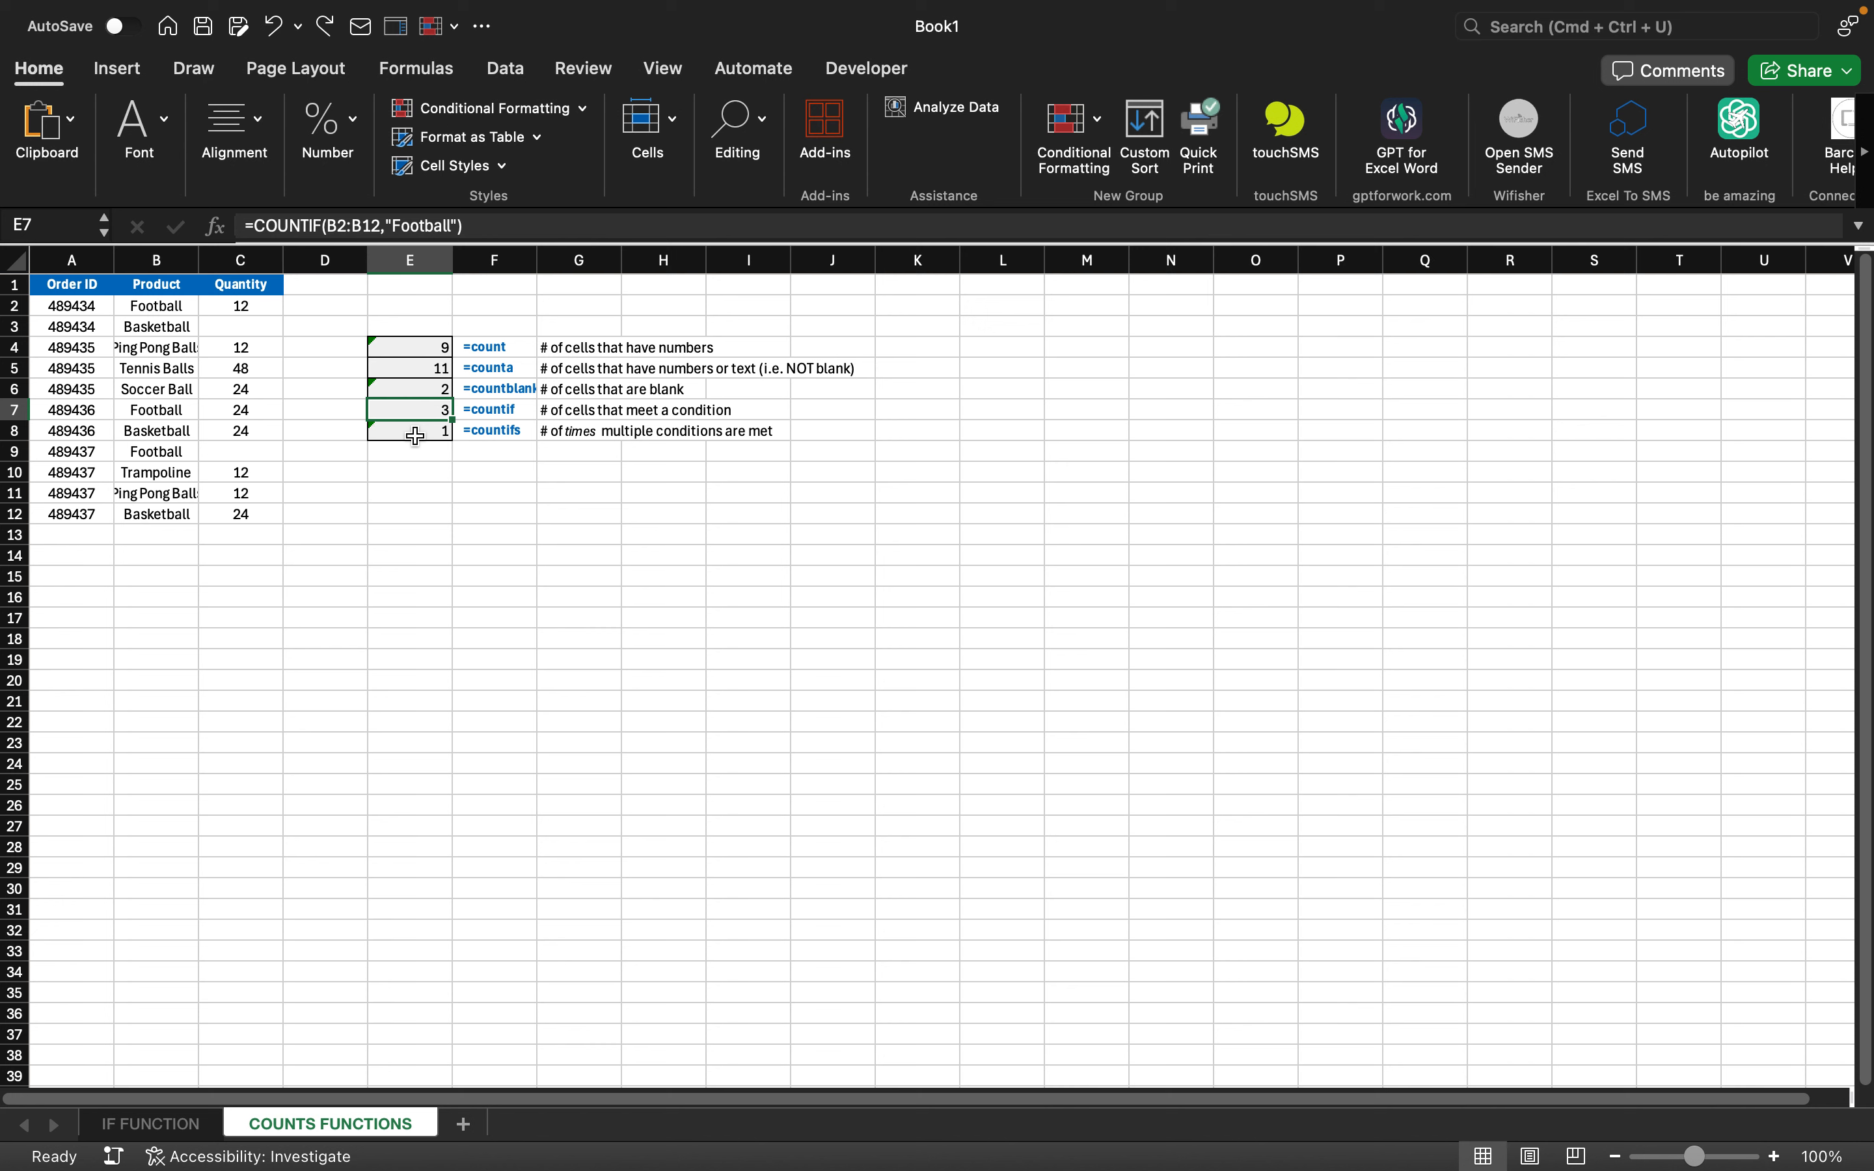
key(Up)
key(Up)
key(Down)
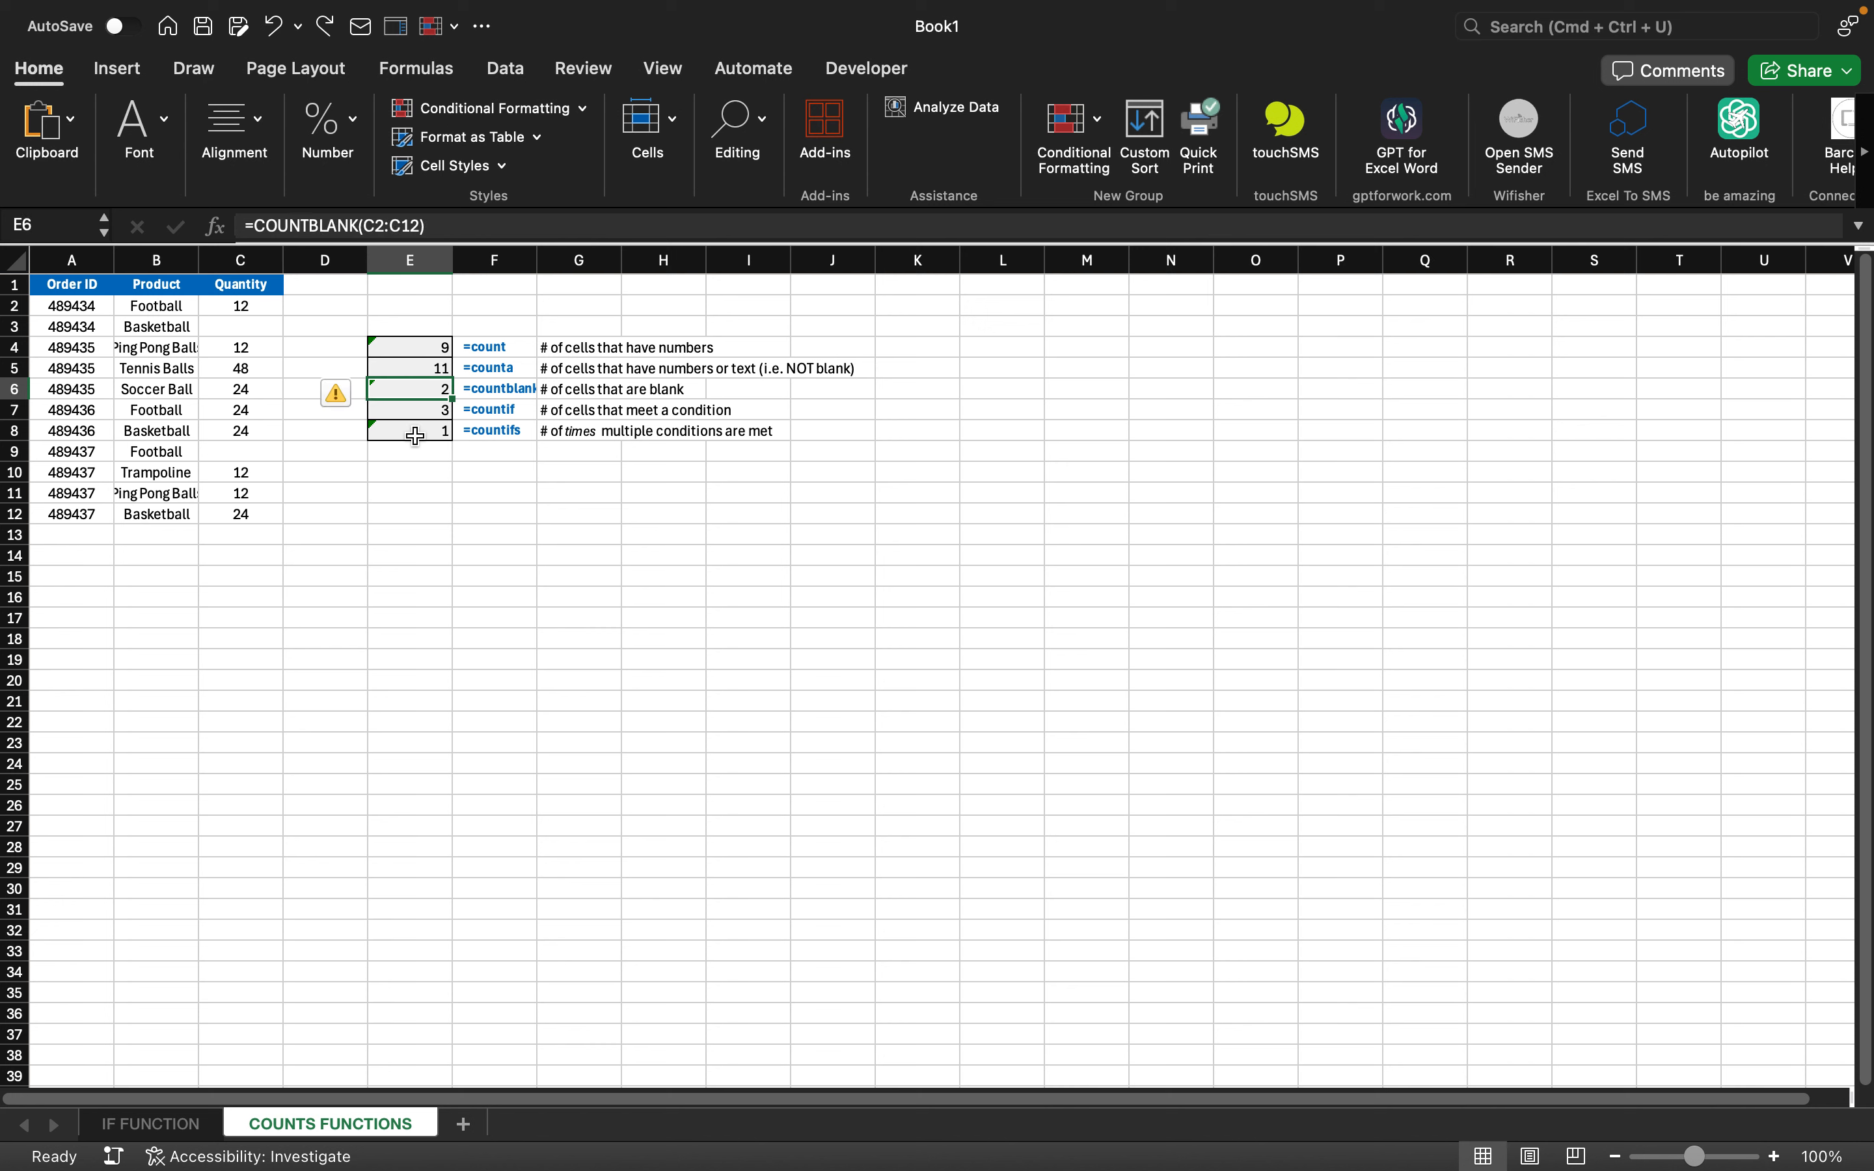
key(Down)
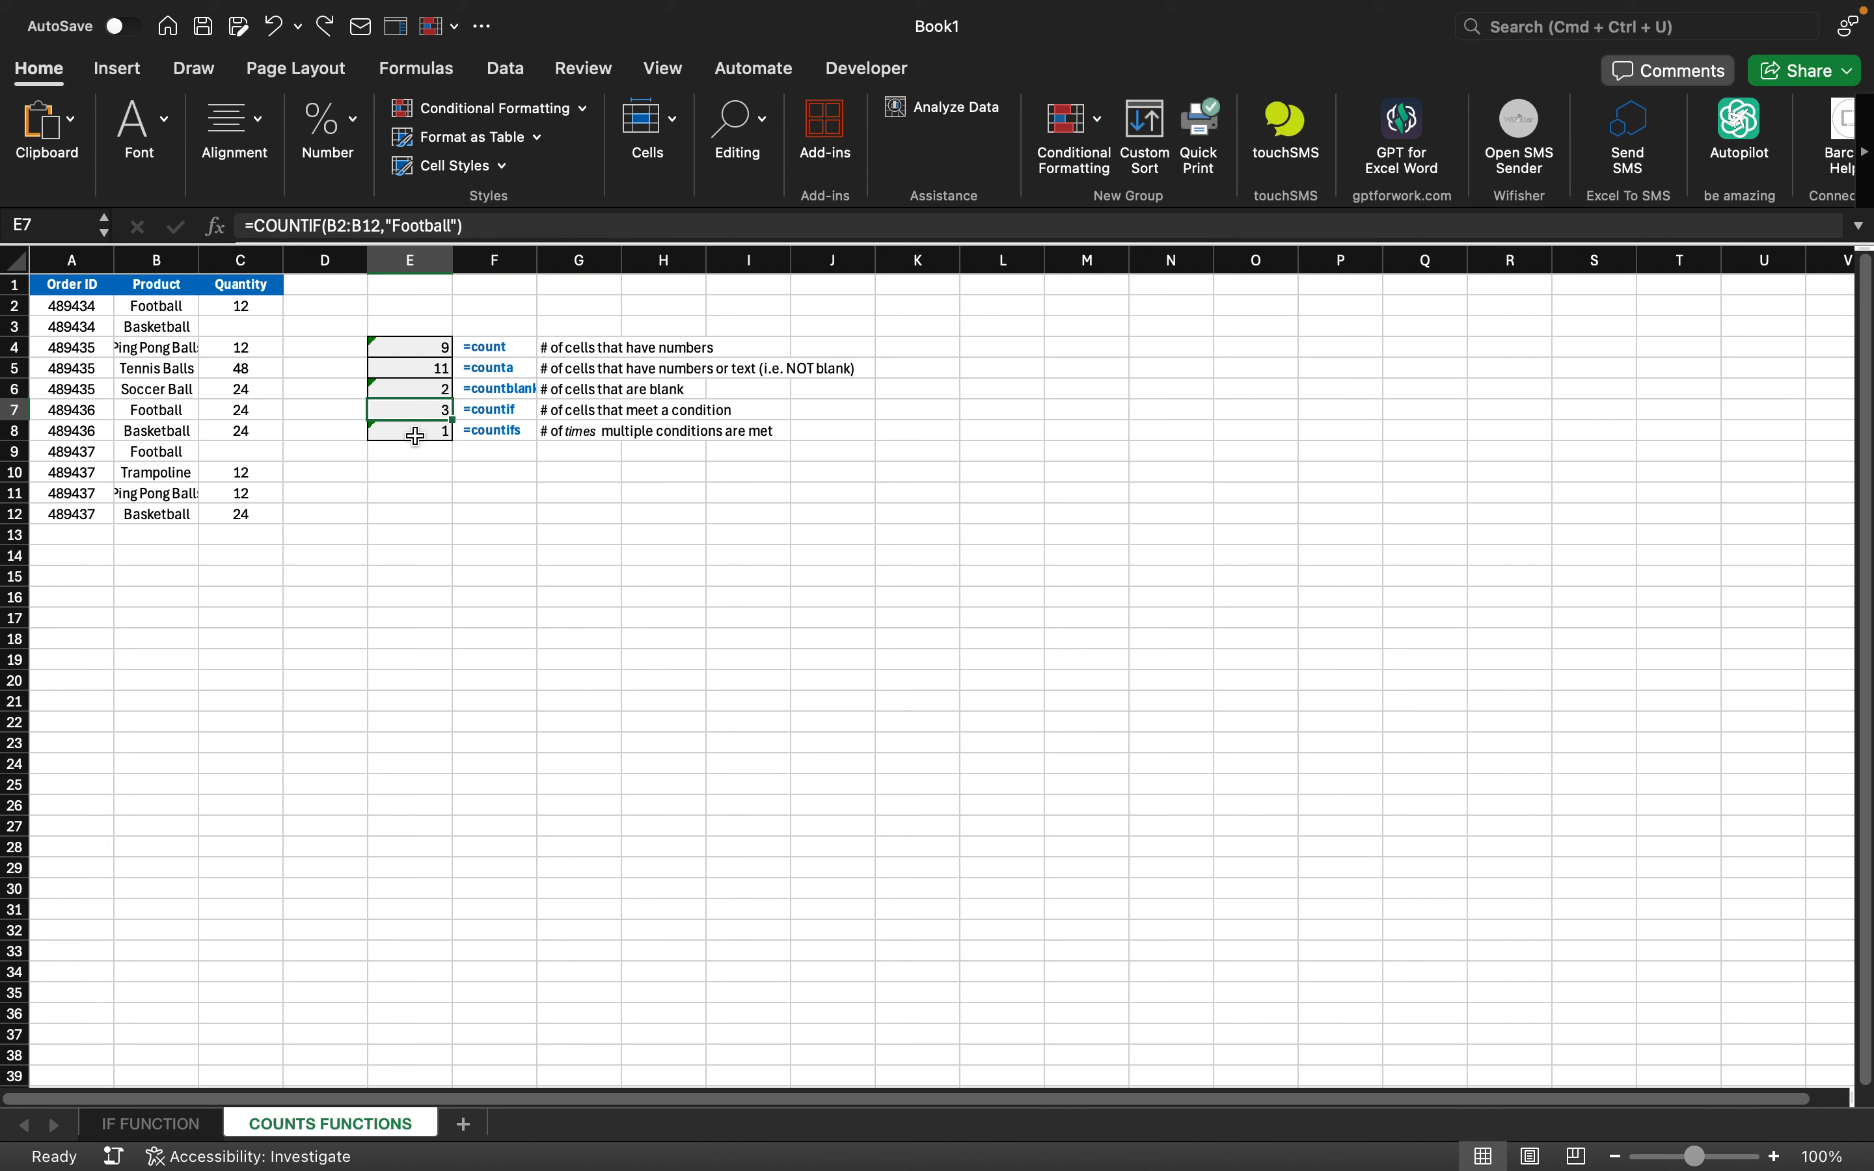
key(Down)
key(Up)
key(Down)
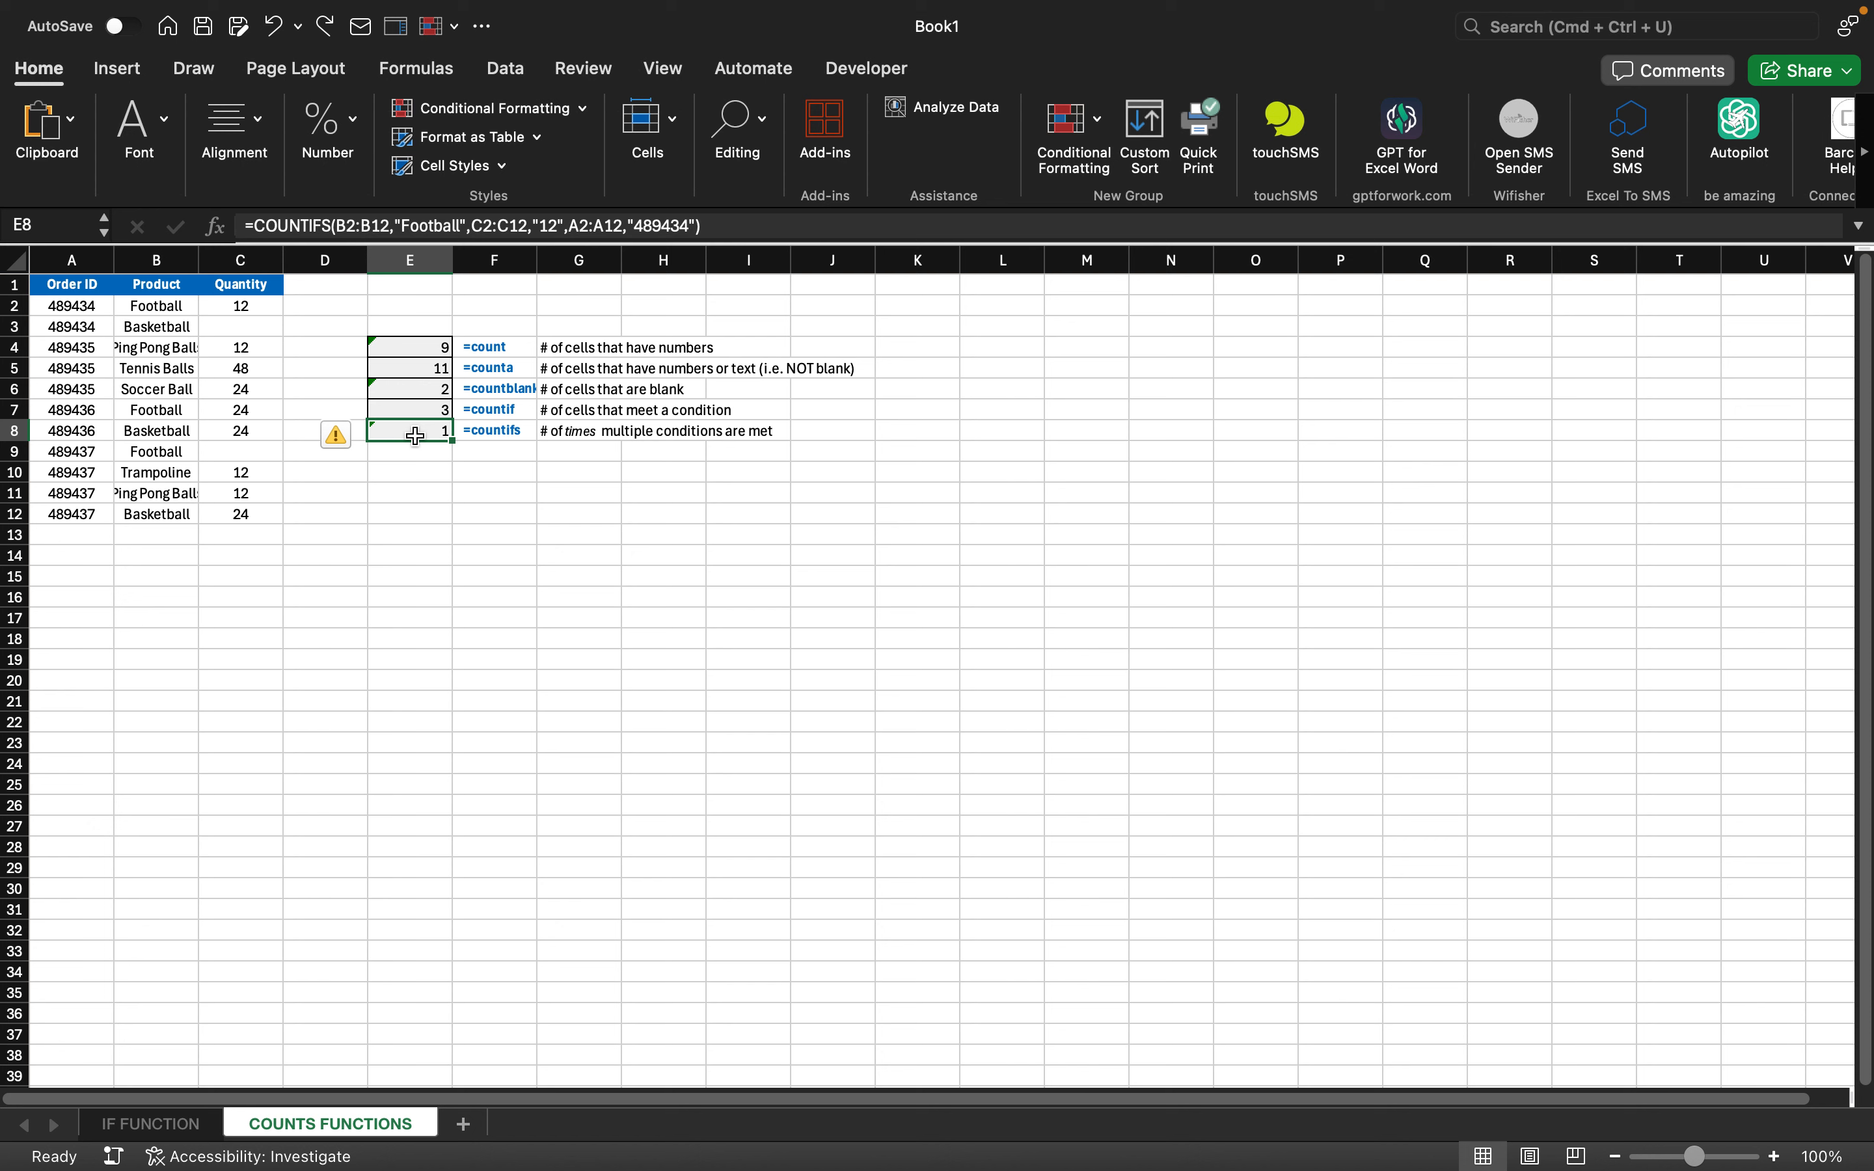
key(Up)
key(Down)
key(Up)
key(Down)
key(Up)
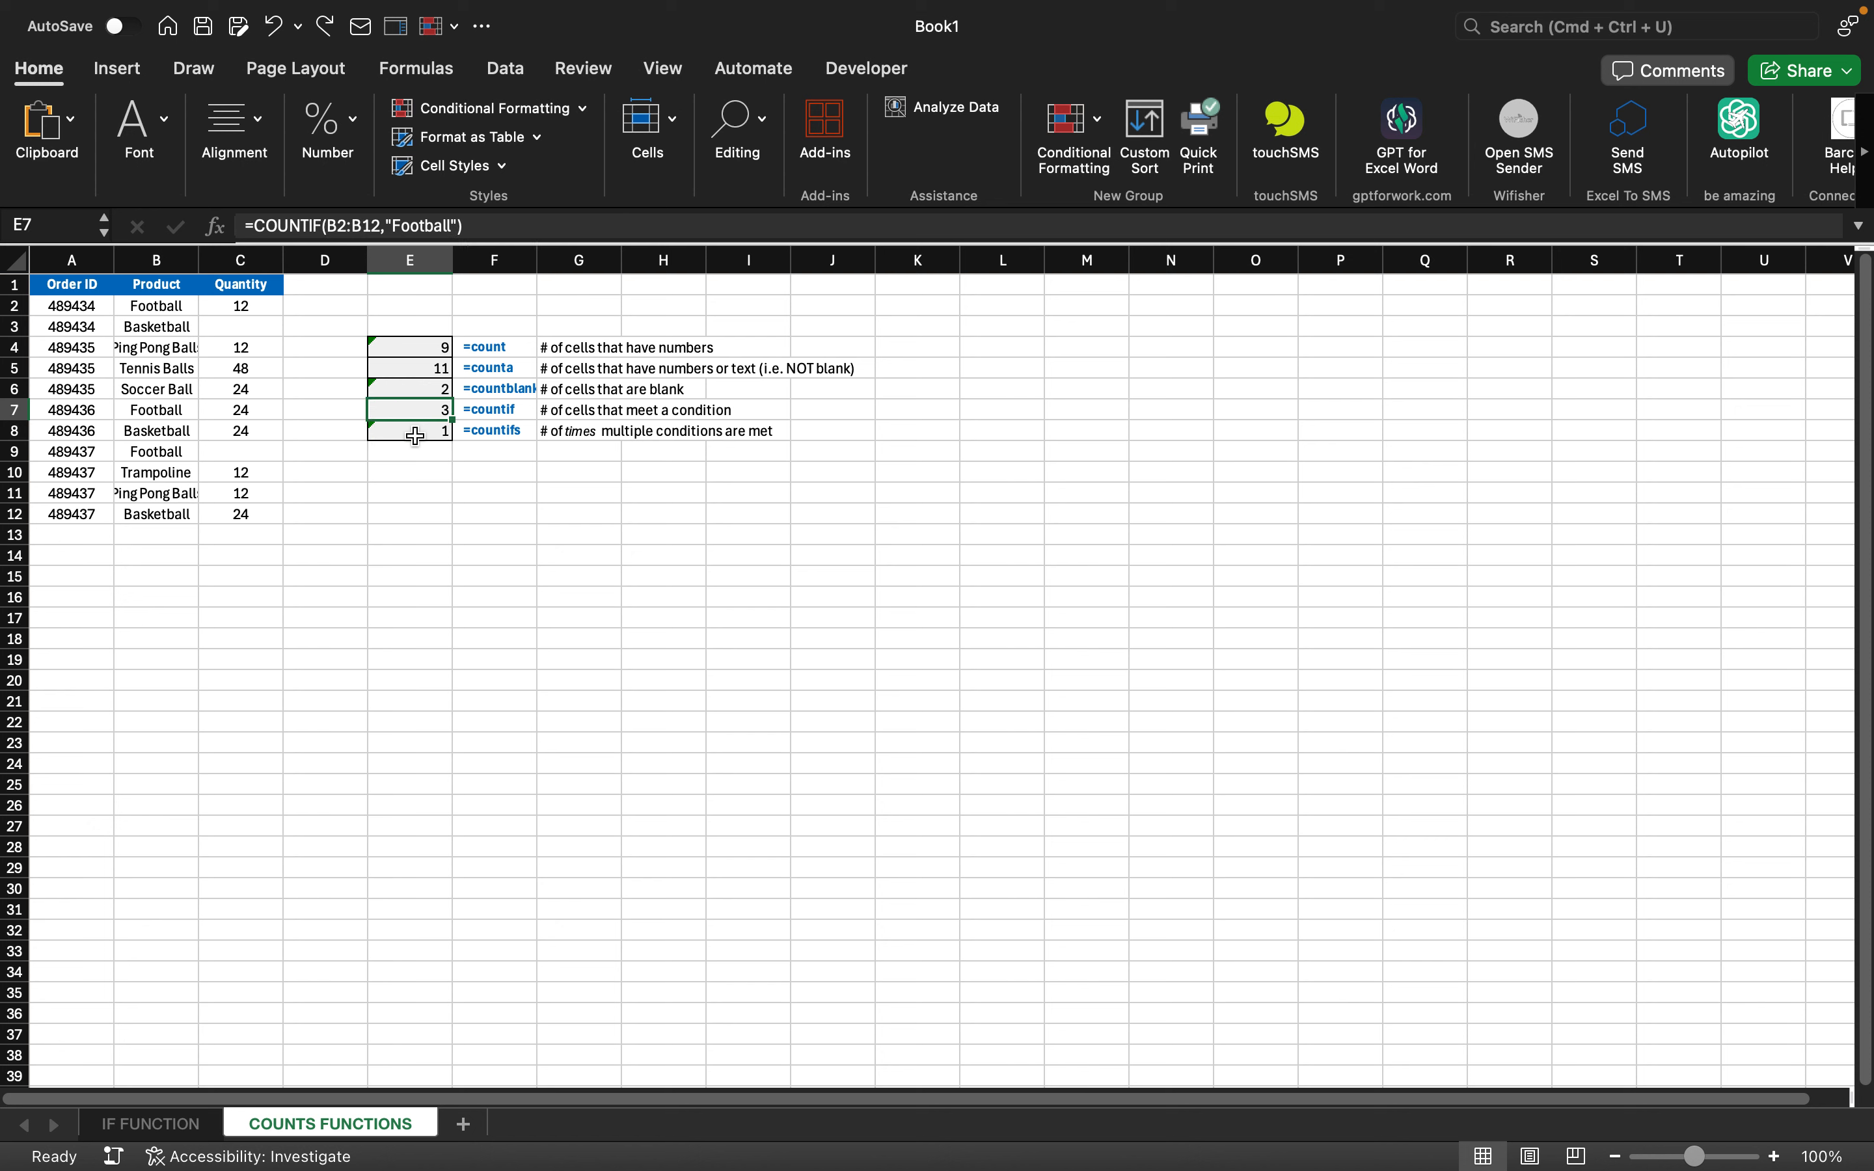
key(Down)
key(Down)
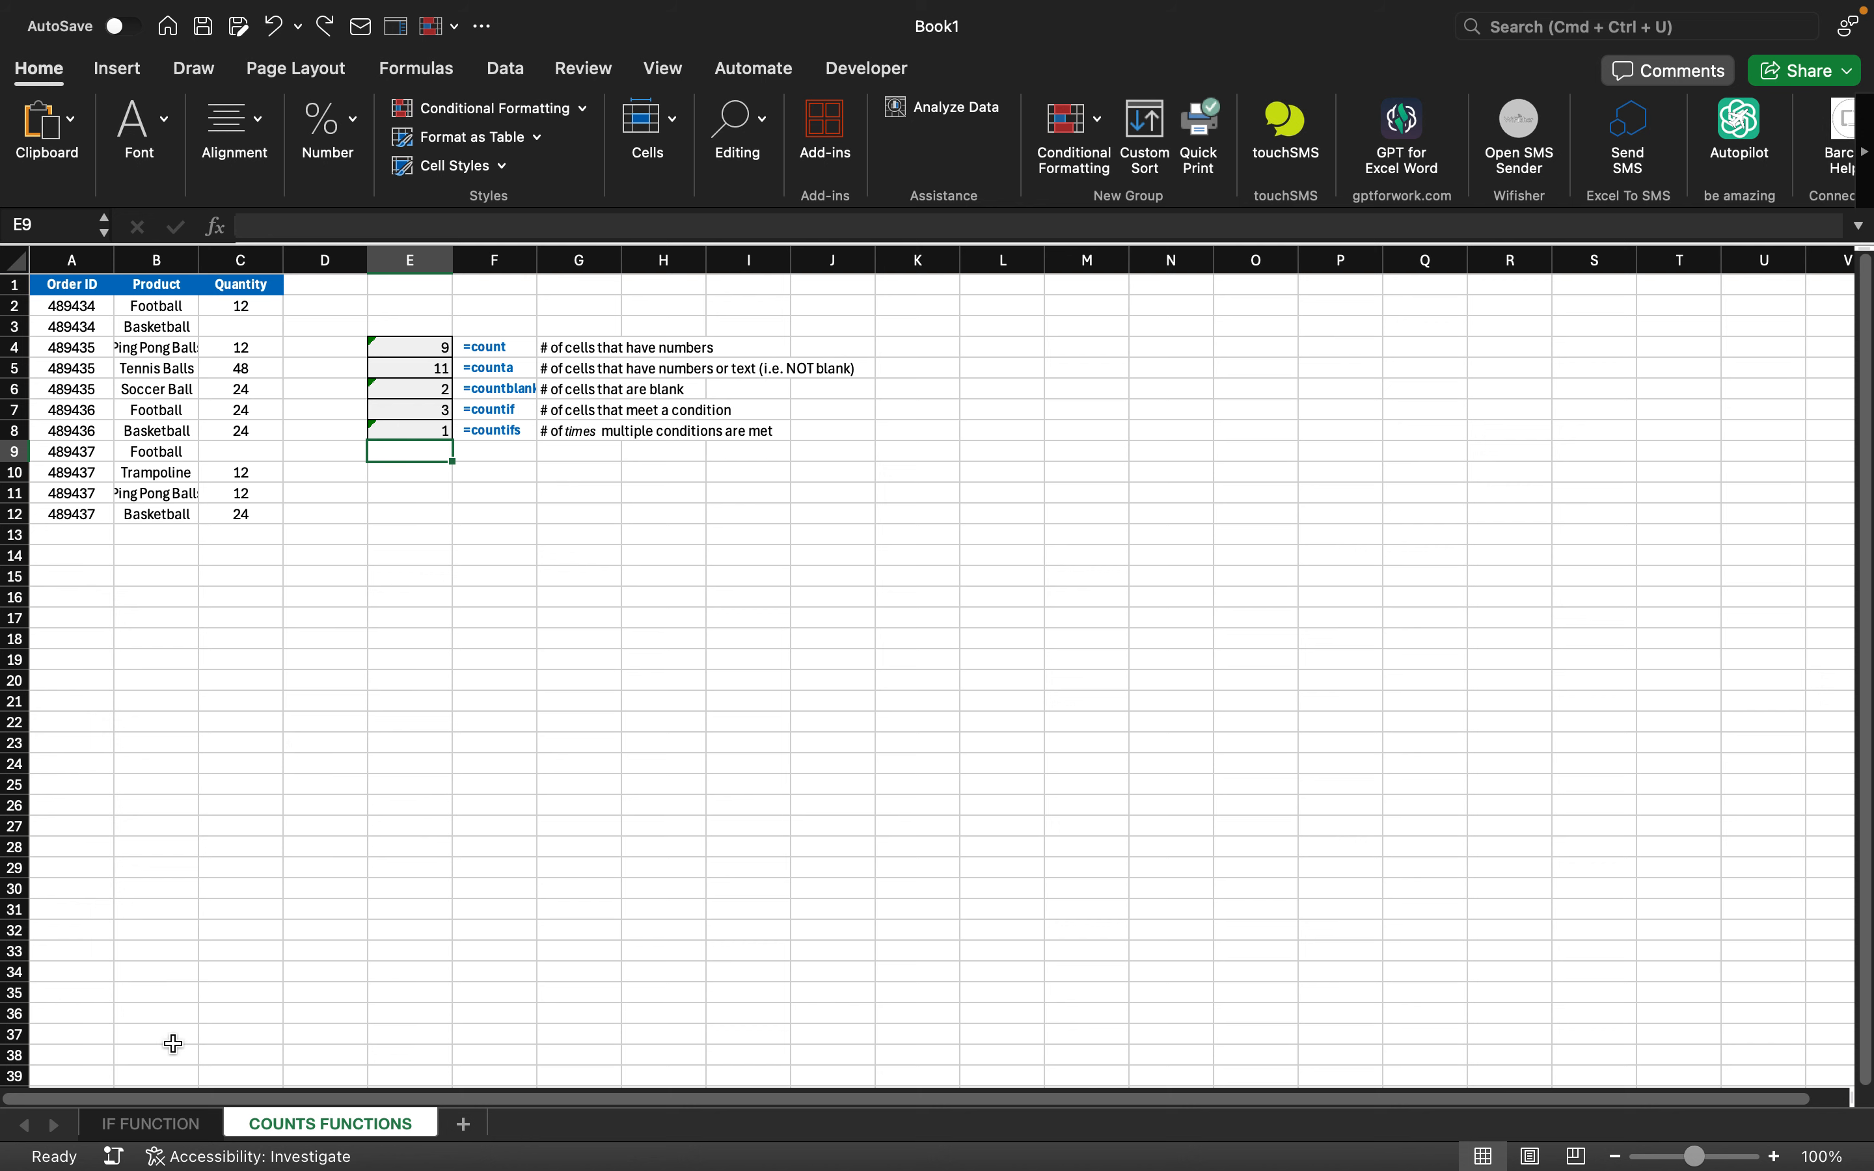
- Move between the COUNTS FUNCTIONS and IF FUNCTION sheets, ending on IF FUNCTION
click(161, 1127)
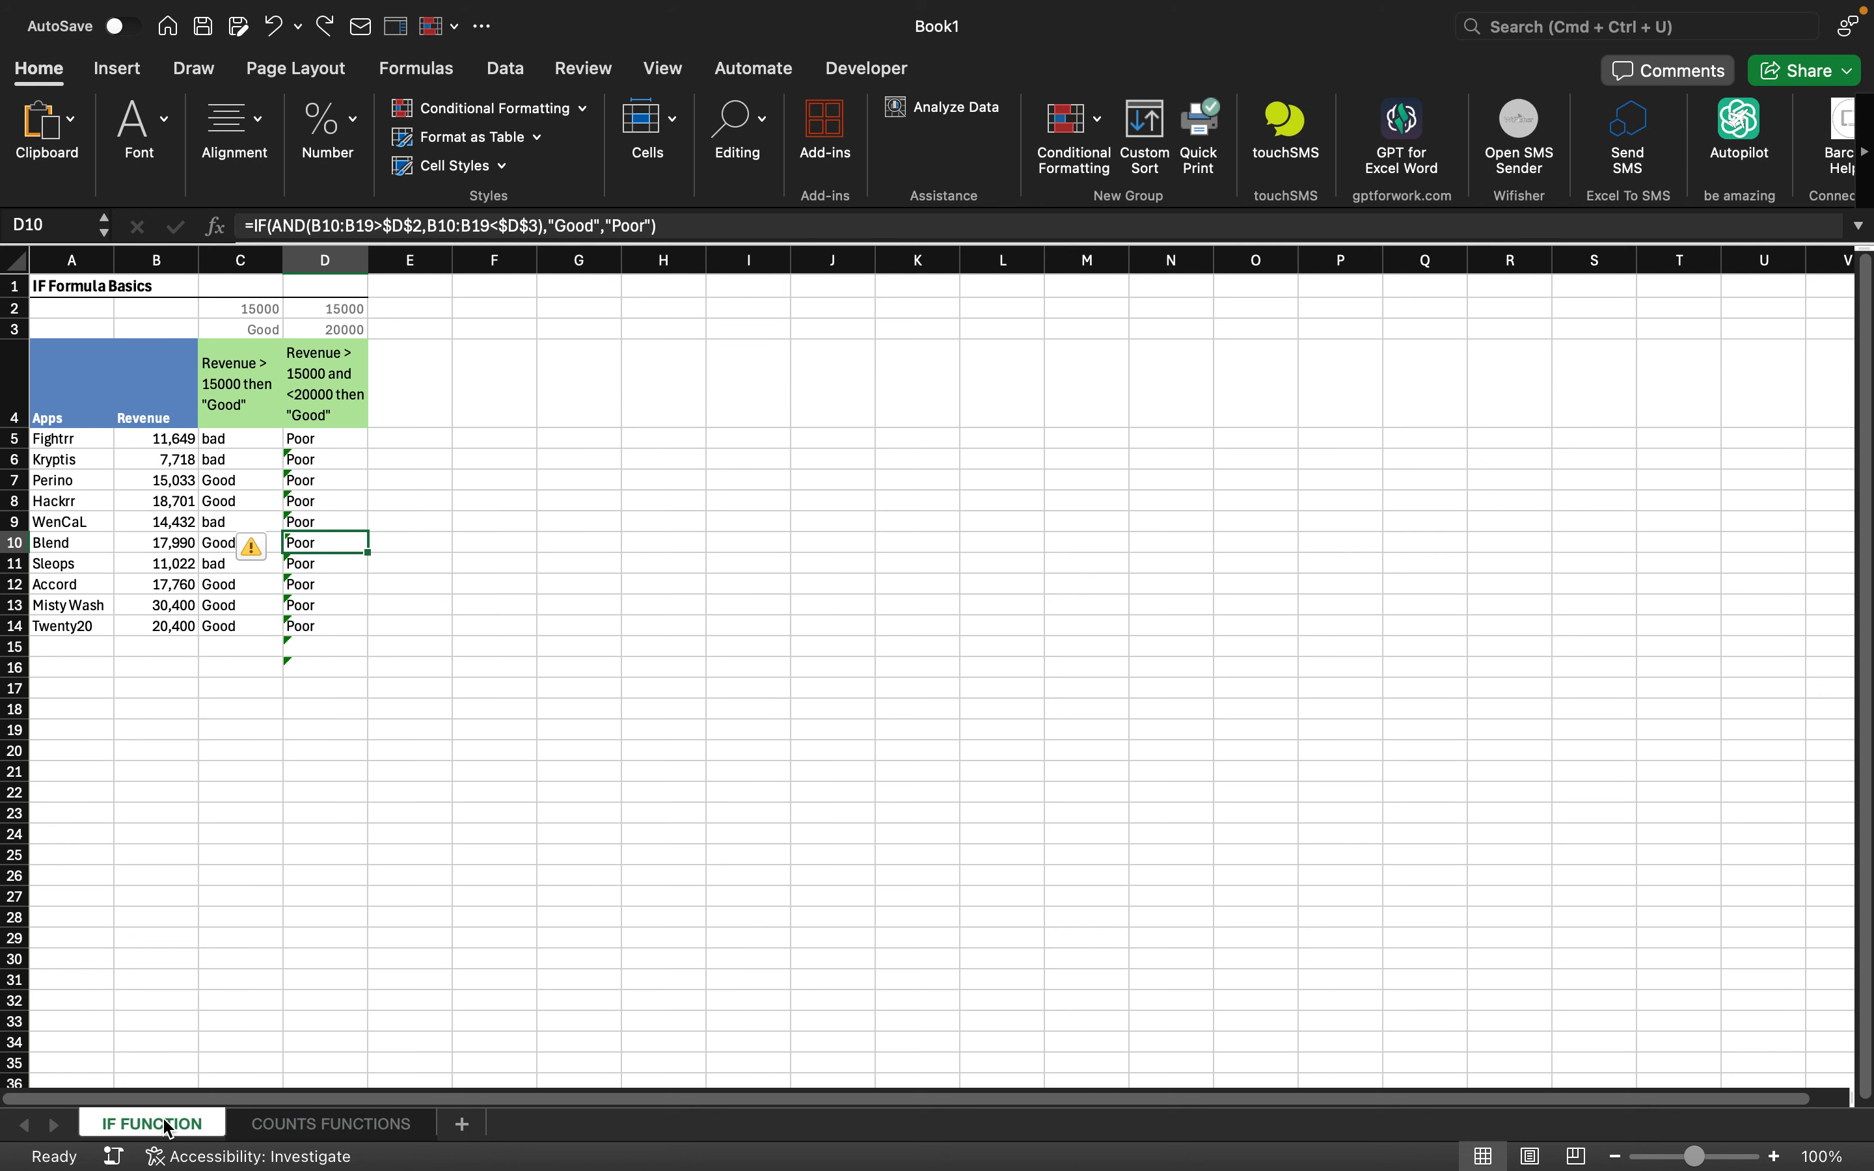
click(294, 1132)
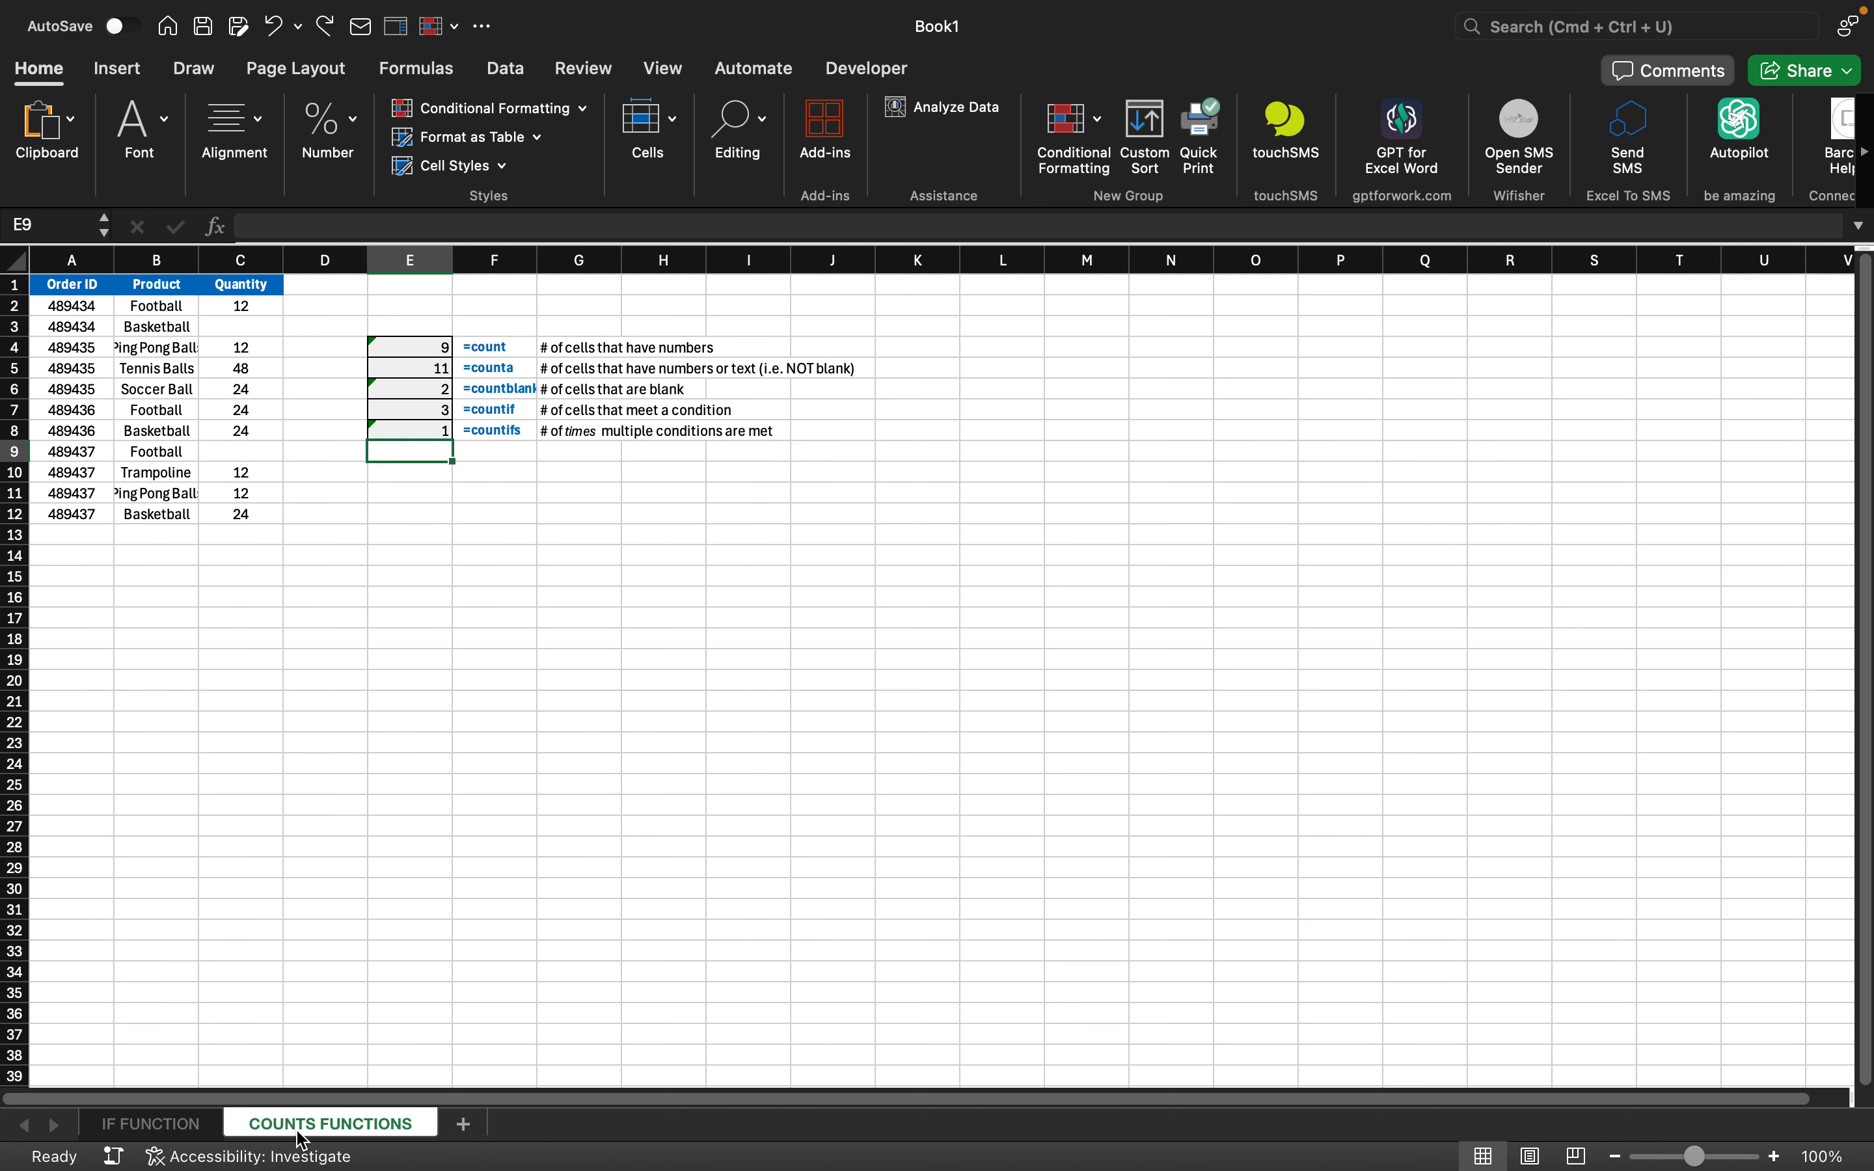
click(215, 1128)
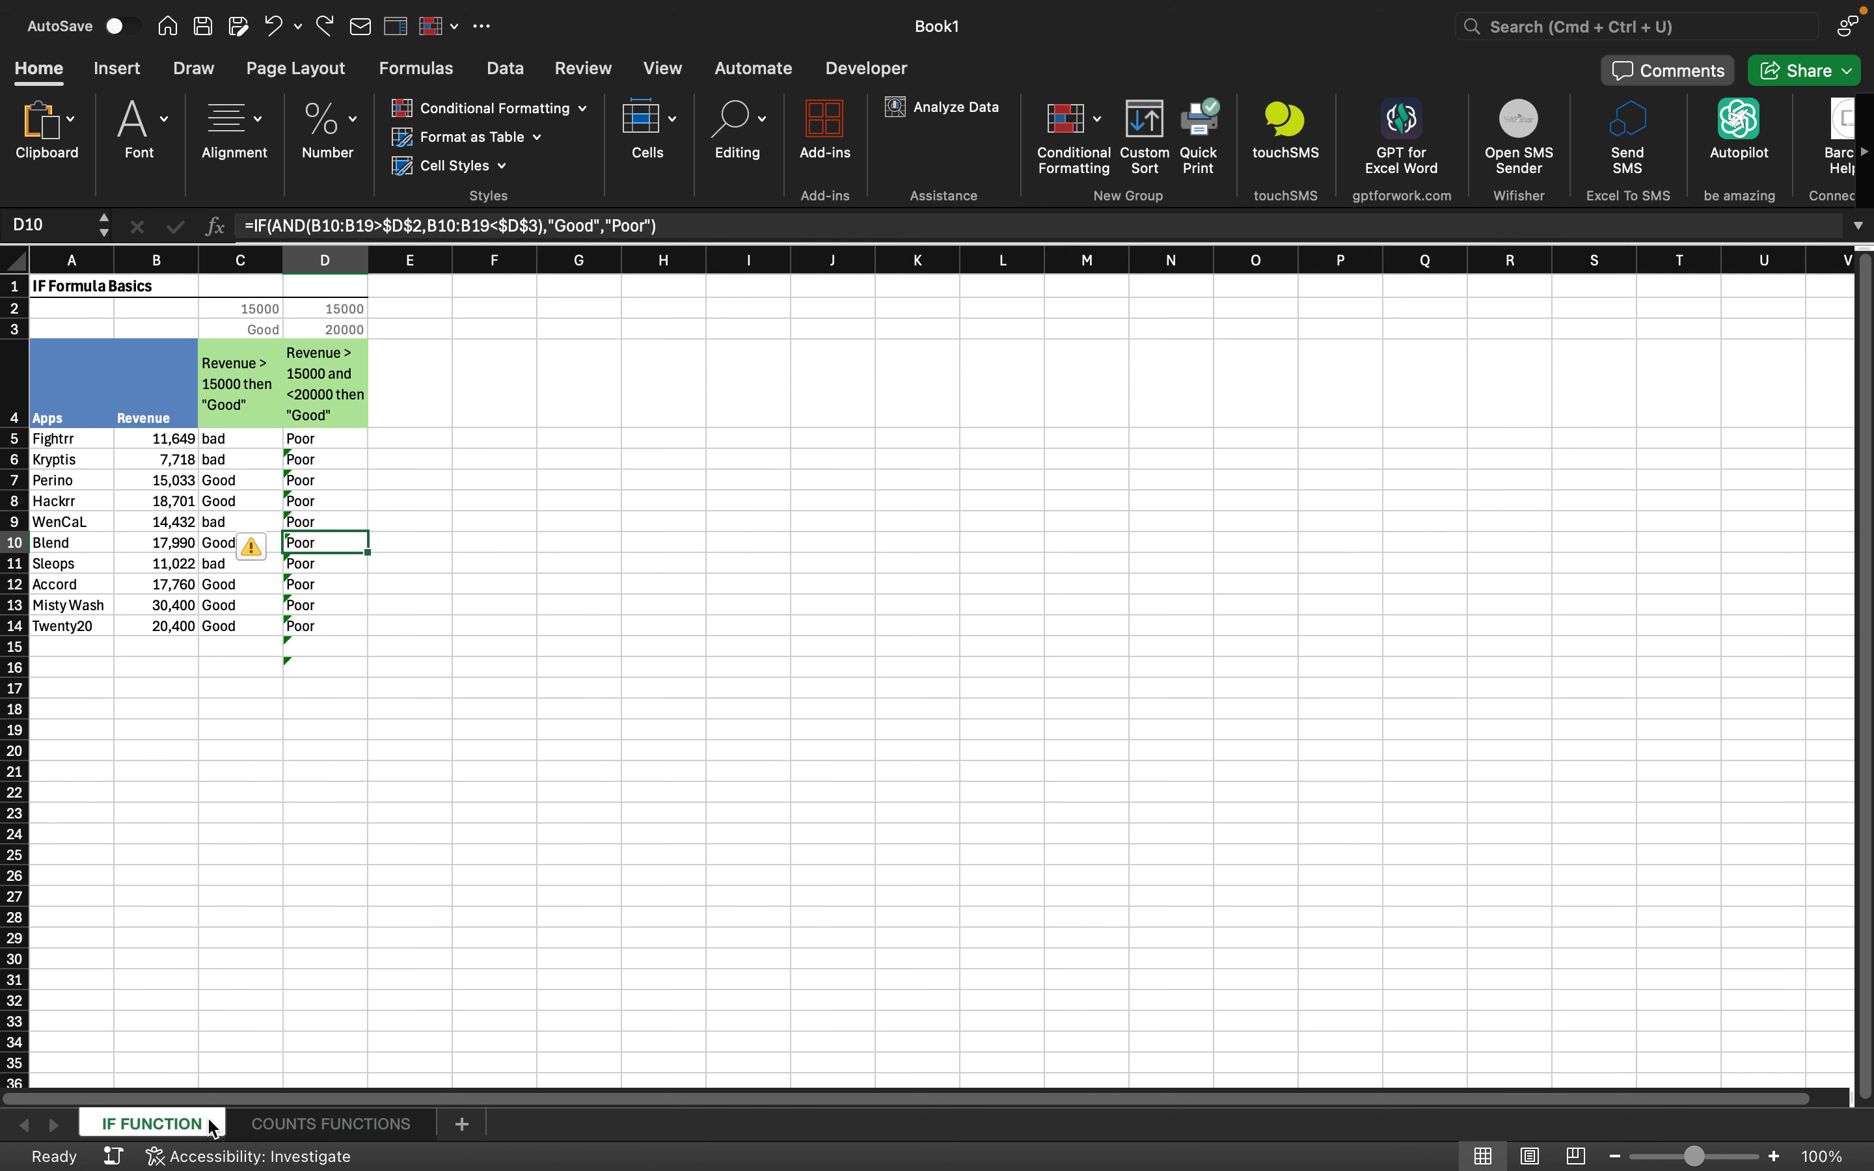
click(292, 1134)
click(175, 1123)
- Undo until D5 reads =IF(AND(B5>$D$2,B5<$D$3),"Good","") and check D5 and D7
click(333, 438)
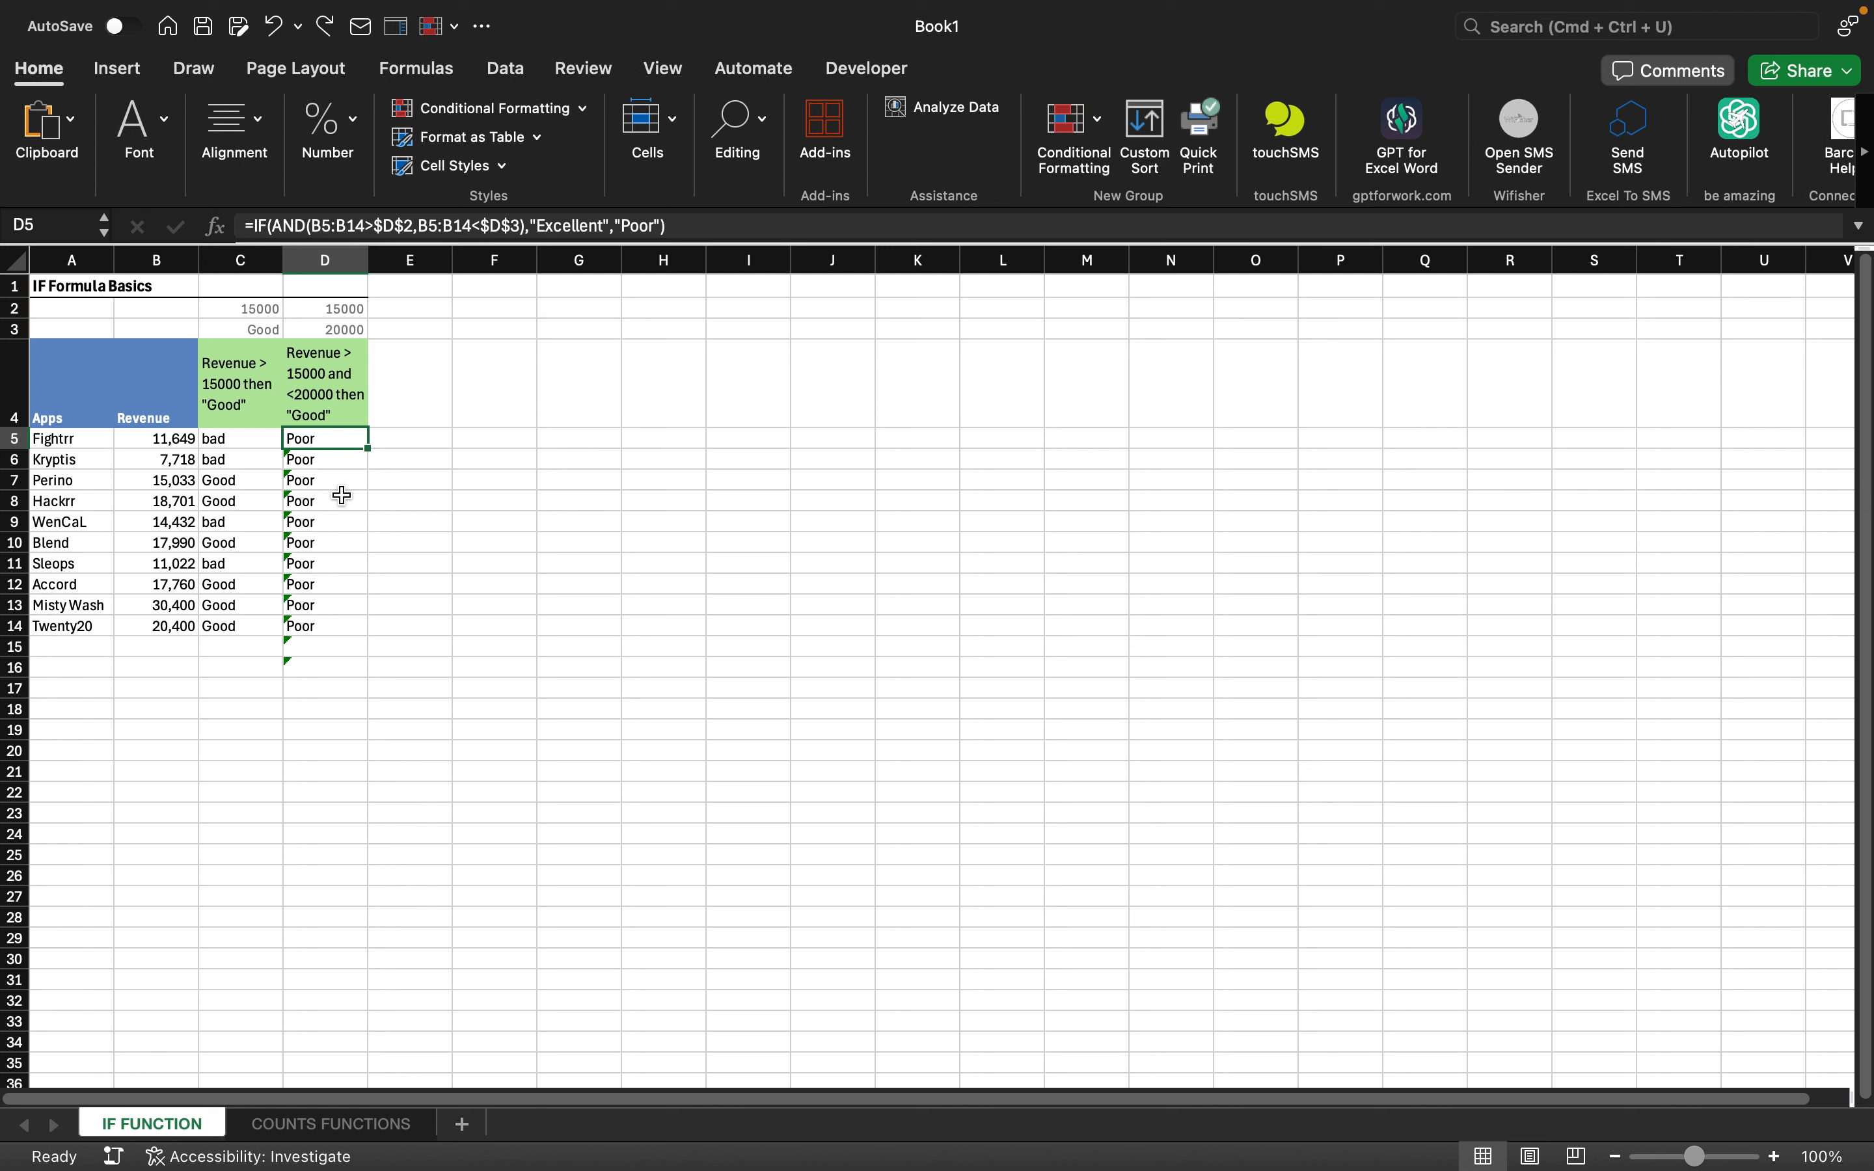
key(super+z)
key(super+z)
key(super+z)
key(super+z)
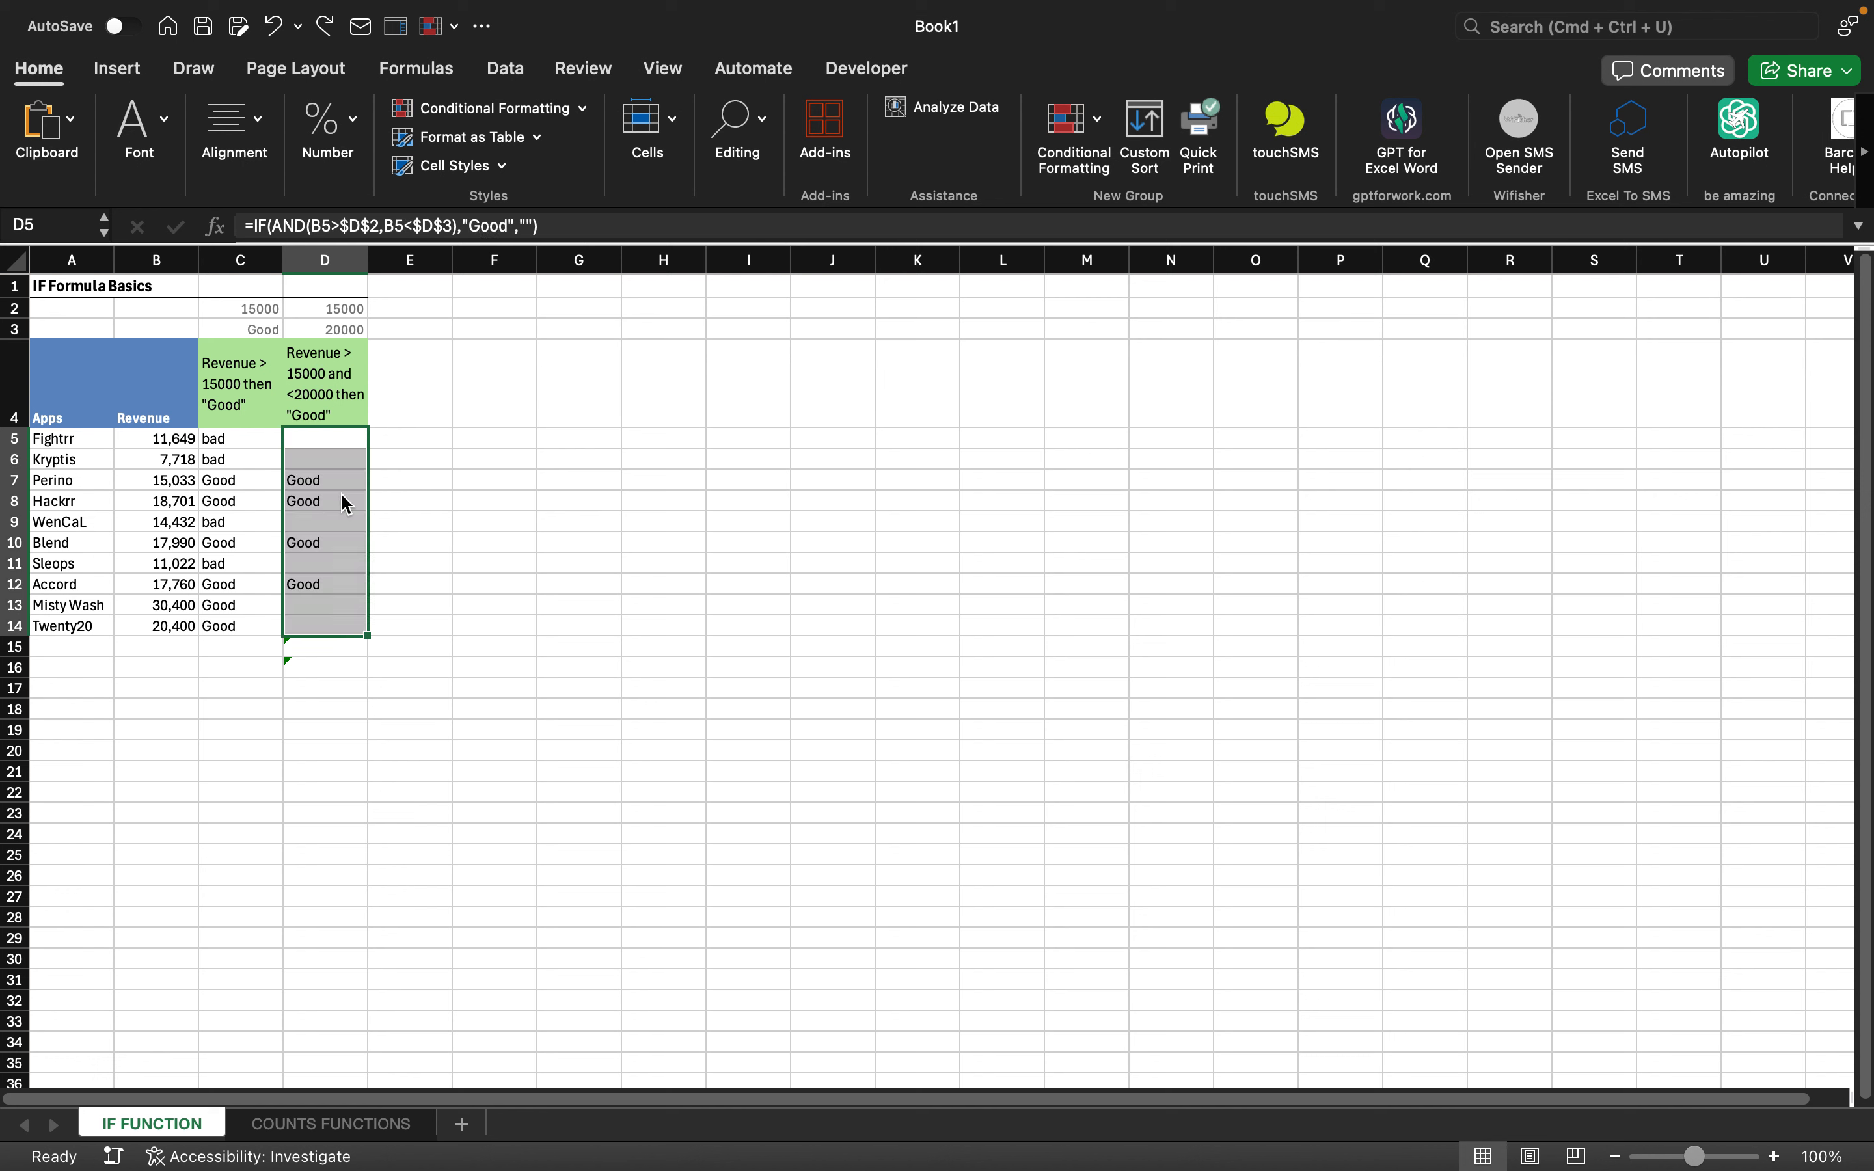
click(333, 486)
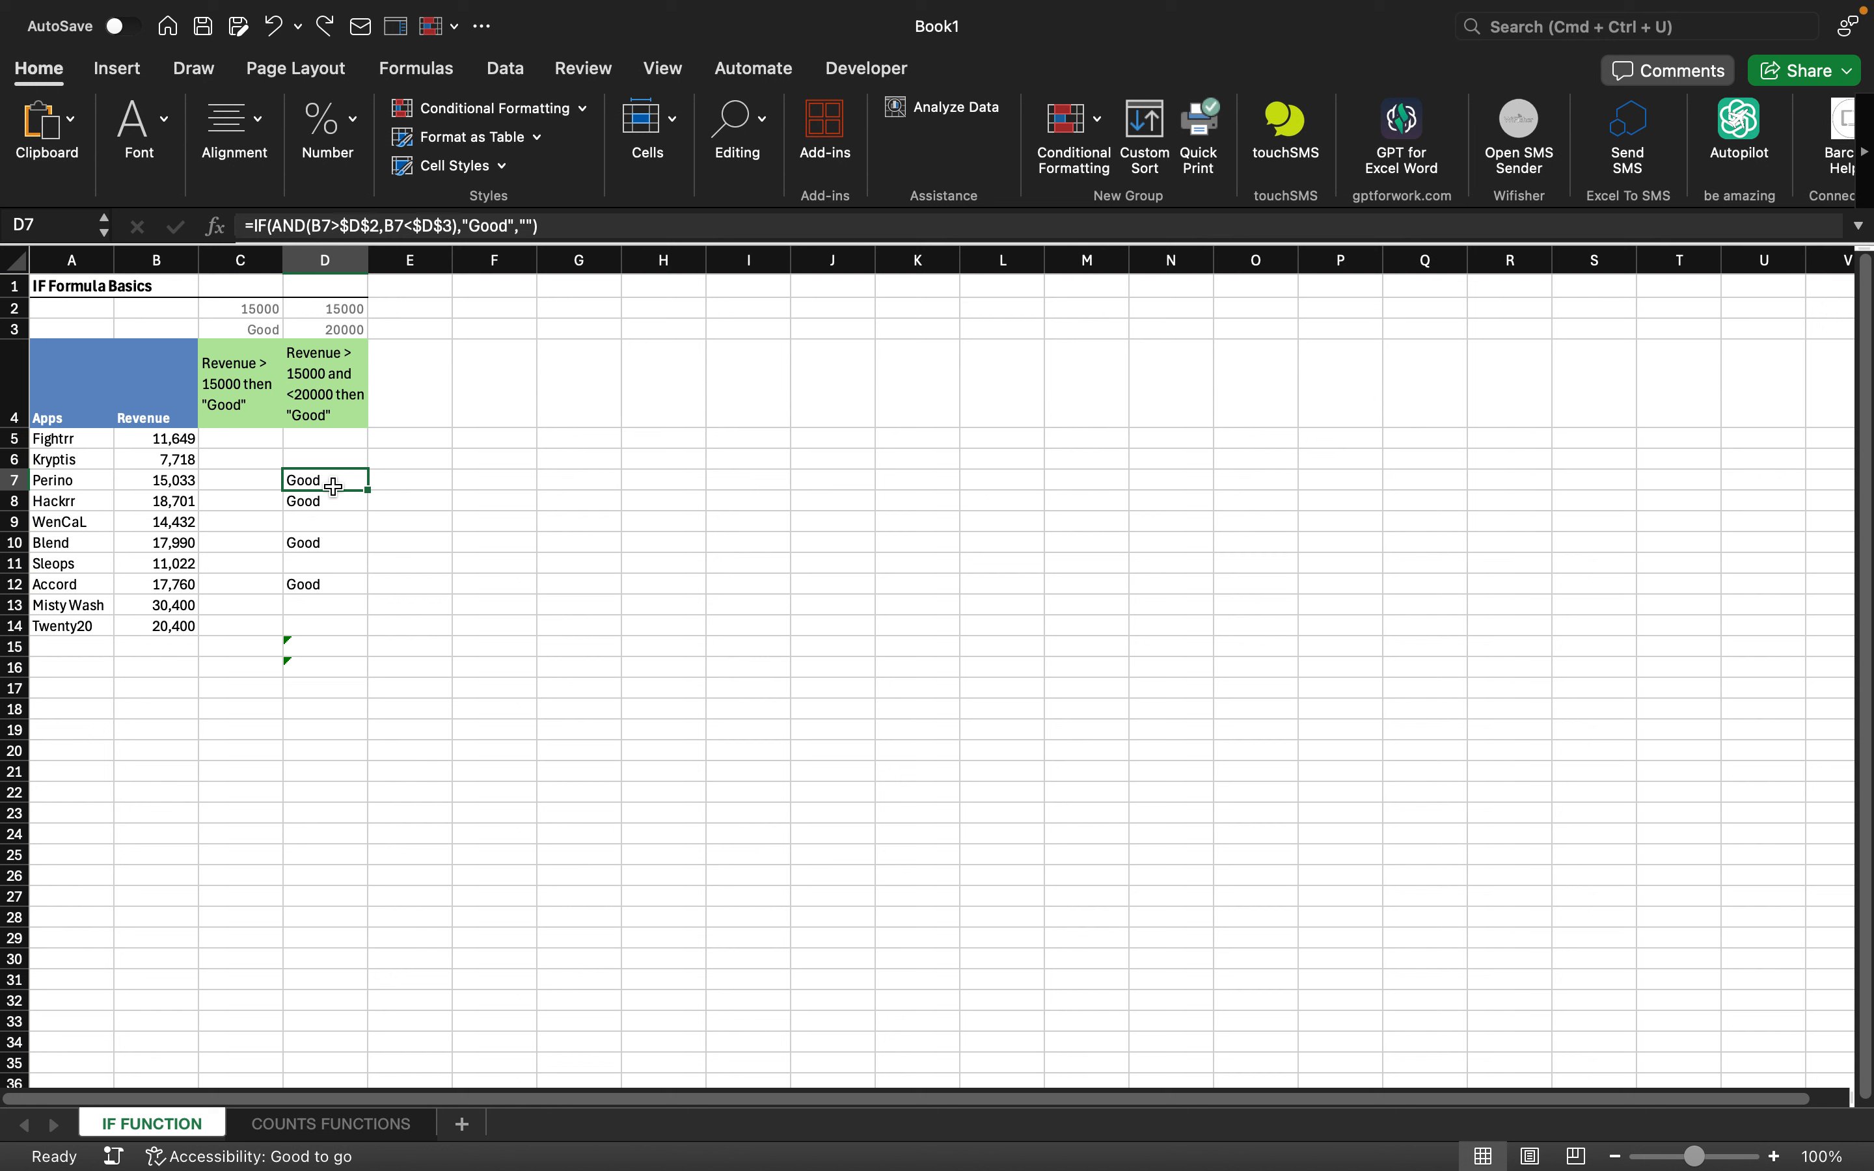
click(338, 442)
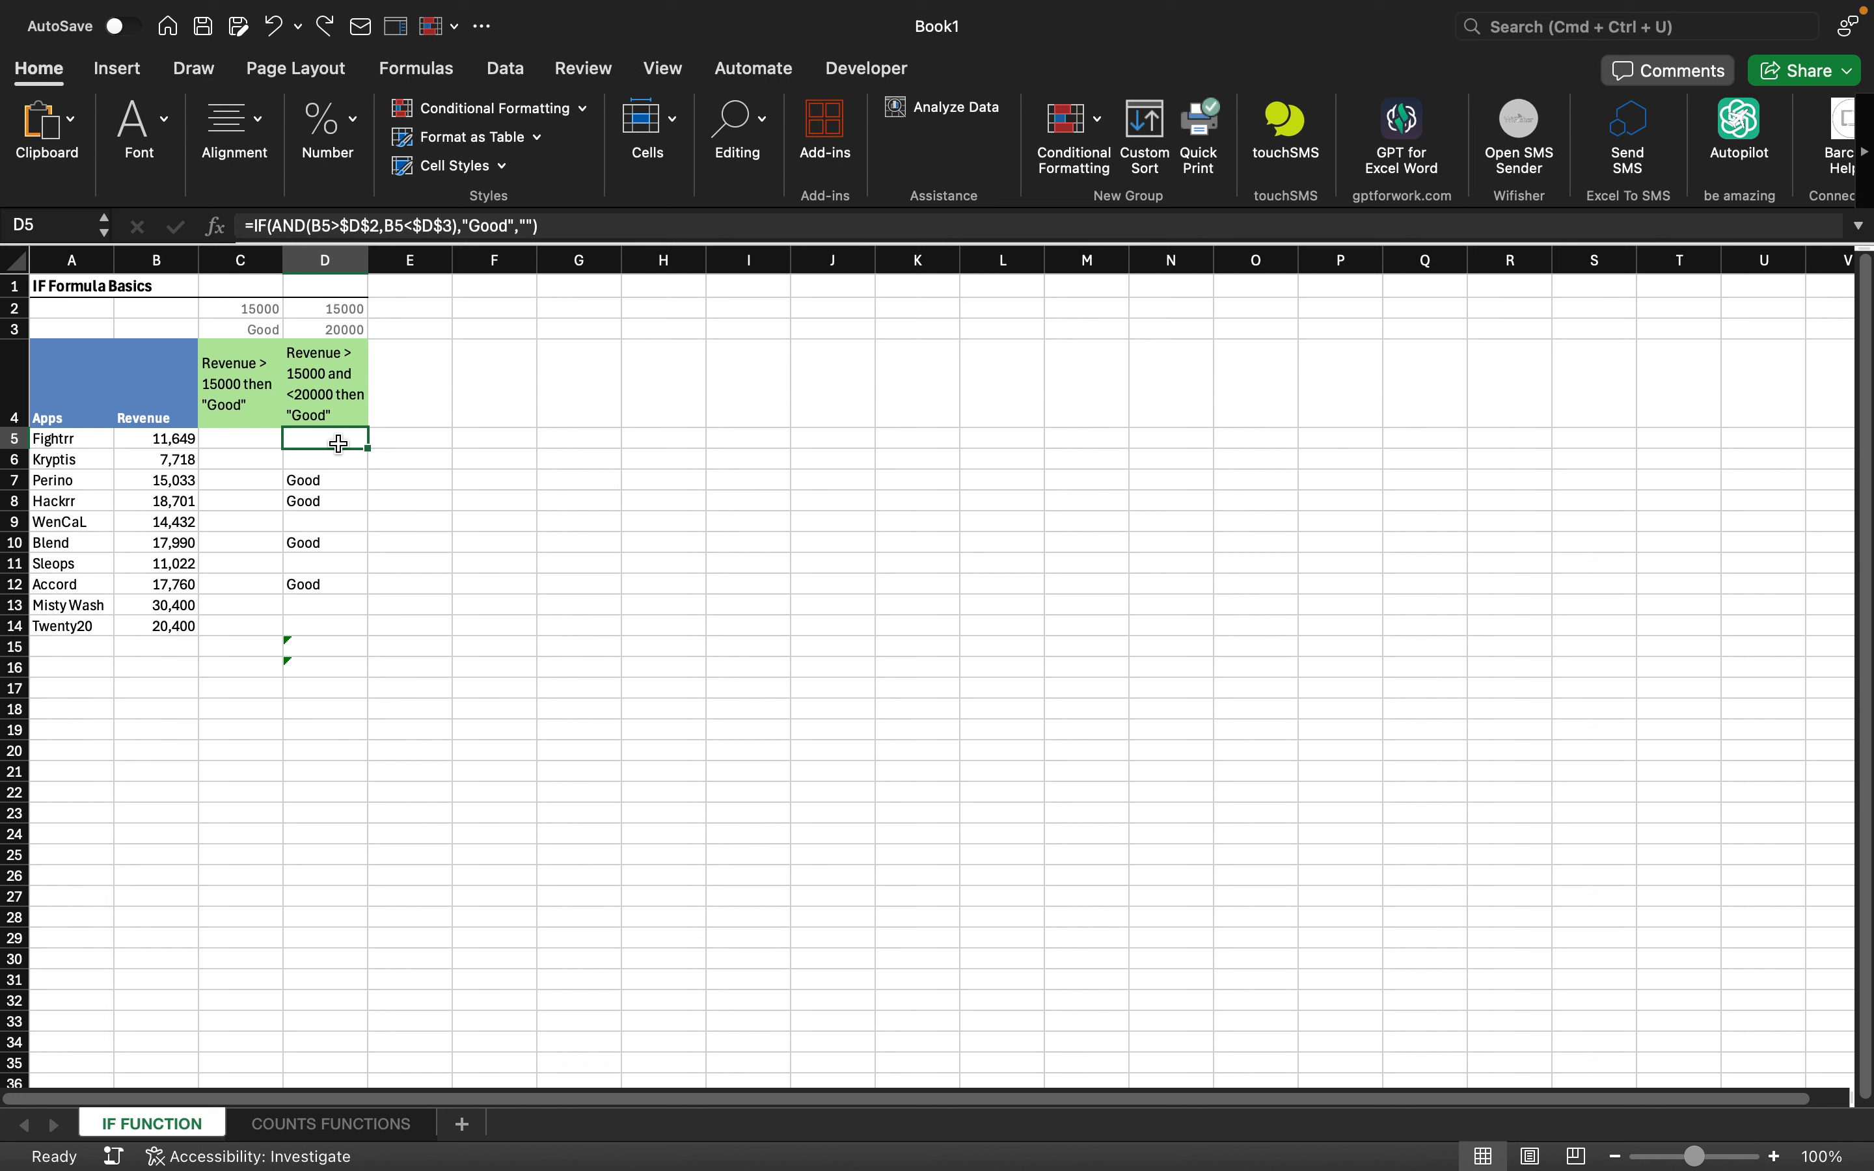
- Start an IF formula in C5 testing B5>C2 with C3 as the true result
click(254, 434)
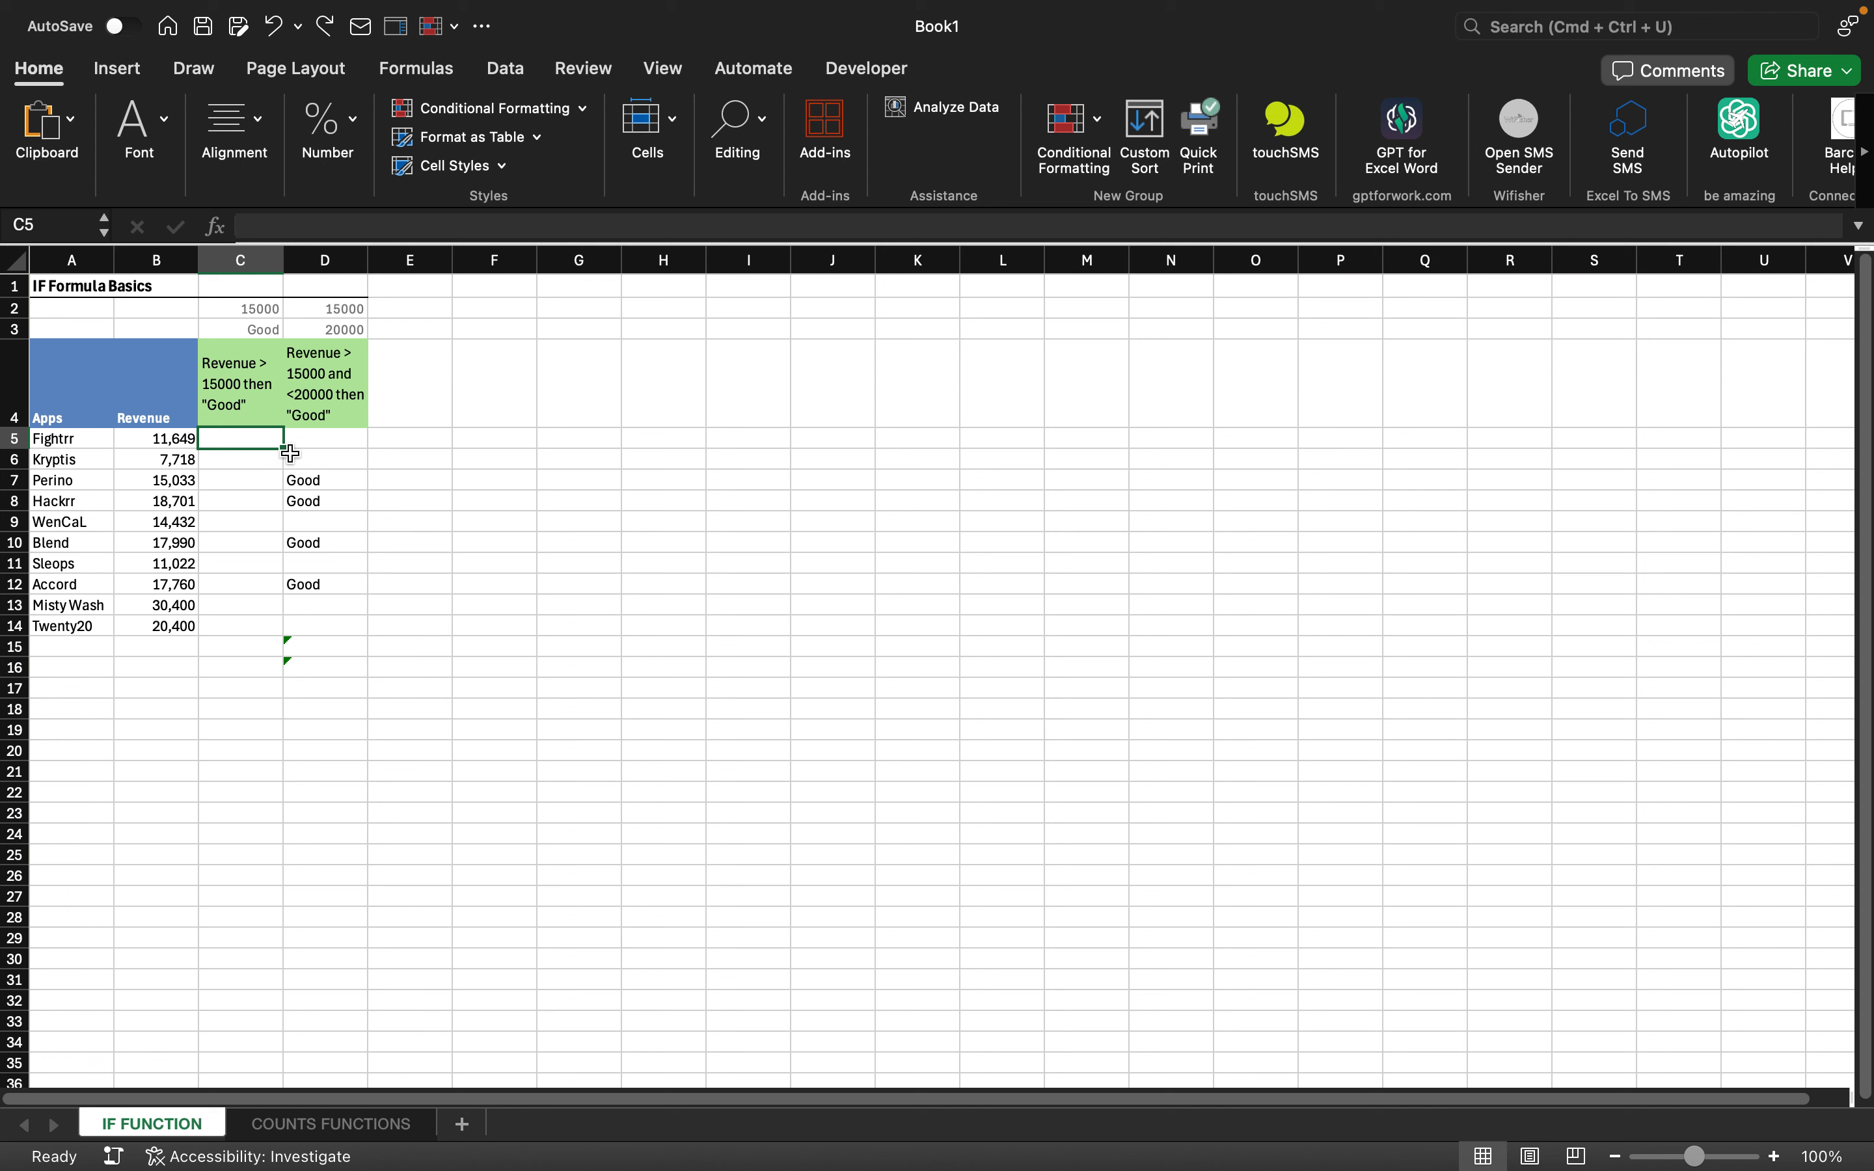
click(325, 443)
click(261, 436)
text(=if)
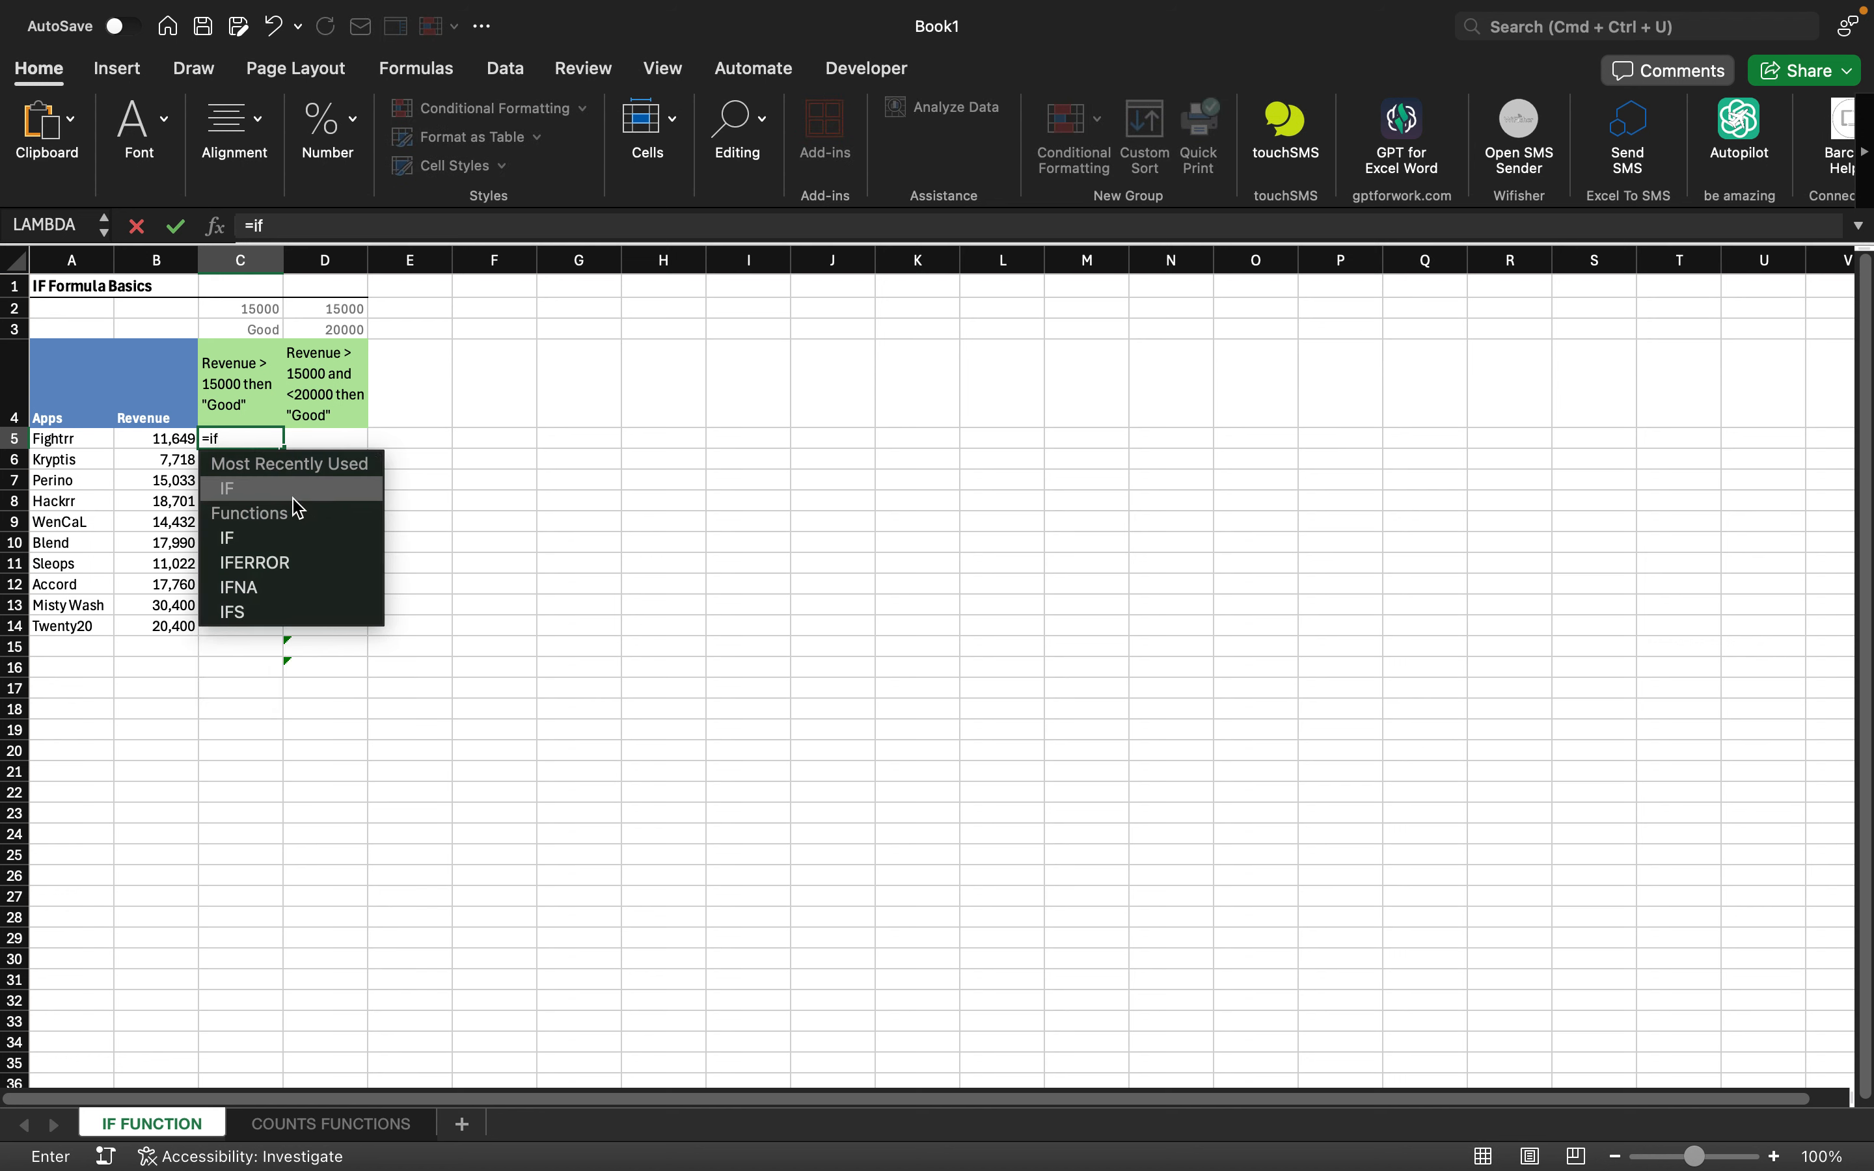
key(Tab)
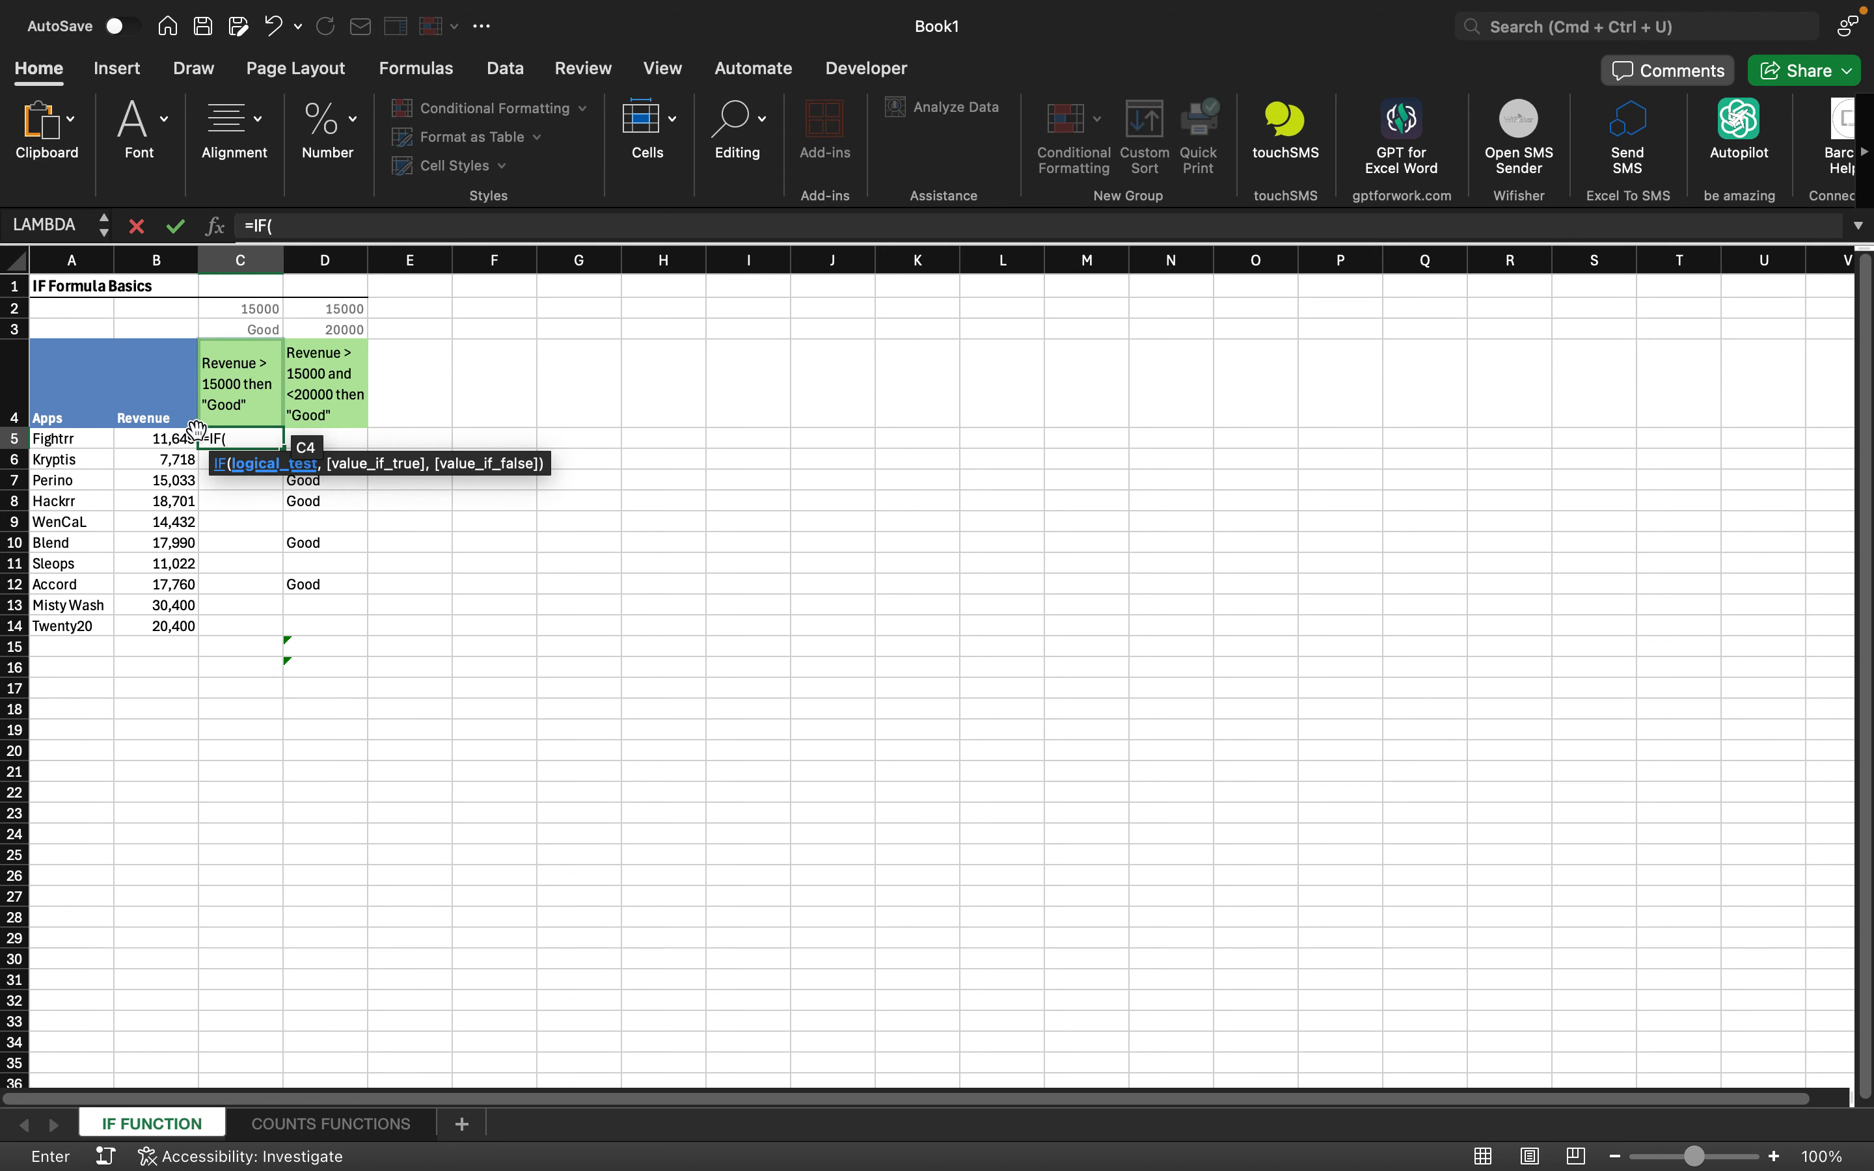
click(164, 442)
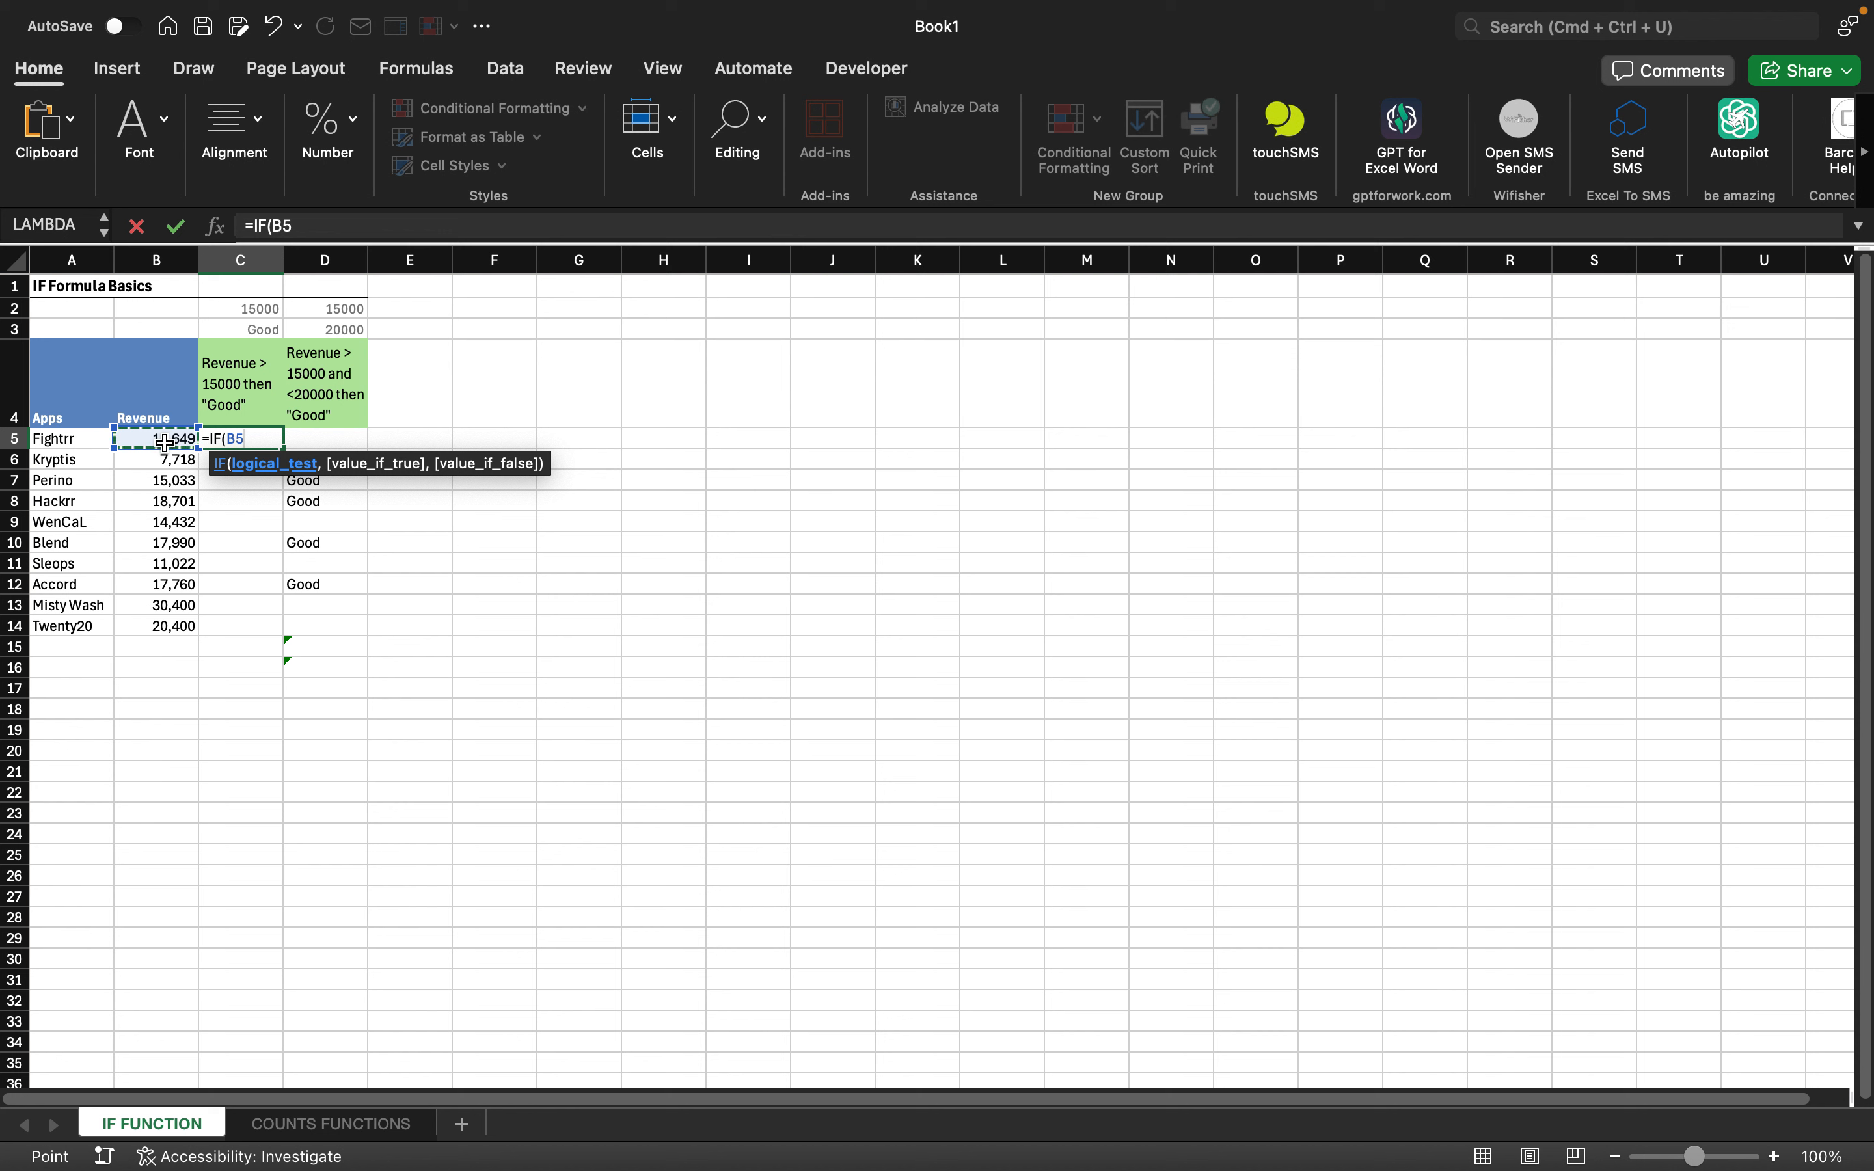
text(>)
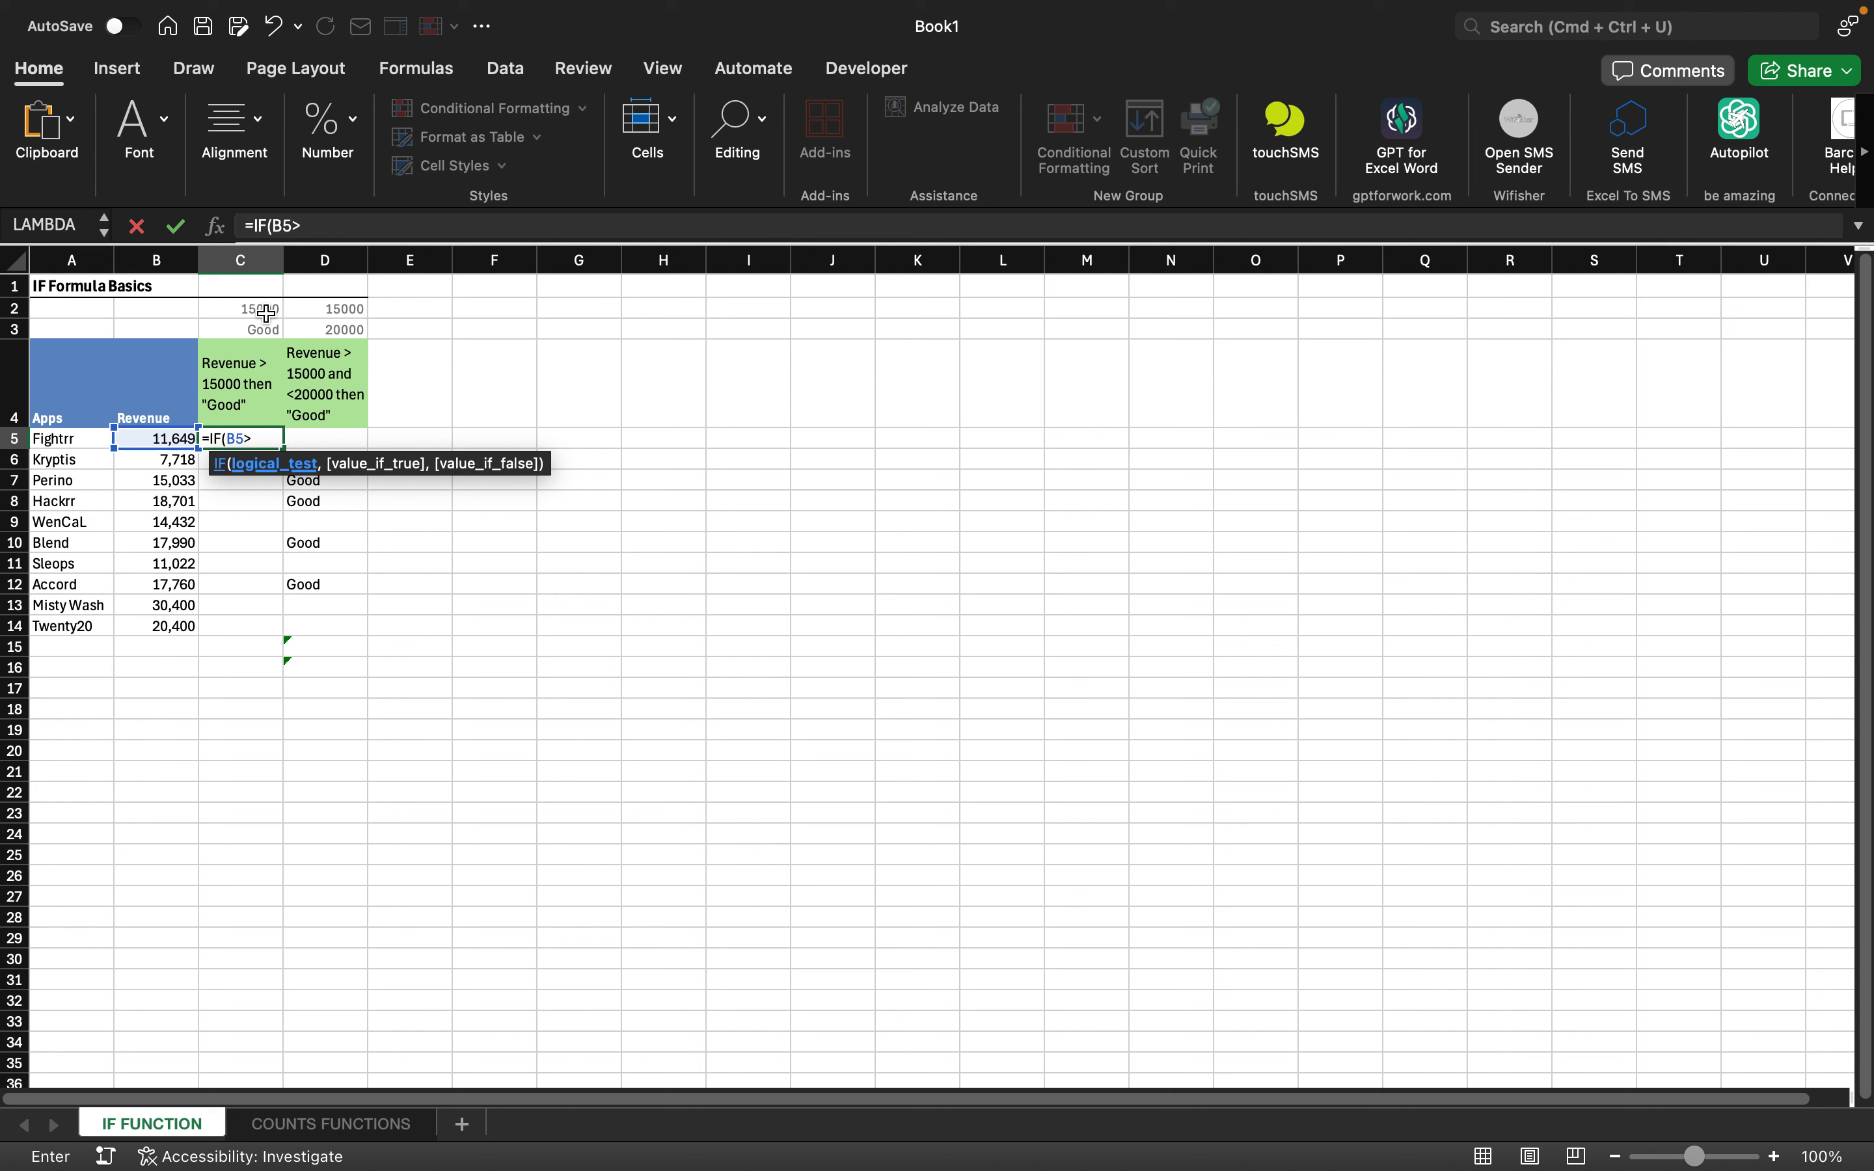
click(267, 311)
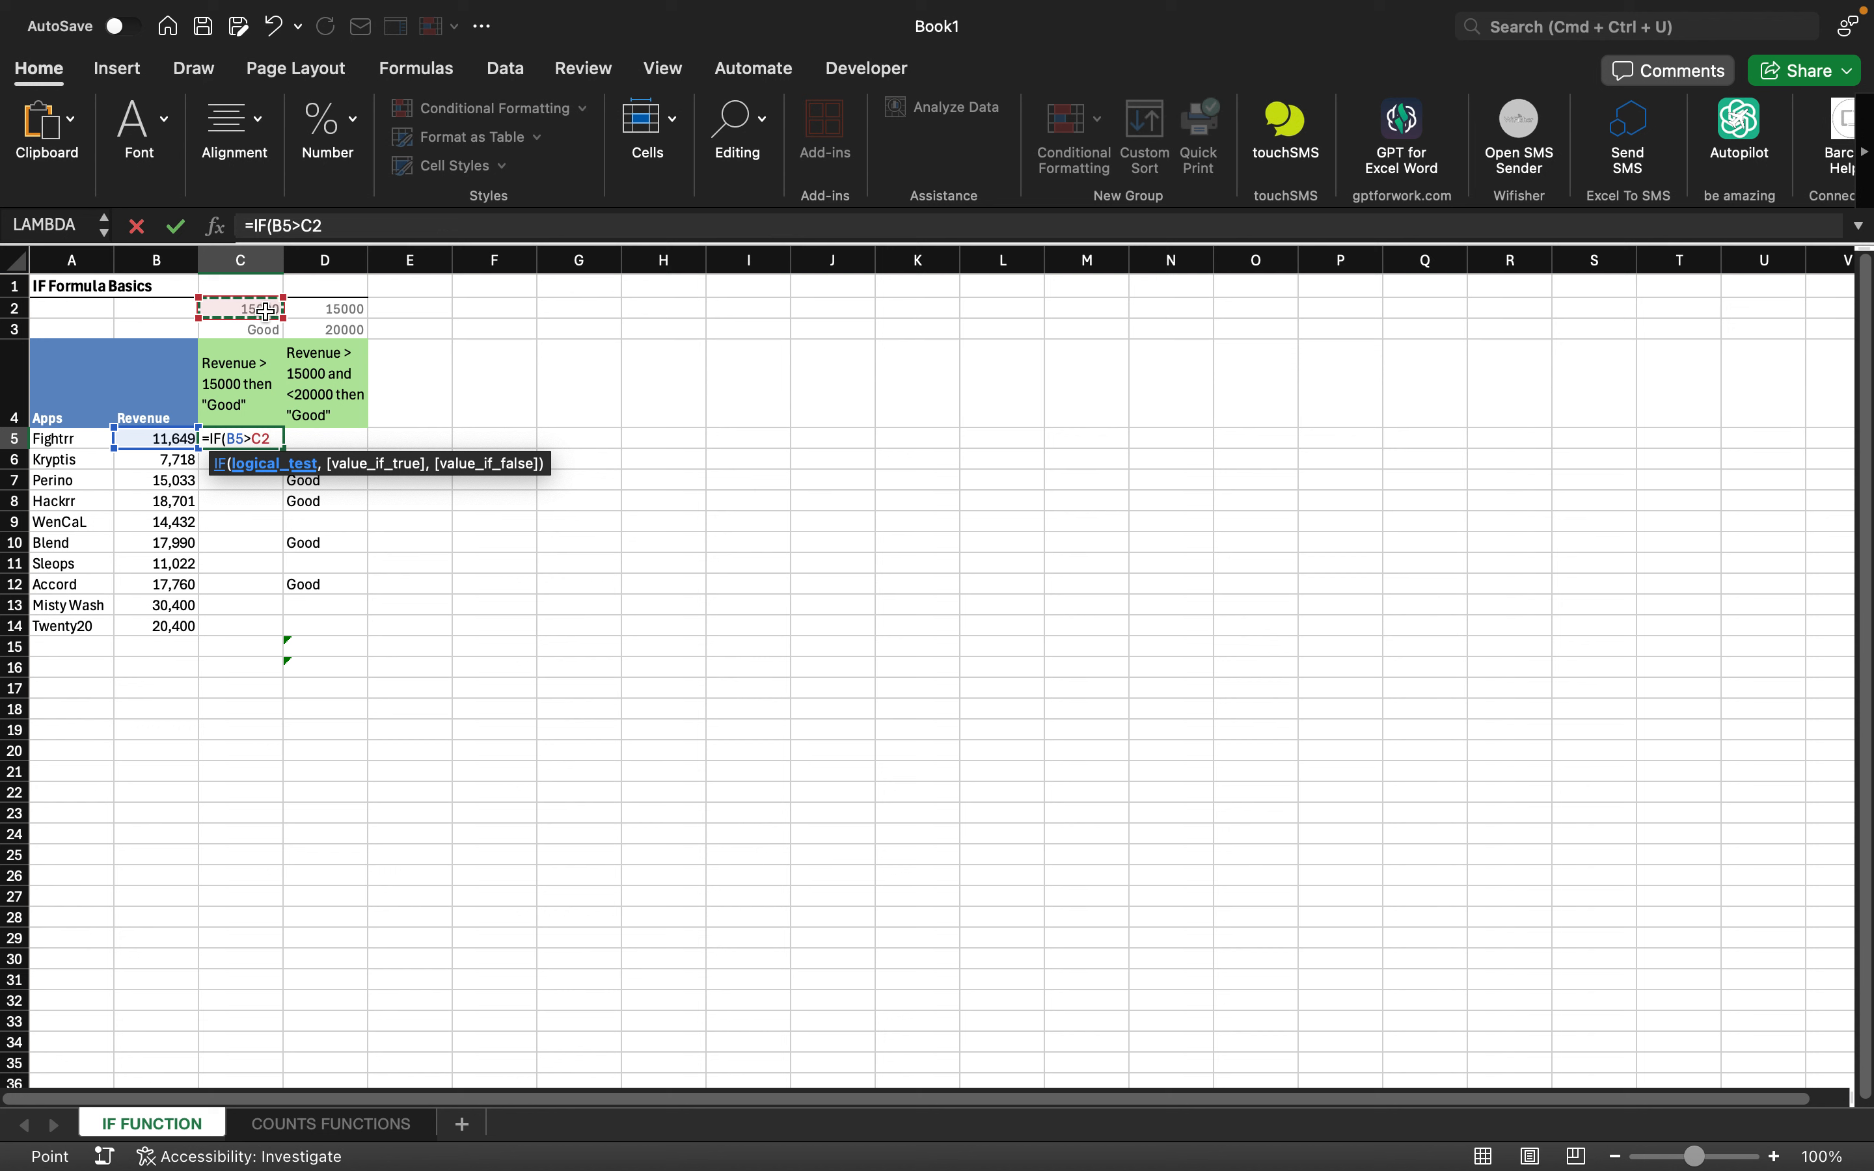
text(,)
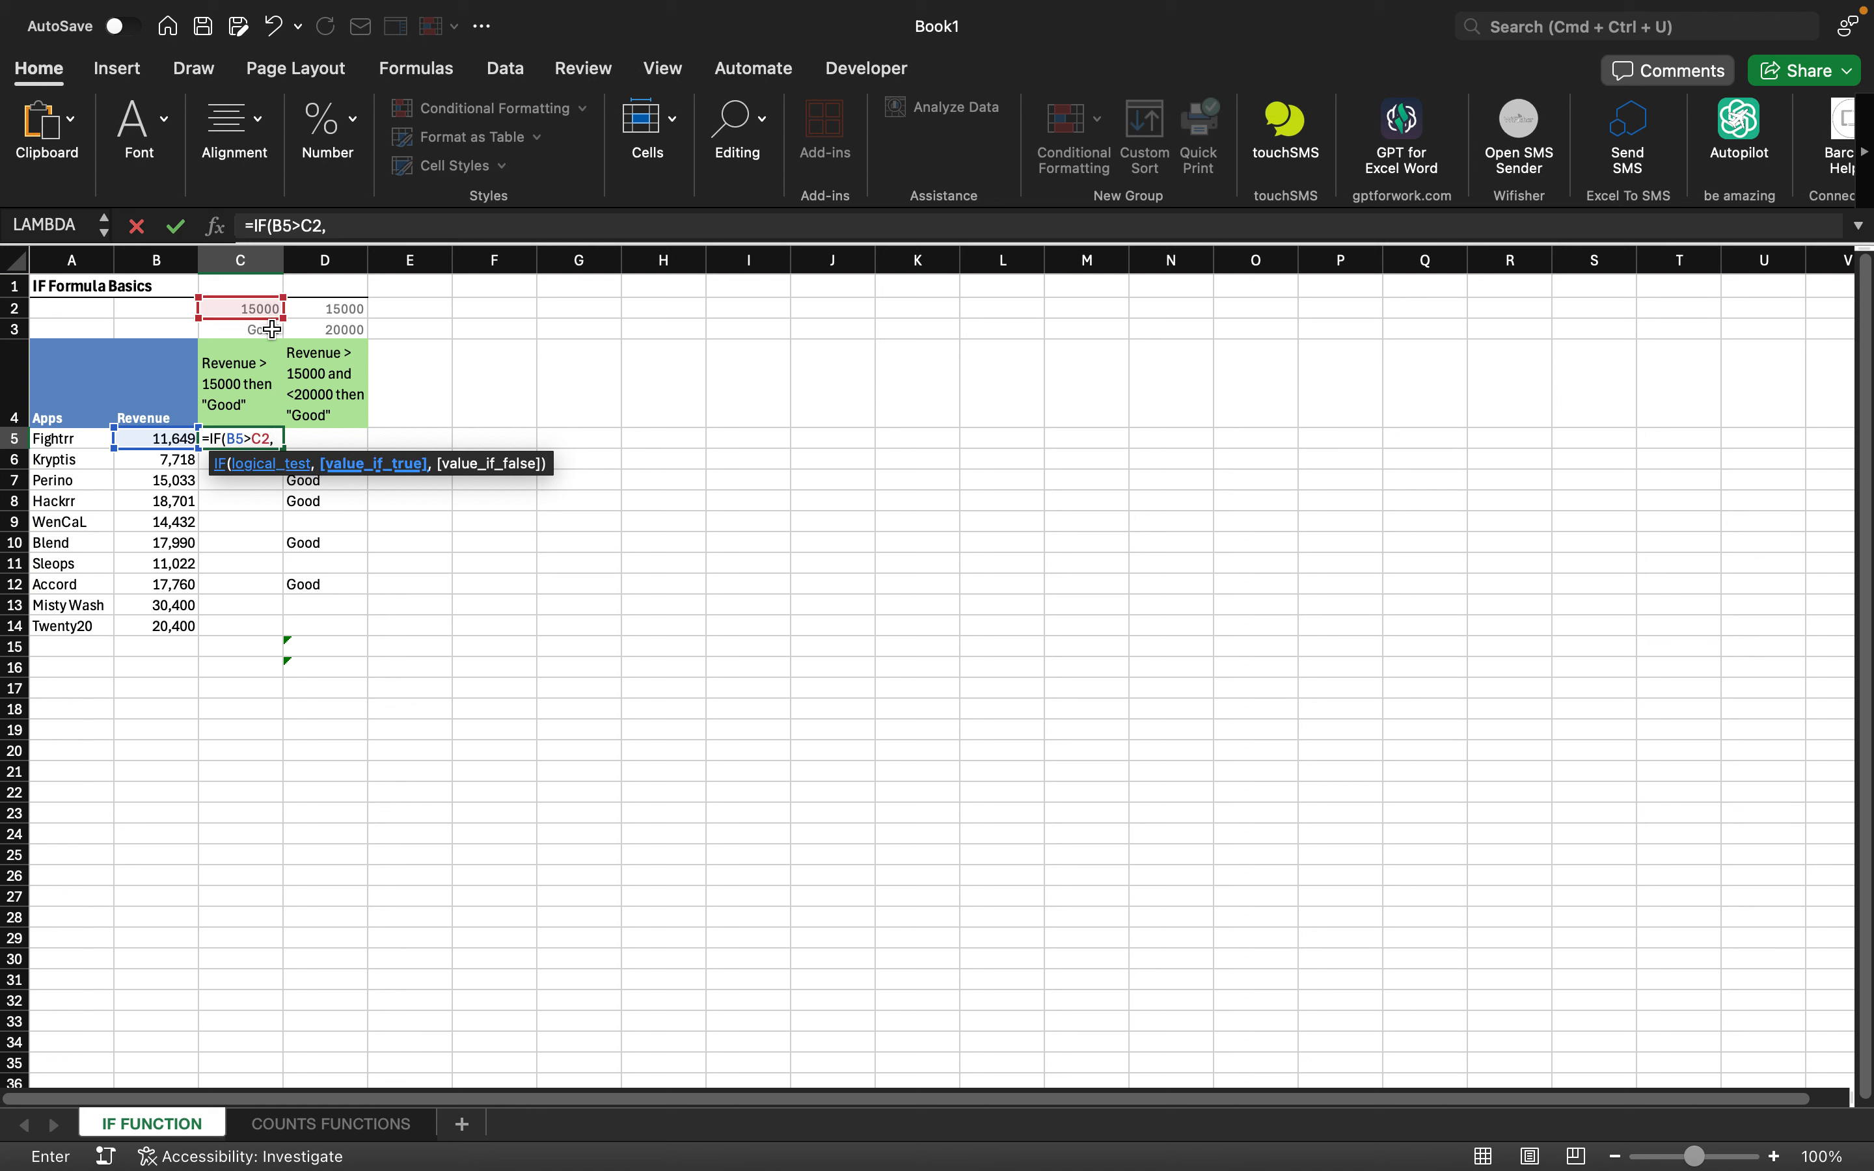
click(272, 328)
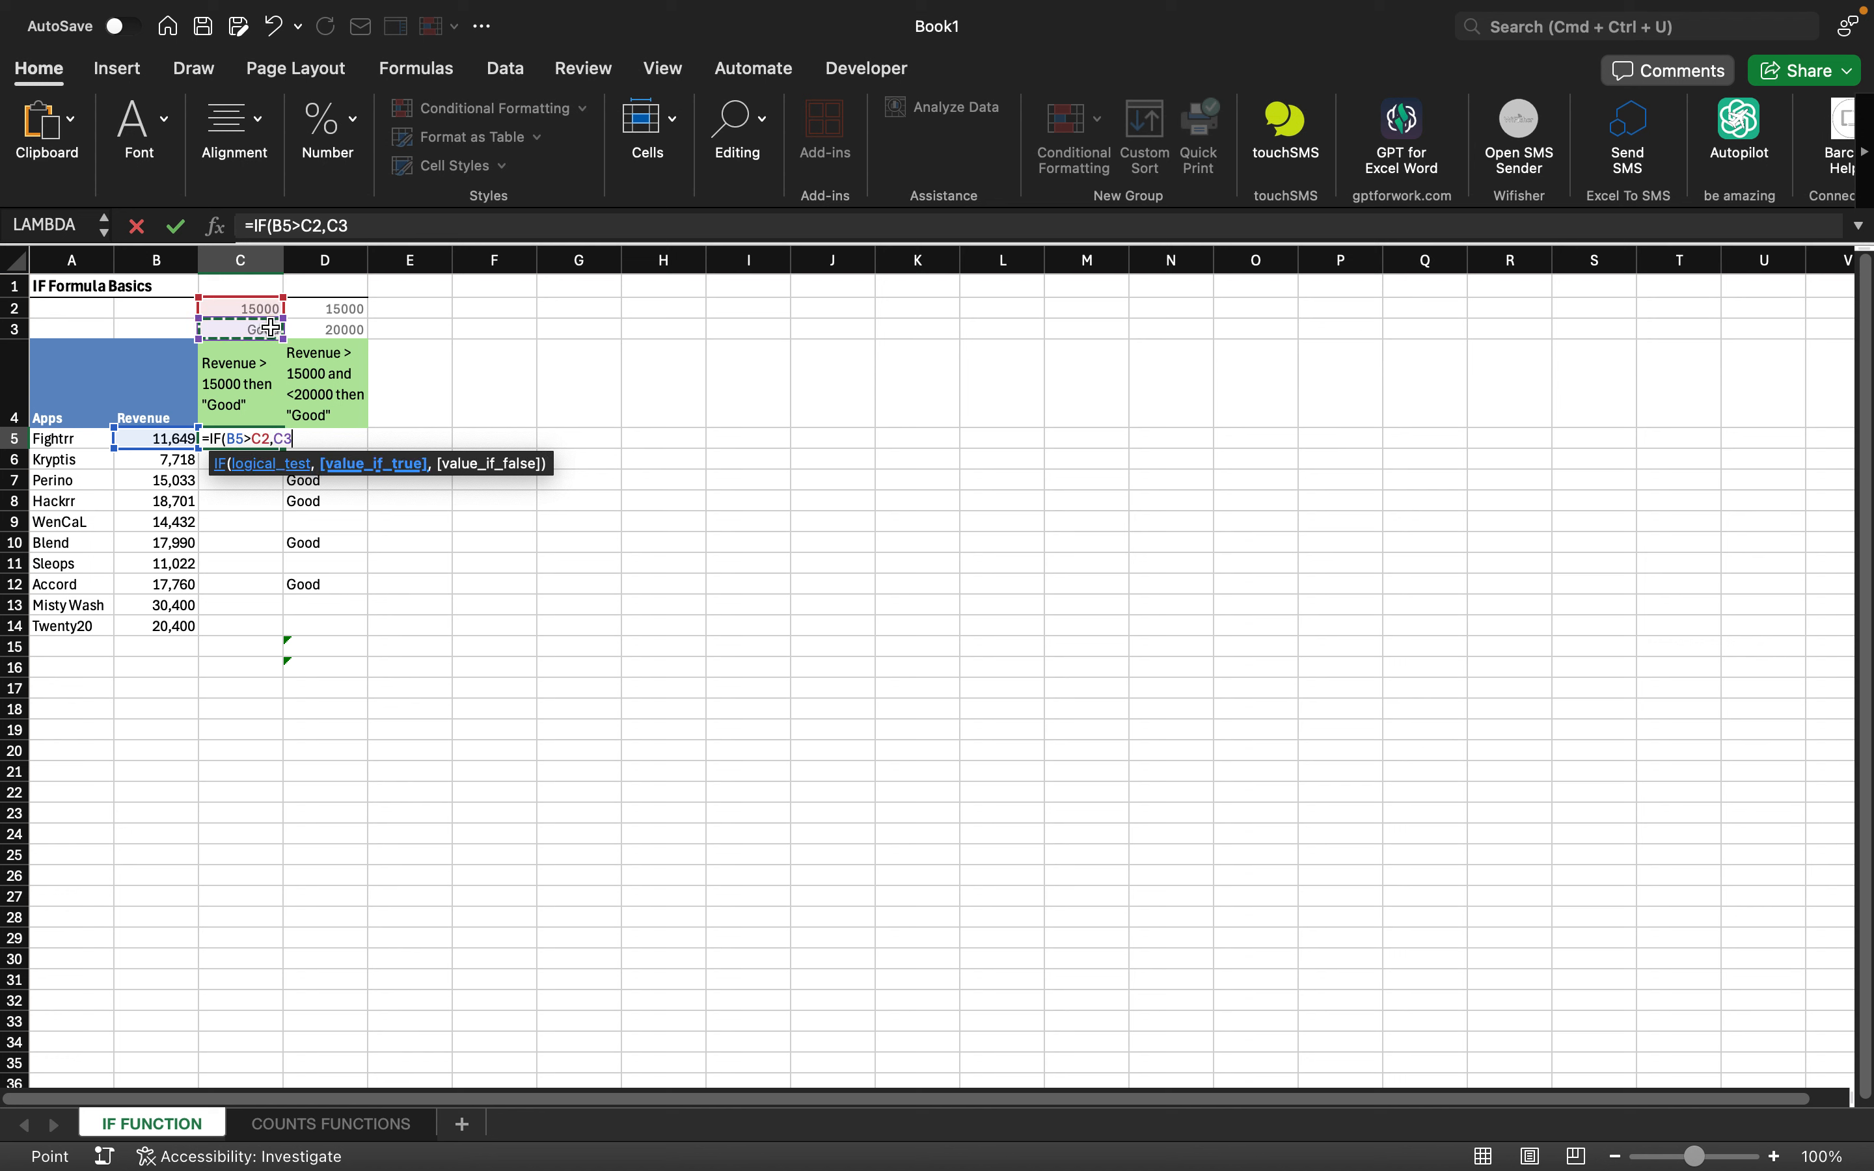
- Quote the true result as "C3" and add an empty "" false result
click(329, 227)
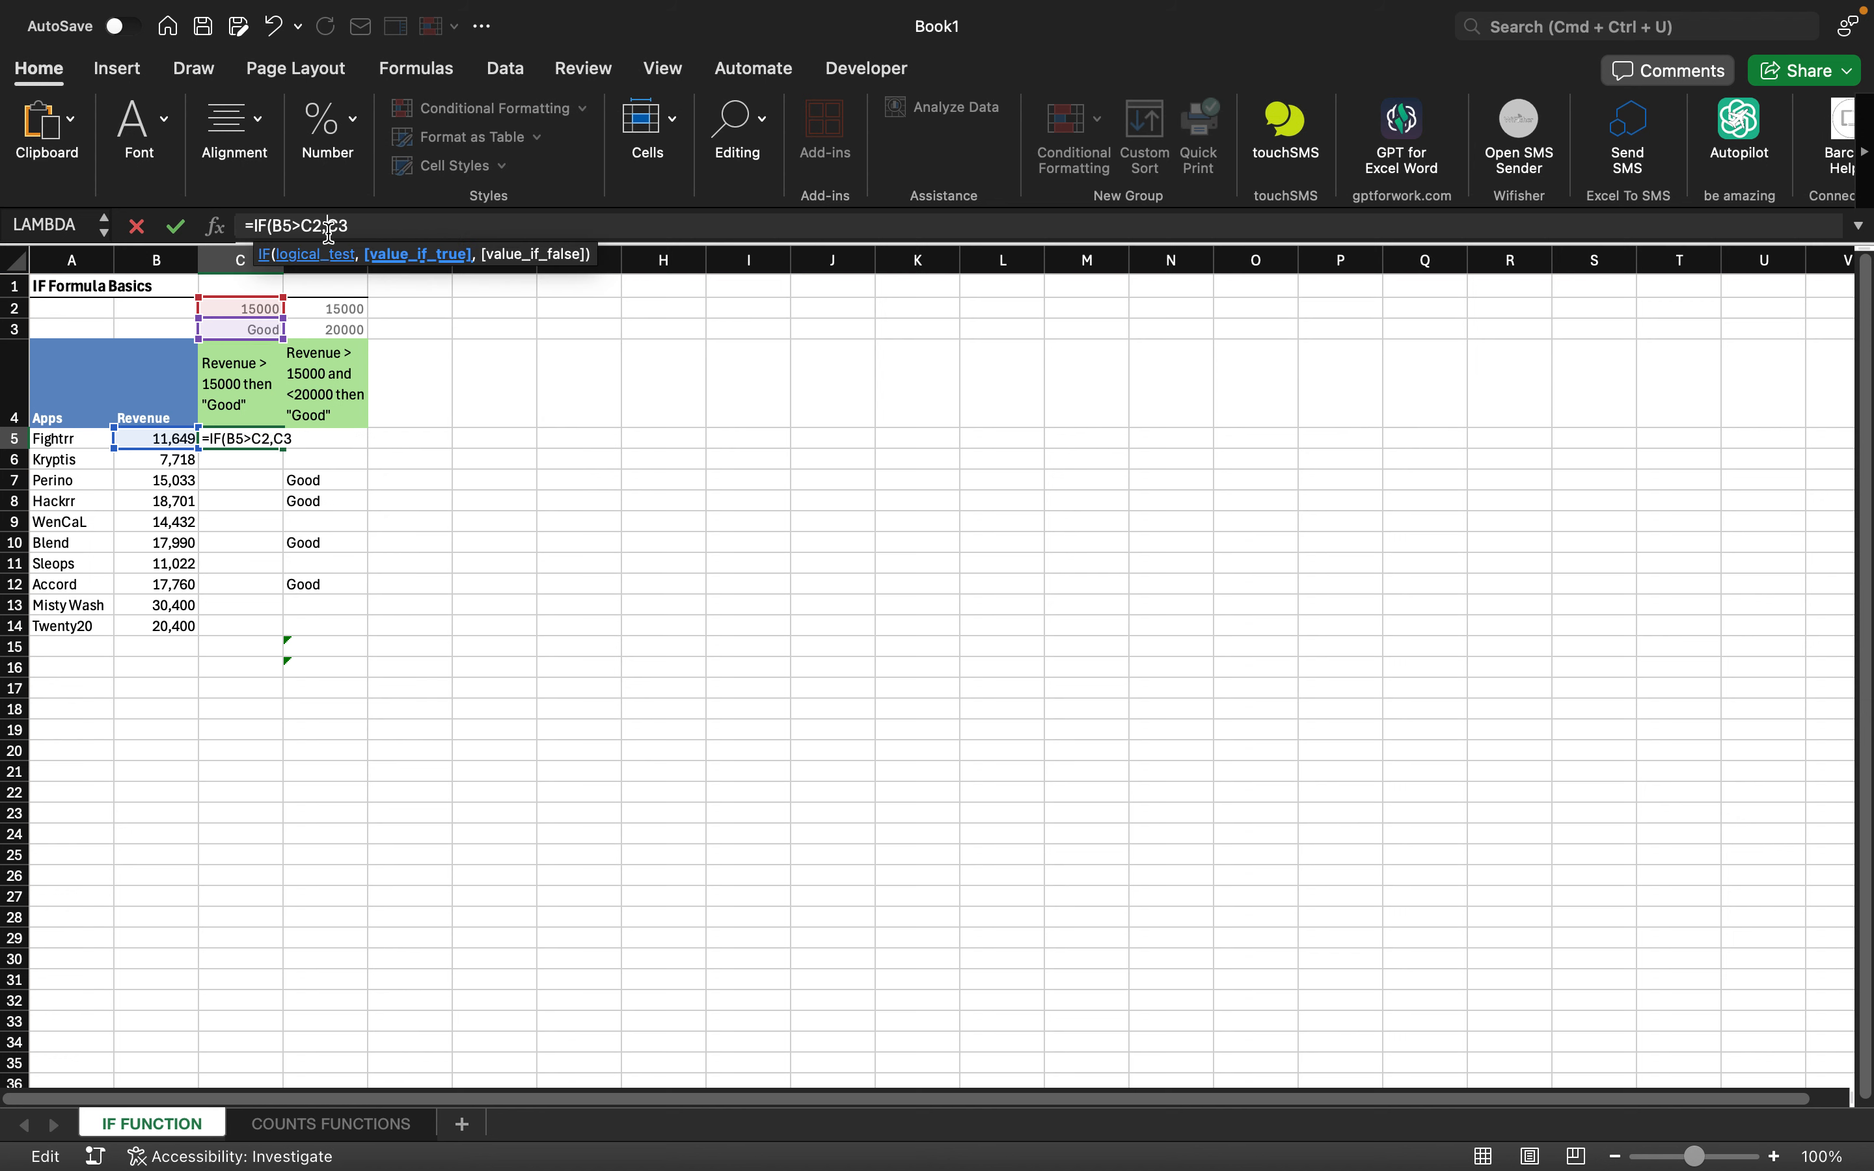
text(")
click(374, 227)
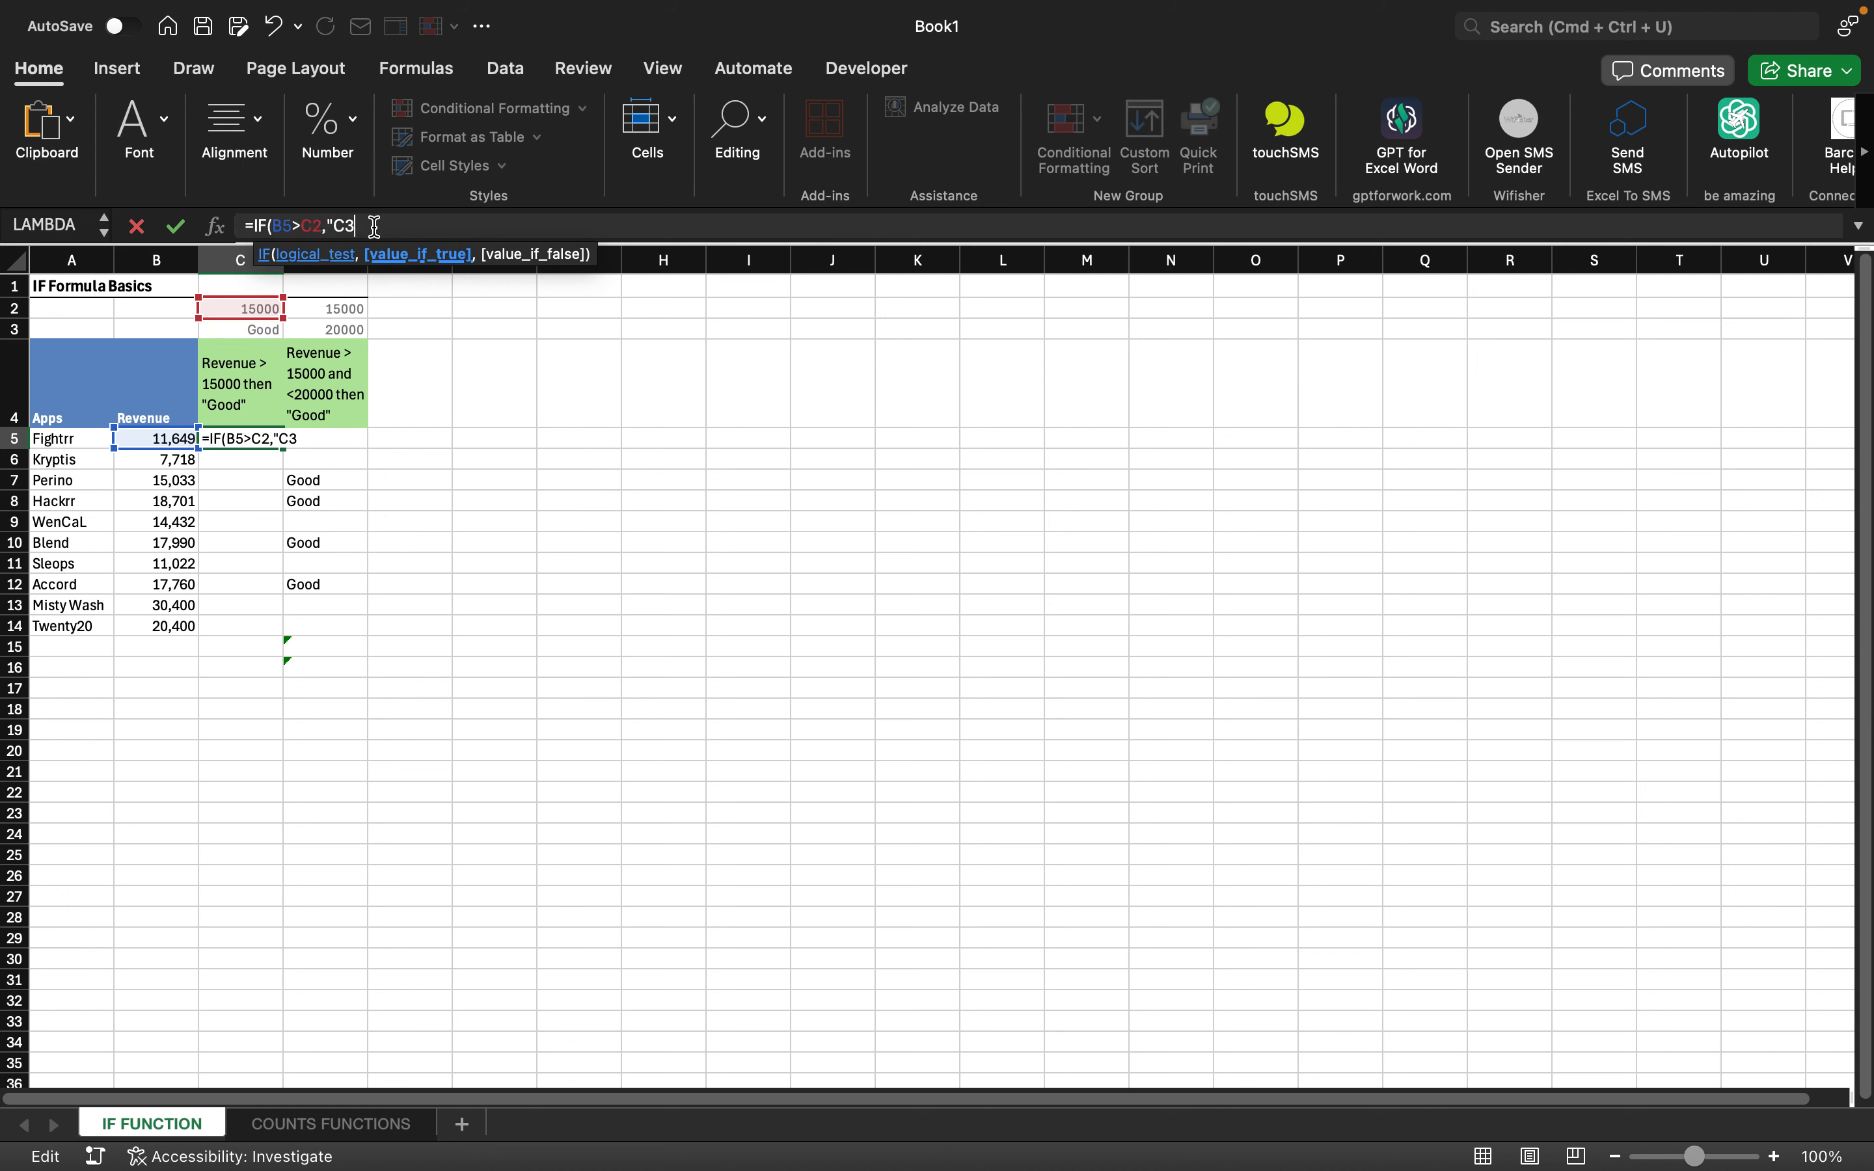
text(",")
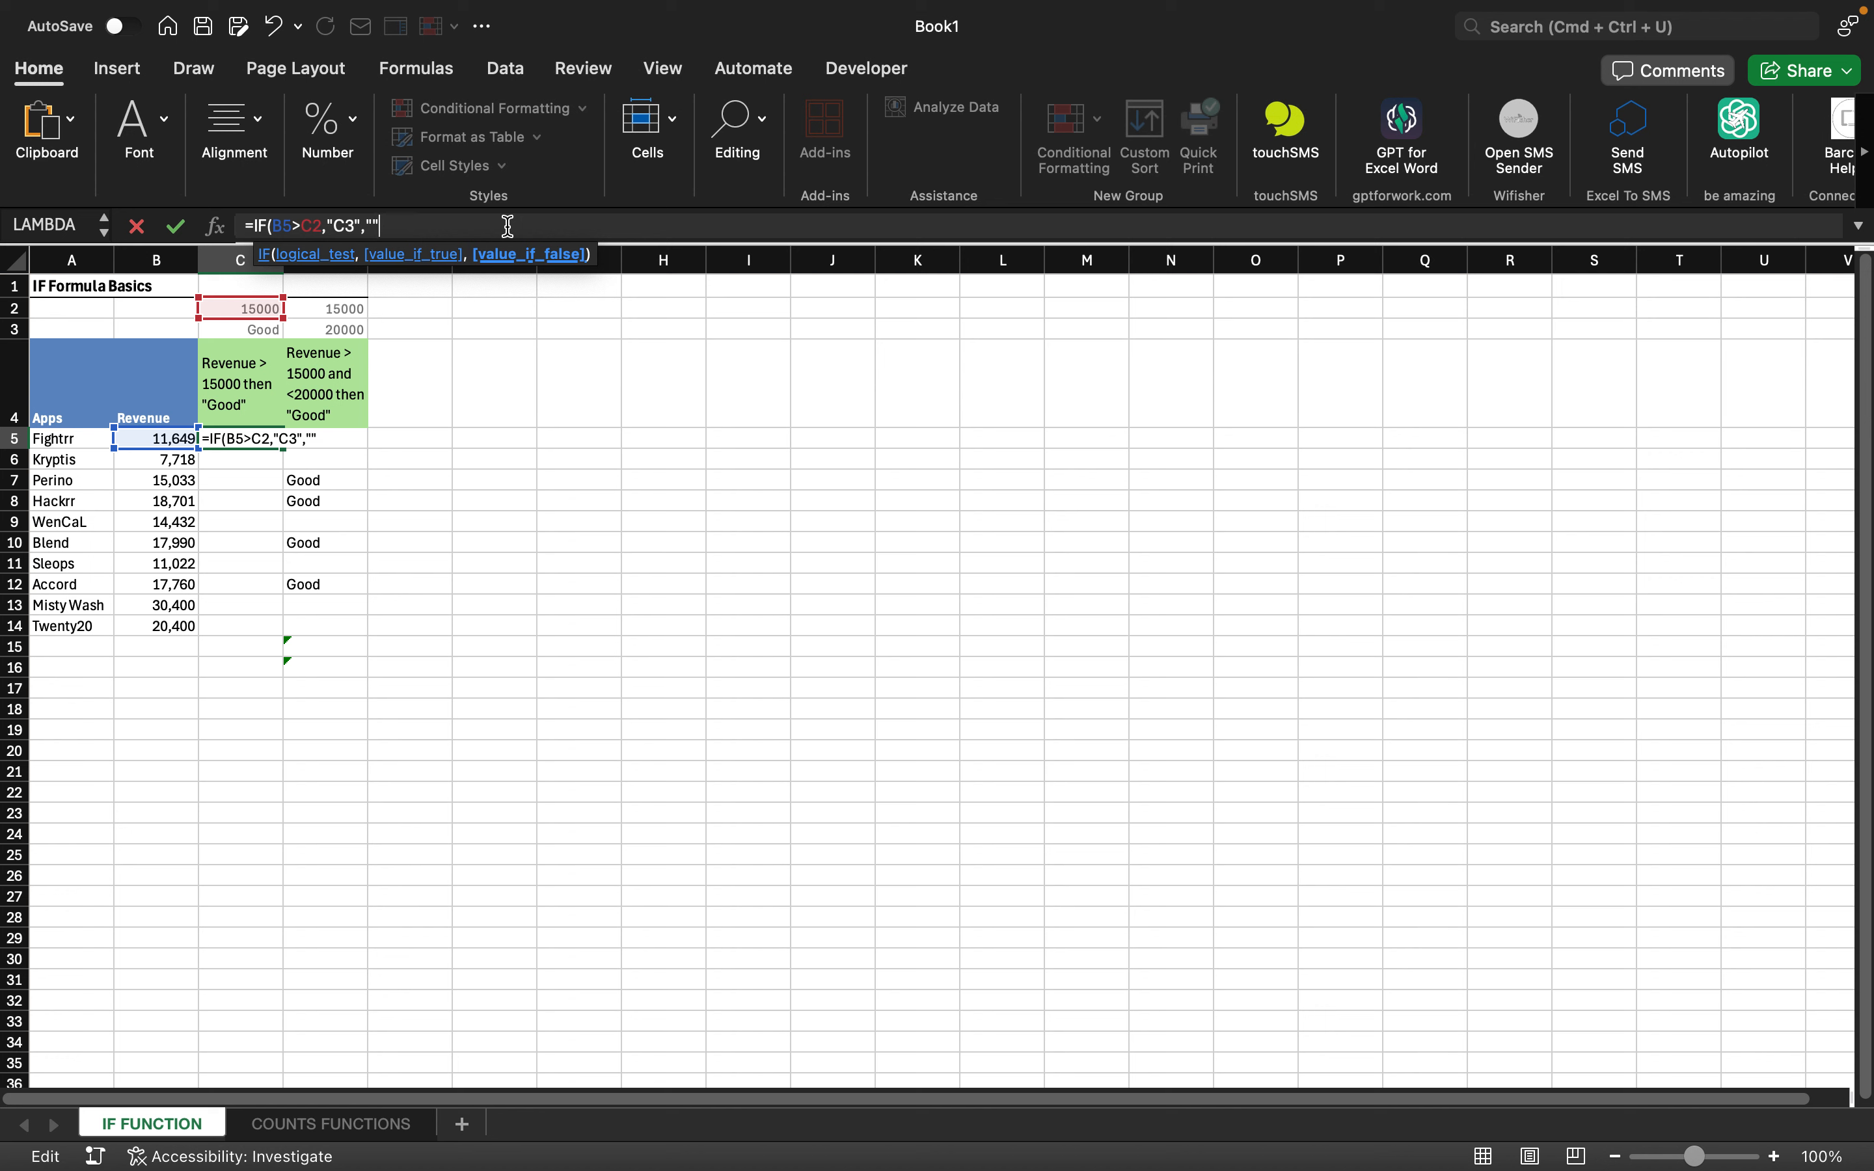
- Commit =IF(B5>C2,"C3","") in C5 and fill it down to C14
text("))
key(Return)
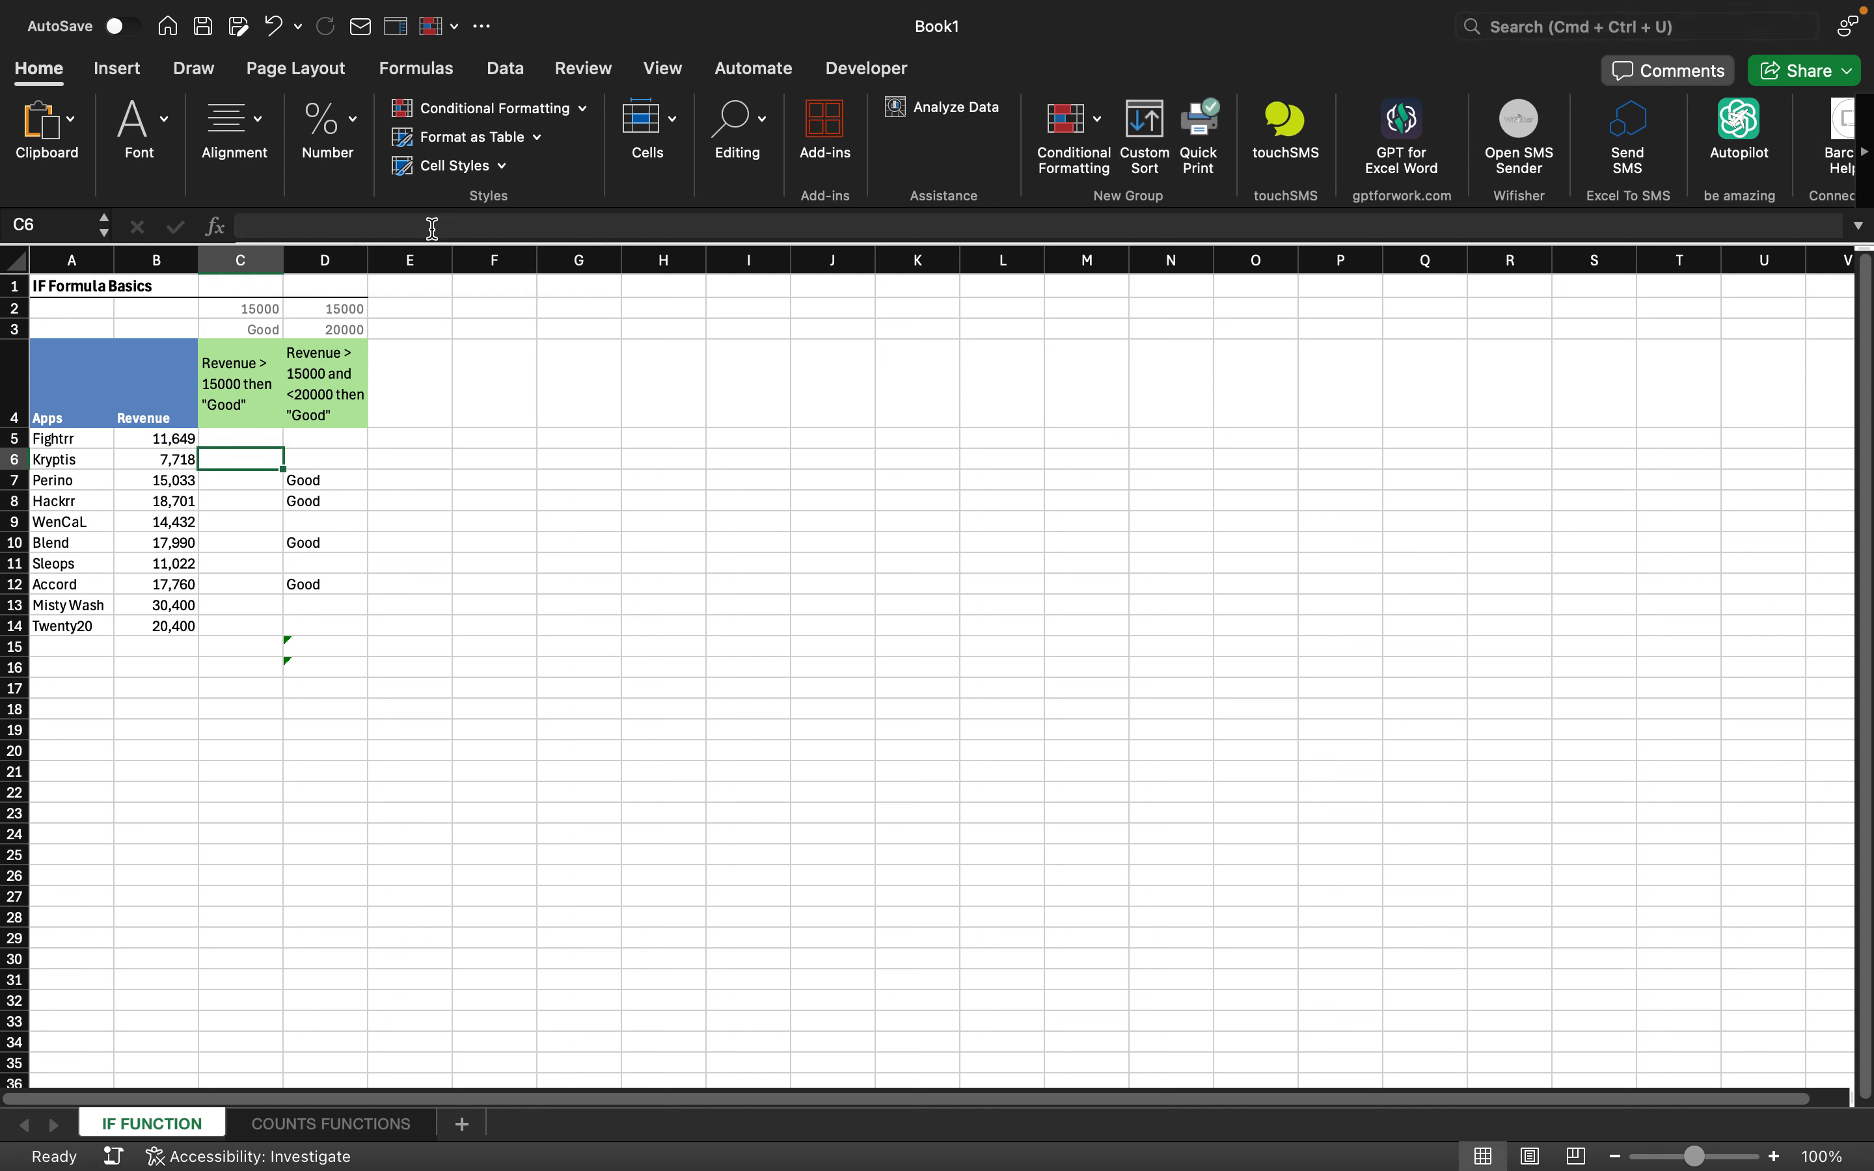
key(Up)
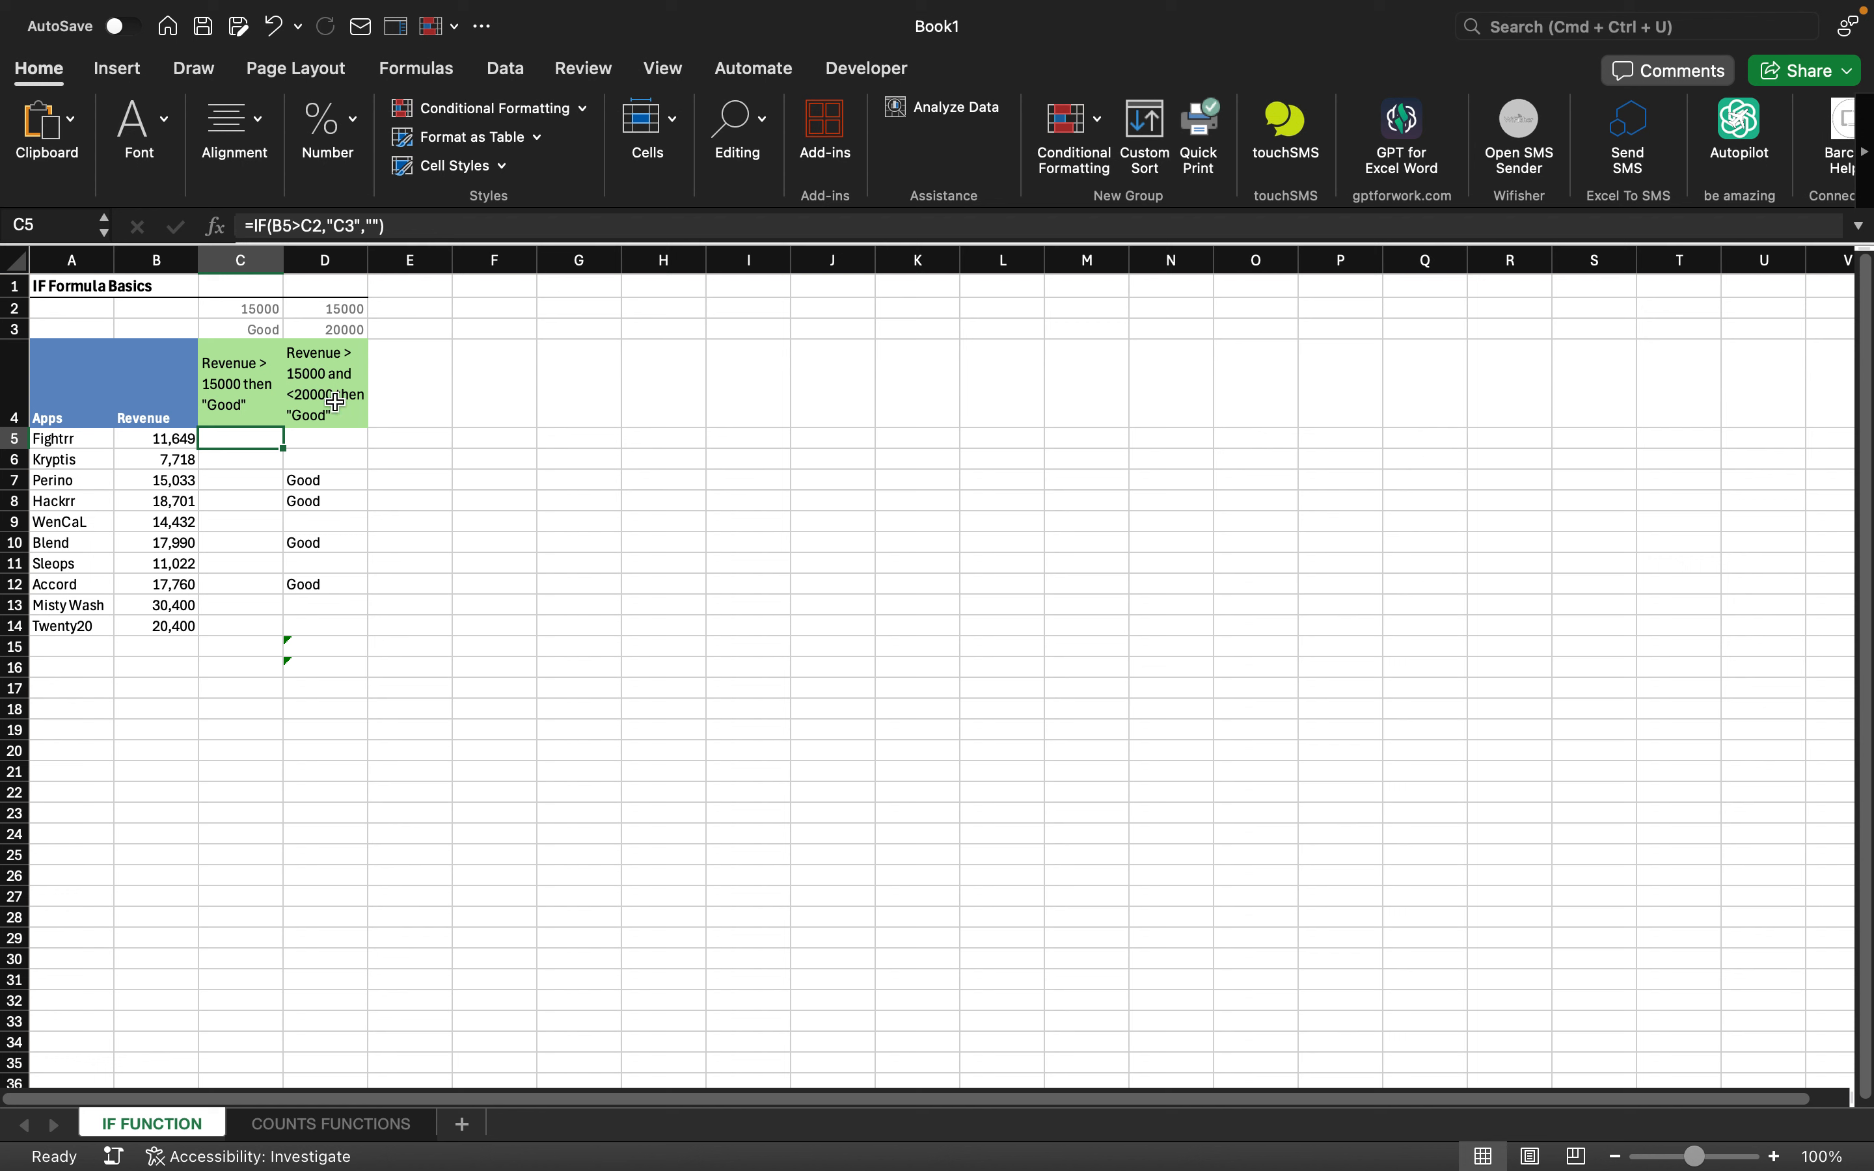
drag(284, 448, 283, 631)
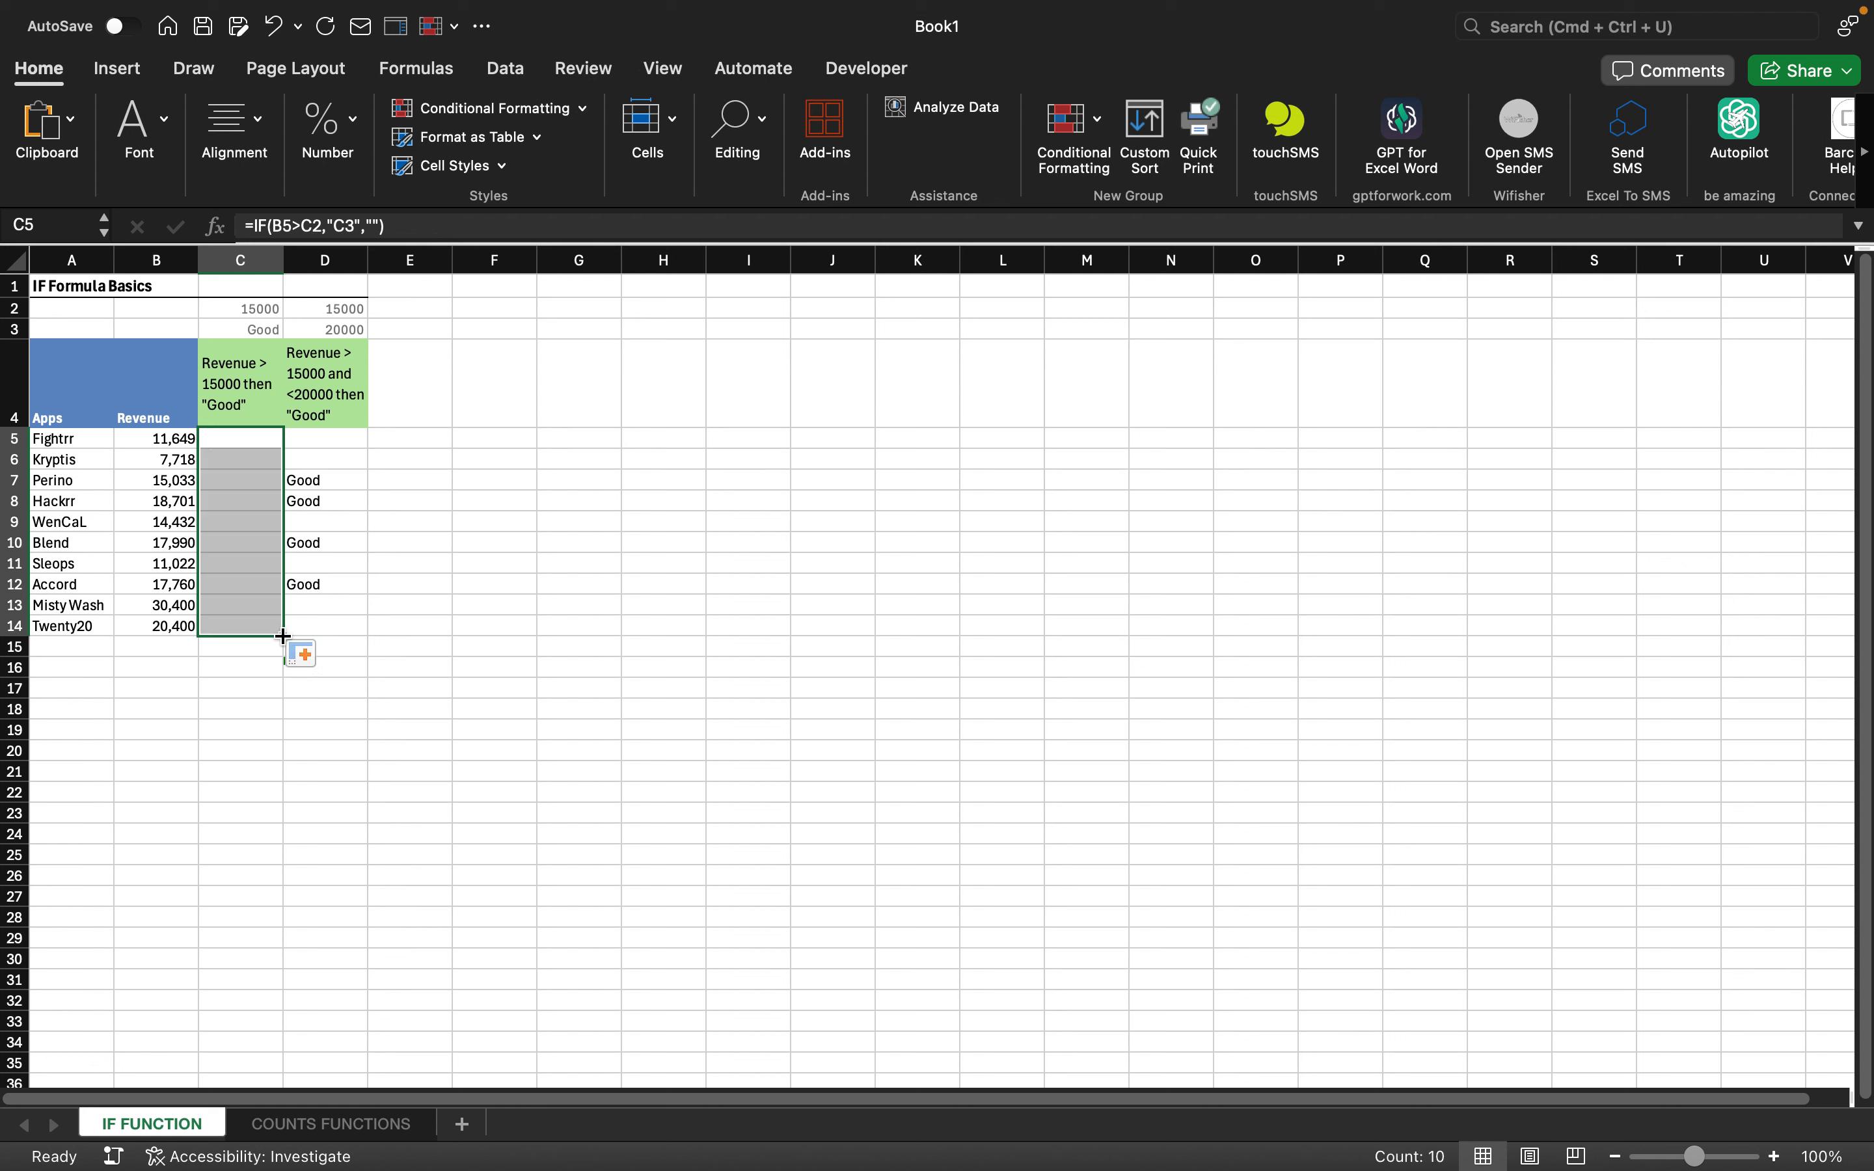
- Remove the copied IF formula from C8, leaving the cell empty
click(238, 501)
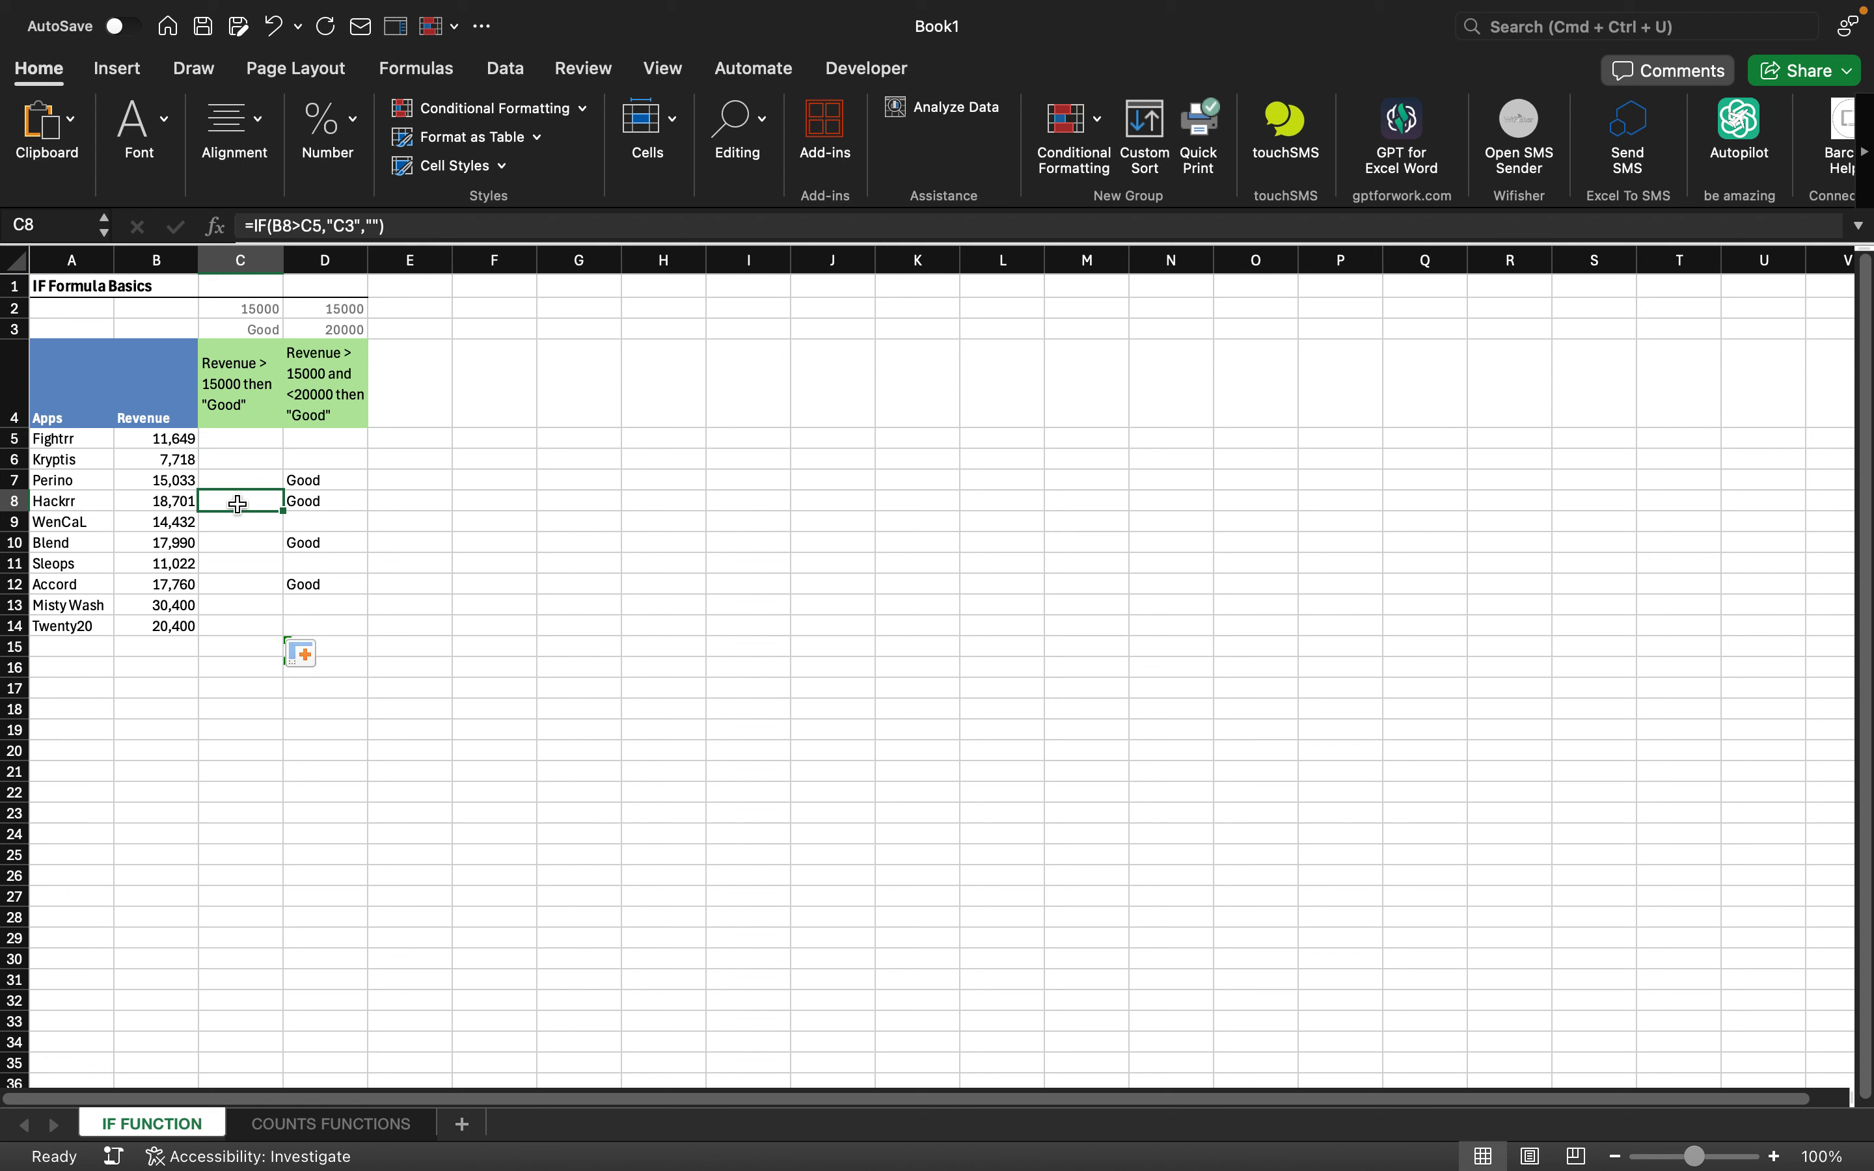
click(356, 228)
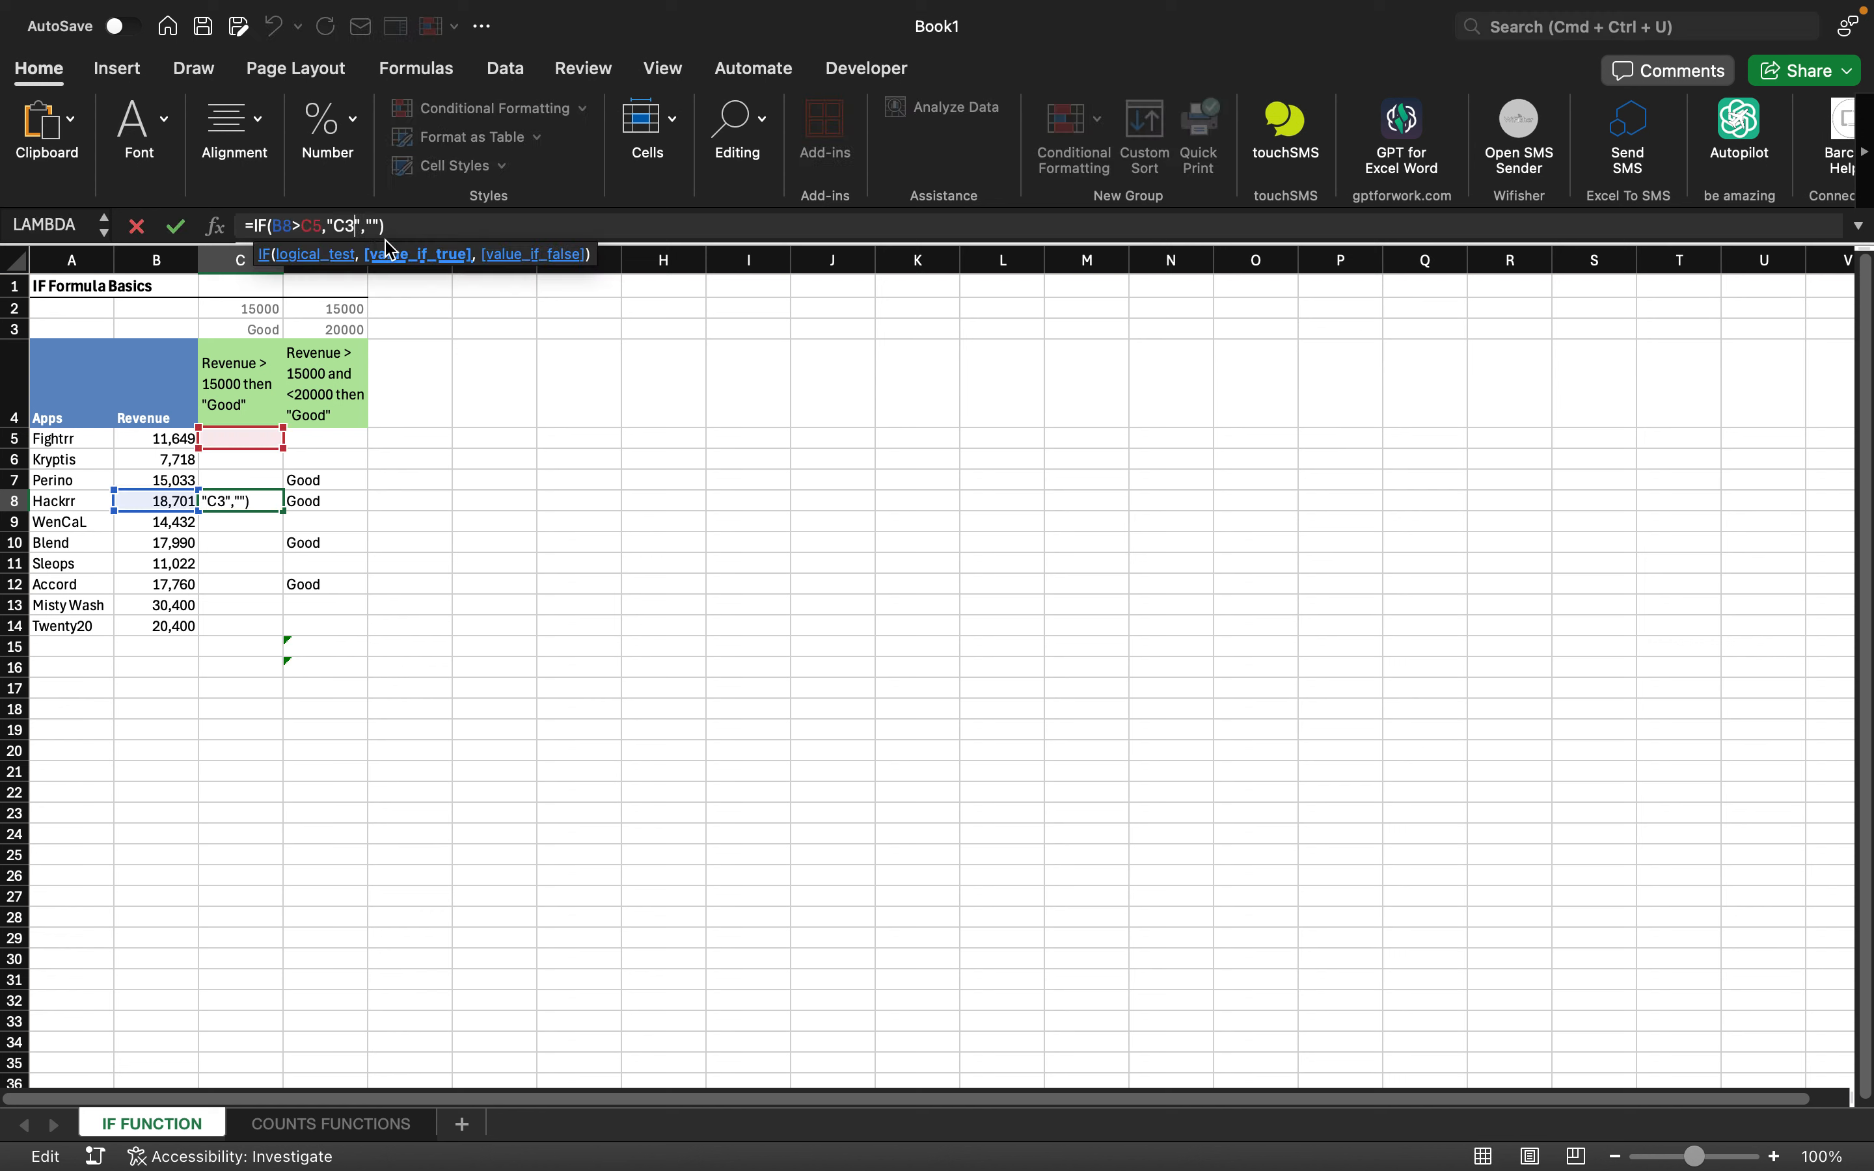
key(BackSpace)
key(BackSpace)
key(BackSpace)
key(BackSpace)
key(BackSpace)
key(BackSpace)
key(BackSpace)
key(BackSpace)
key(BackSpace)
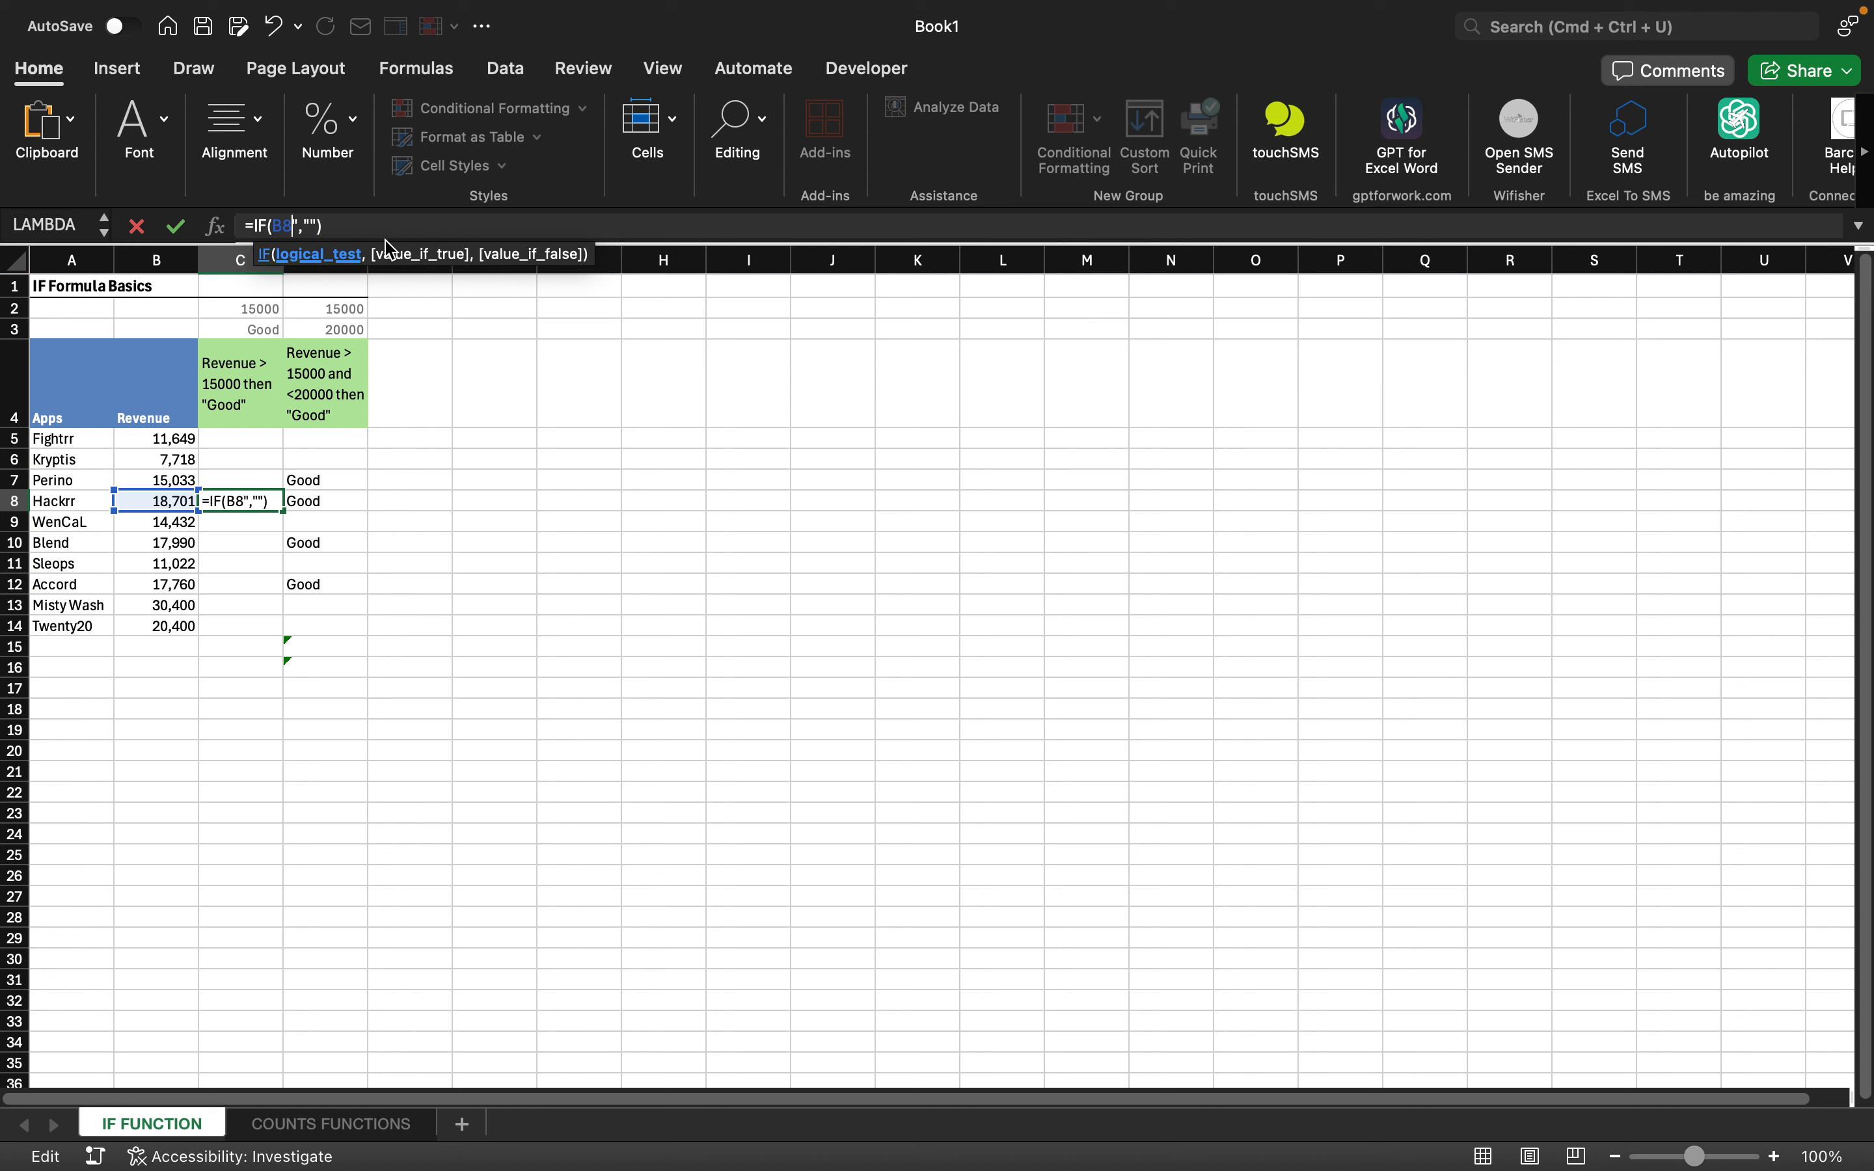
key(Right)
key(Right)
key(Right)
key(Right)
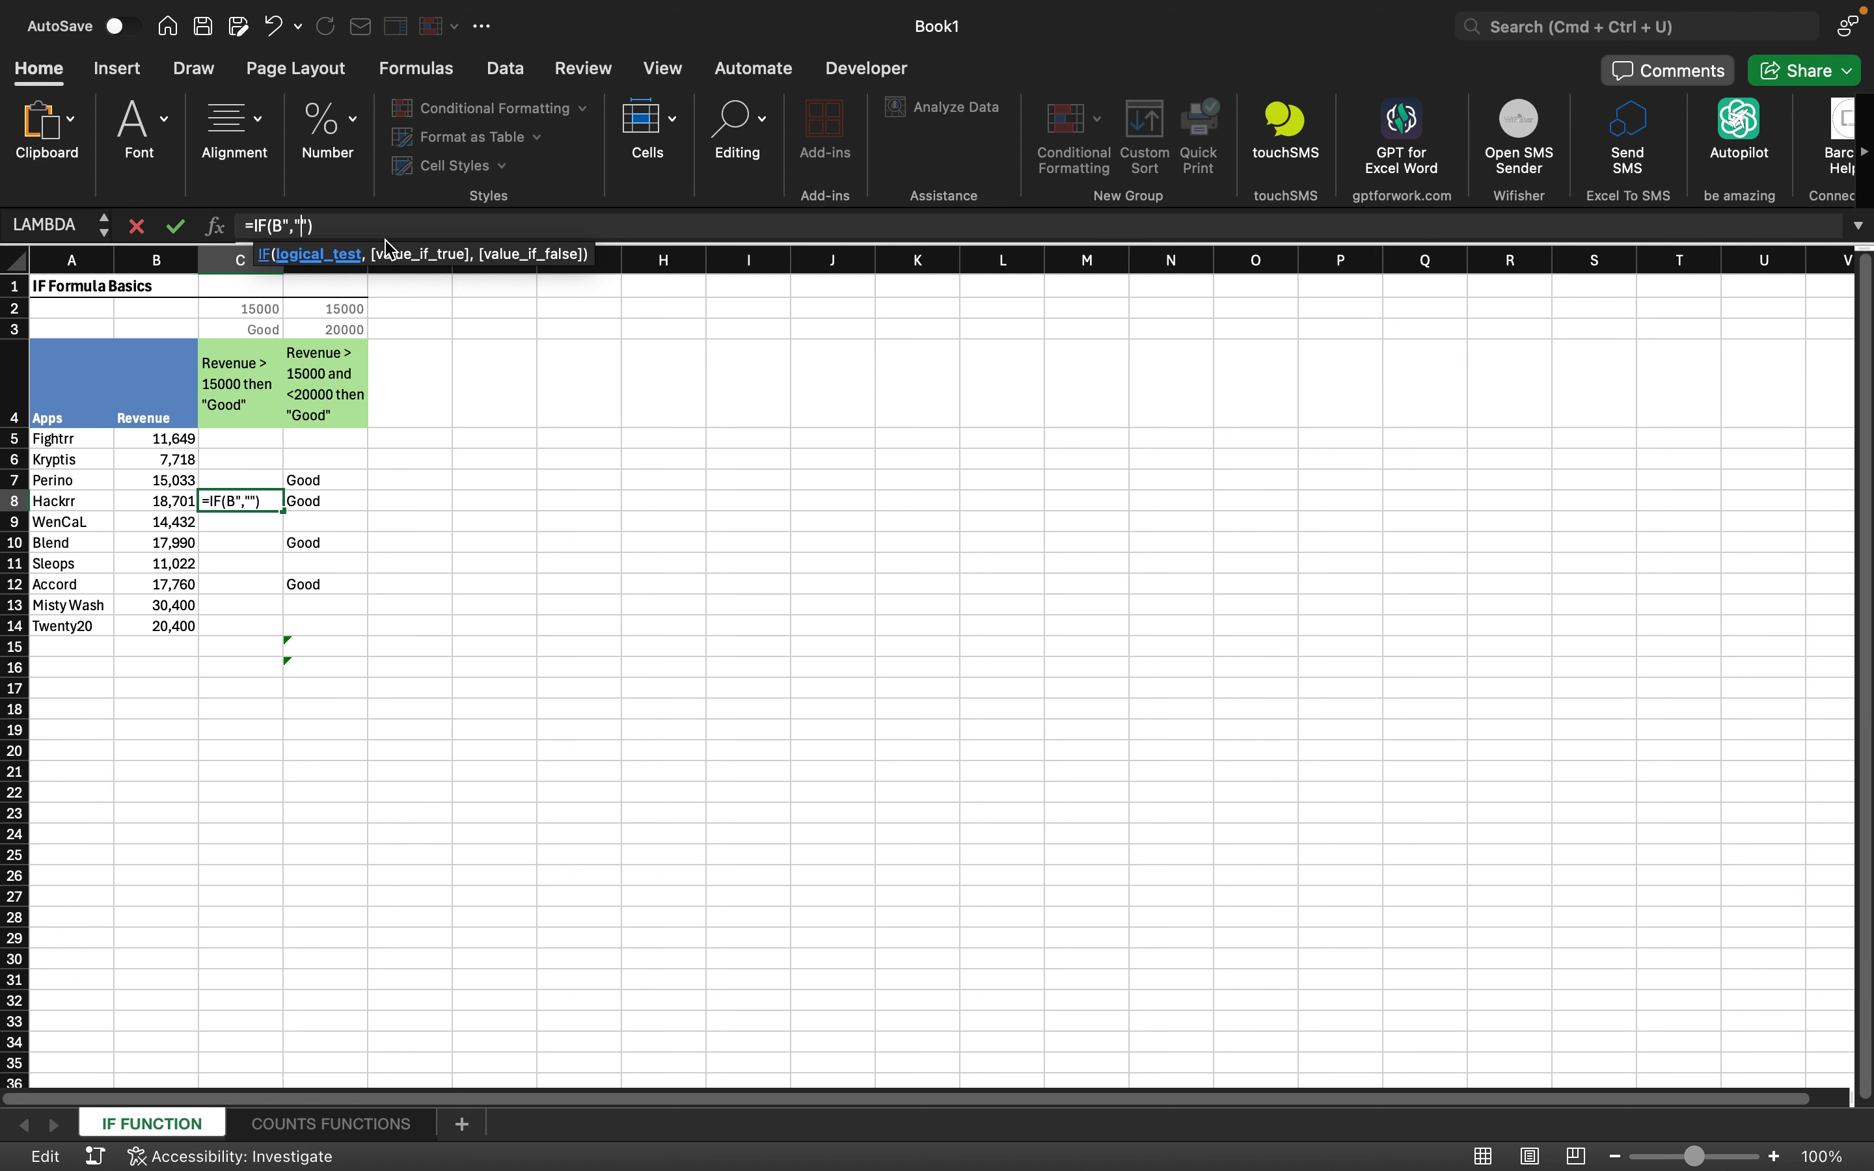
key(BackSpace)
key(BackSpace)
key(BackSpace)
key(BackSpace)
key(BackSpace)
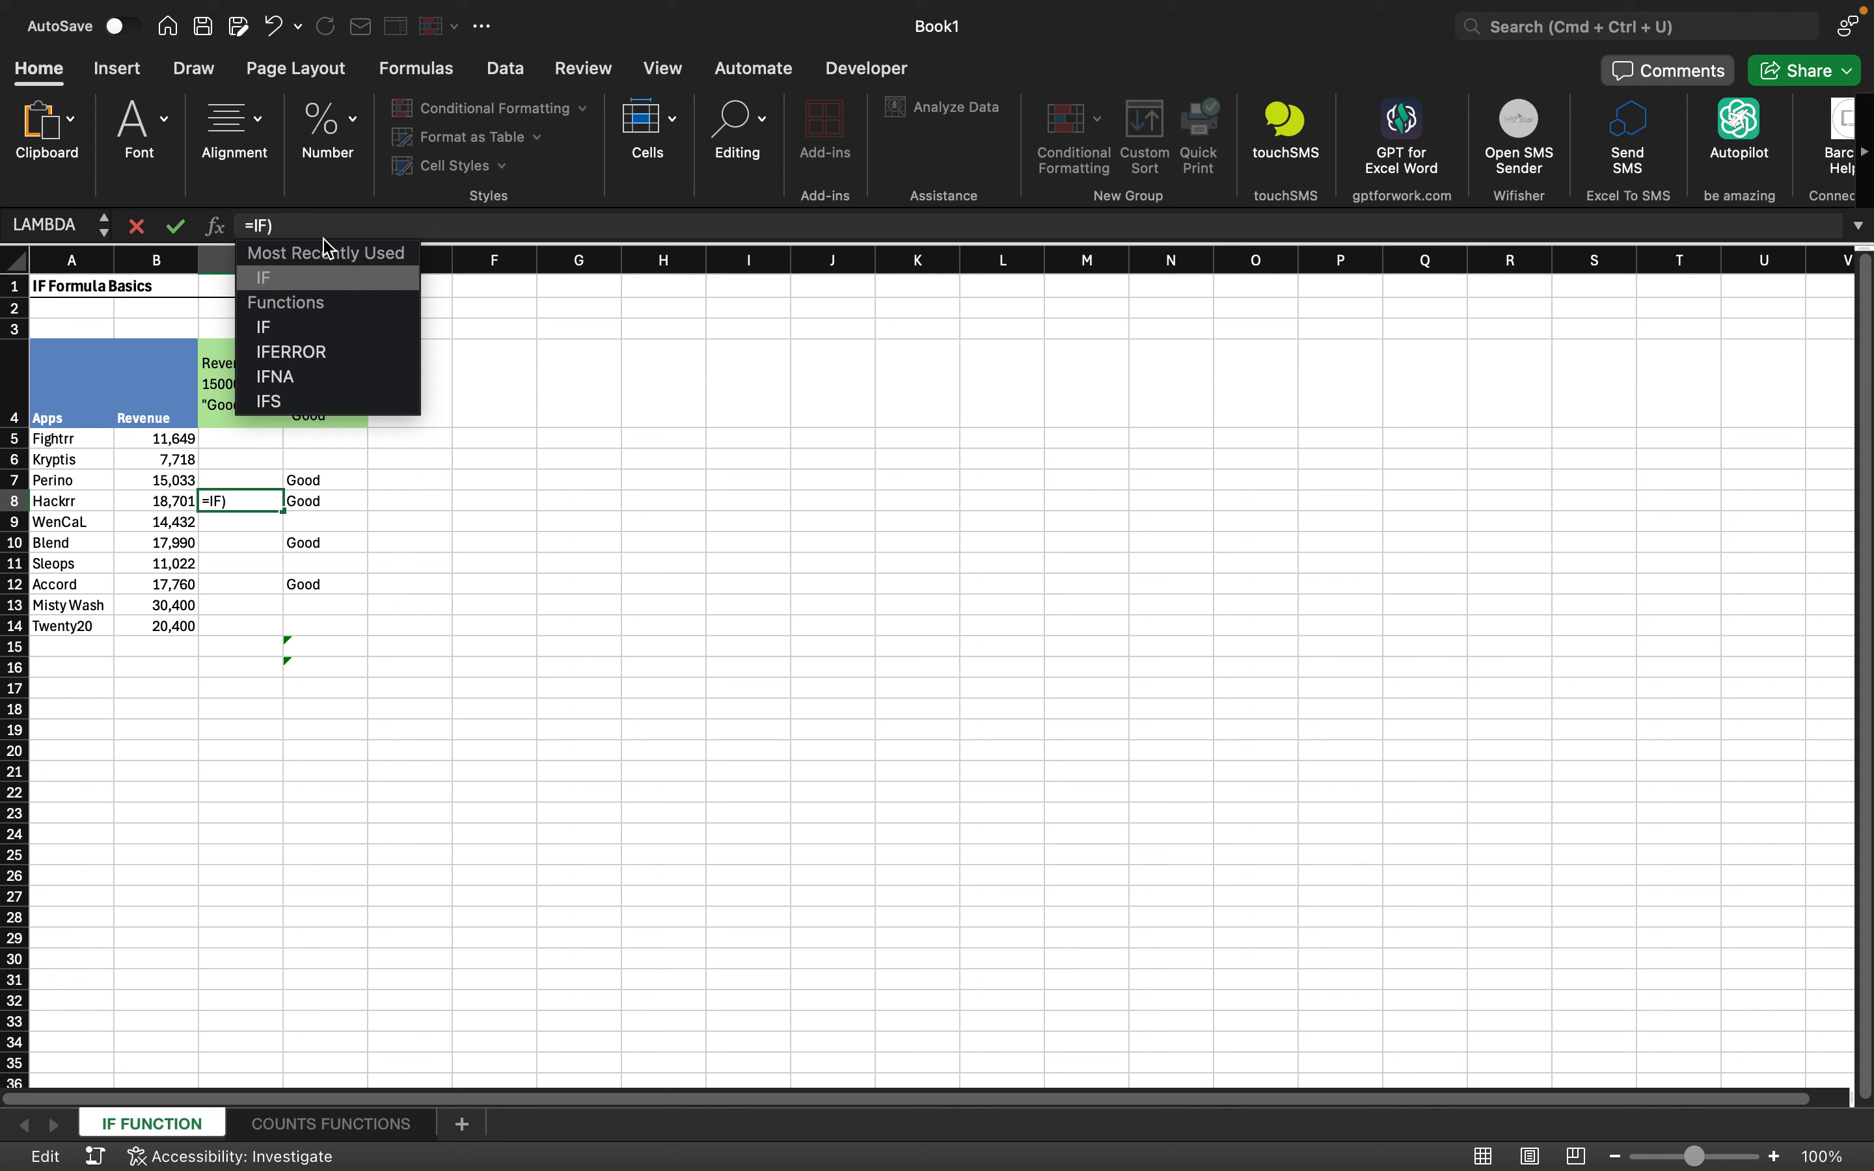
click(311, 227)
key(BackSpace)
double_click(271, 325)
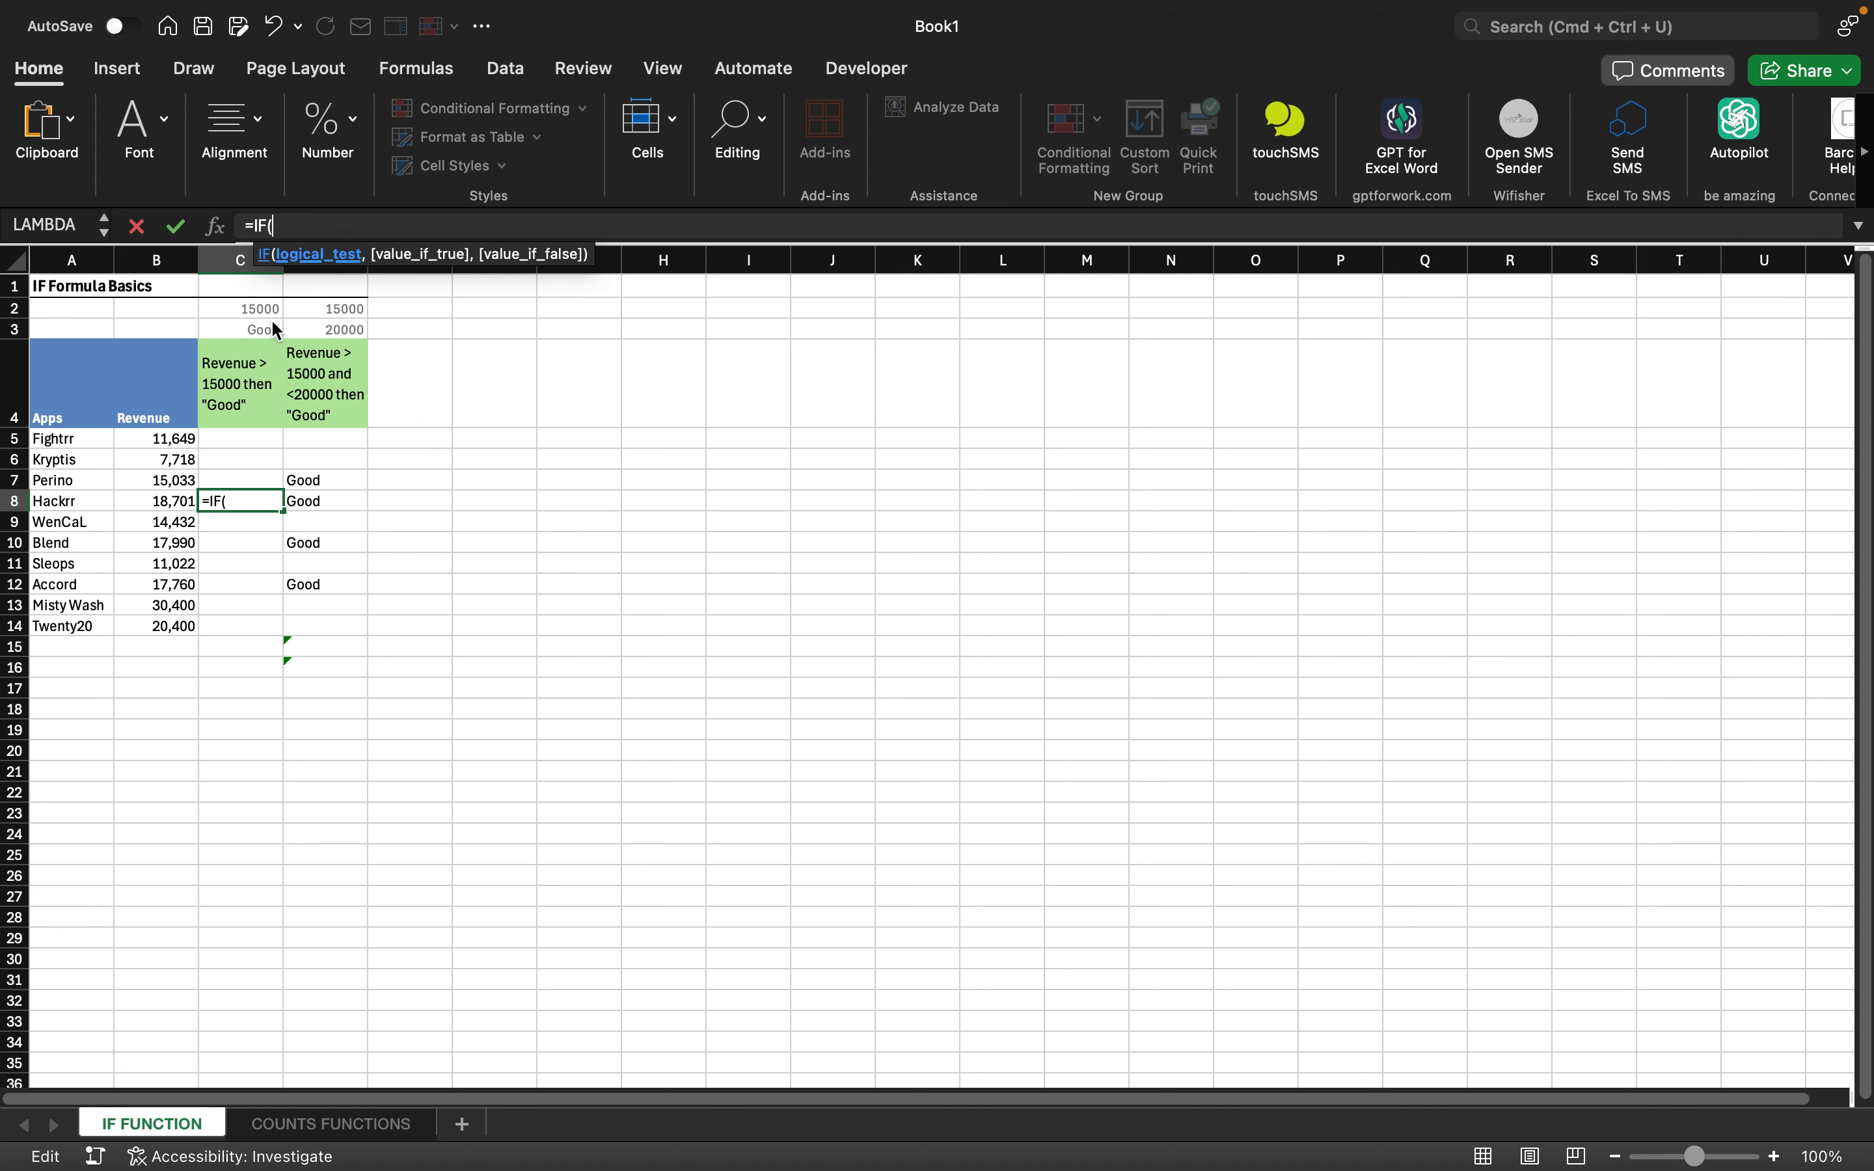
click(242, 440)
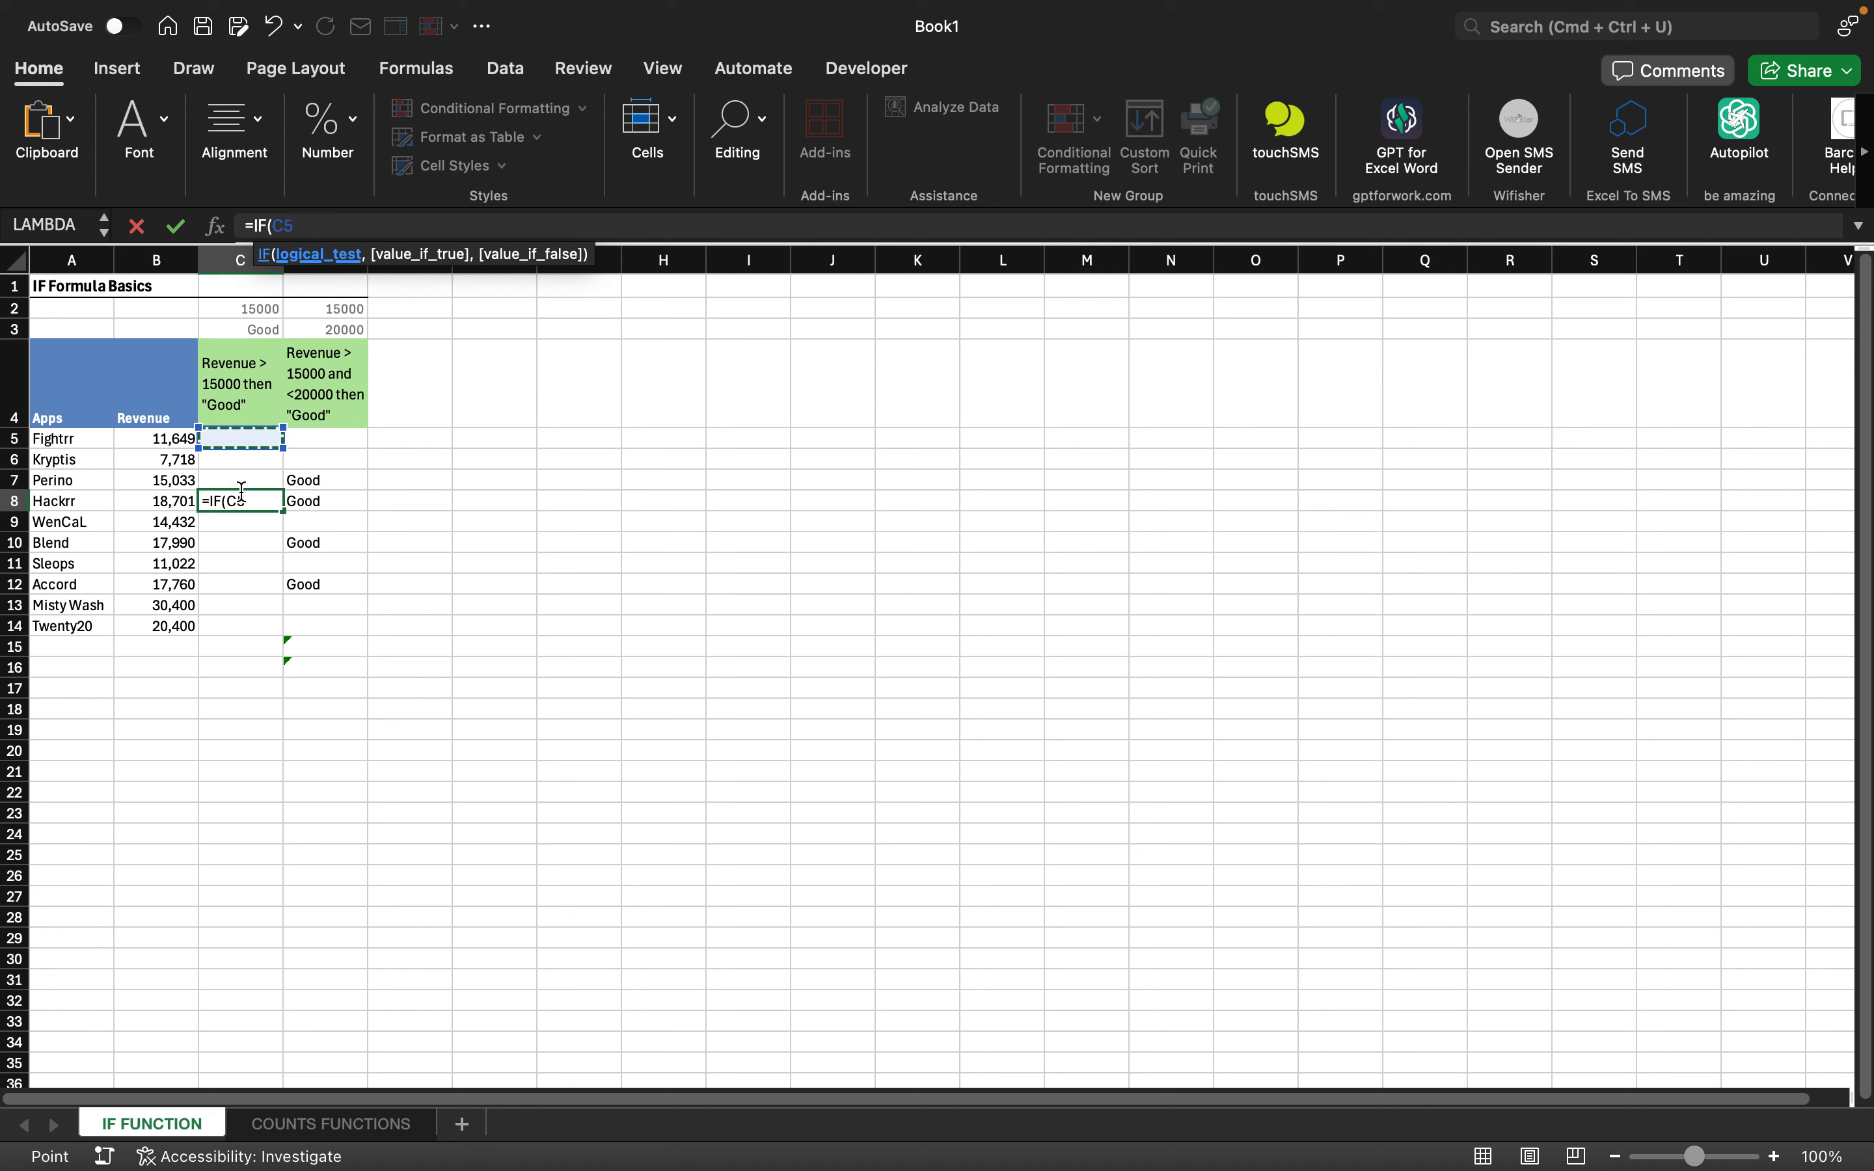
click(253, 504)
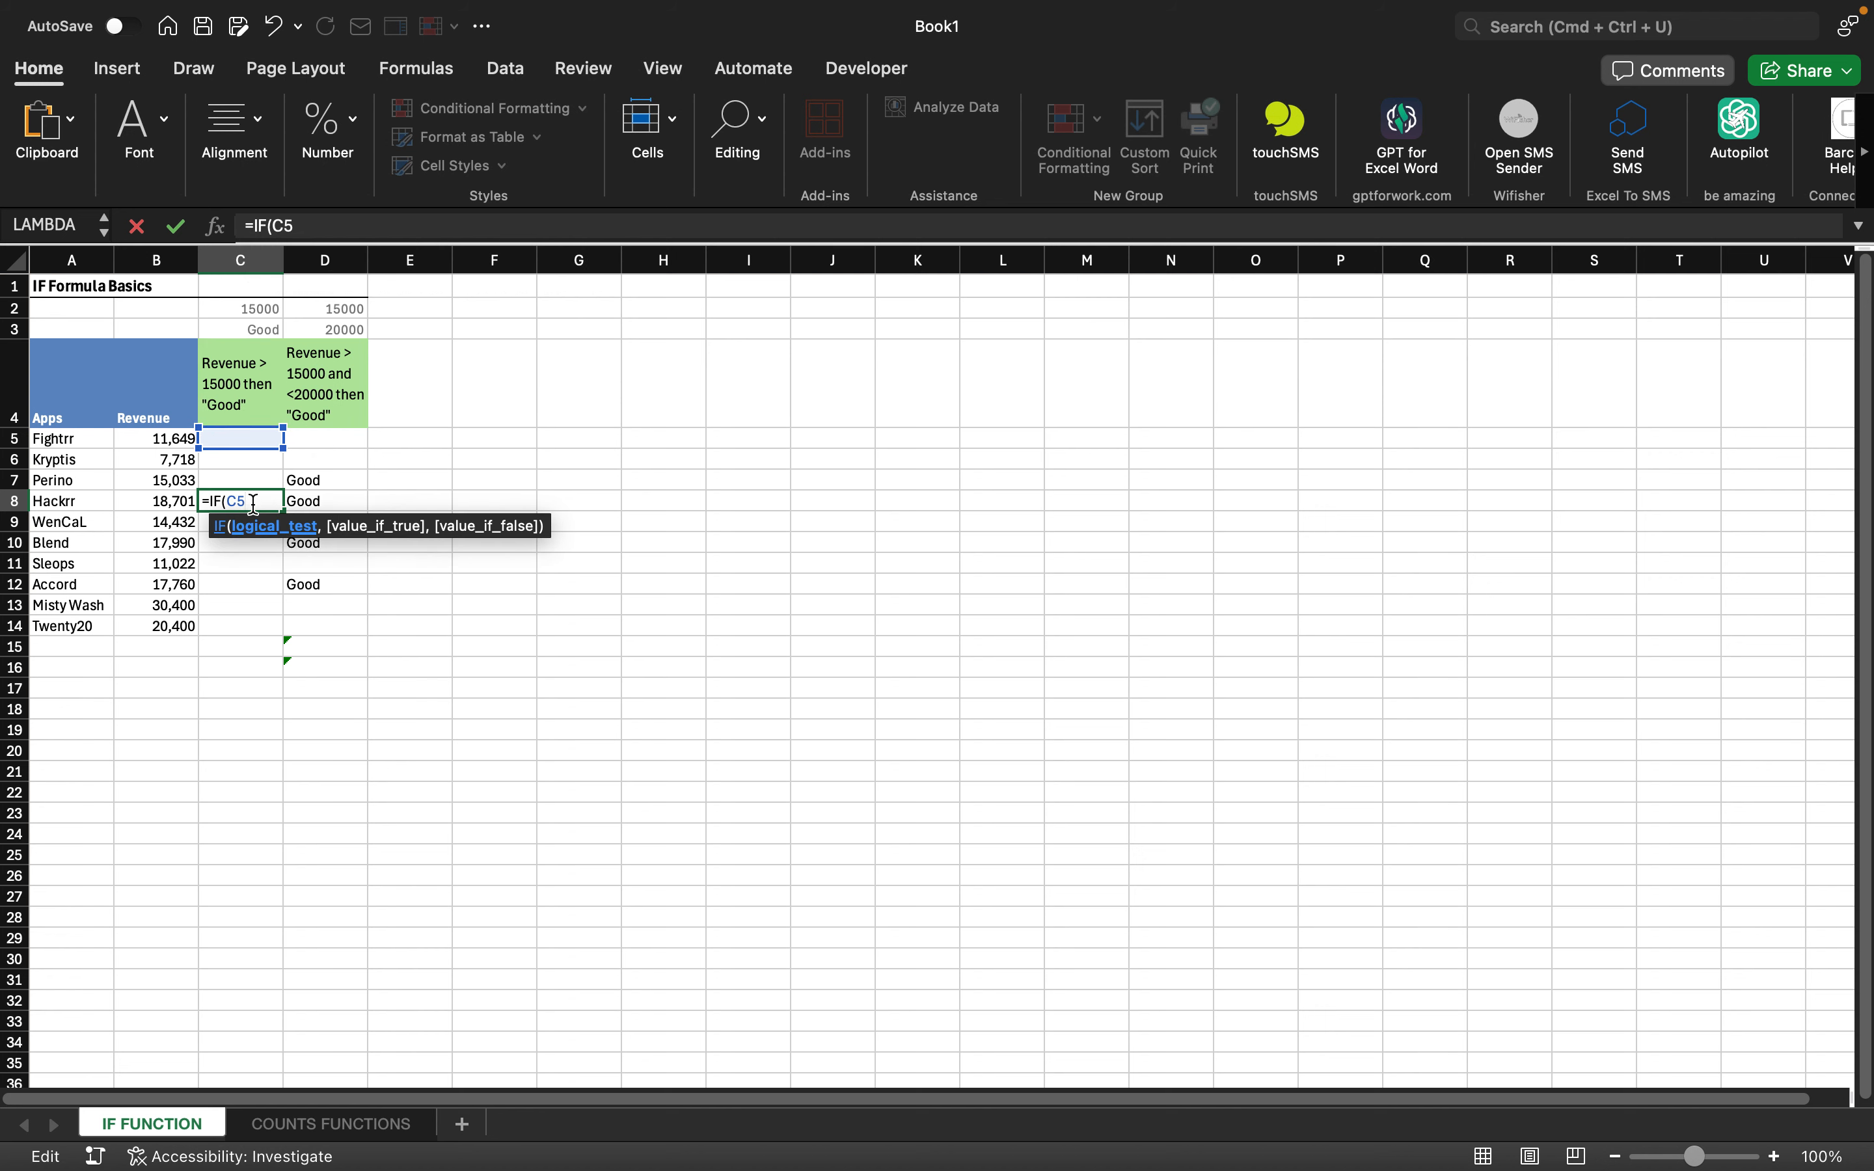
key(BackSpace)
key(BackSpace)
key(BackSpace)
key(BackSpace)
key(BackSpace)
key(BackSpace)
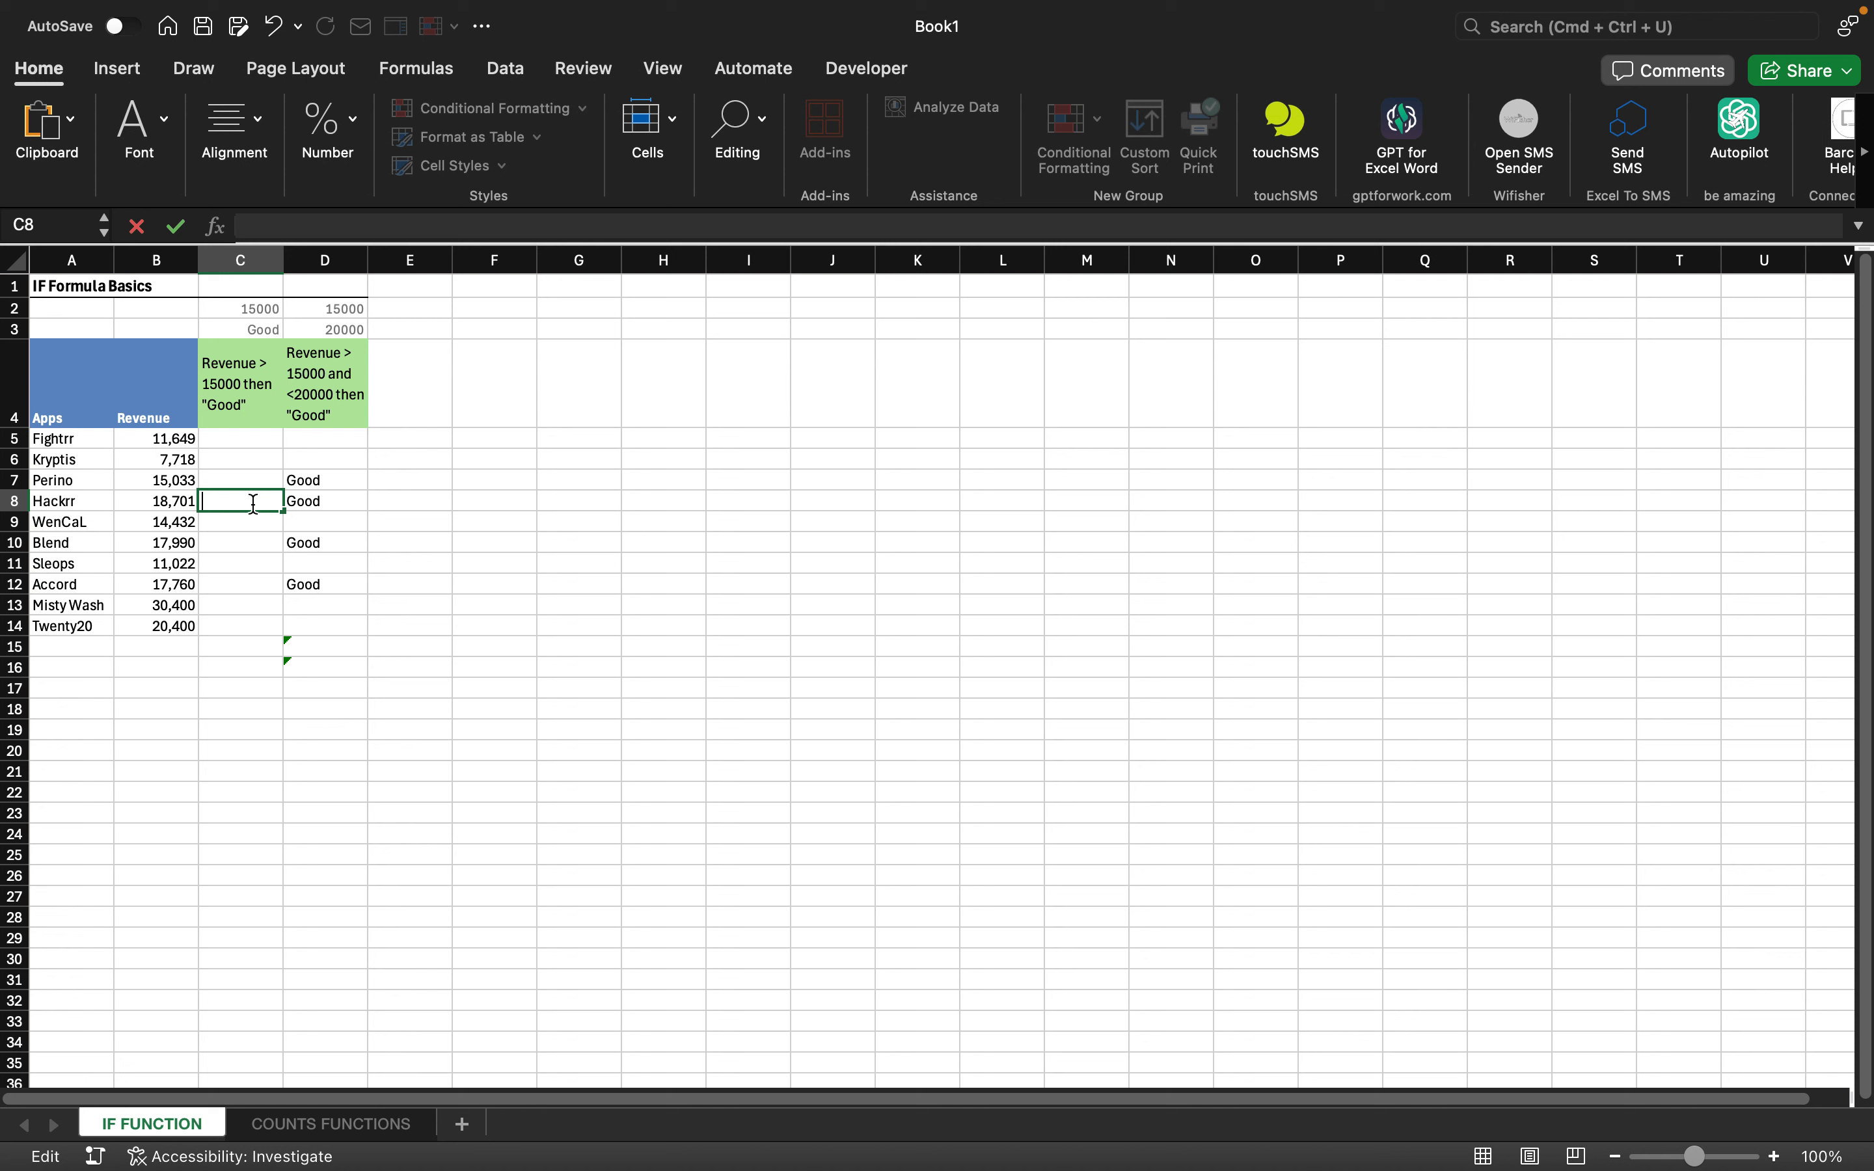
- Trim C5's formula back to =IF( and use B5:B14 as its test range
click(251, 436)
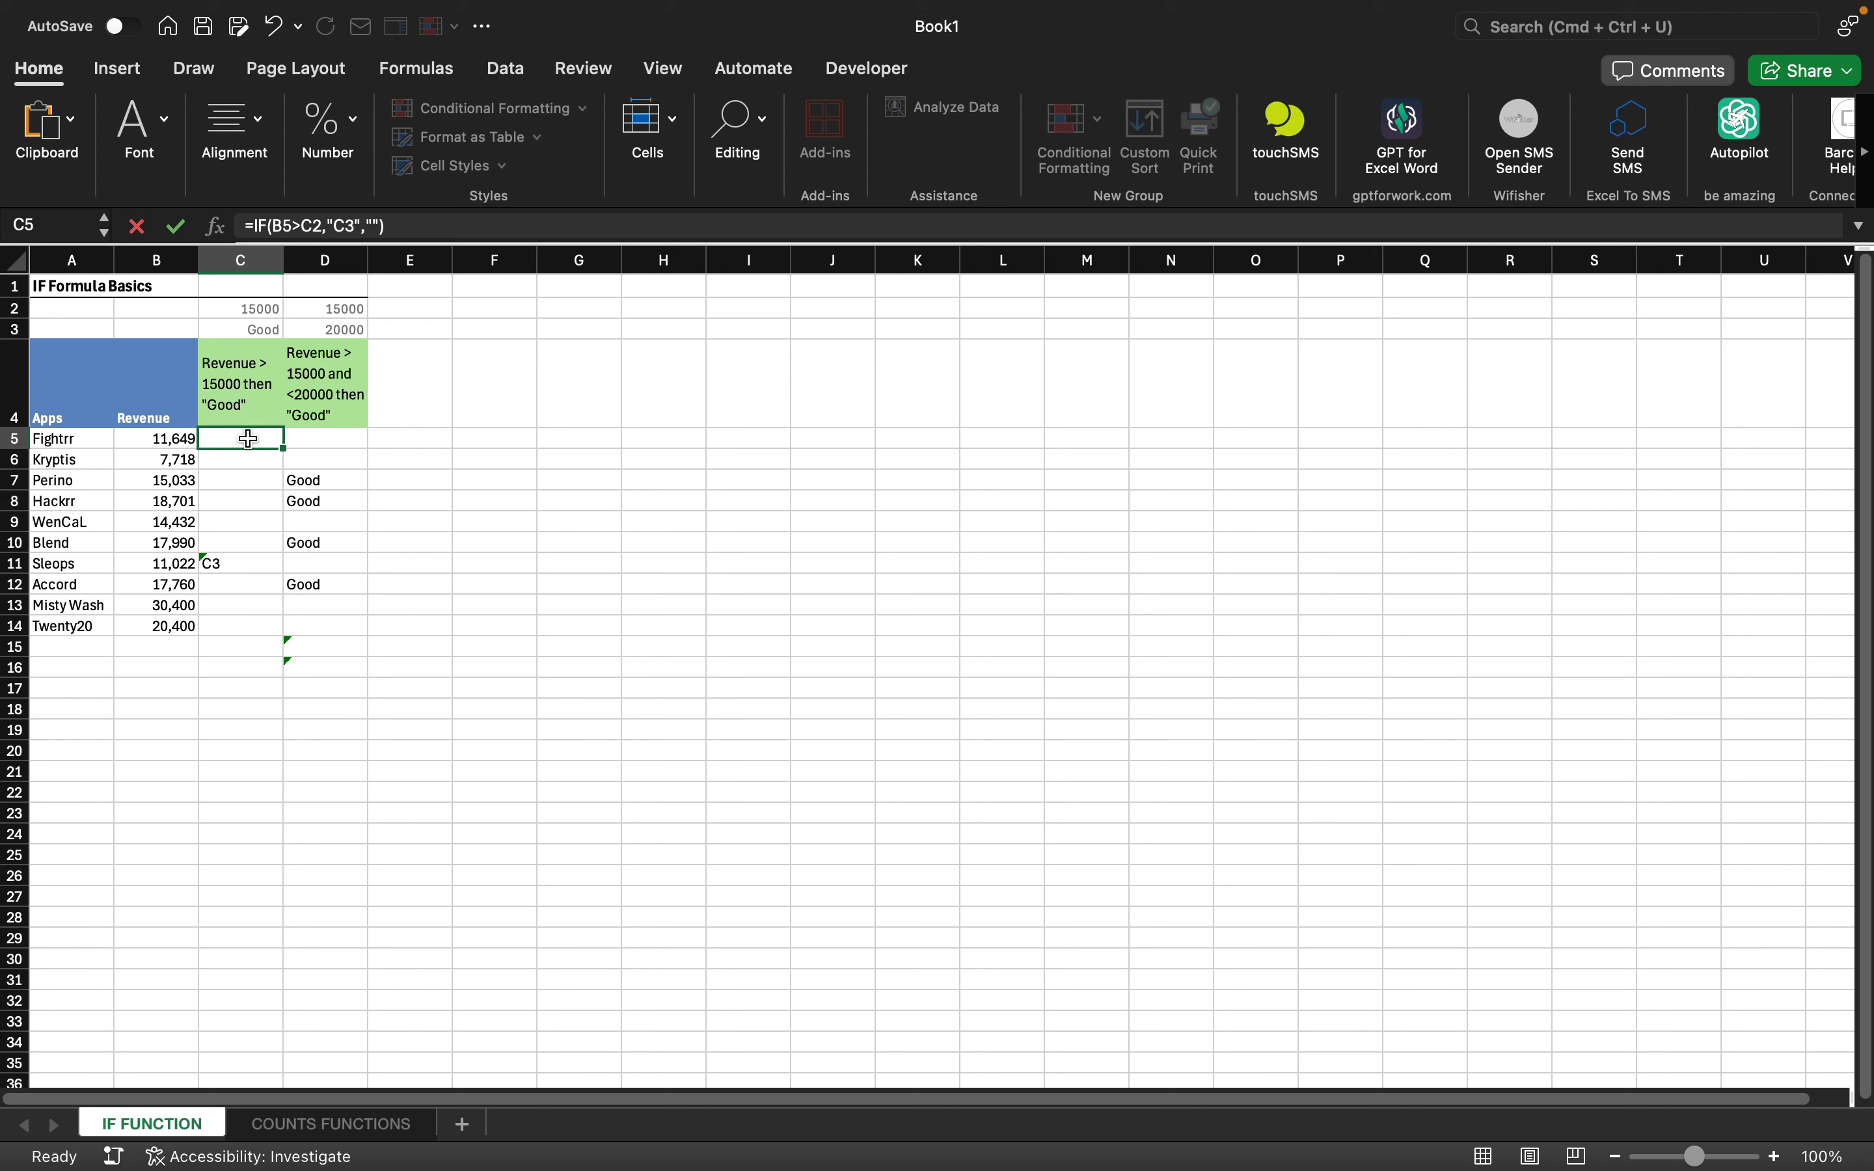
click(396, 226)
key(BackSpace)
key(BackSpace)
key(BackSpace)
key(BackSpace)
key(BackSpace)
key(BackSpace)
key(BackSpace)
key(BackSpace)
key(BackSpace)
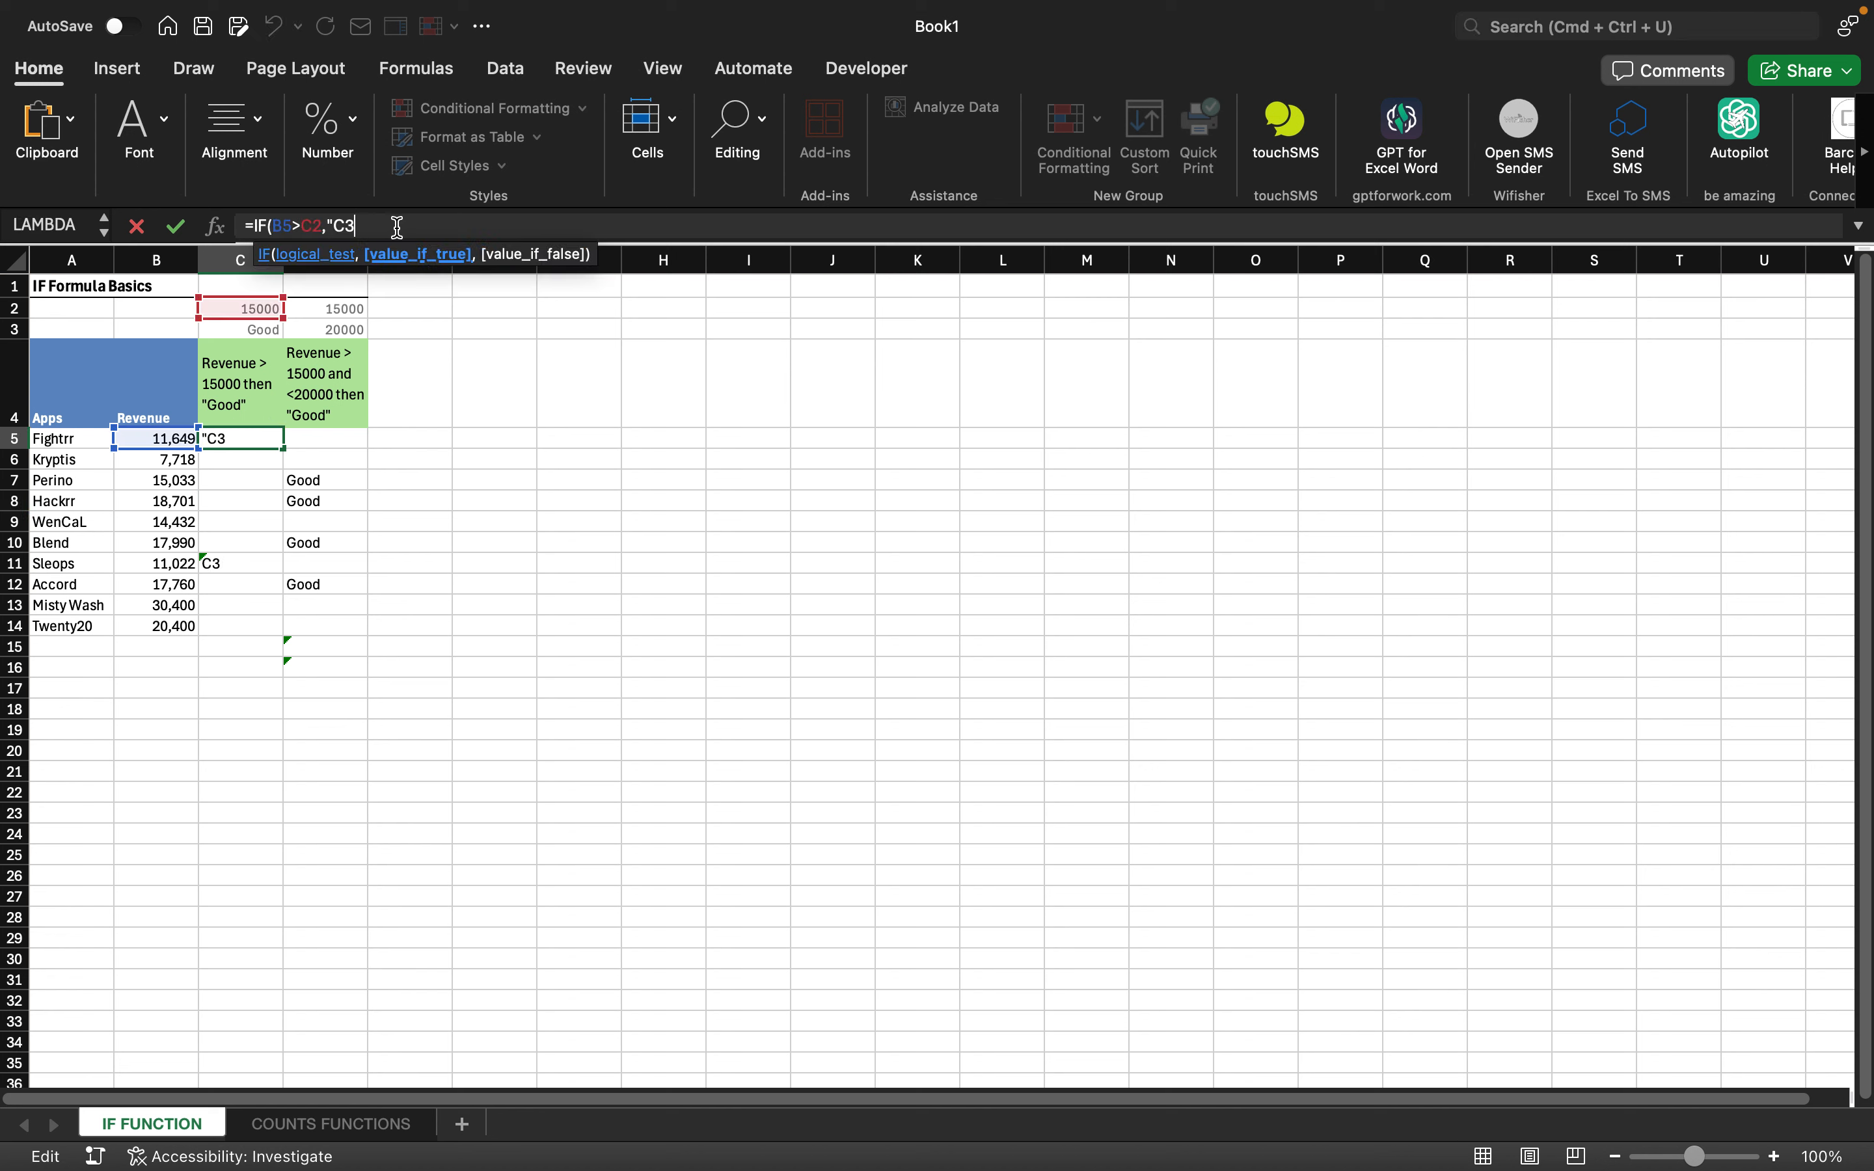
key(BackSpace)
key(BackSpace)
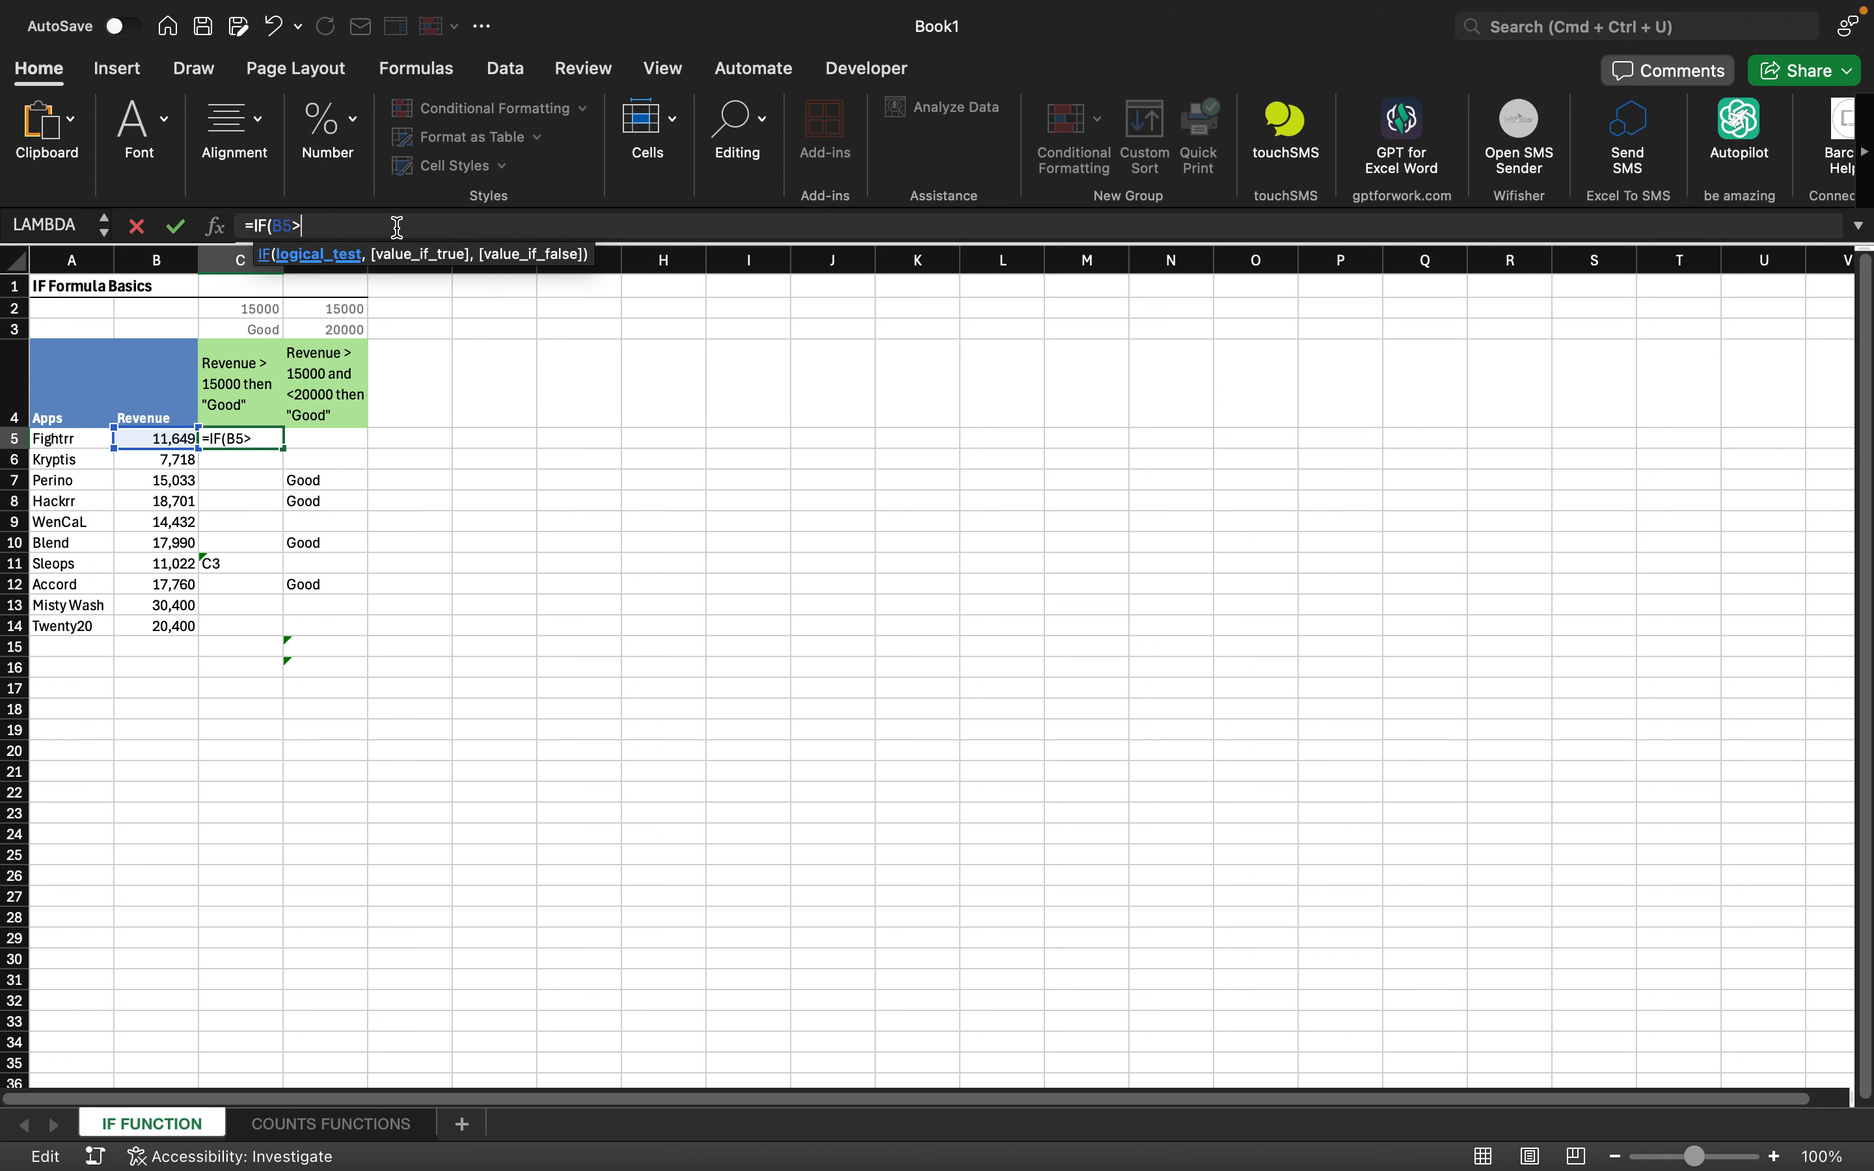
key(BackSpace)
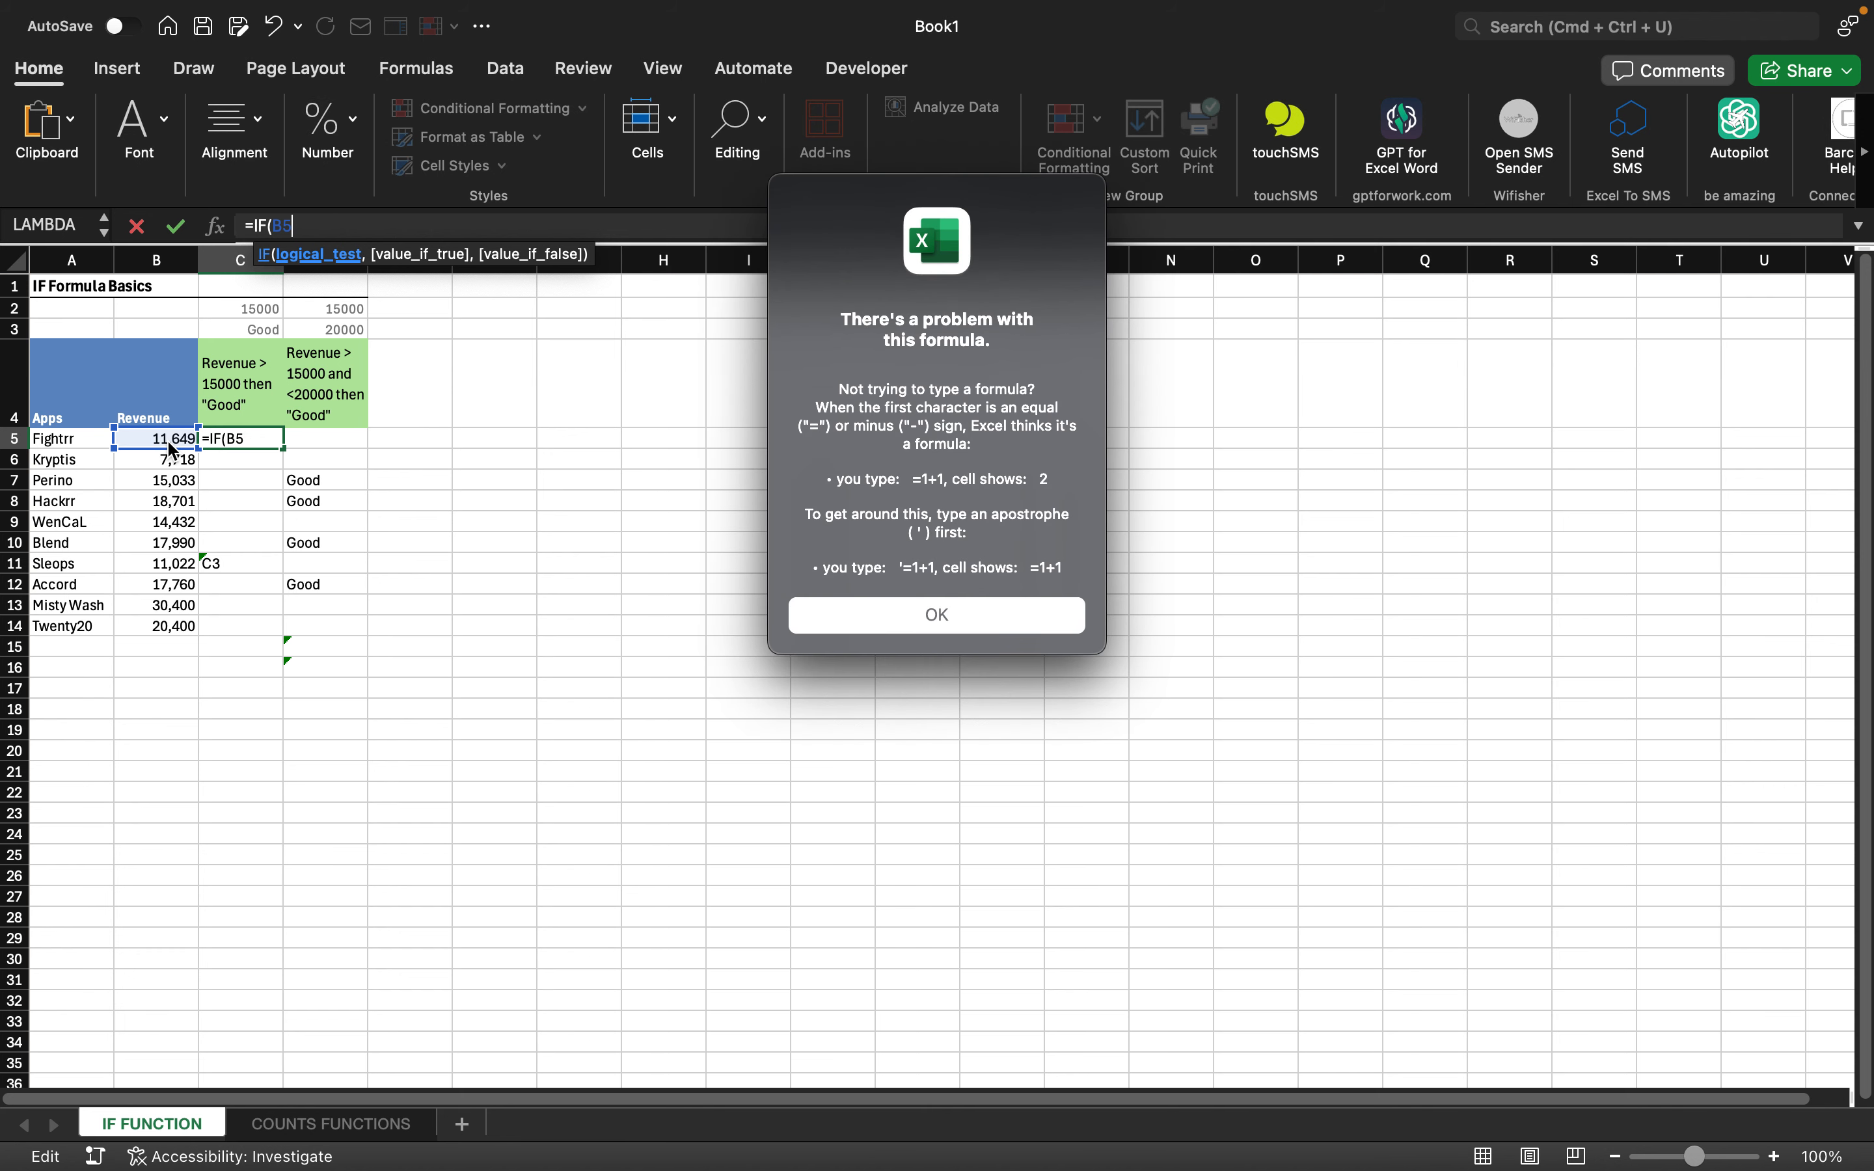
click(878, 619)
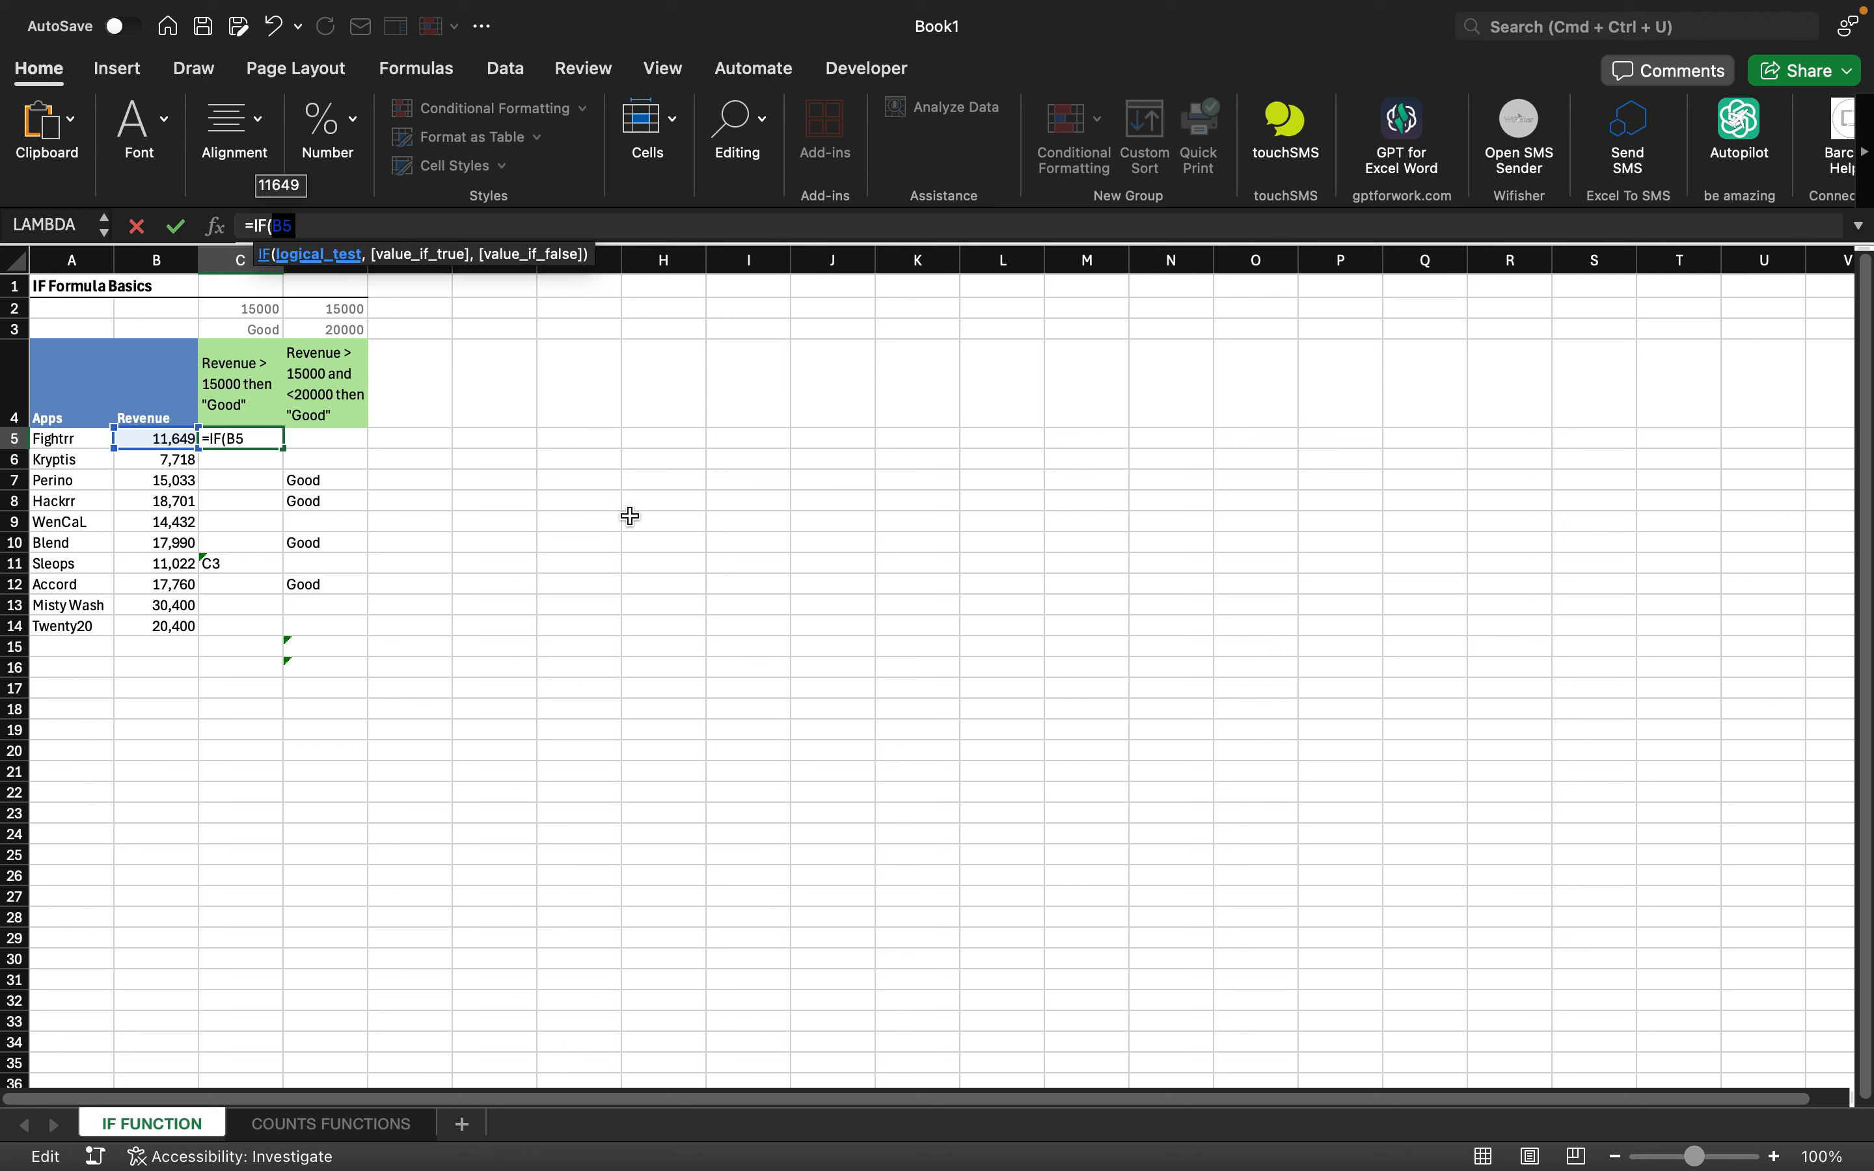
click(160, 439)
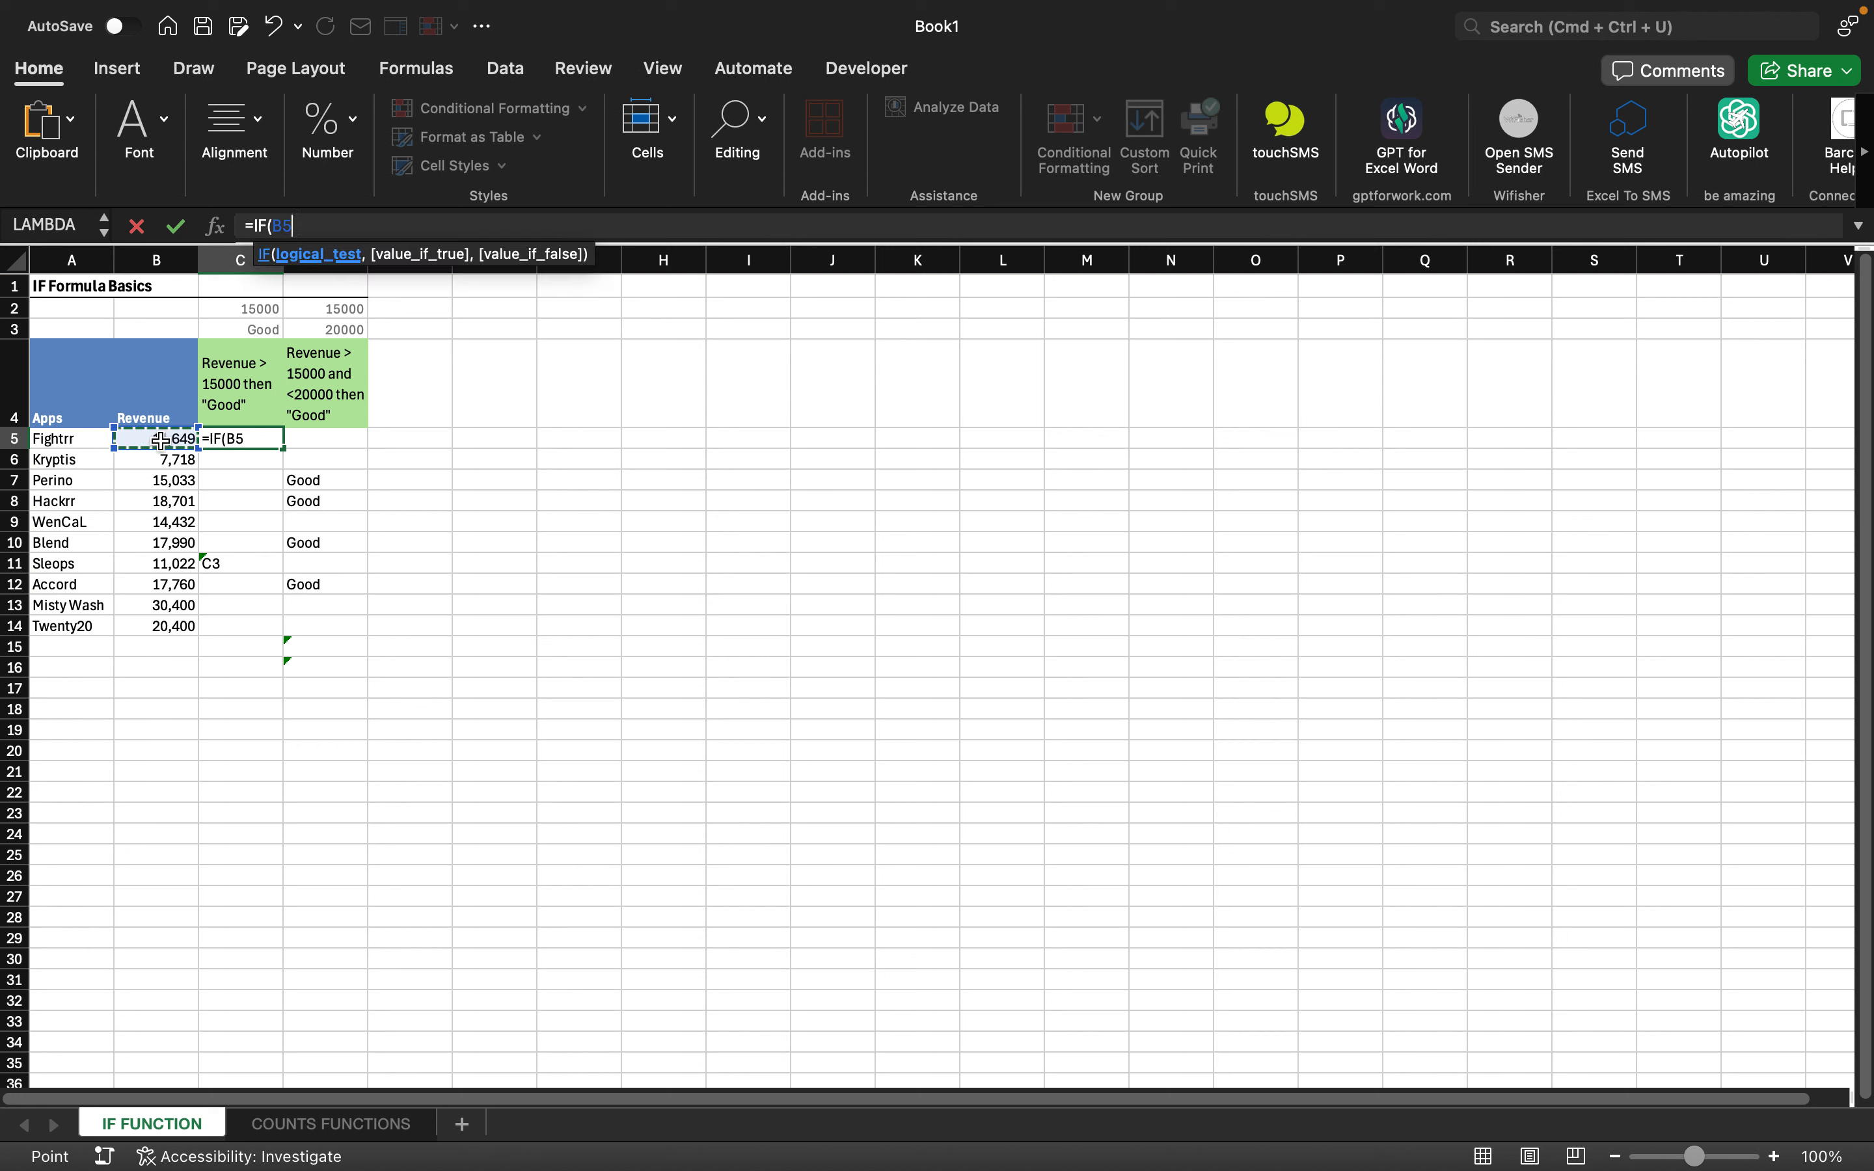
key(shift+Down)
key(shift+Down)
key(shift+Down)
key(shift+Down)
key(shift+Down)
key(shift+Down)
key(shift+Down)
key(shift+Down)
key(shift+Down)
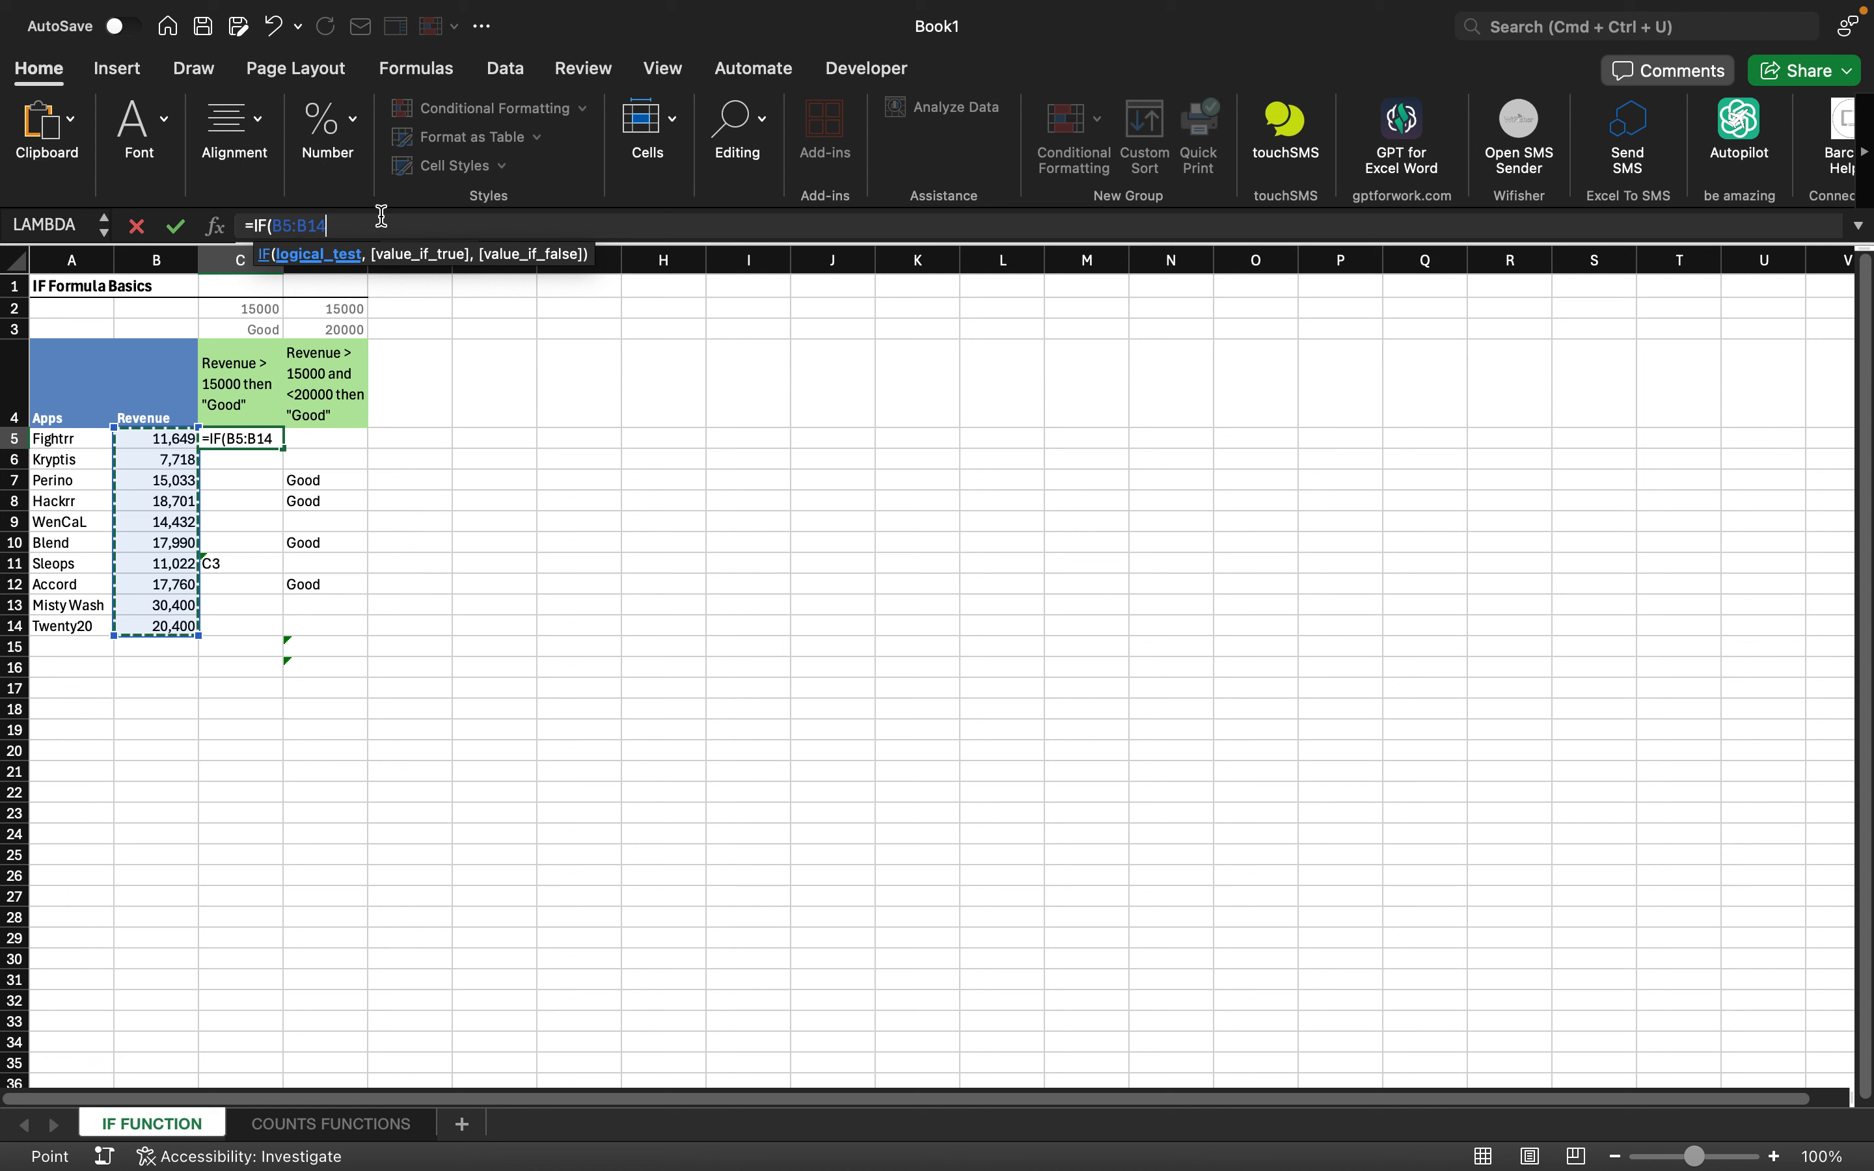
- Complete C5 as =IF(B5:B14>C2,"Good","bad")
text(>)
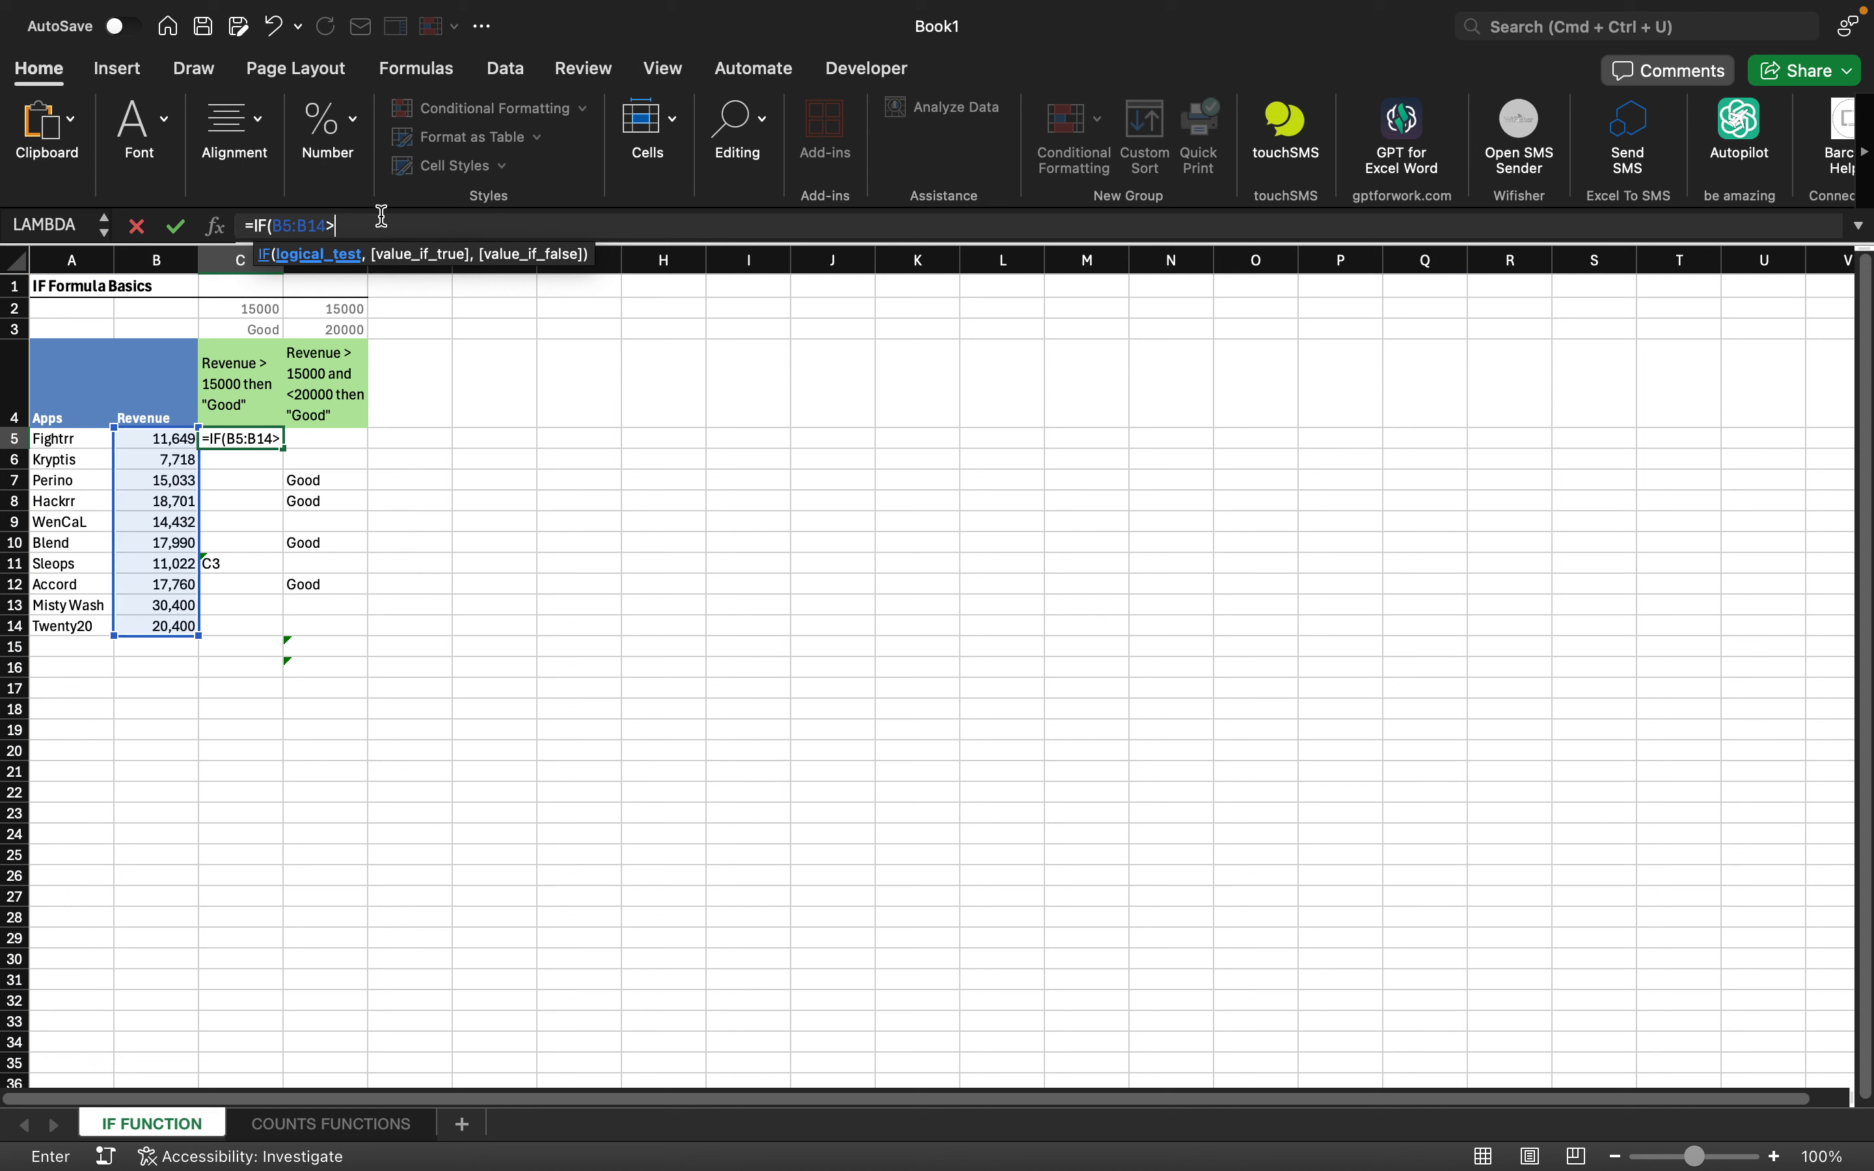
click(262, 309)
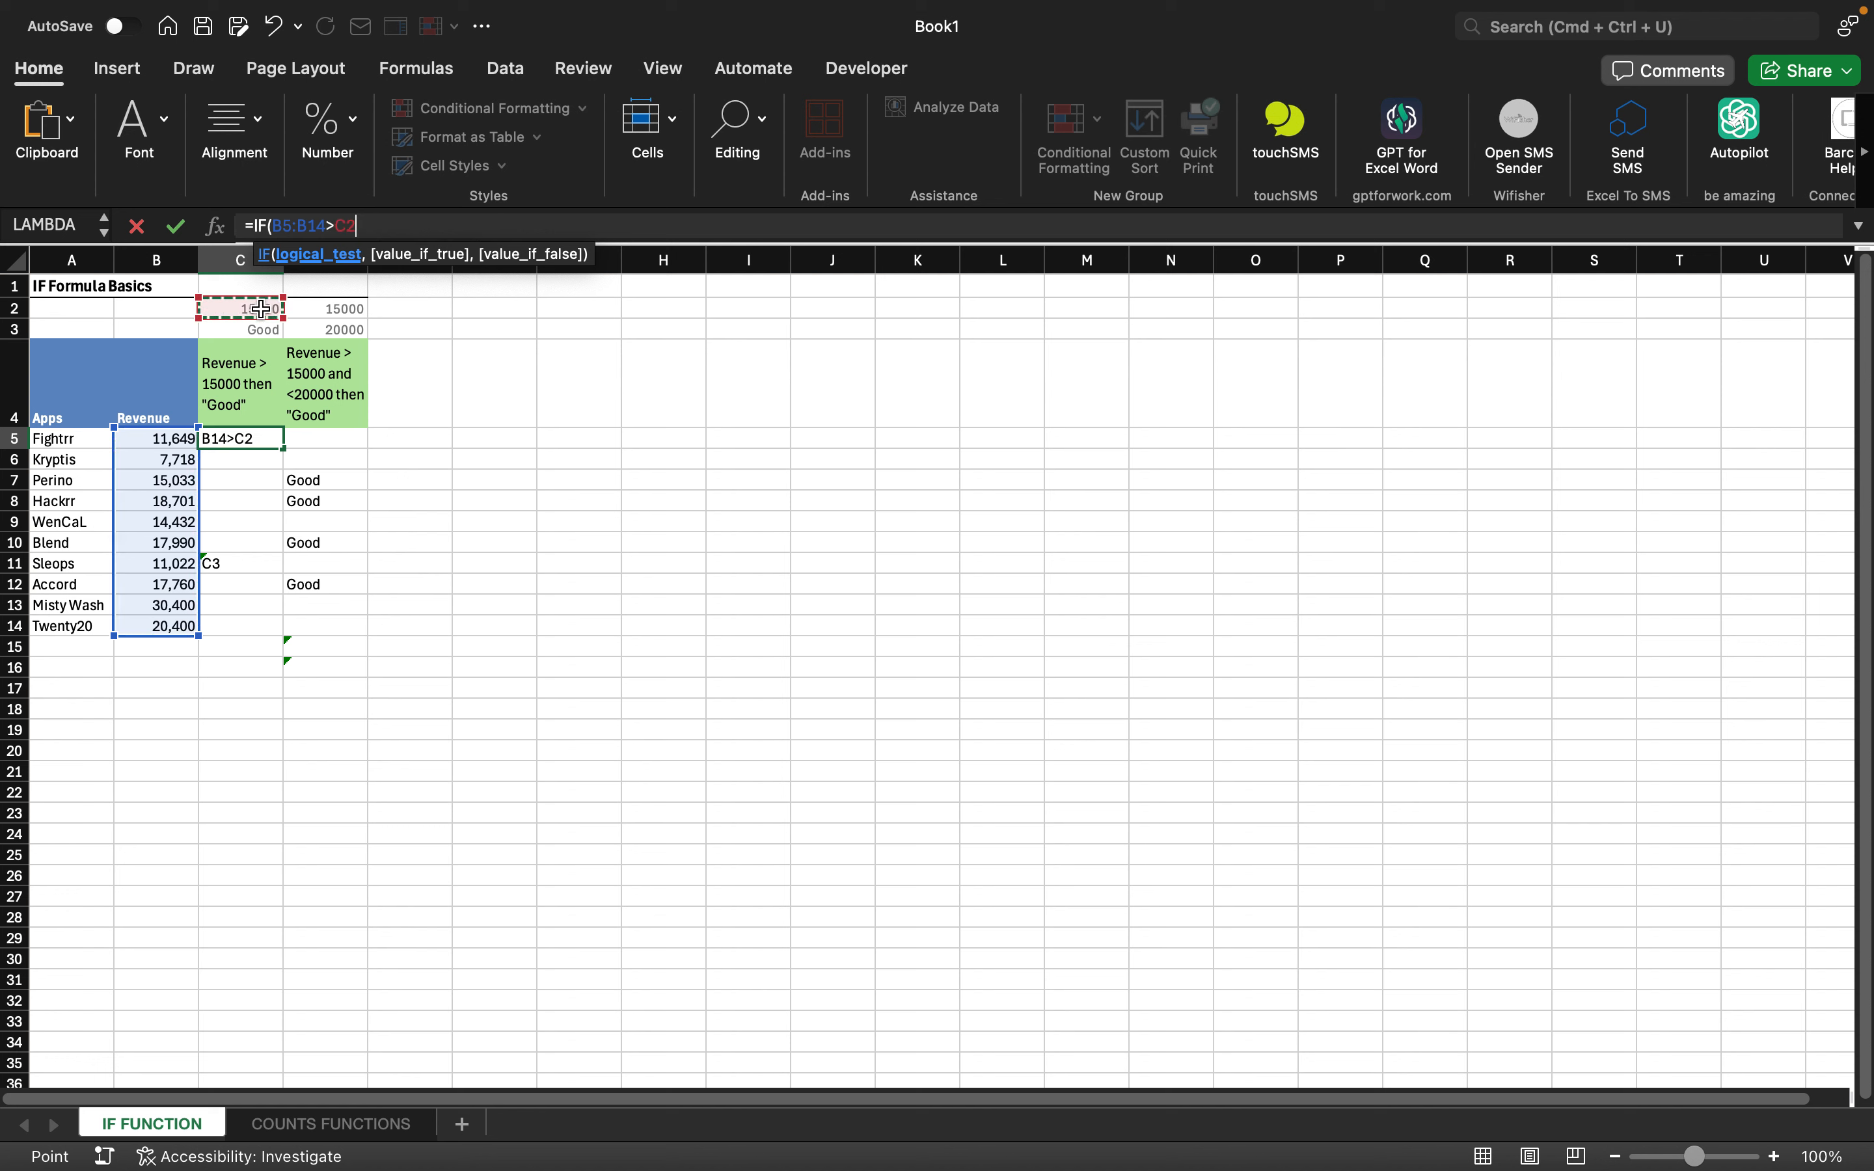
text(,)
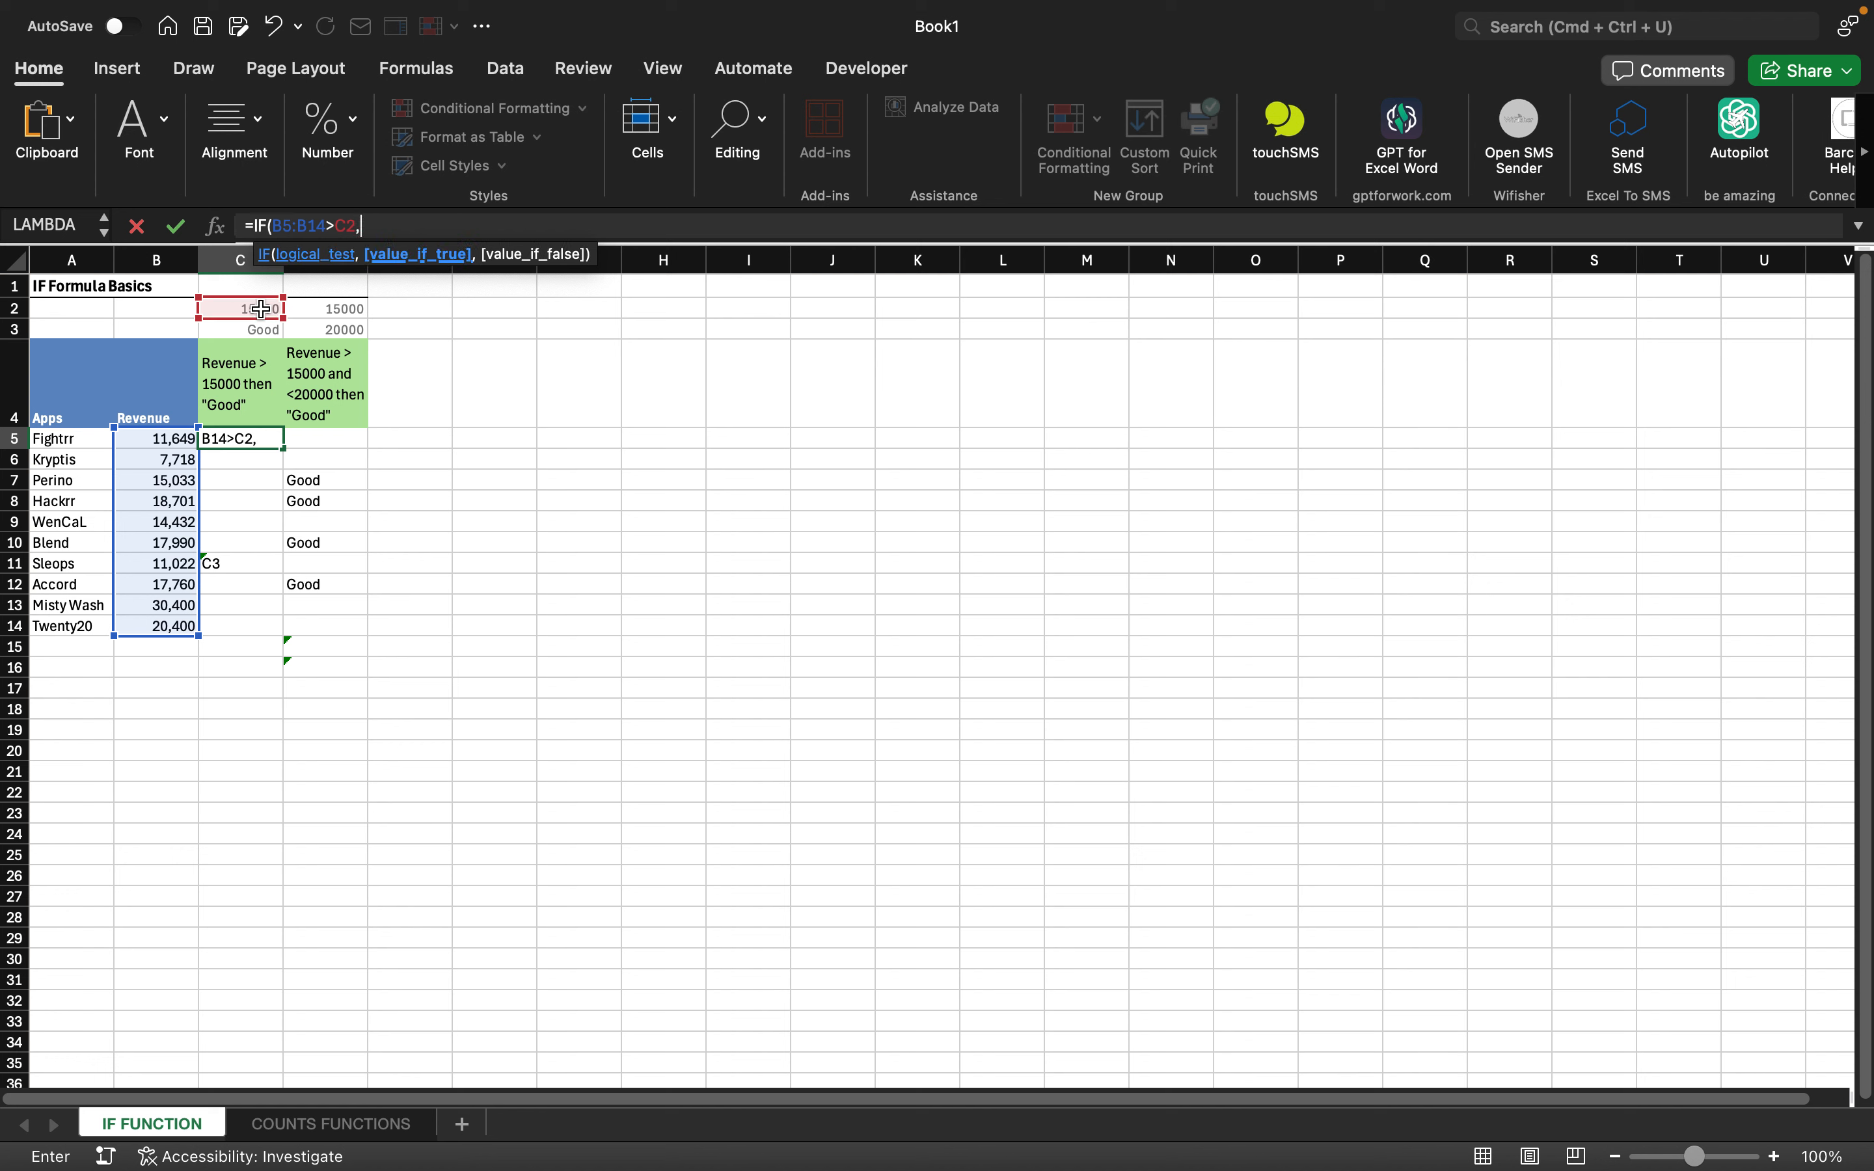
text("Good",)
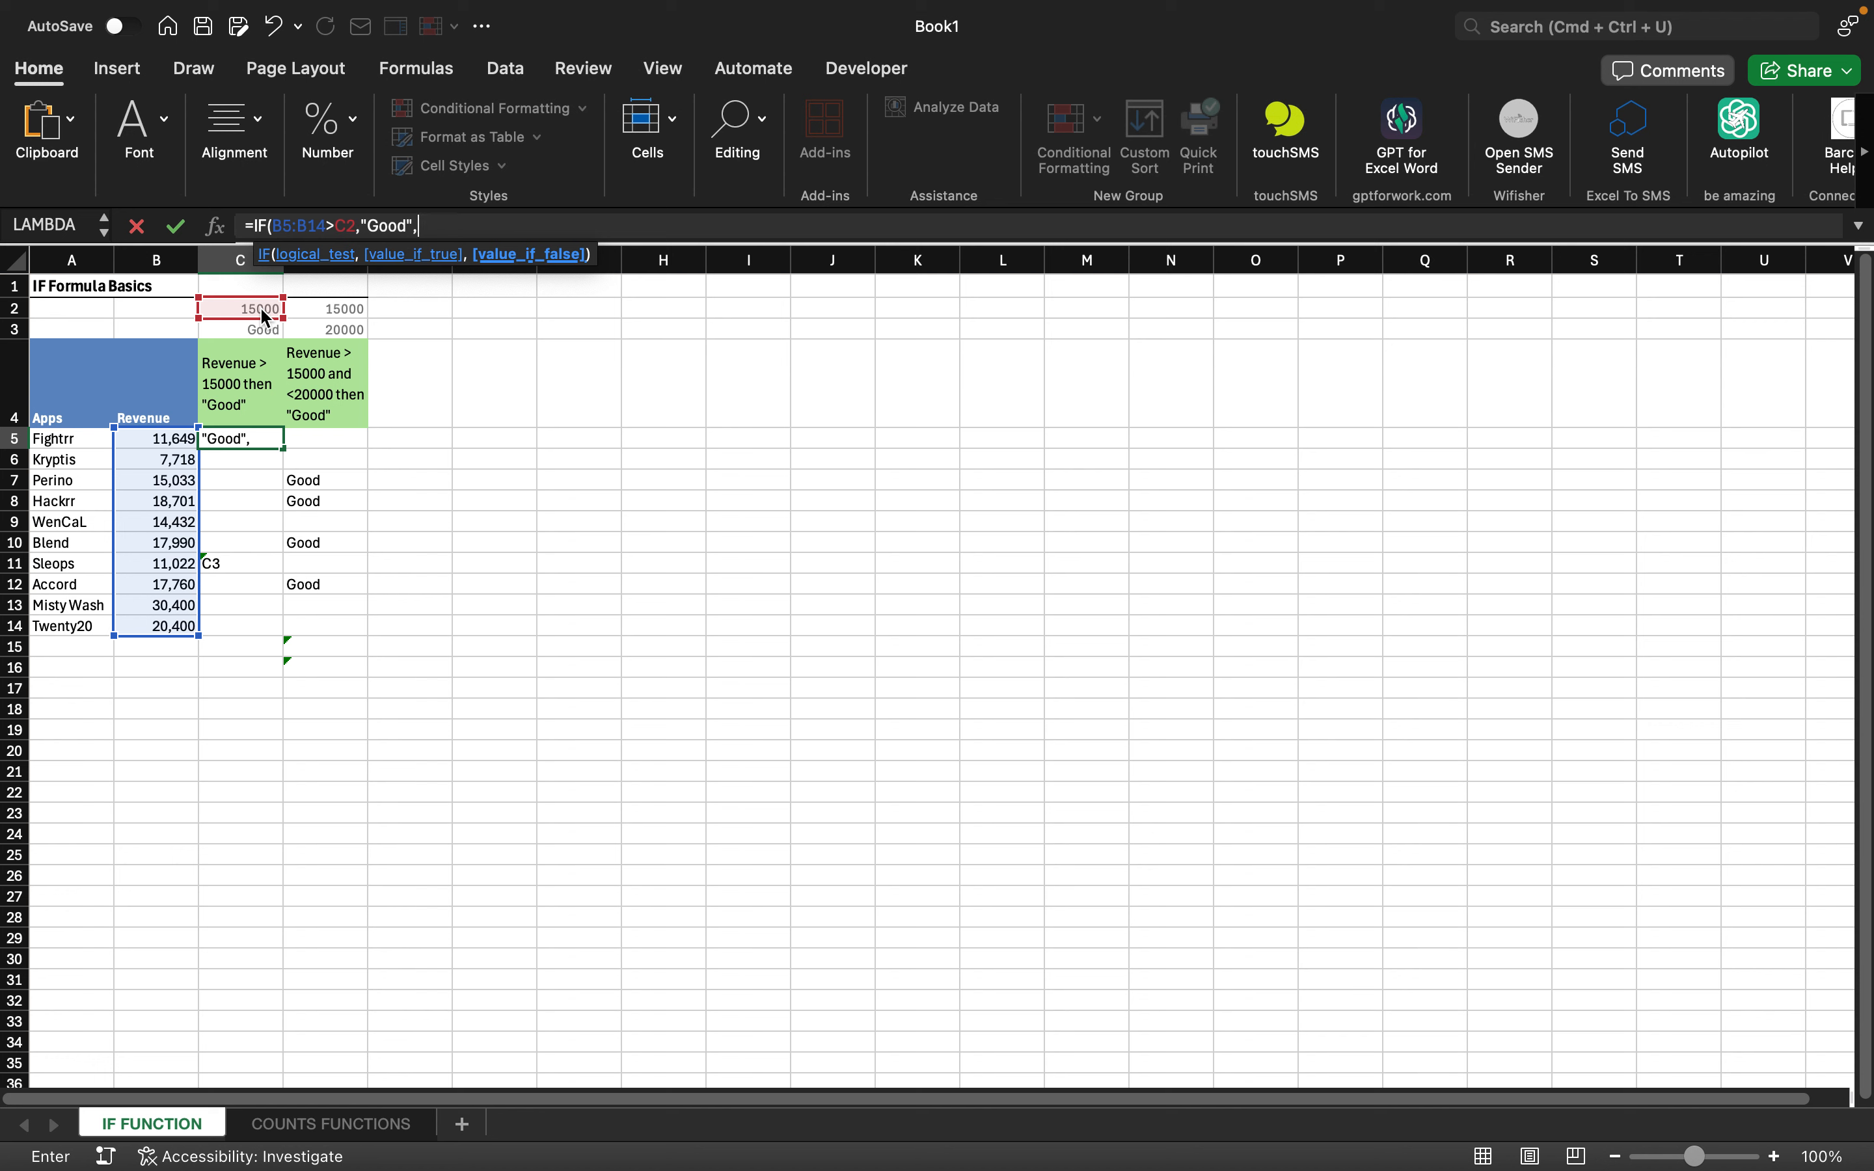
text("bad"))
- Commit C5's range formula, then edit it to =IF(B5:B14>C2,"Good","")
key(Return)
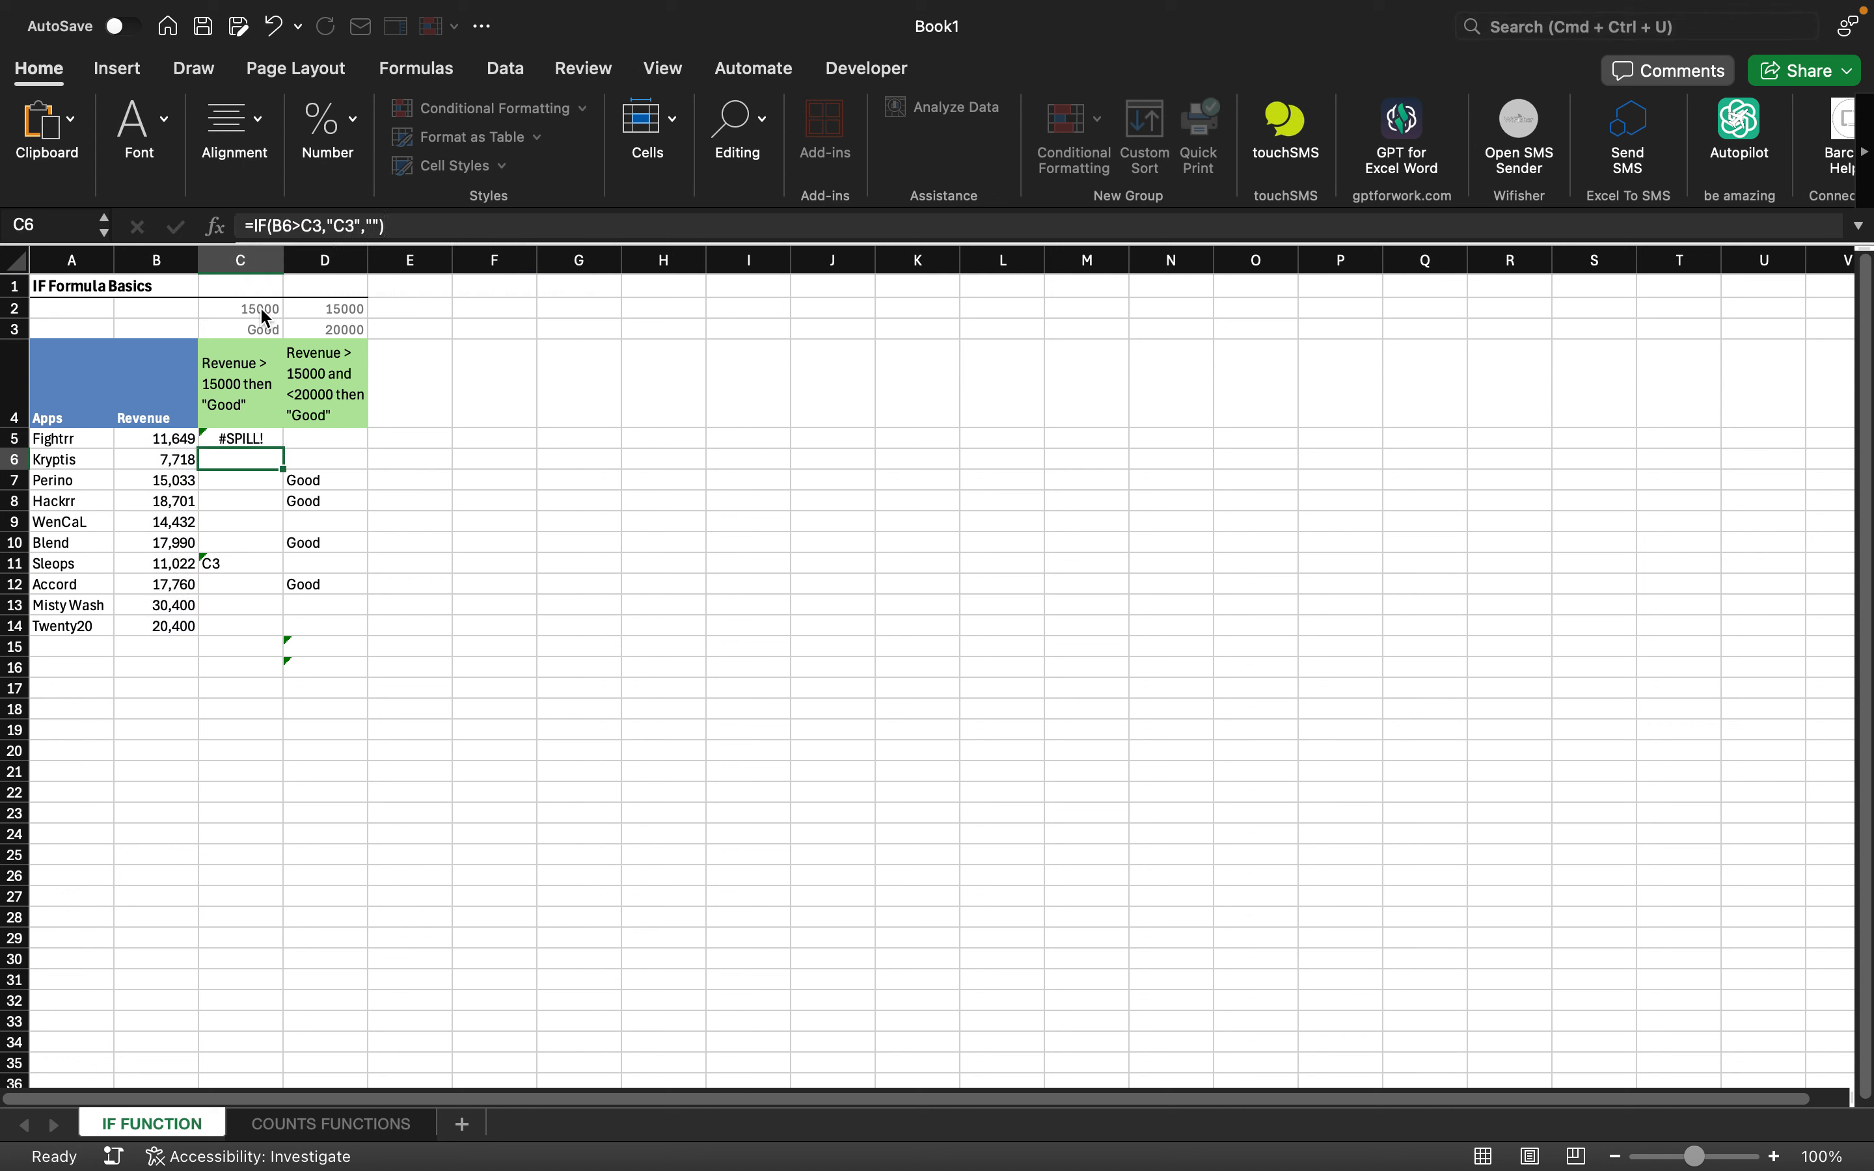
key(Up)
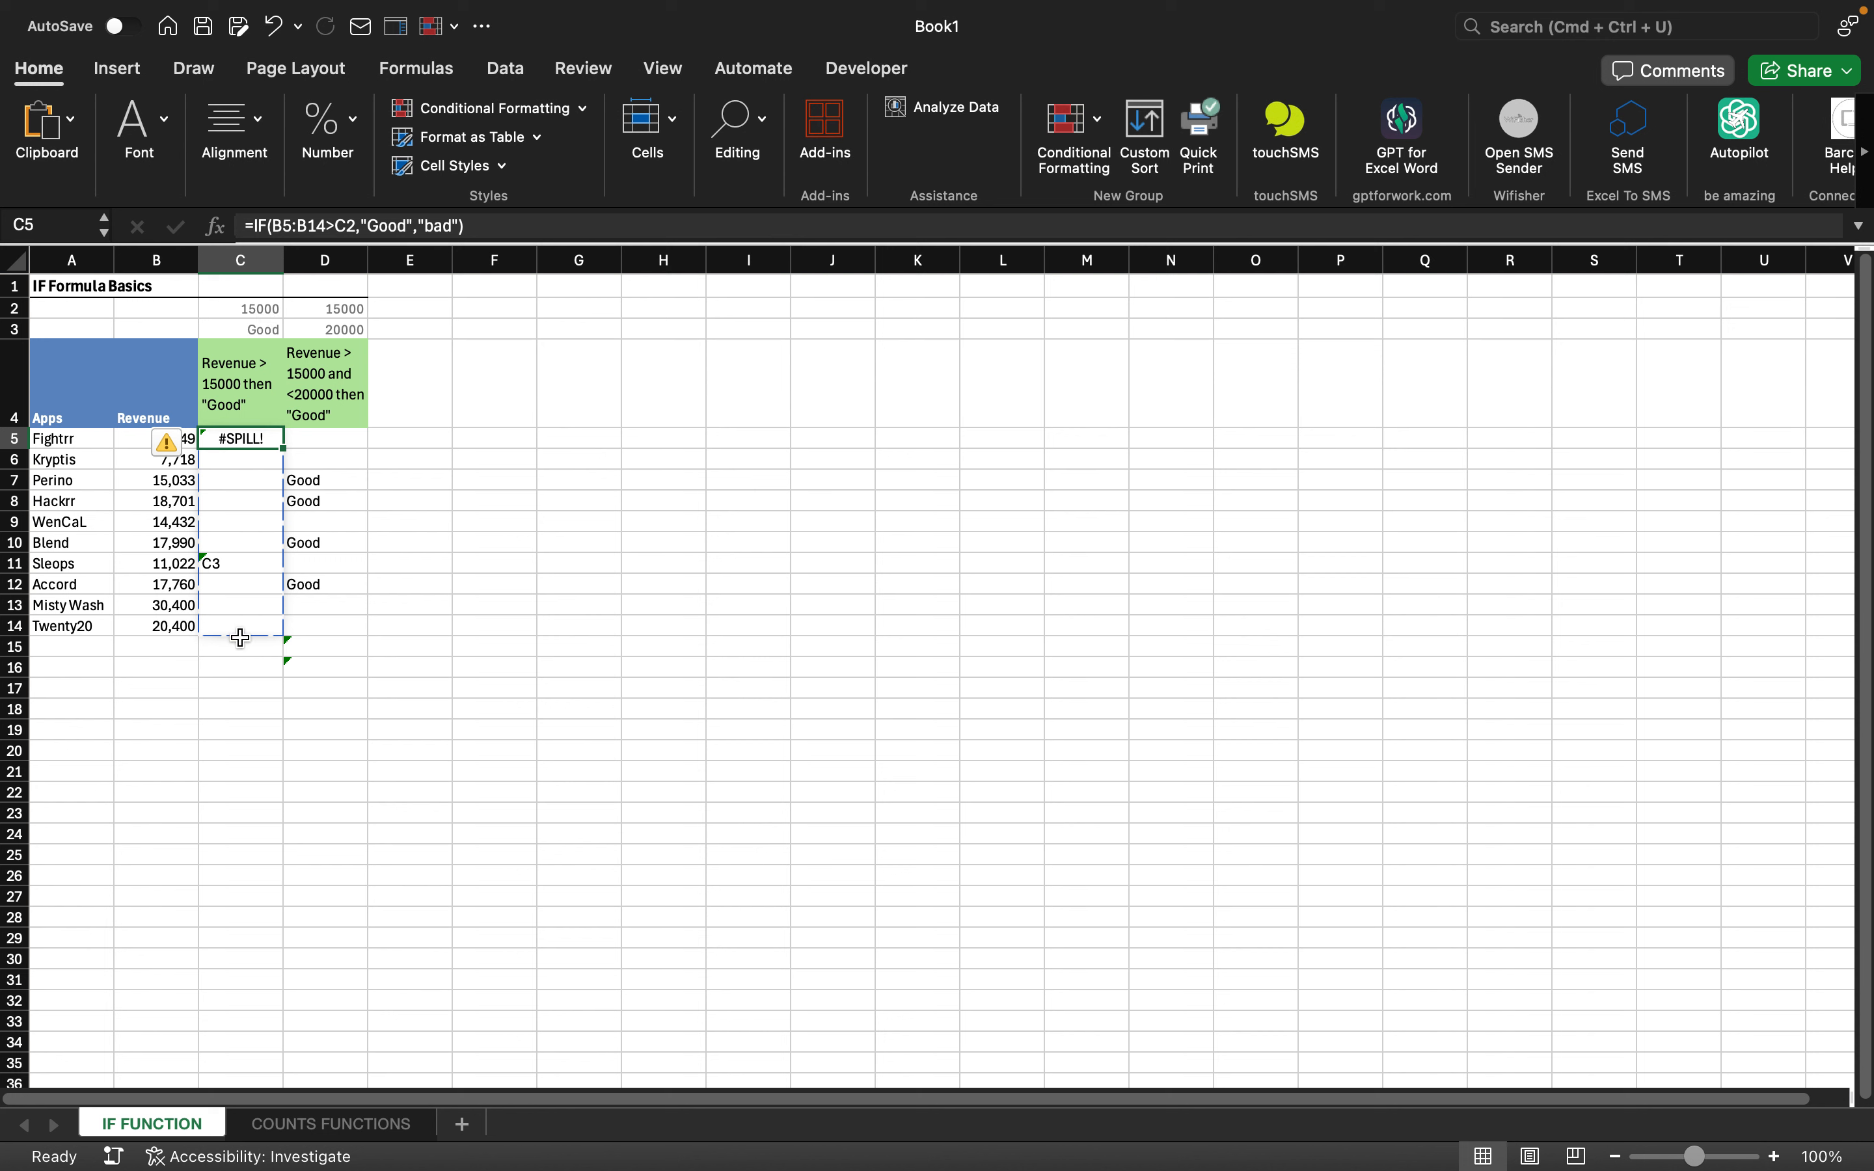
click(453, 227)
key(BackSpace)
key(BackSpace)
key(BackSpace)
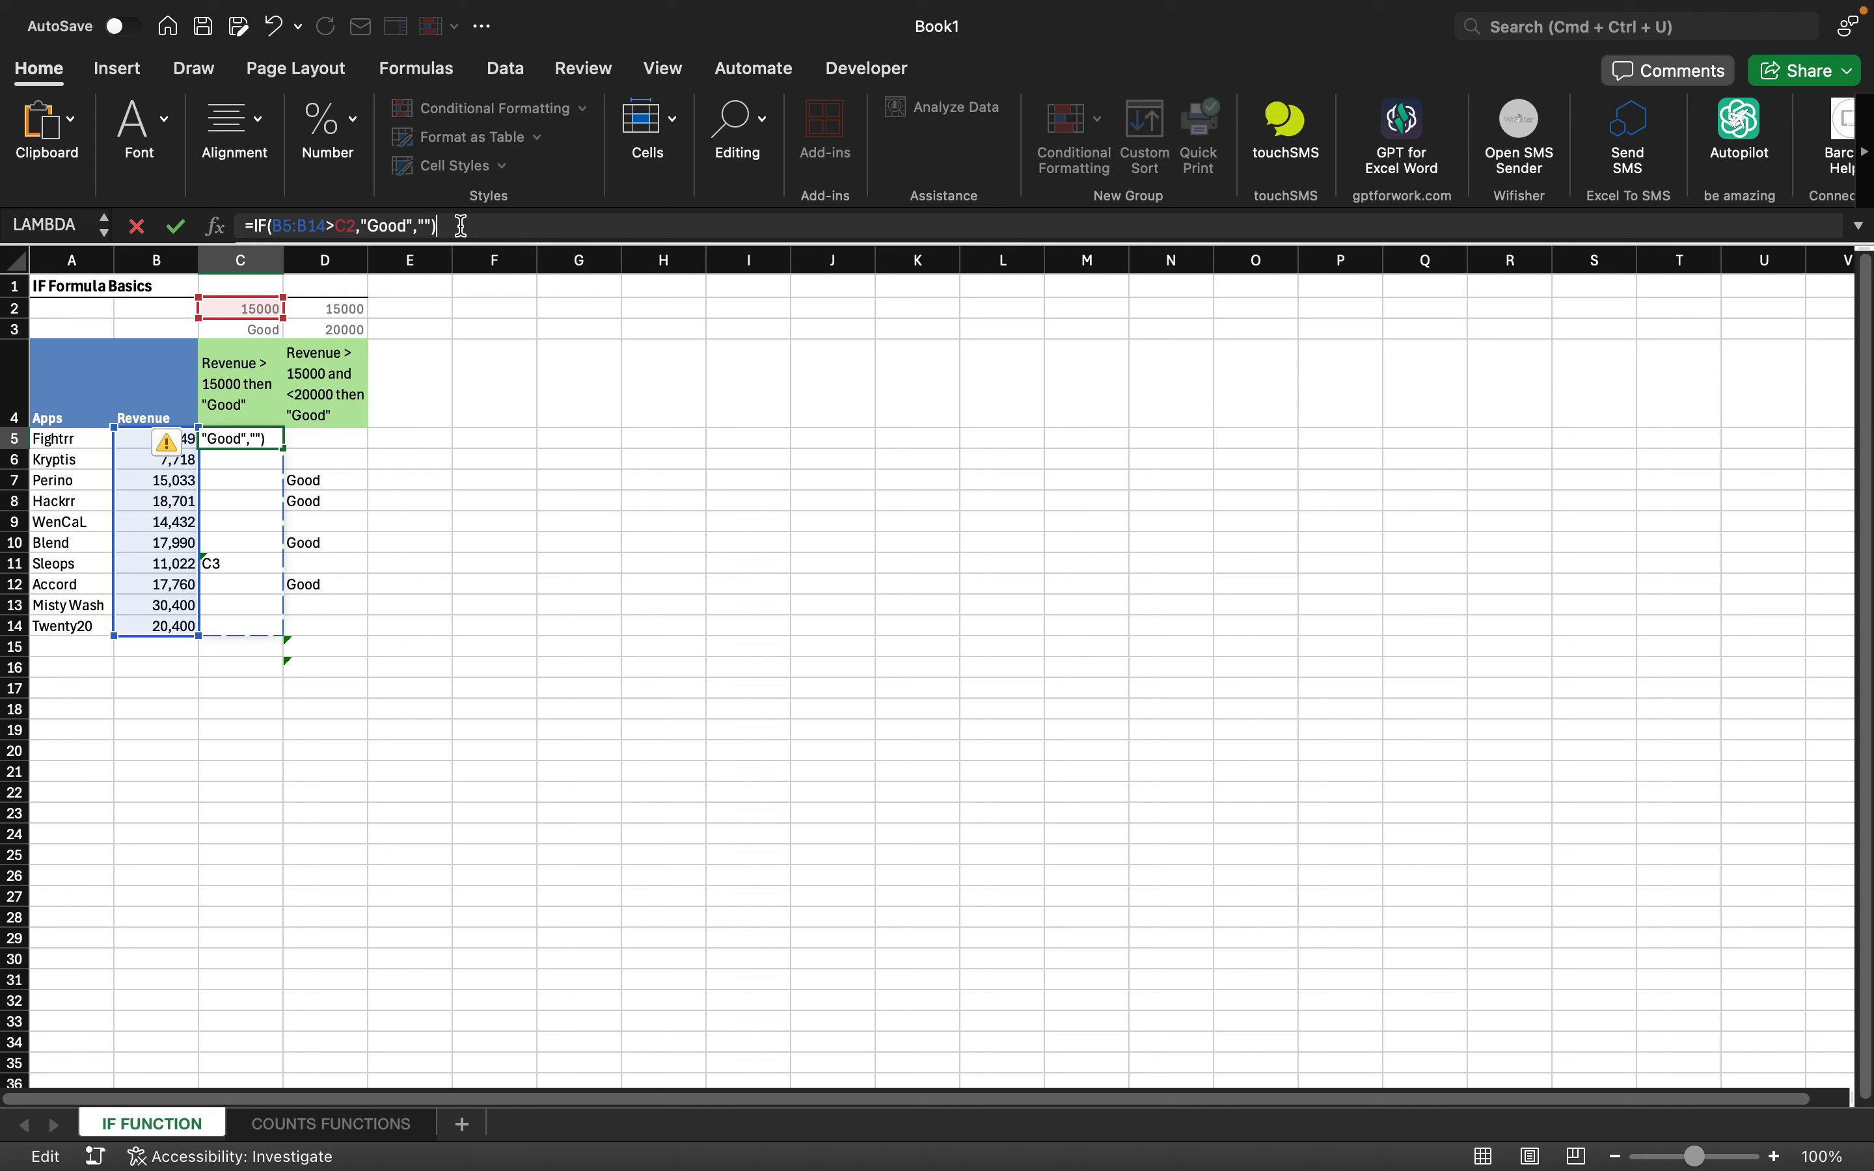
key(Return)
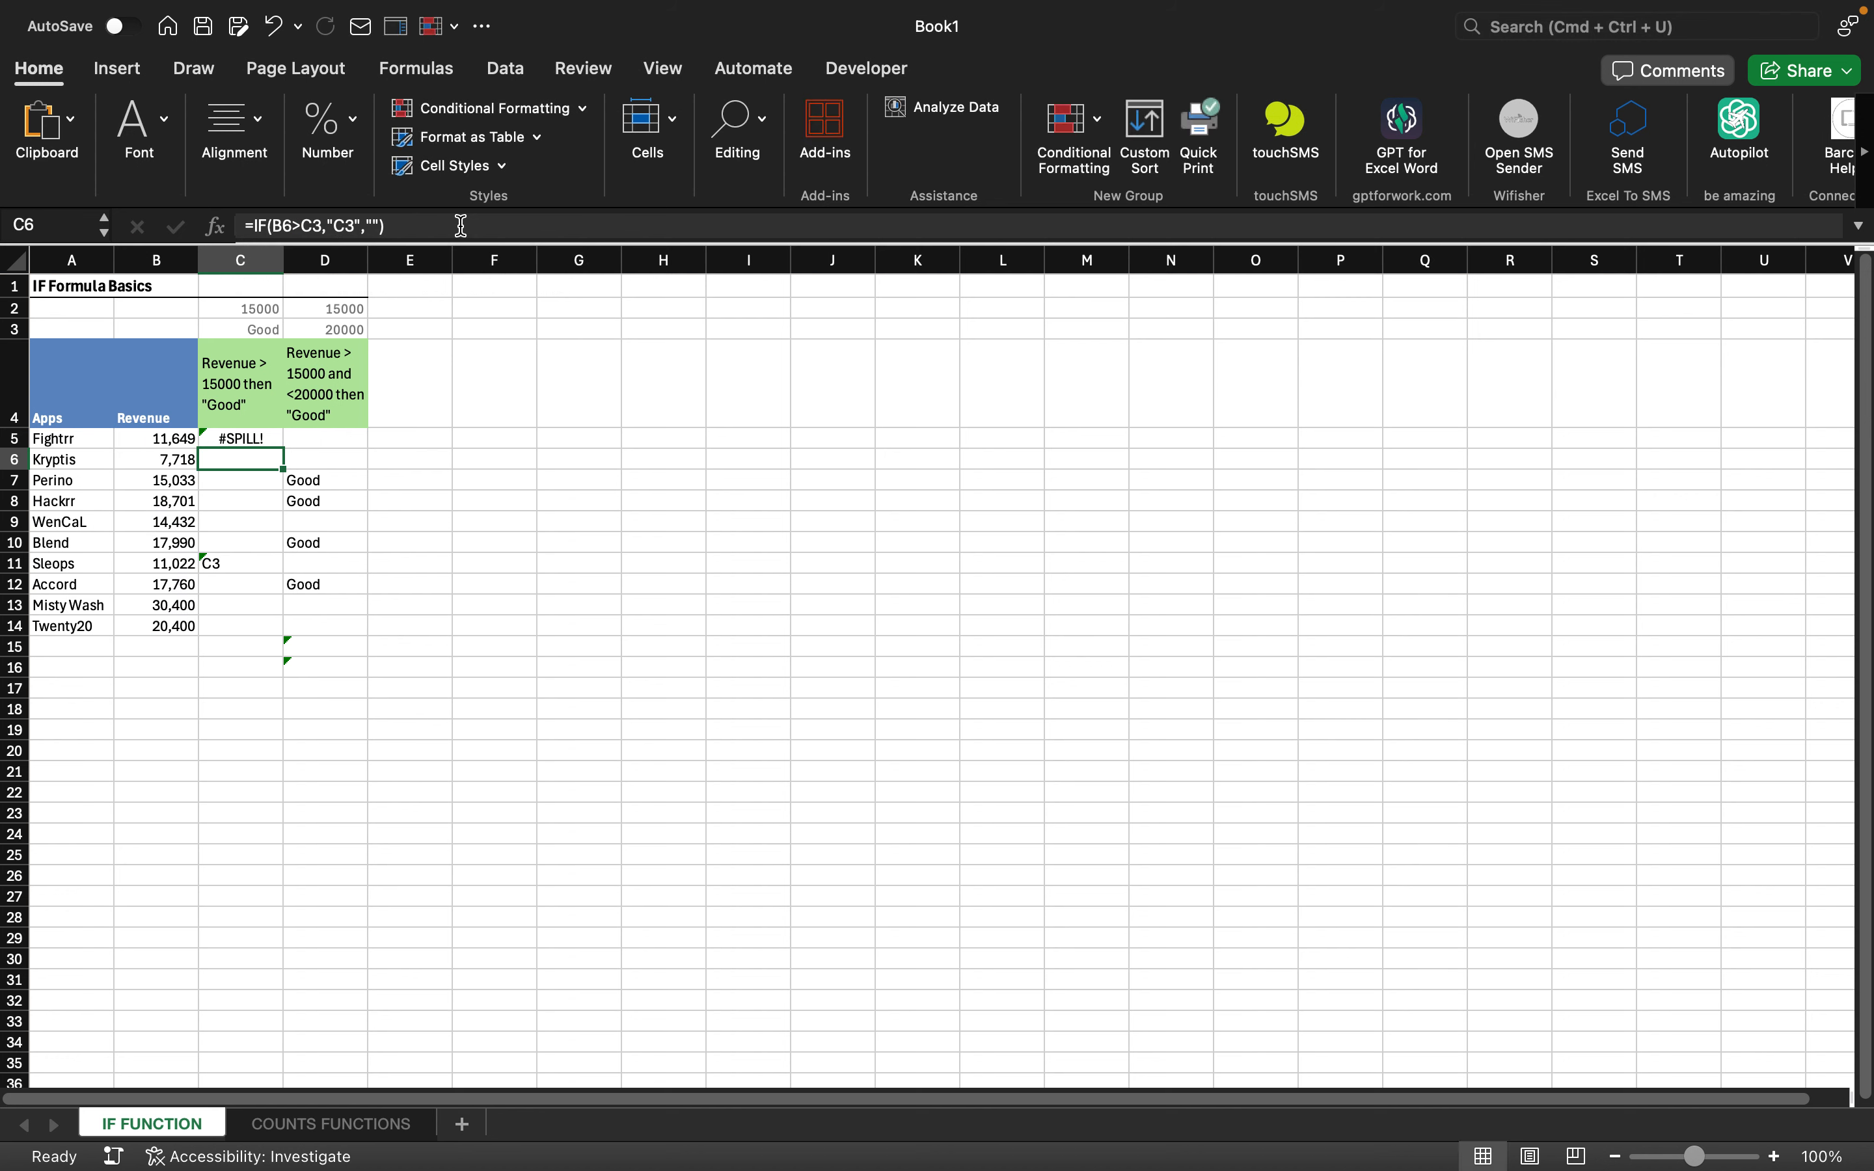
key(Up)
key(Down)
mouse_move(1181, 1161)
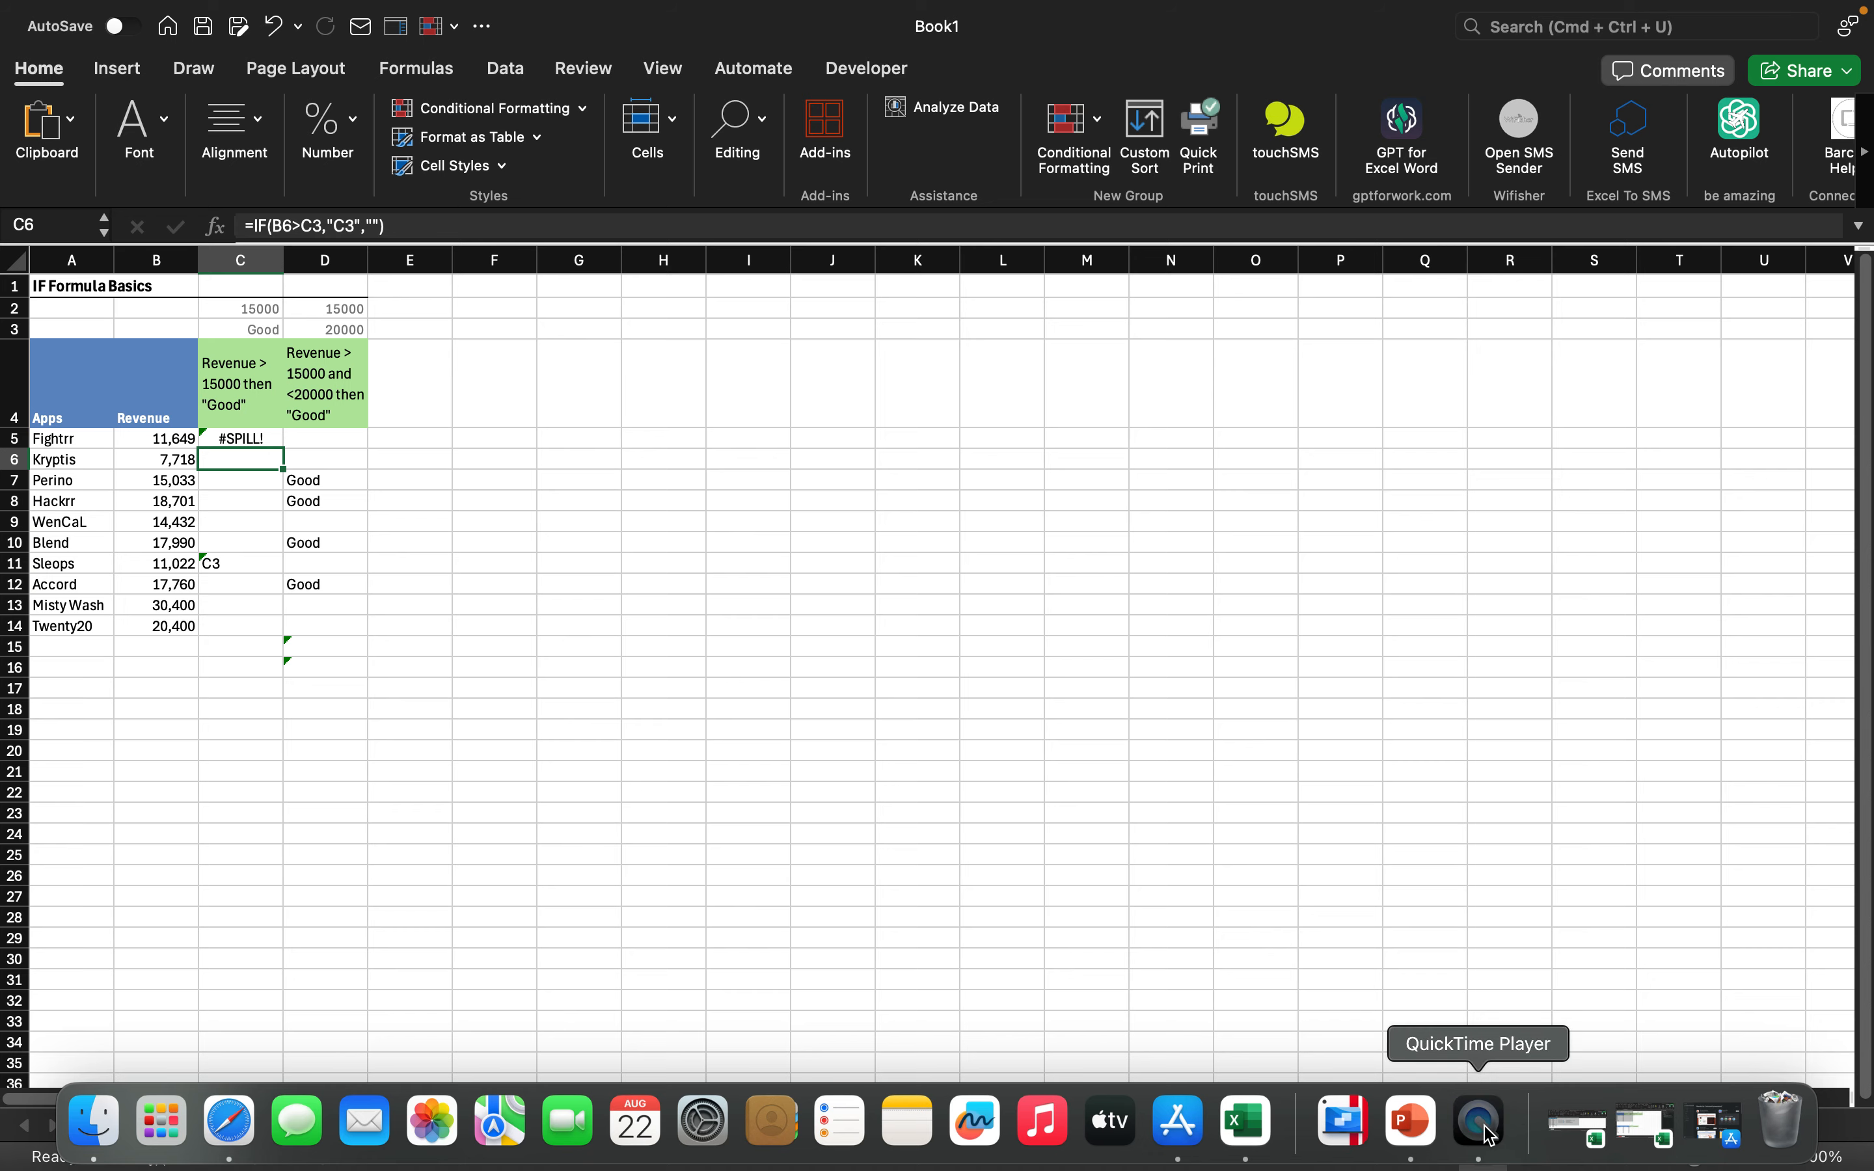